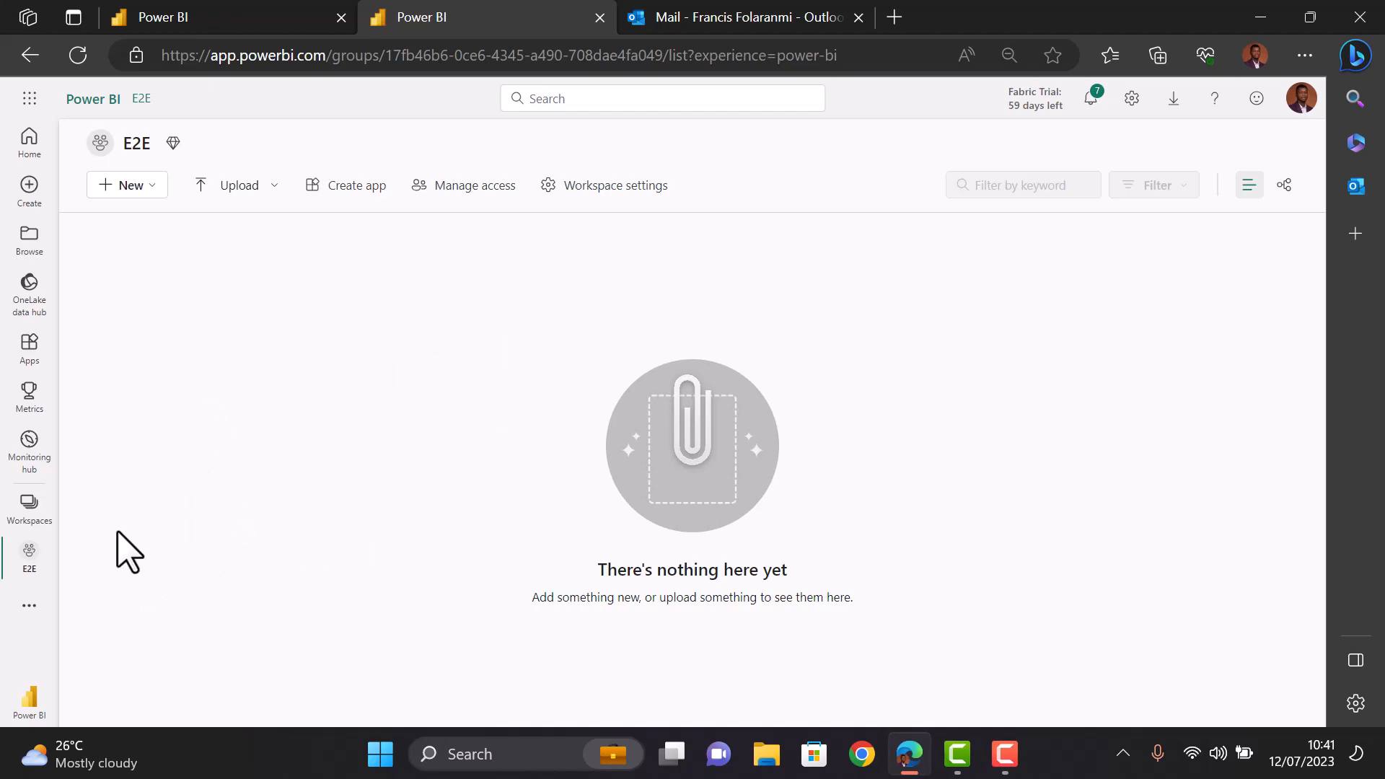
- Switch from the empty E2E workspace to the Data Engineering experience
left_click(152, 193)
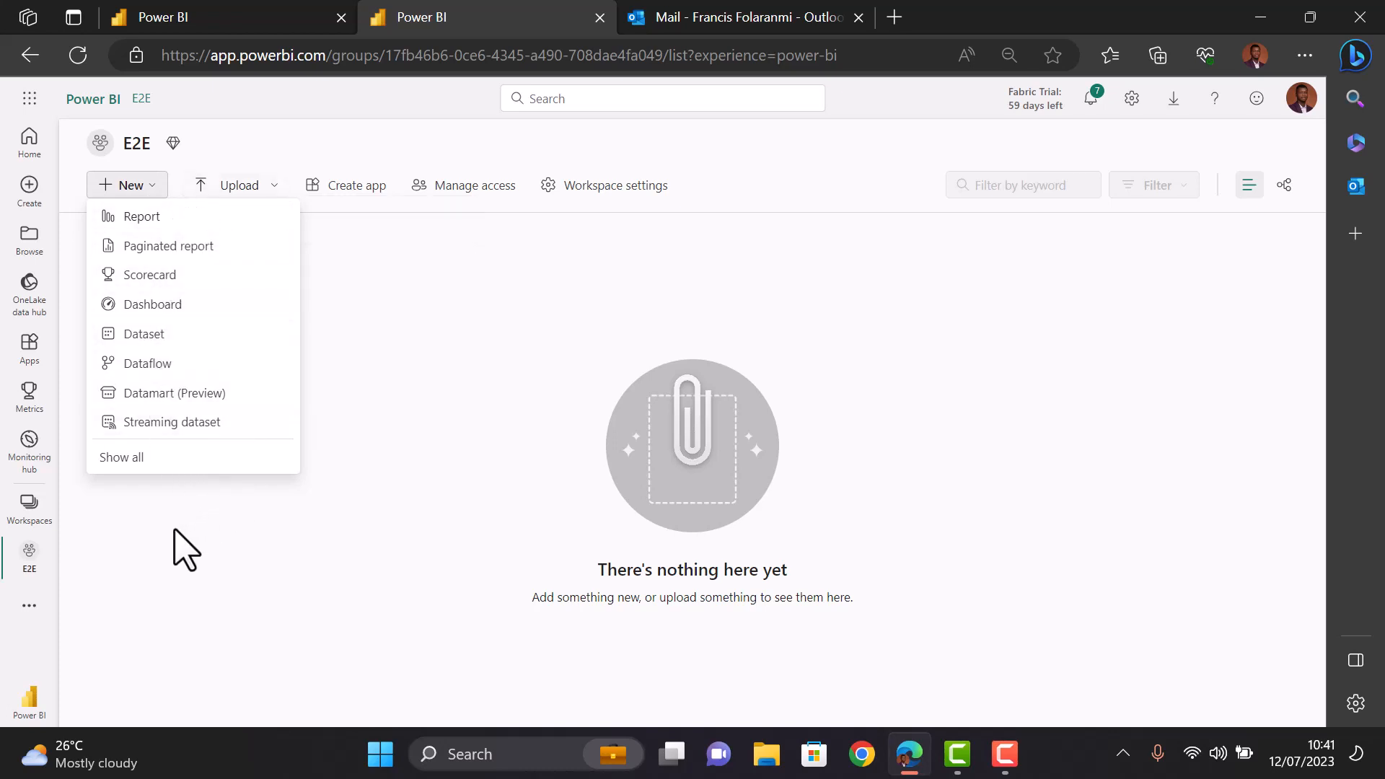
left_click(119, 599)
left_click(28, 703)
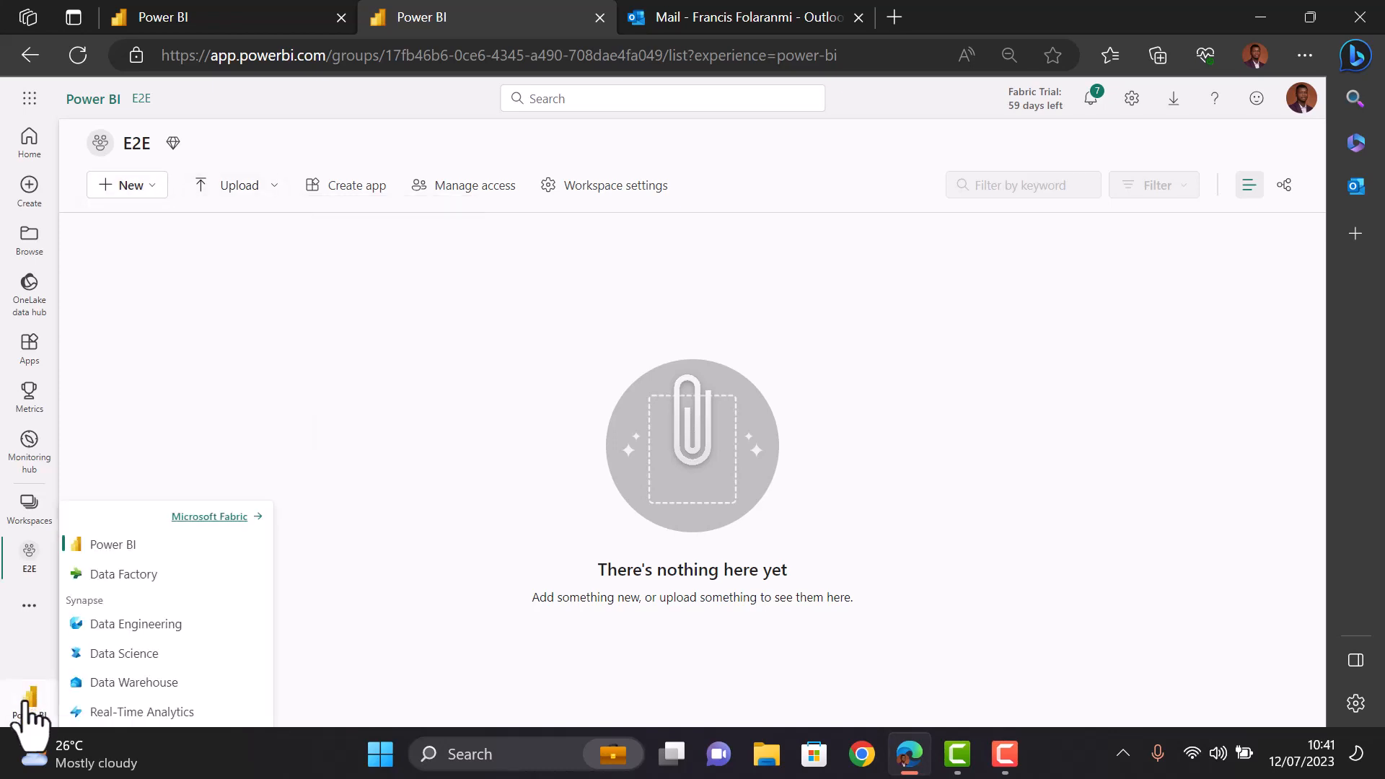
left_click(104, 626)
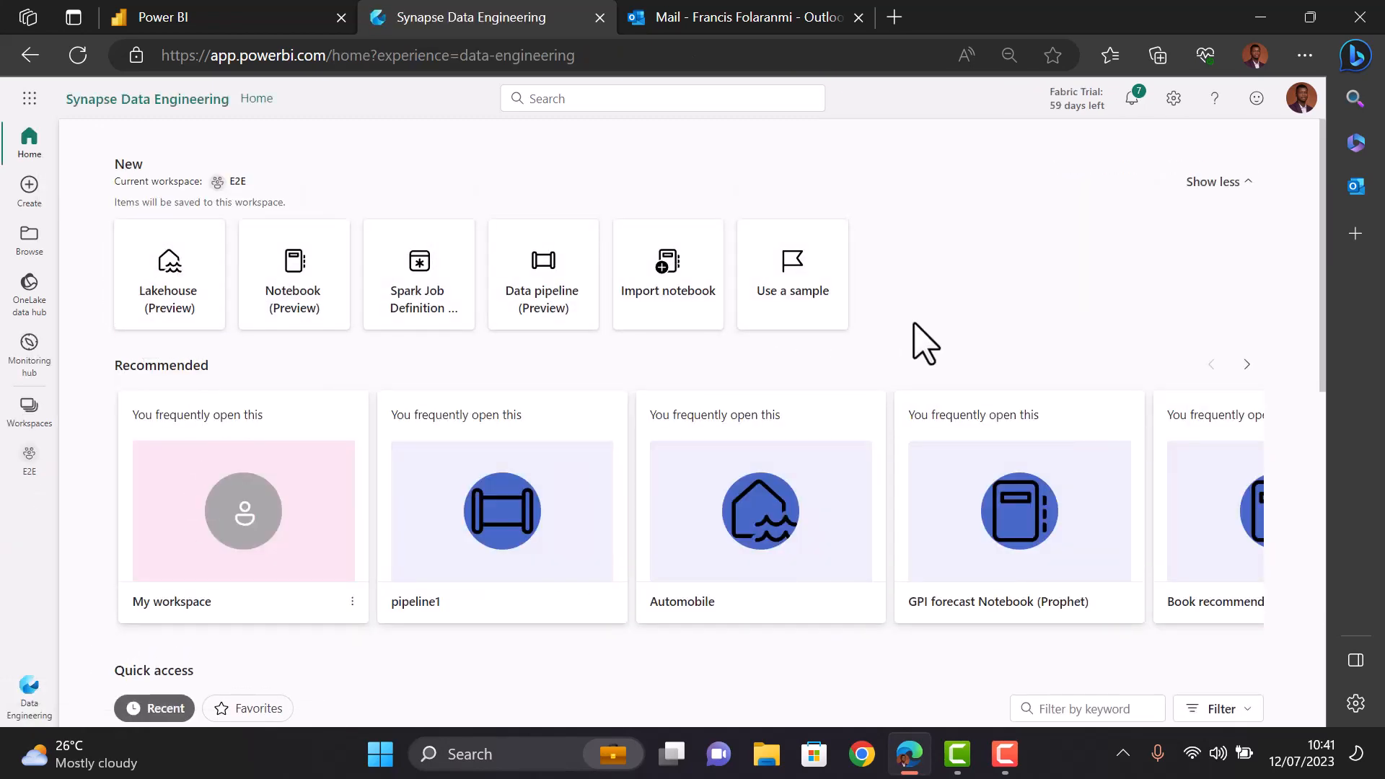
- Create a new lakehouse named GPI
left_click(155, 310)
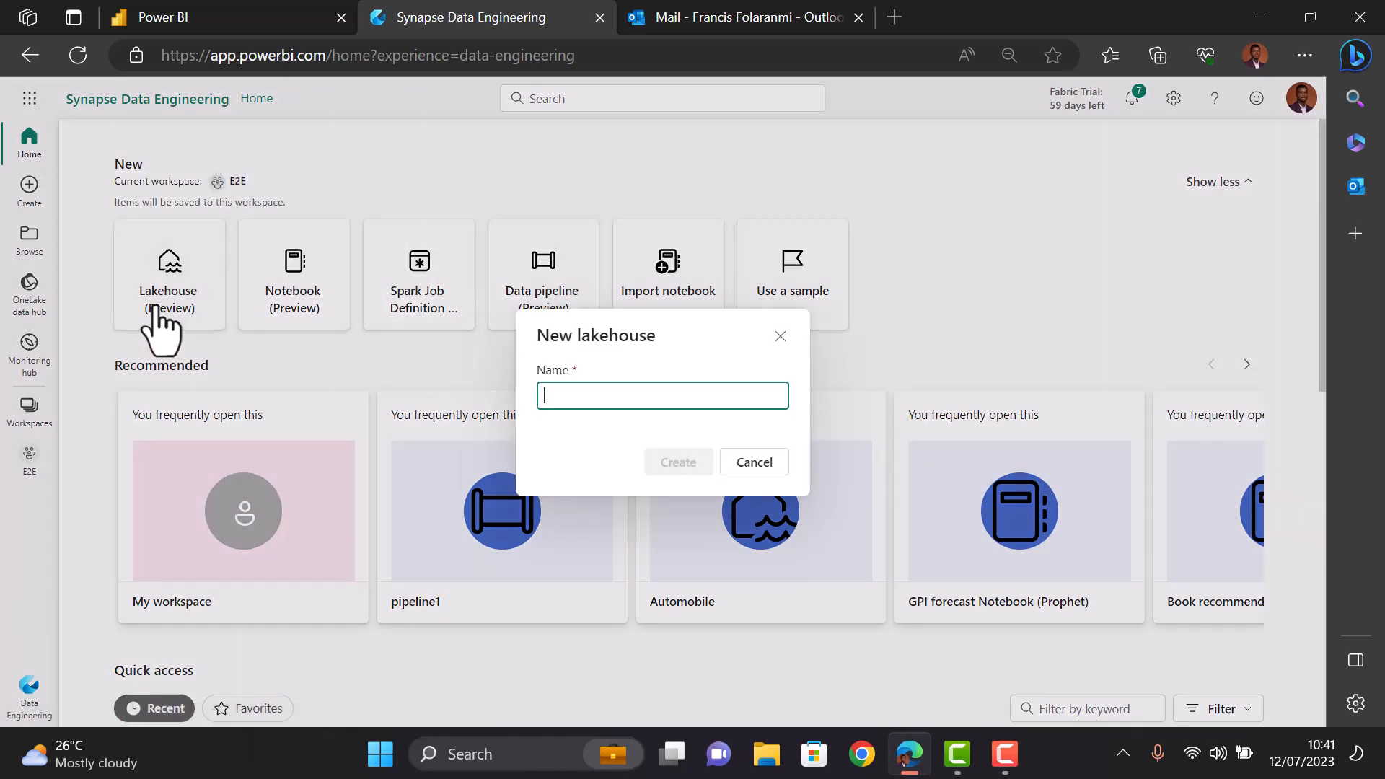
type("GPI")
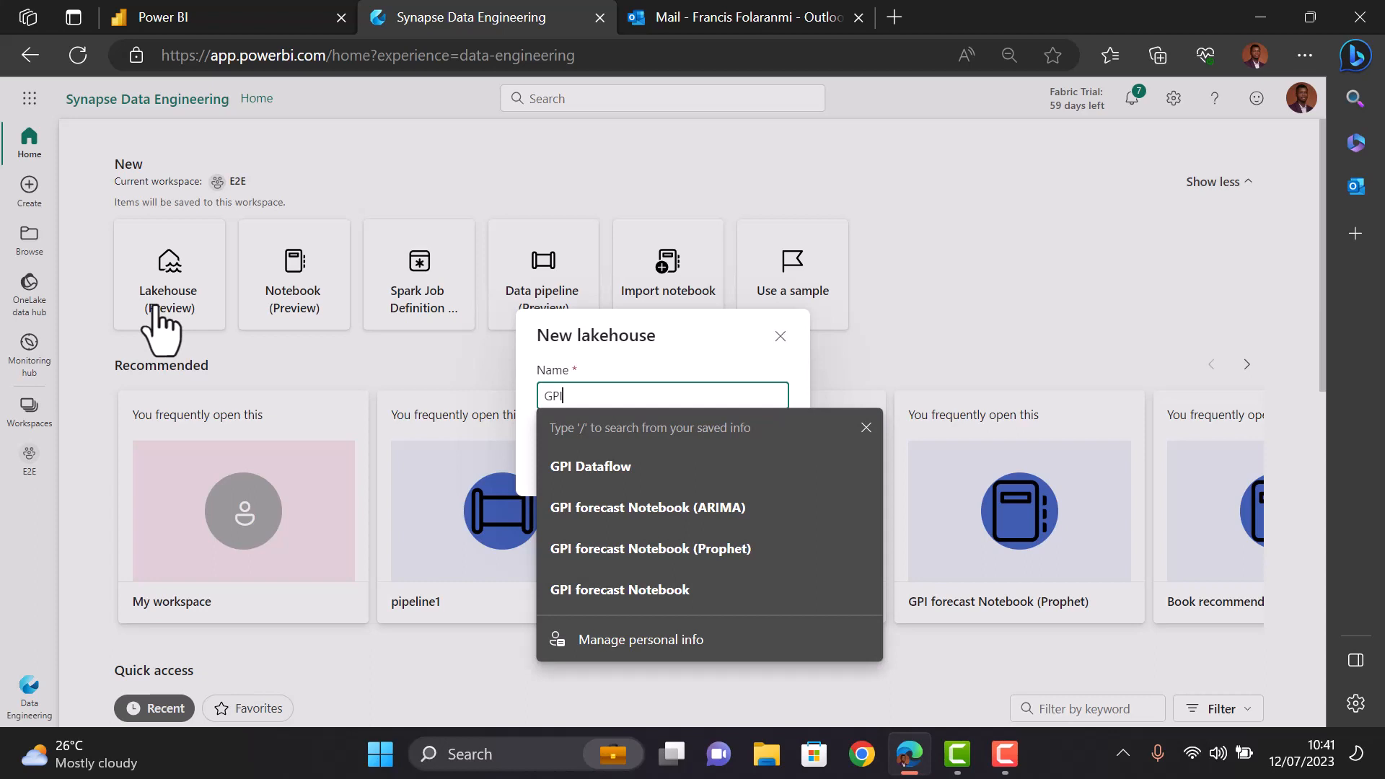
left_click(649, 381)
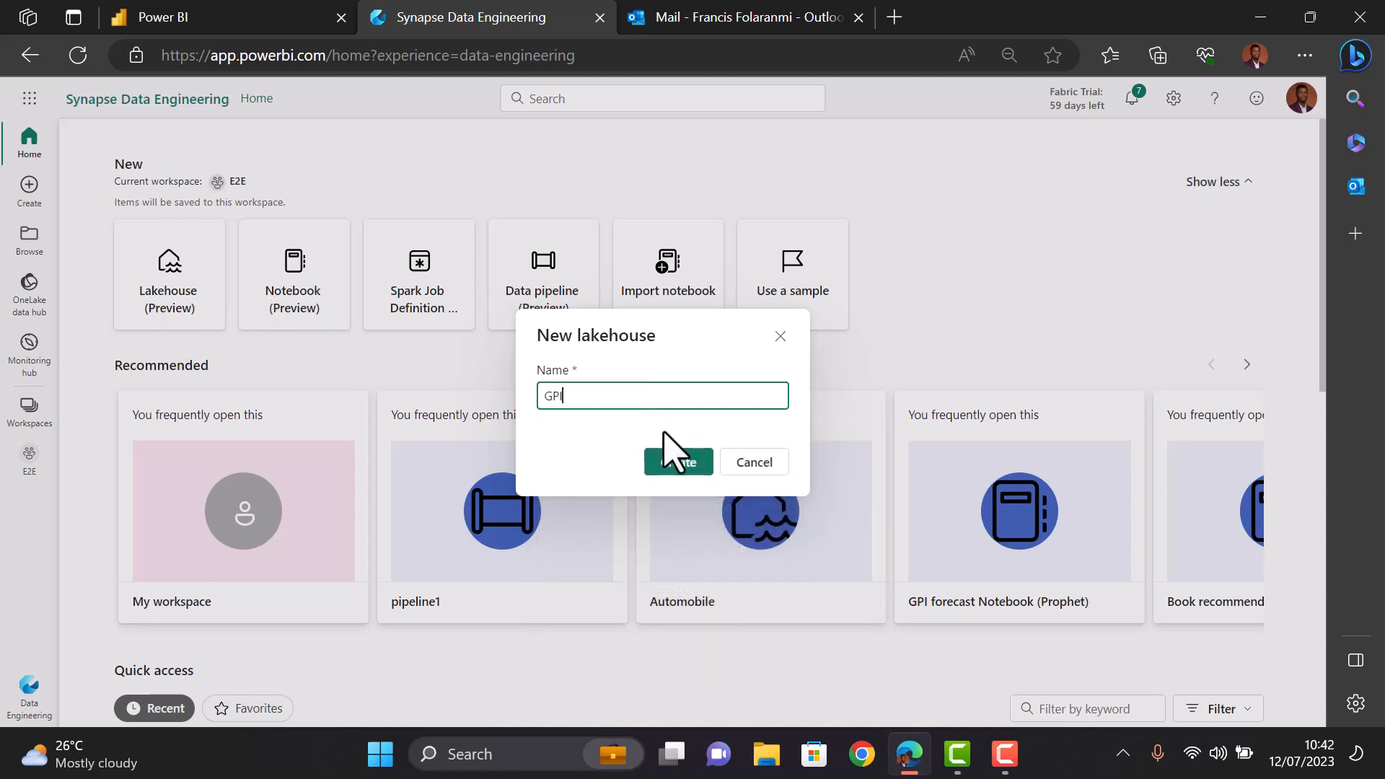
left_click(676, 461)
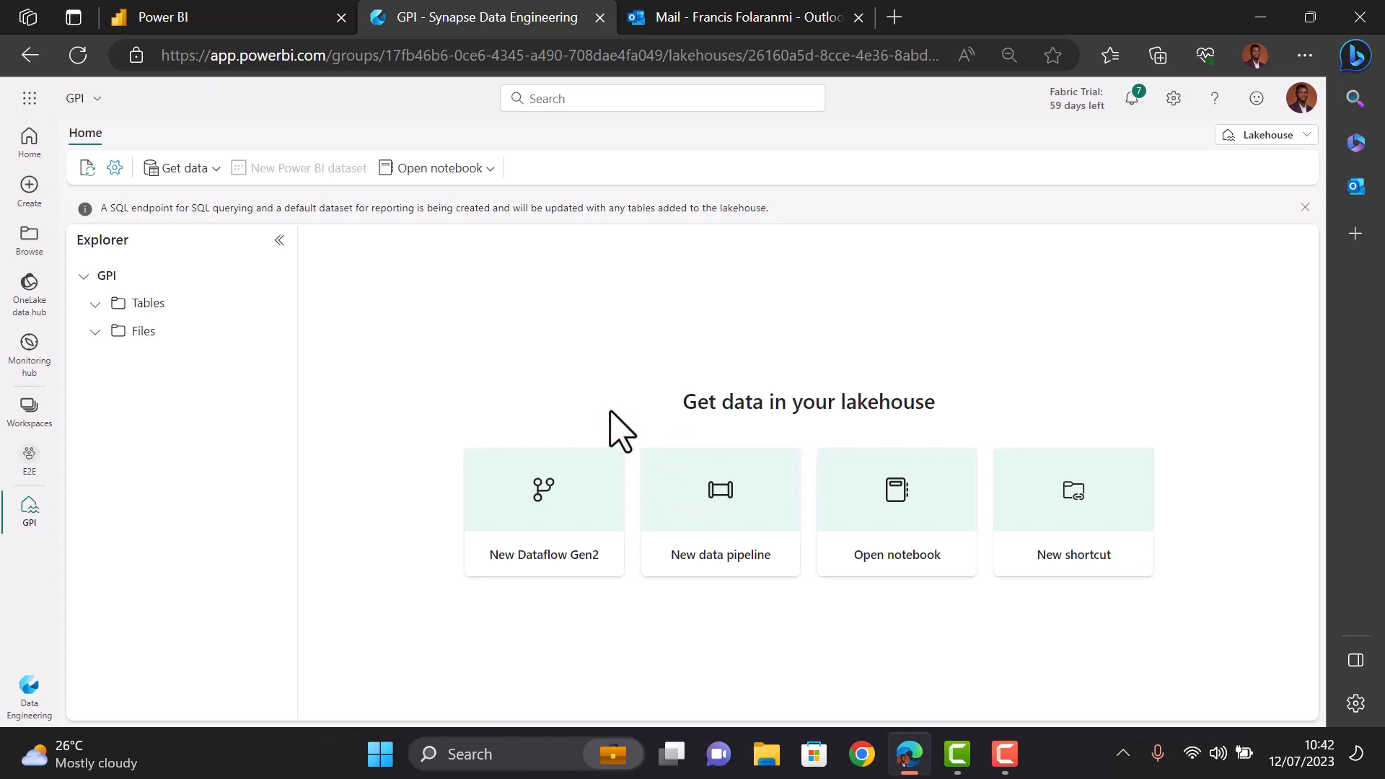
- Start Dataflow 1 and try importing the GPI.pqt template, dismissing the import error
left_click(545, 521)
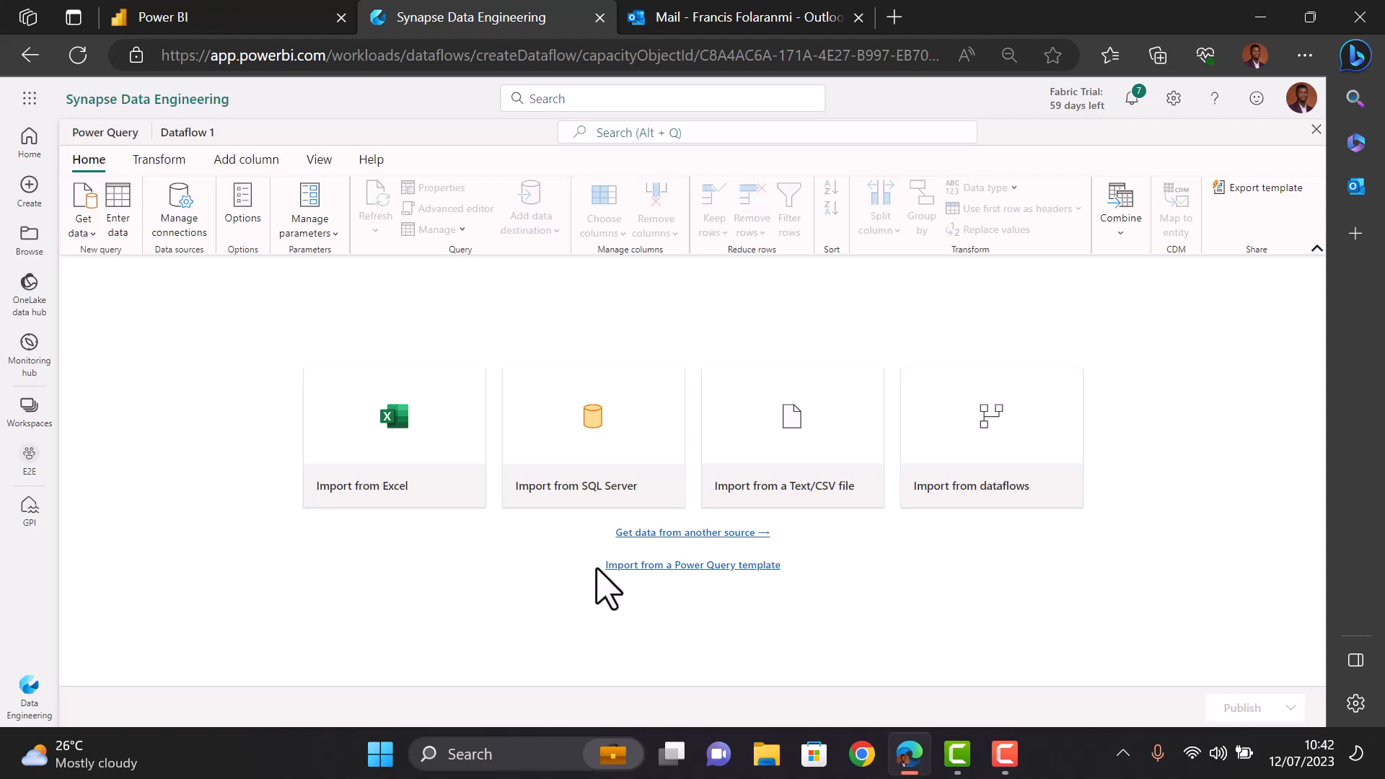
left_click(658, 566)
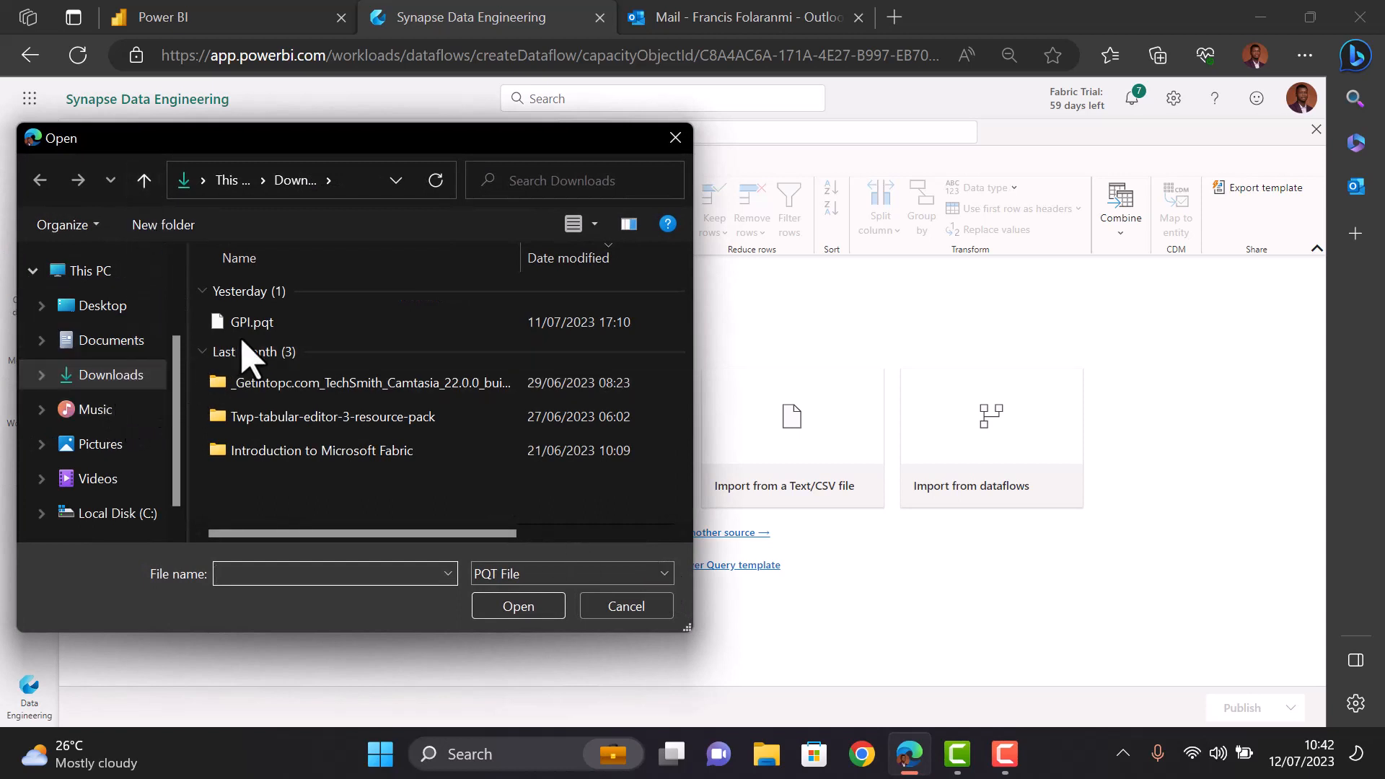
left_click(274, 324)
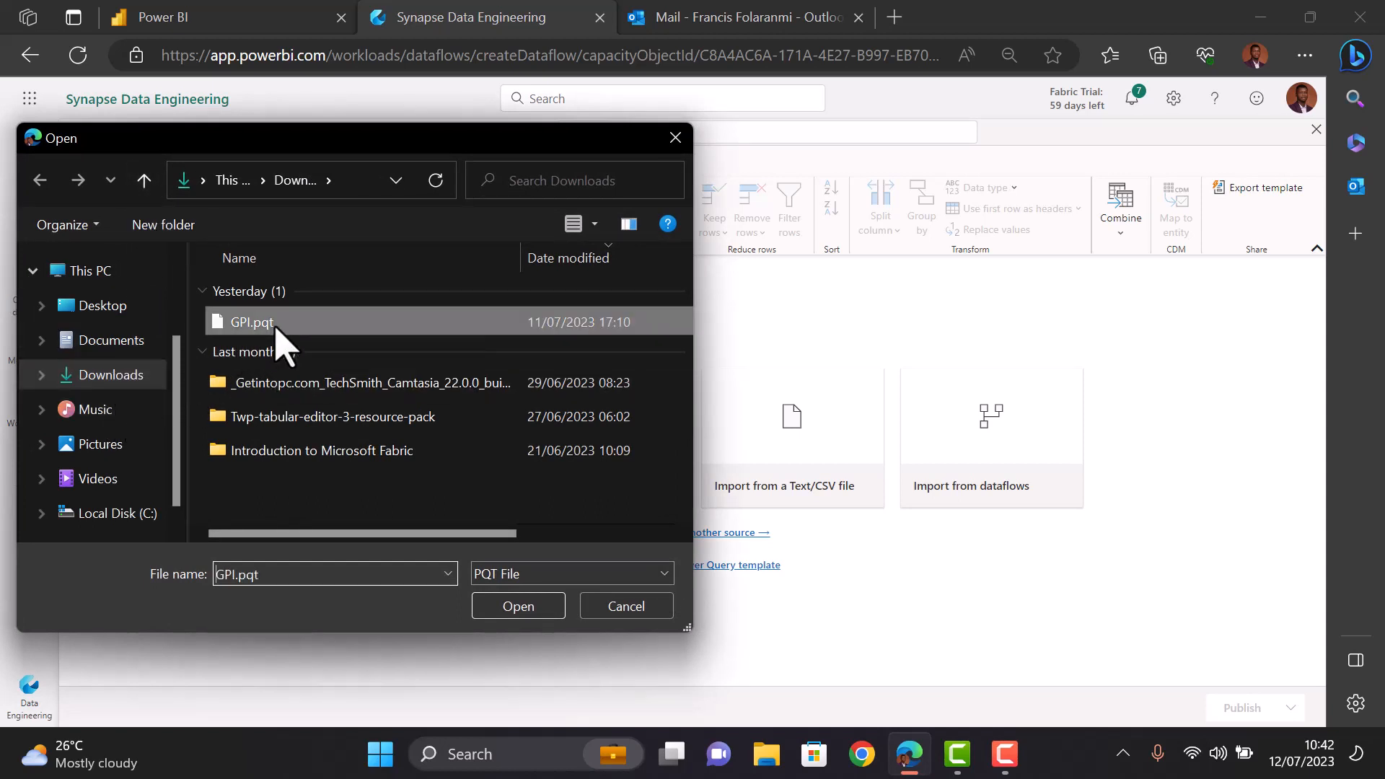
left_click(516, 607)
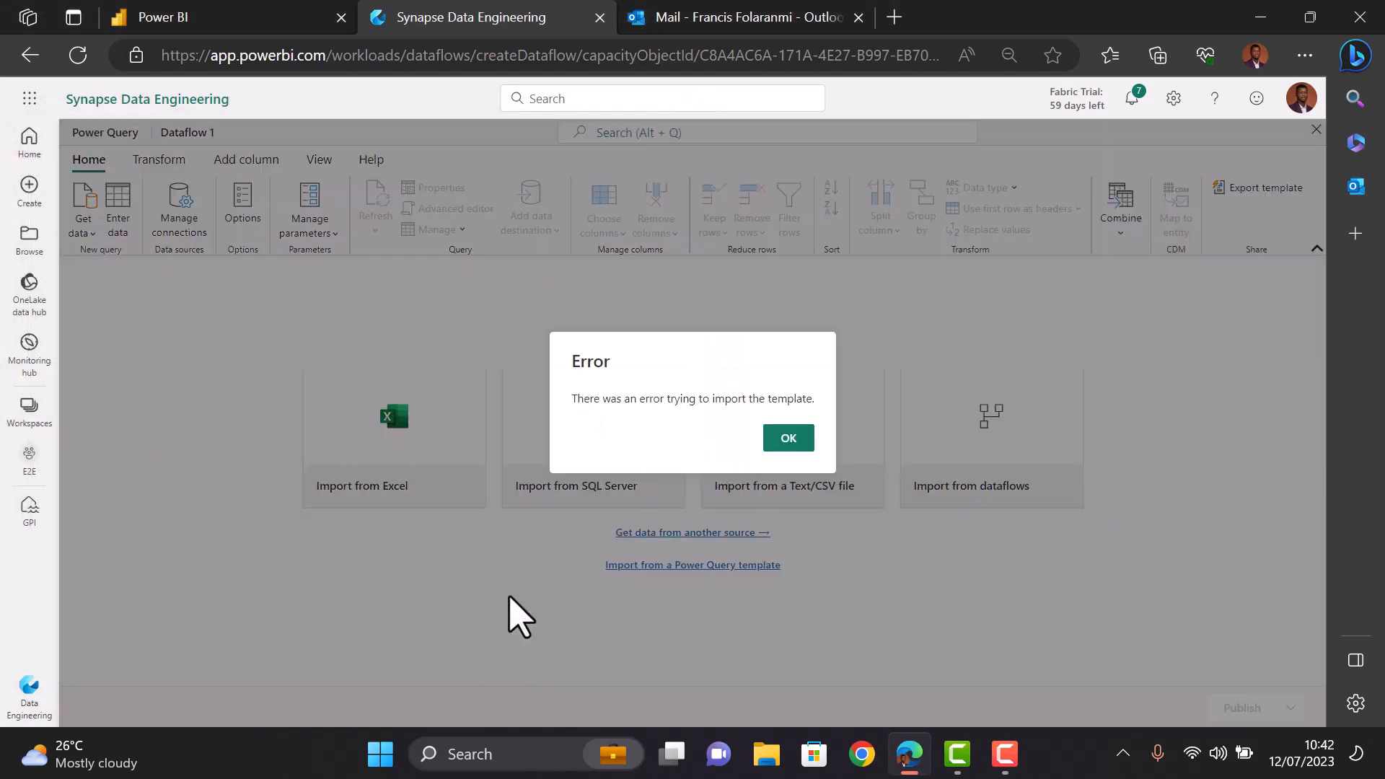
left_click(794, 447)
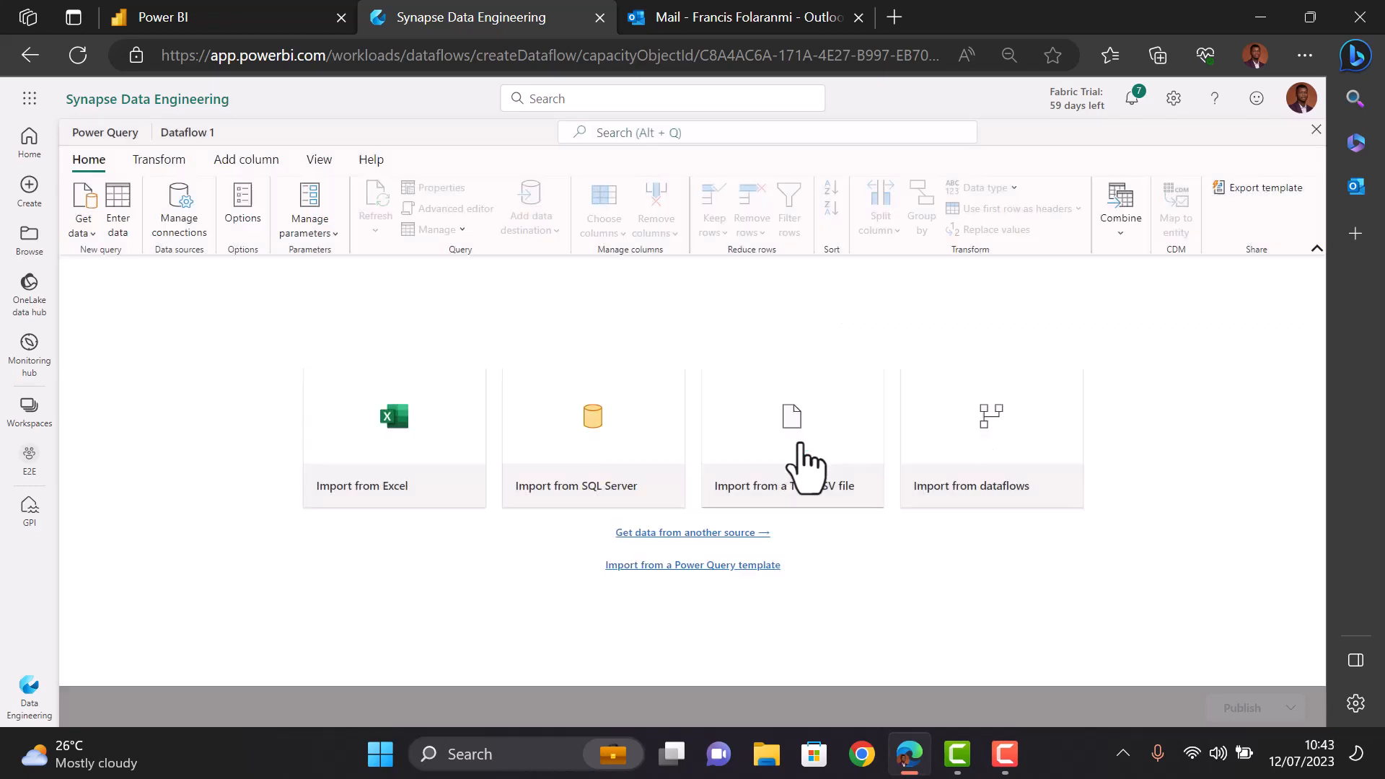
- Retry the GPI.pqt import, then reload the page to get a fresh Dataflow 2
left_click(663, 567)
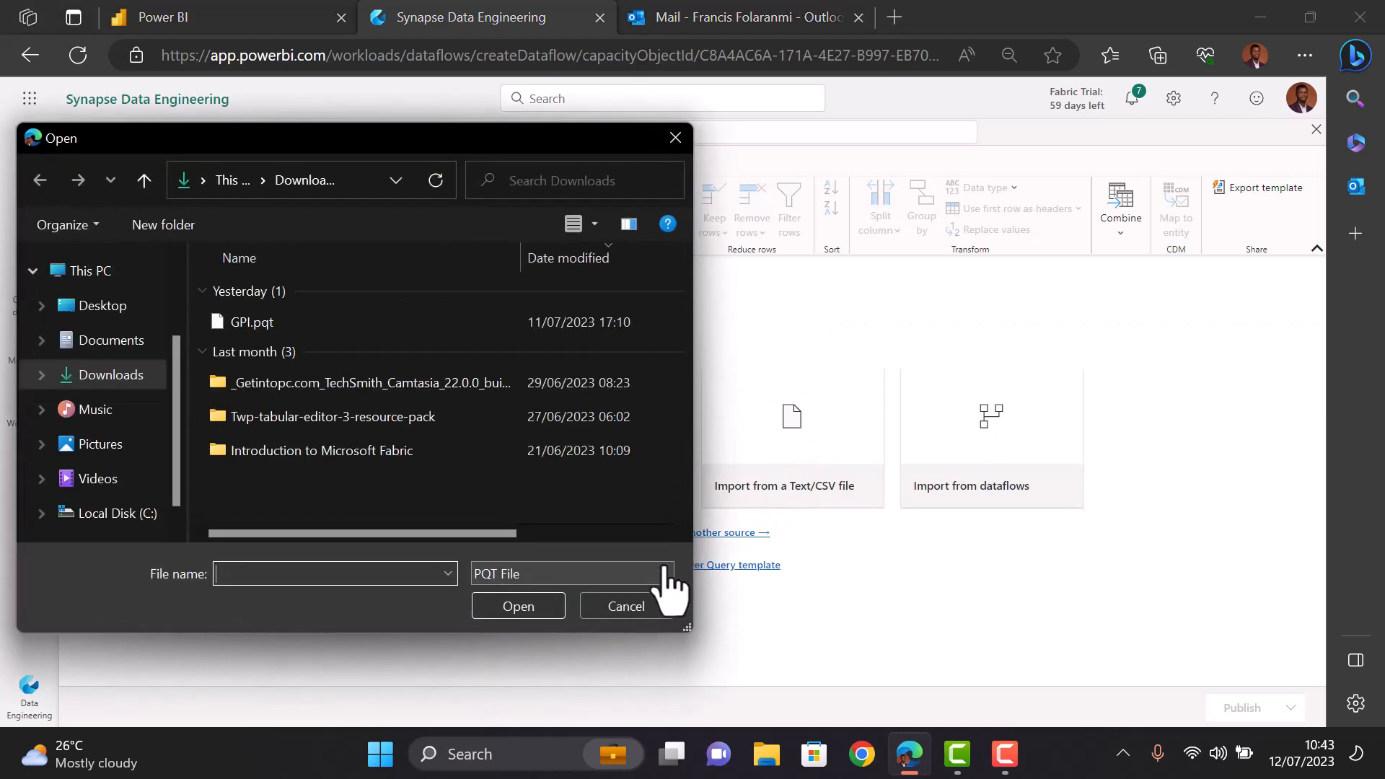
left_click(249, 322)
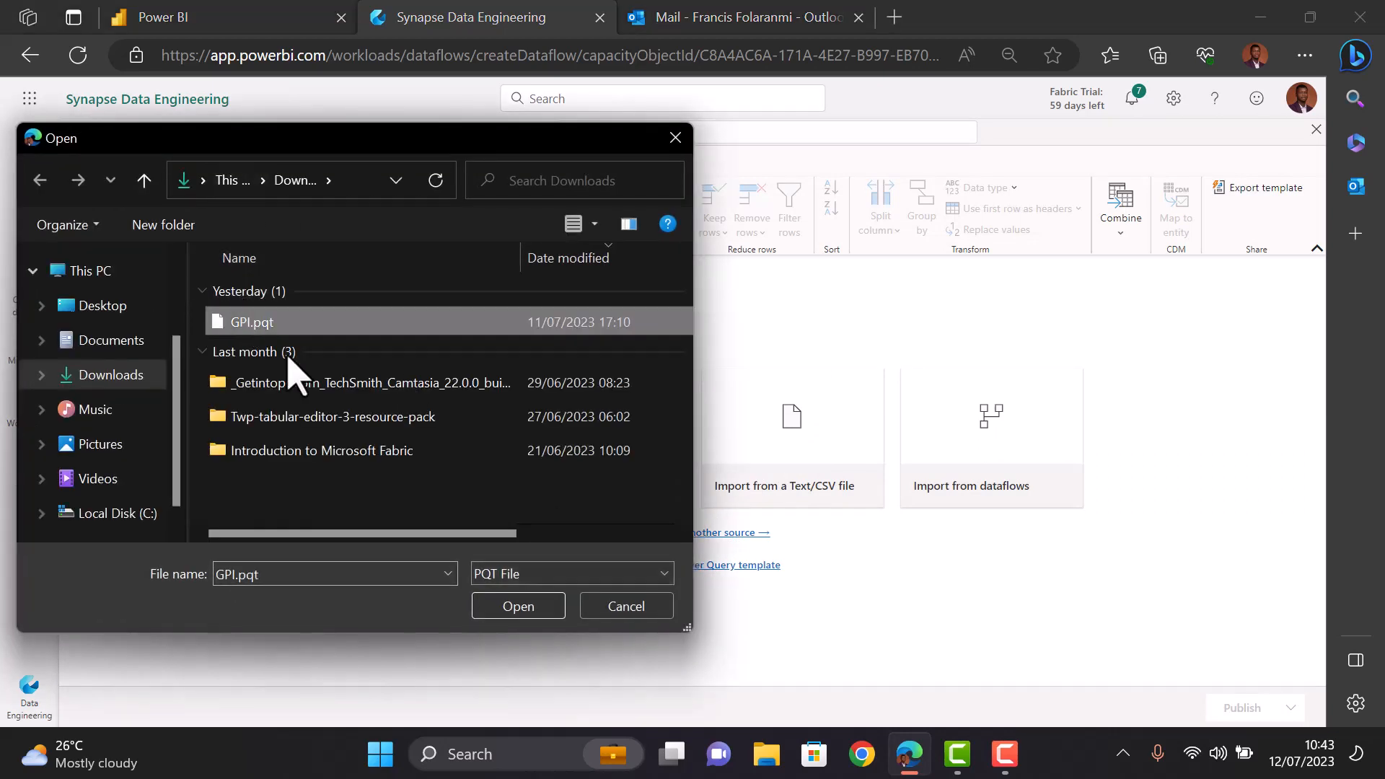
left_click(539, 608)
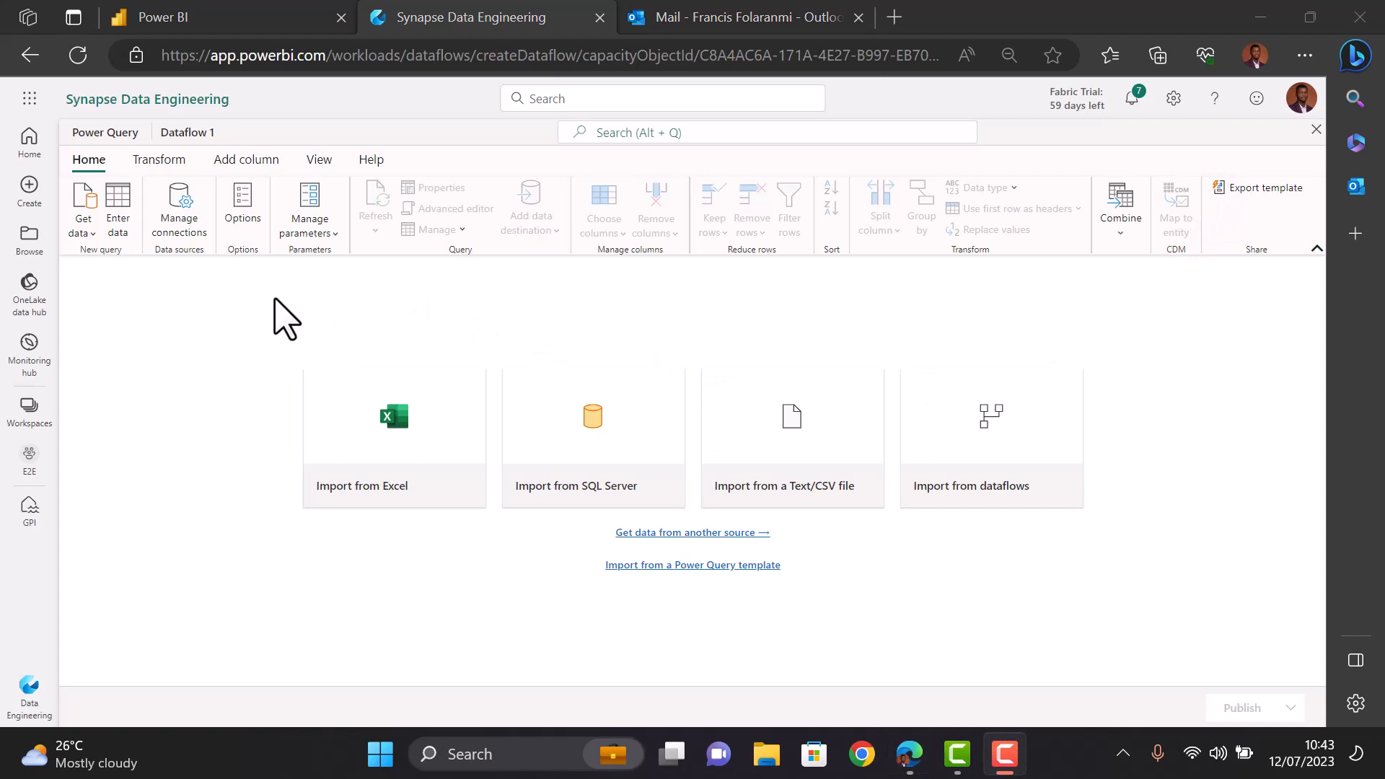
left_click(79, 56)
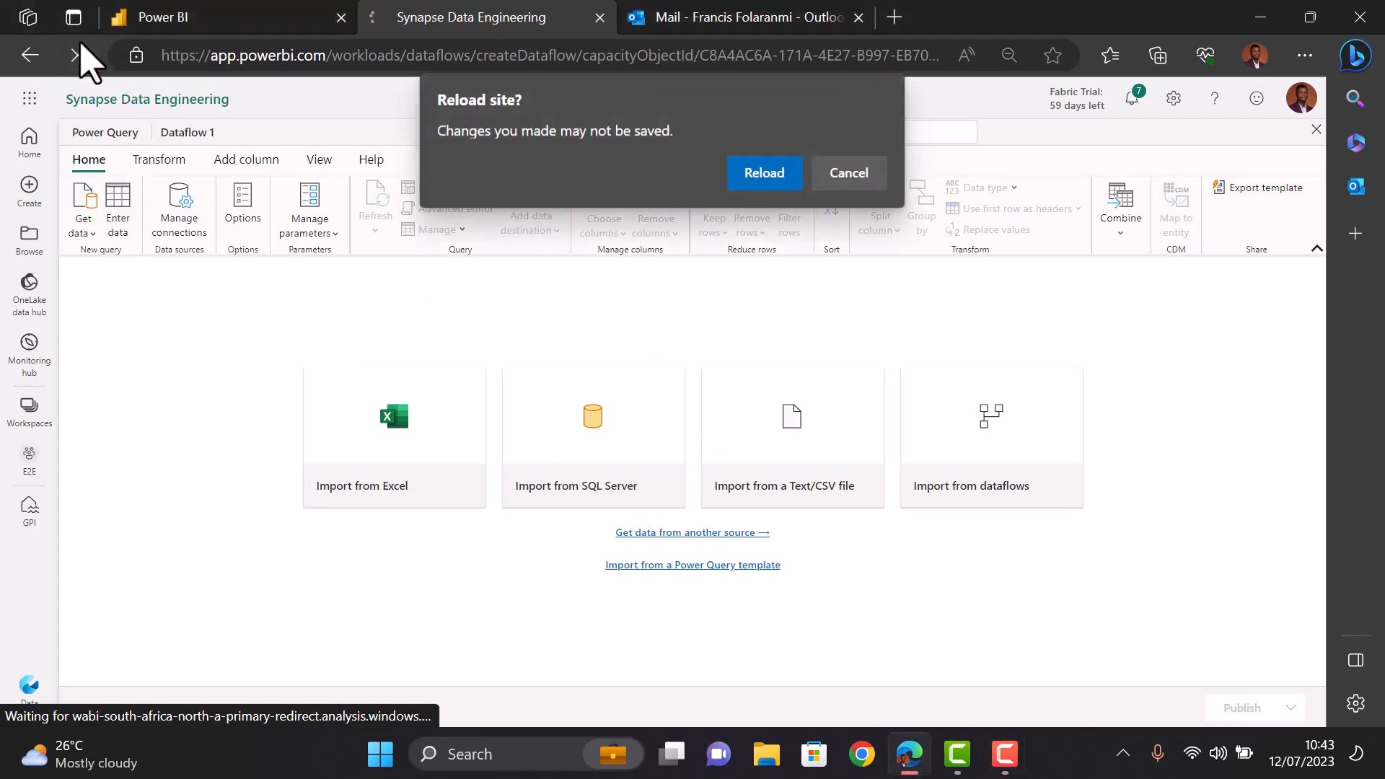
left_click(753, 176)
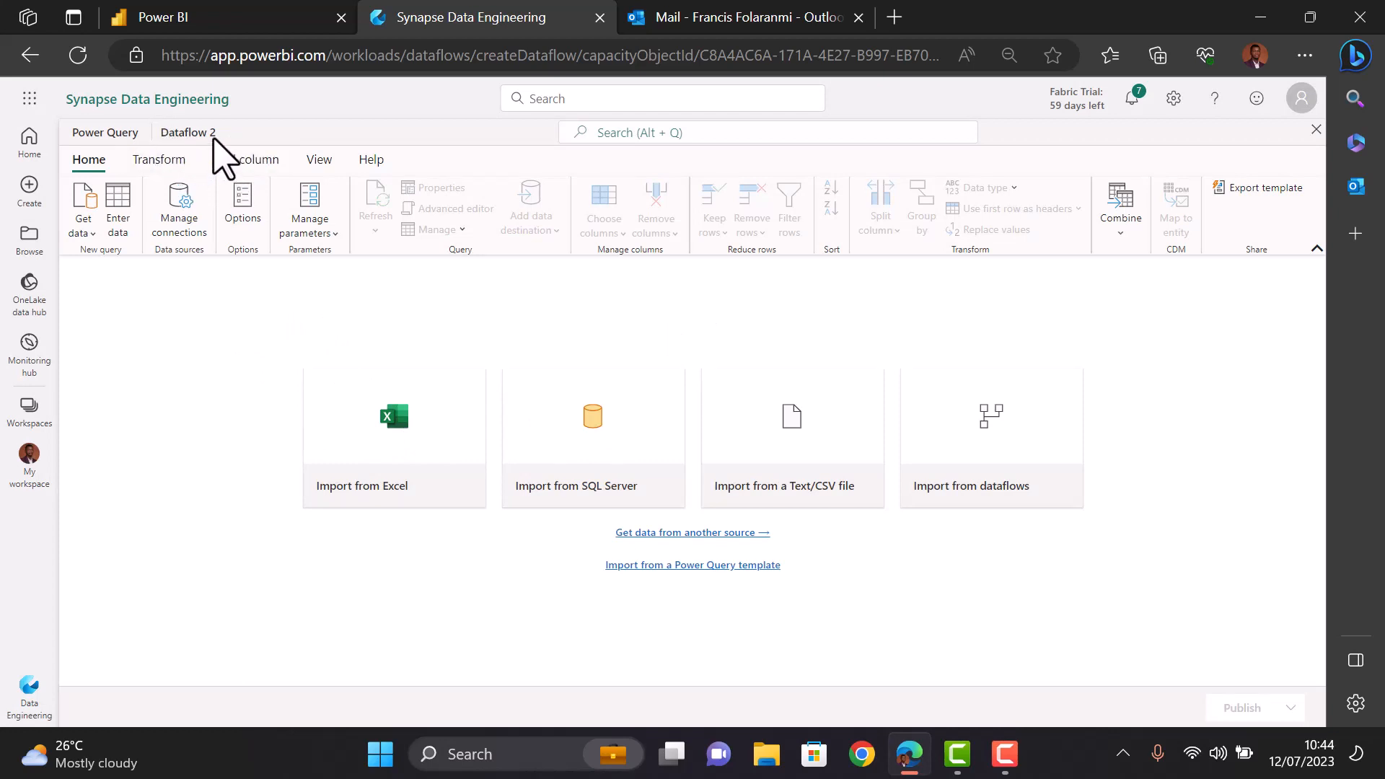
- Import the GPI.pqt Power Query template into Dataflow 2
left_click(678, 566)
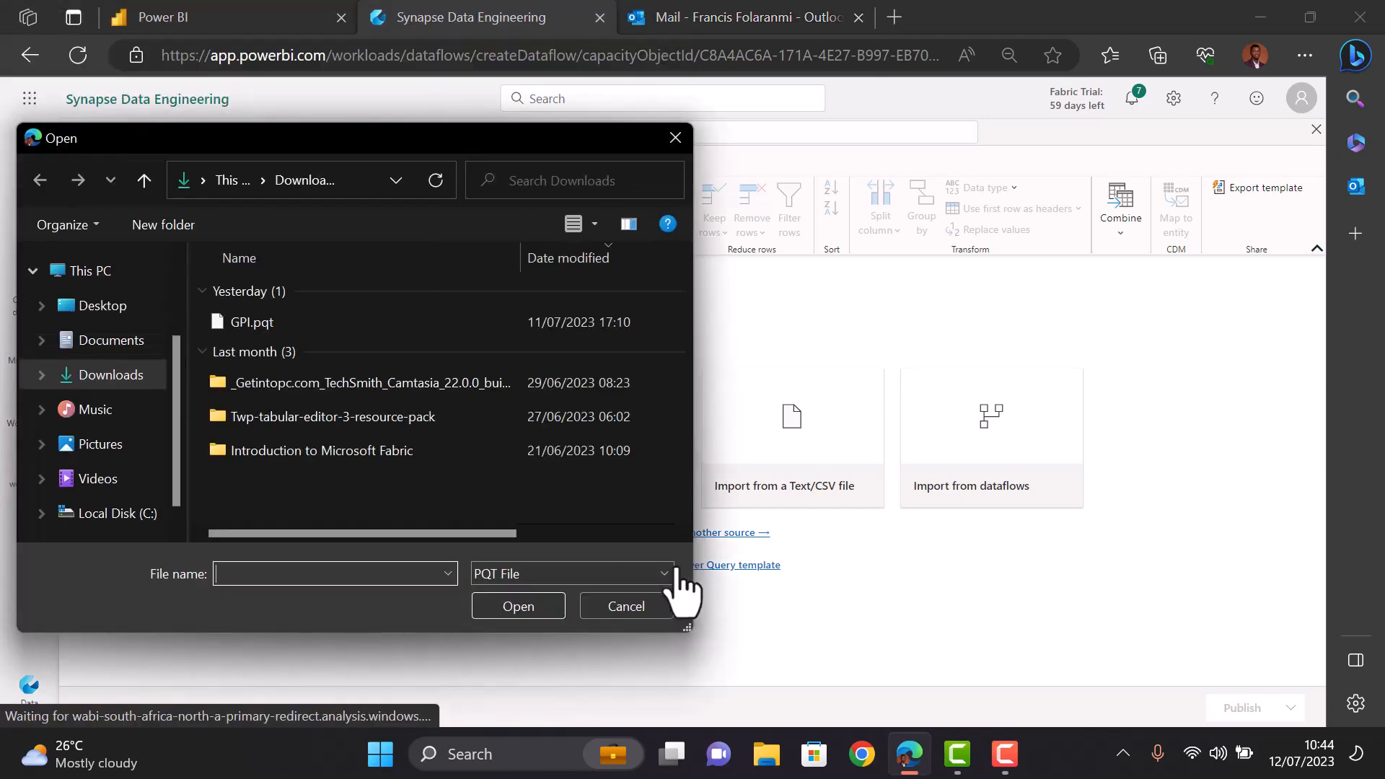
left_click(270, 326)
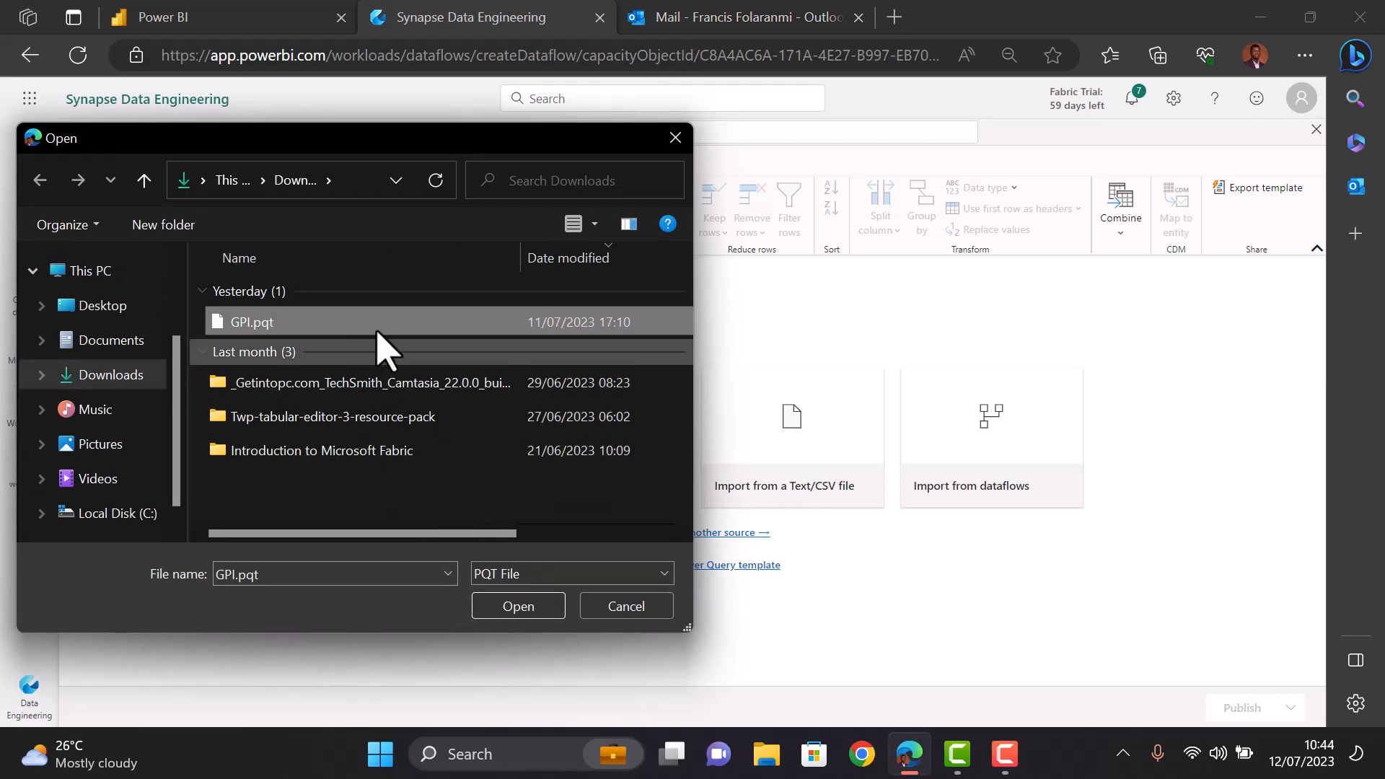
left_click(546, 610)
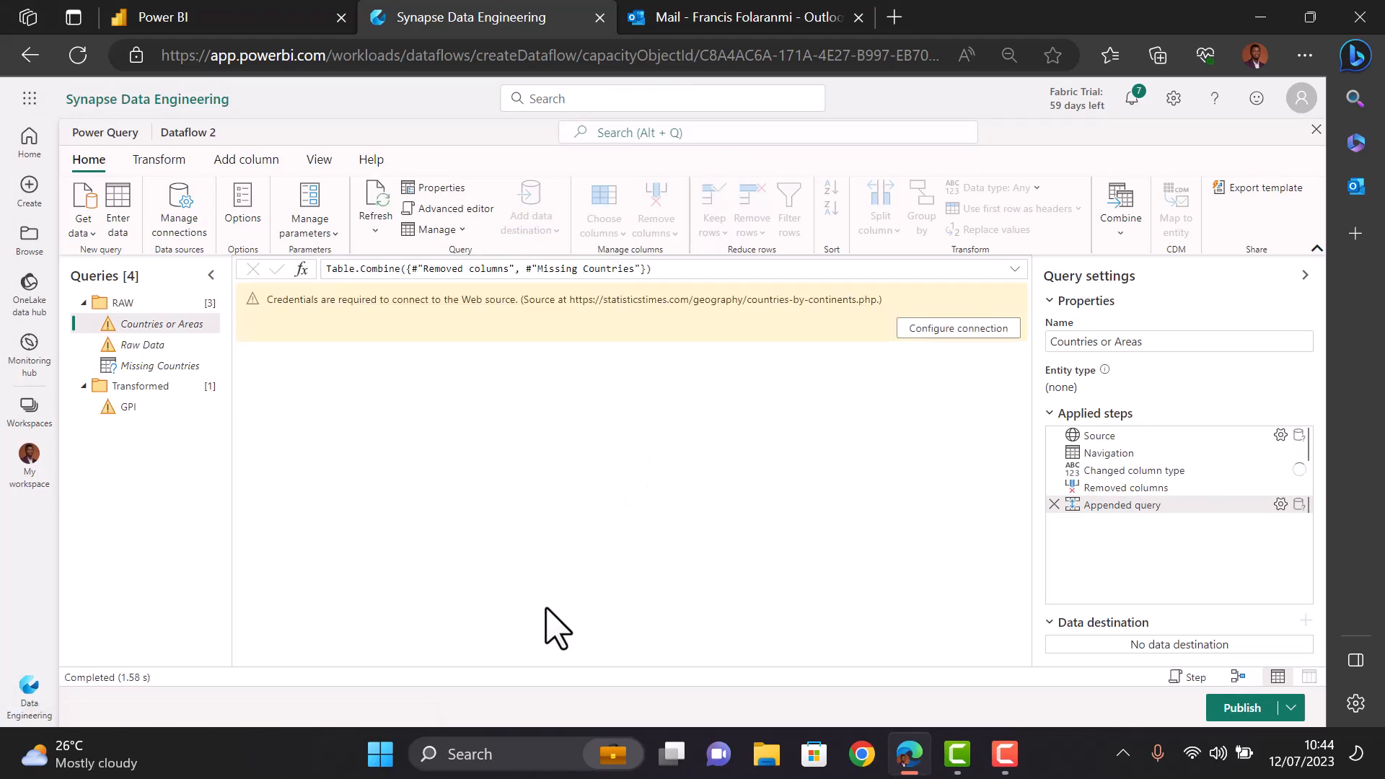
- Configure and connect the Countries or Areas web source
left_click(950, 330)
left_click(932, 331)
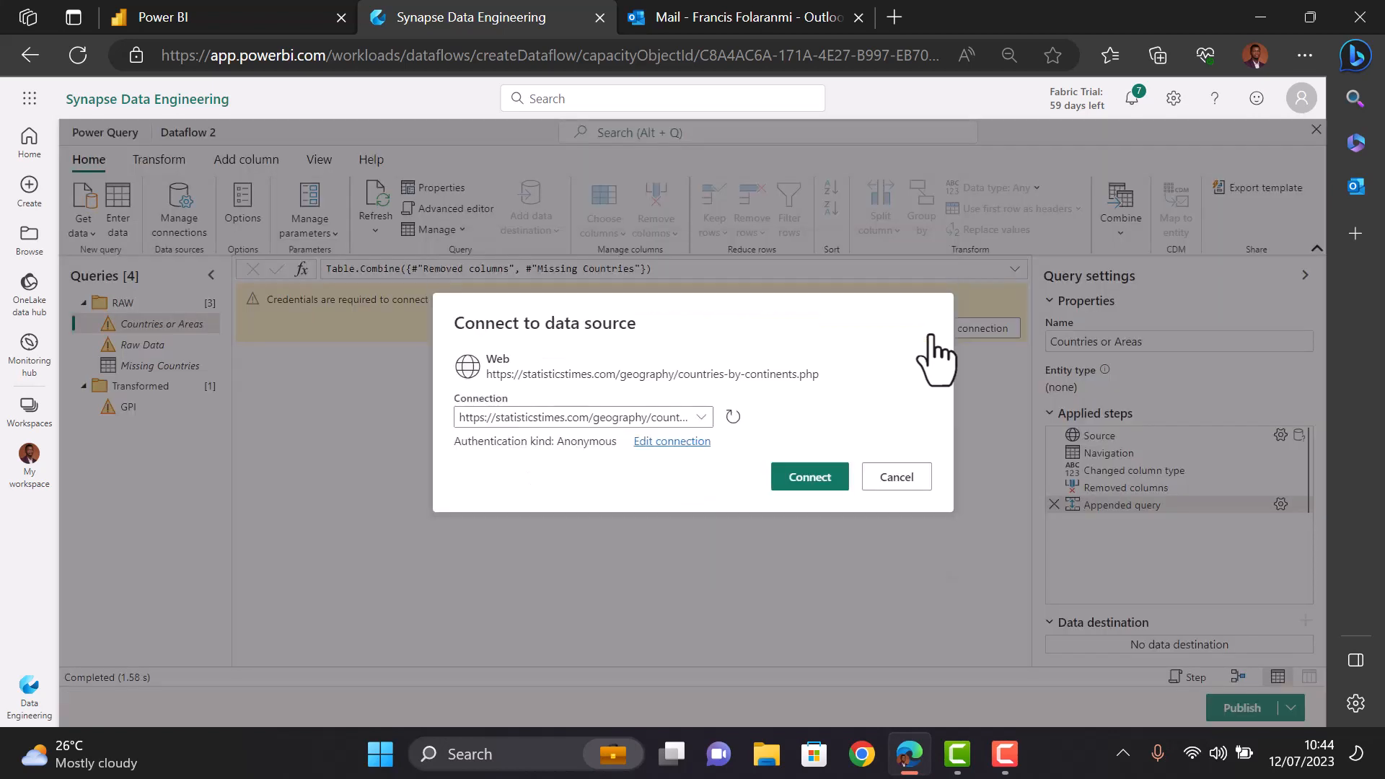
left_click(813, 477)
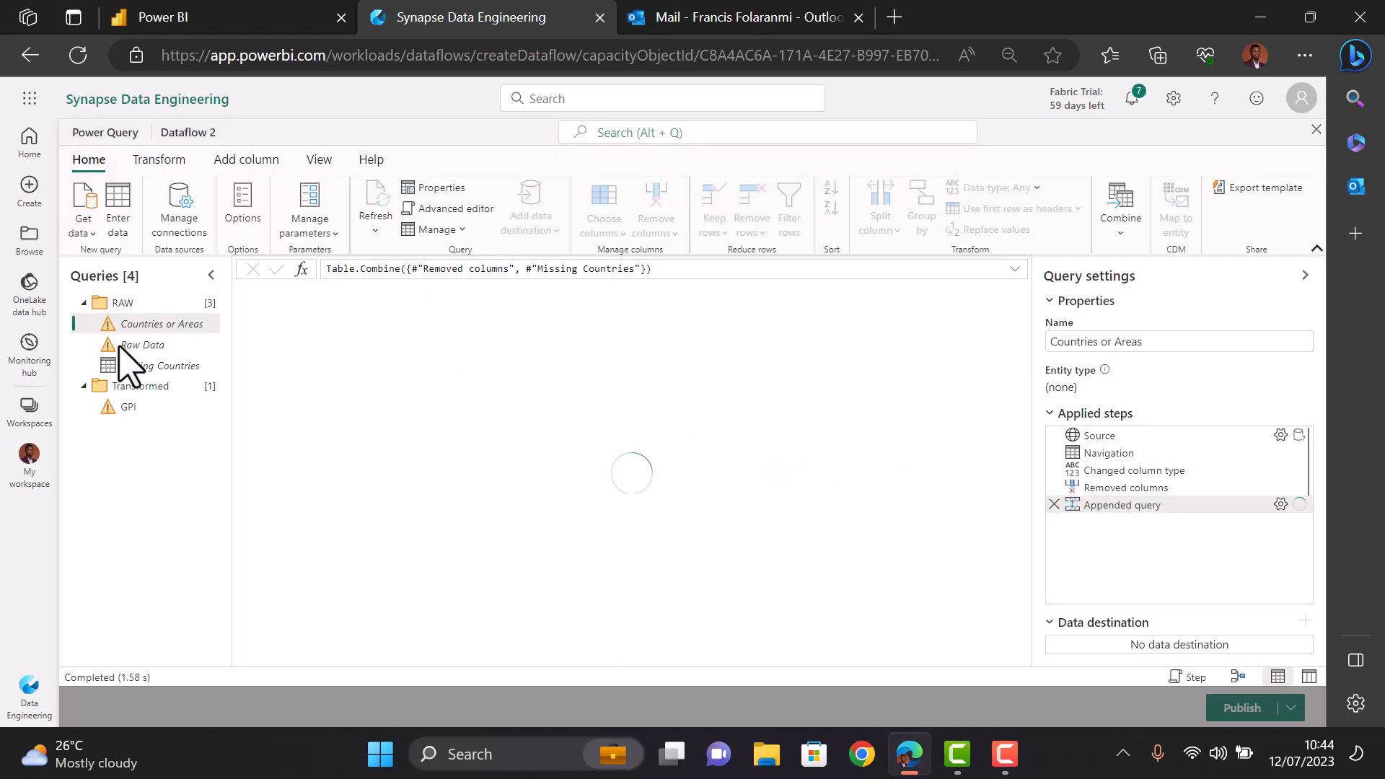
- Configure and connect the Raw Data query's SharePoint source
left_click(143, 345)
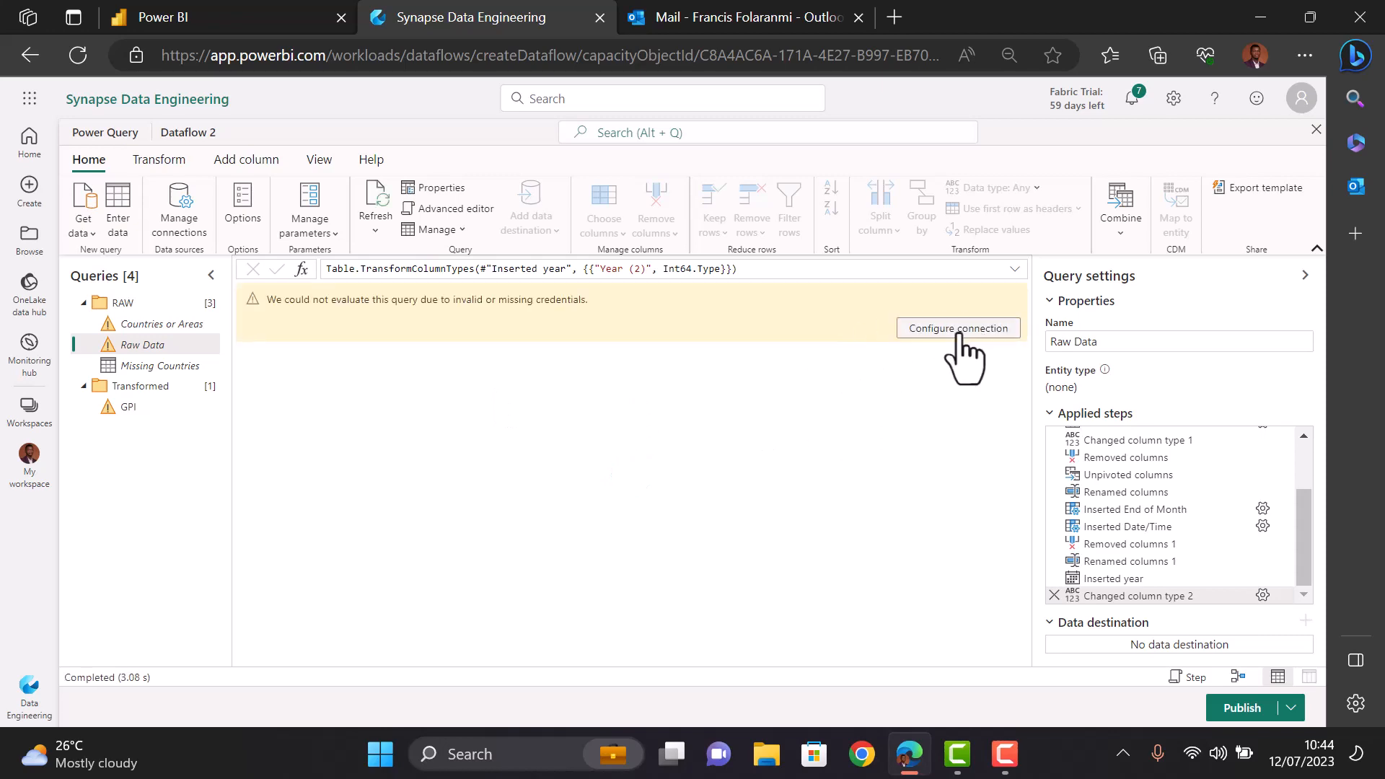
left_click(954, 329)
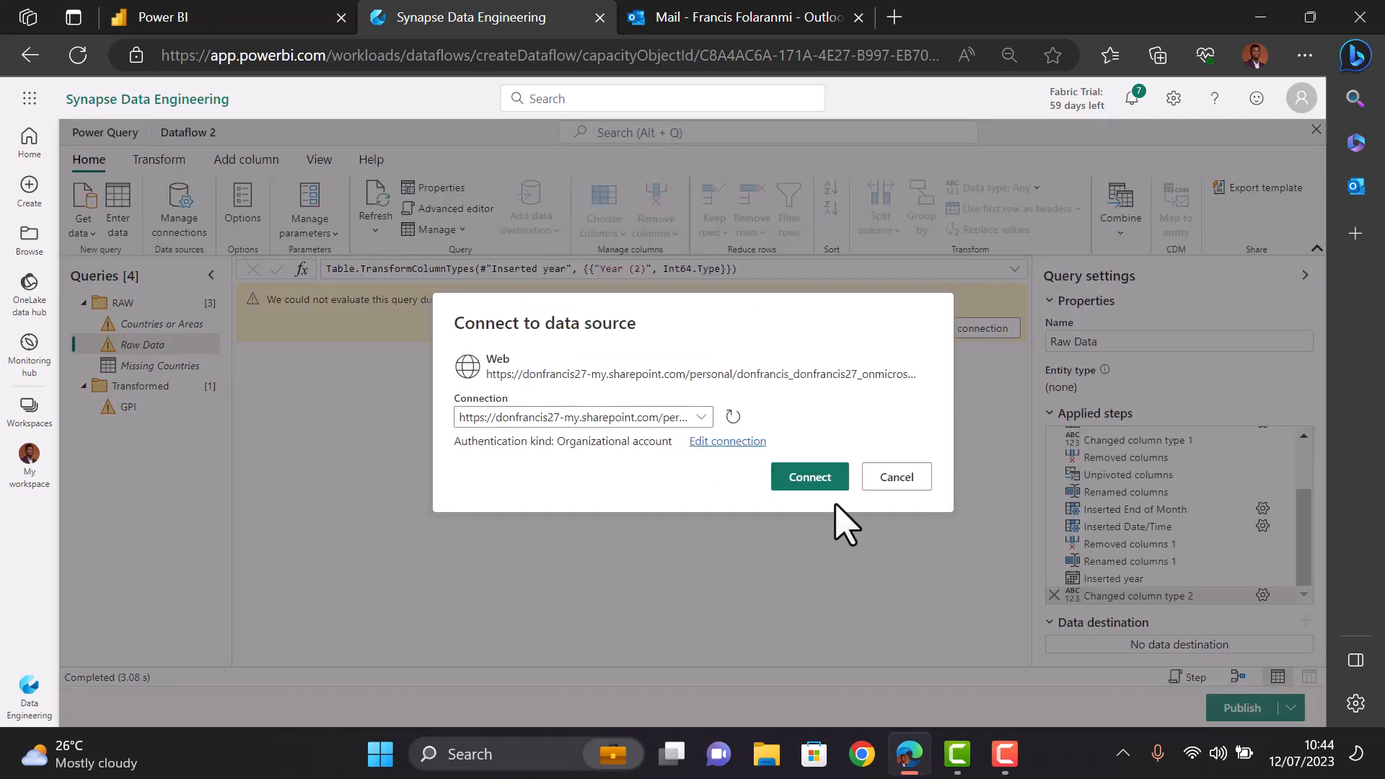
left_click(834, 479)
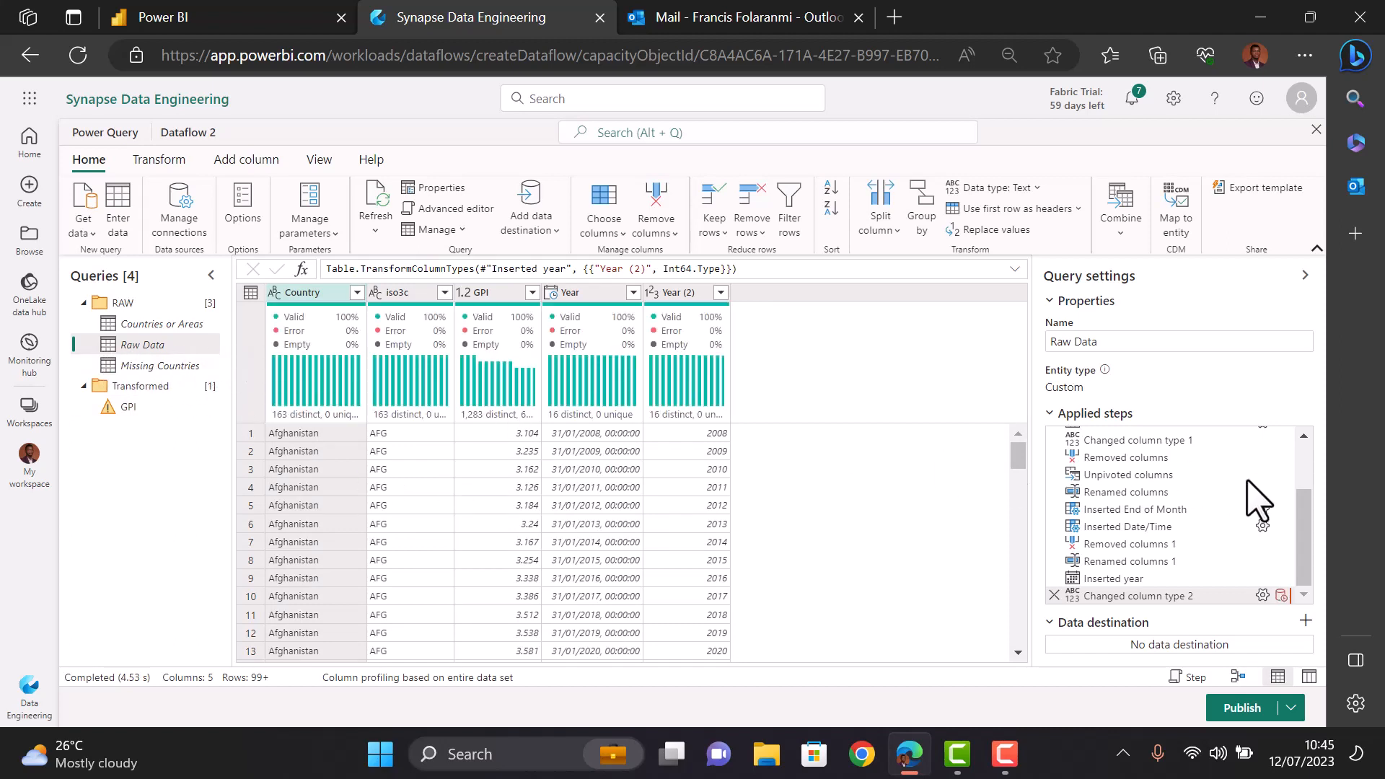
scroll(1199, 519, "up", 3)
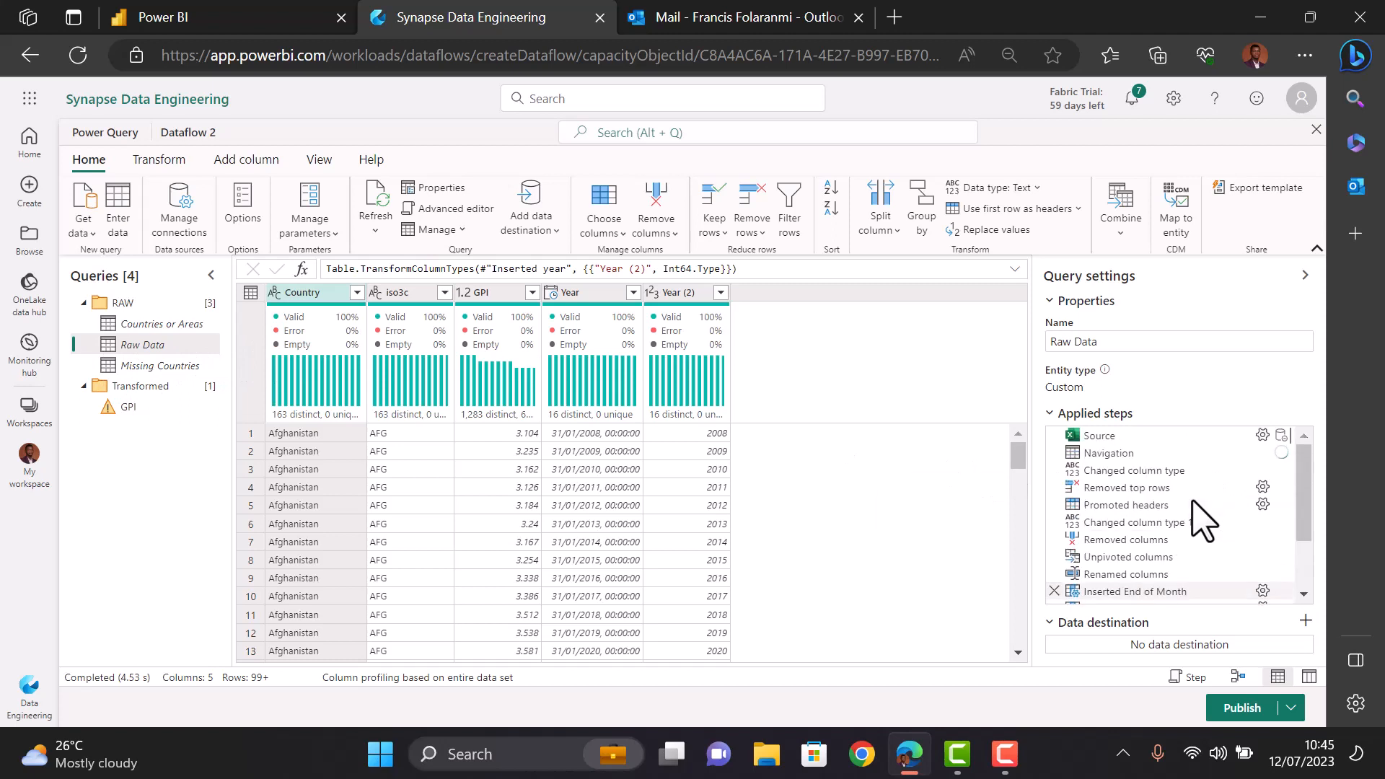
left_click(1134, 470)
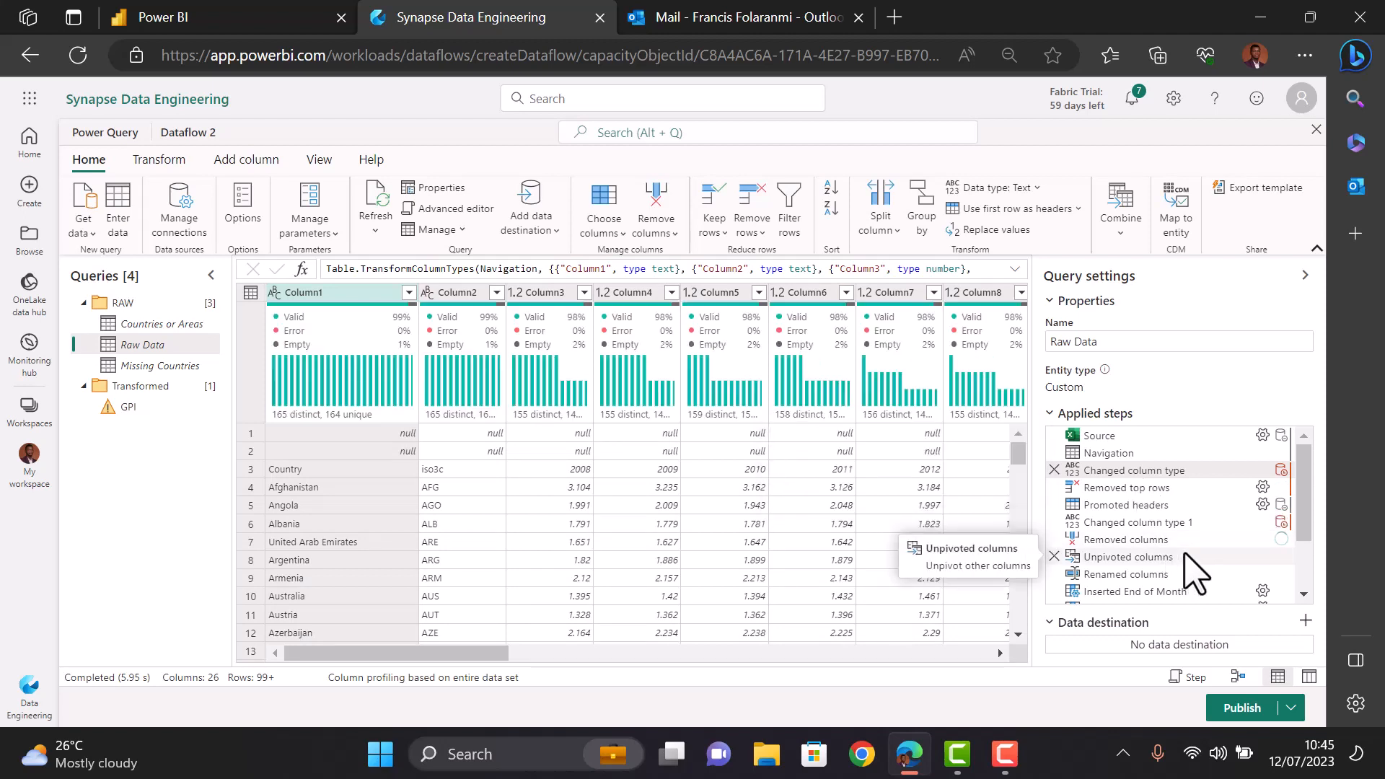
scroll(1190, 566, "down", 2)
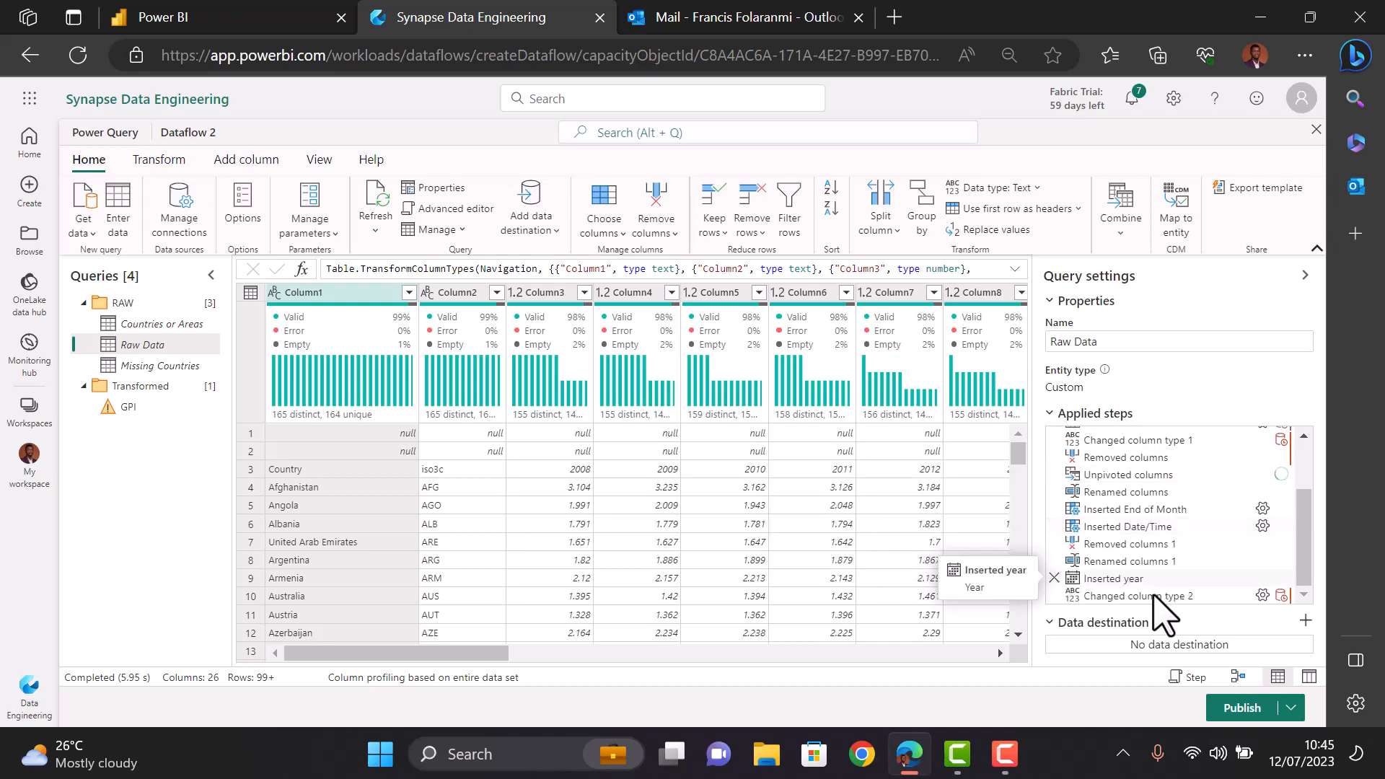
left_click(1152, 596)
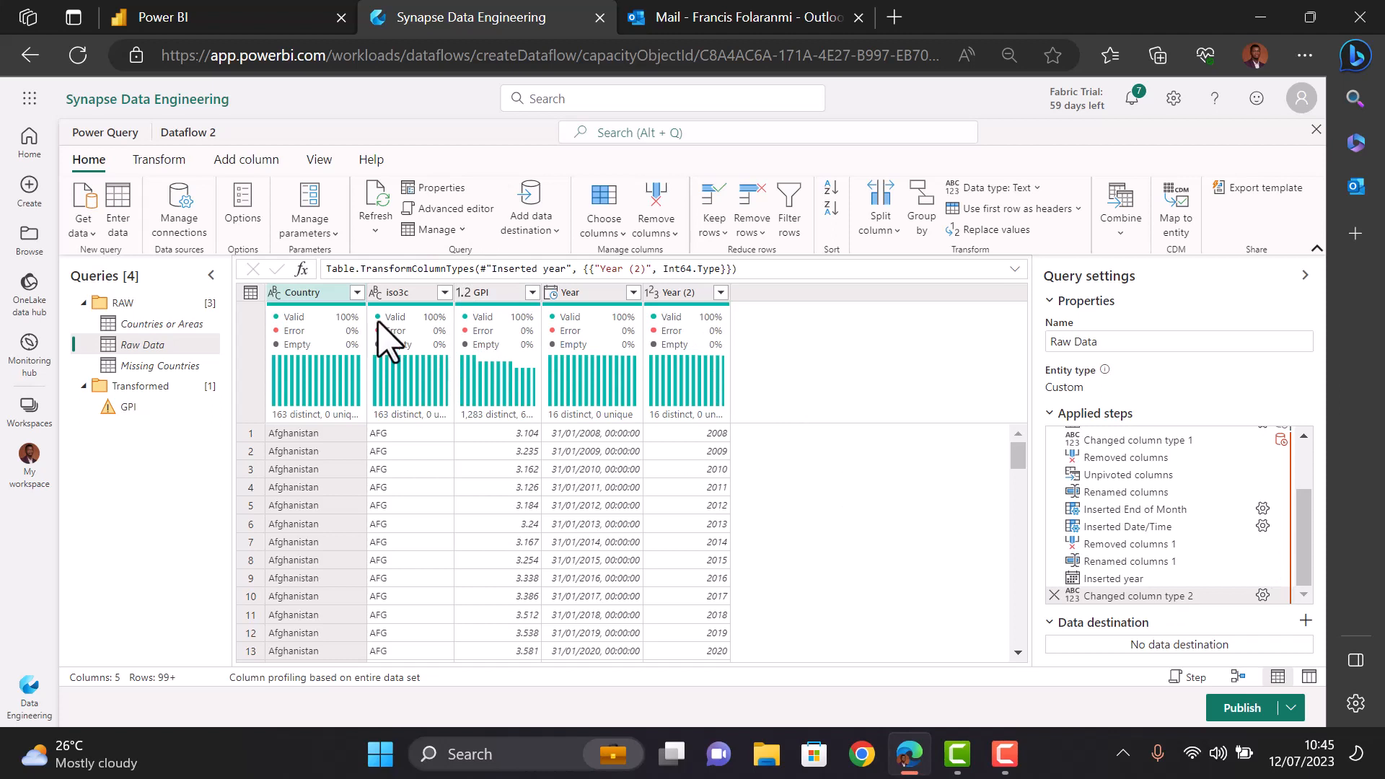
- Review the Countries or Areas, Missing Countries and Raw Data queries
left_click(141, 326)
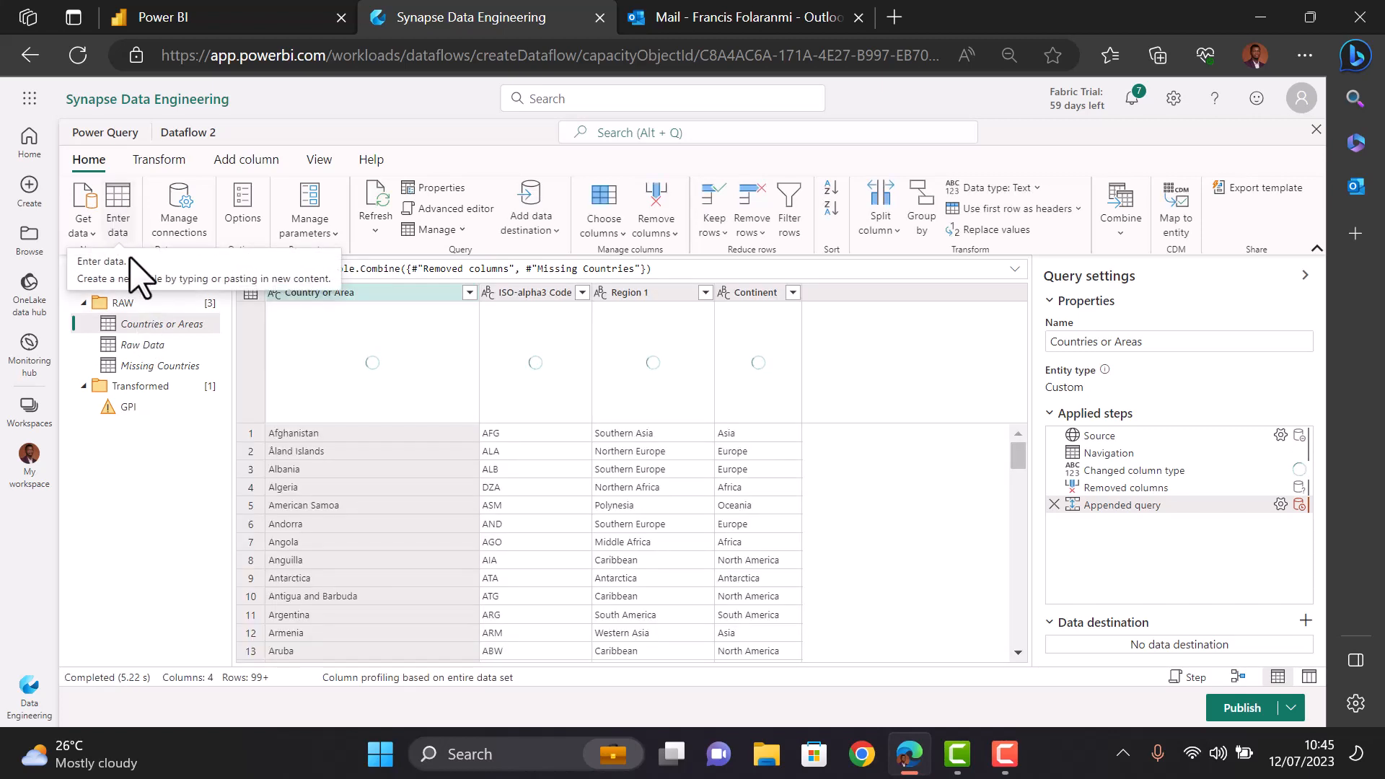
left_click(151, 367)
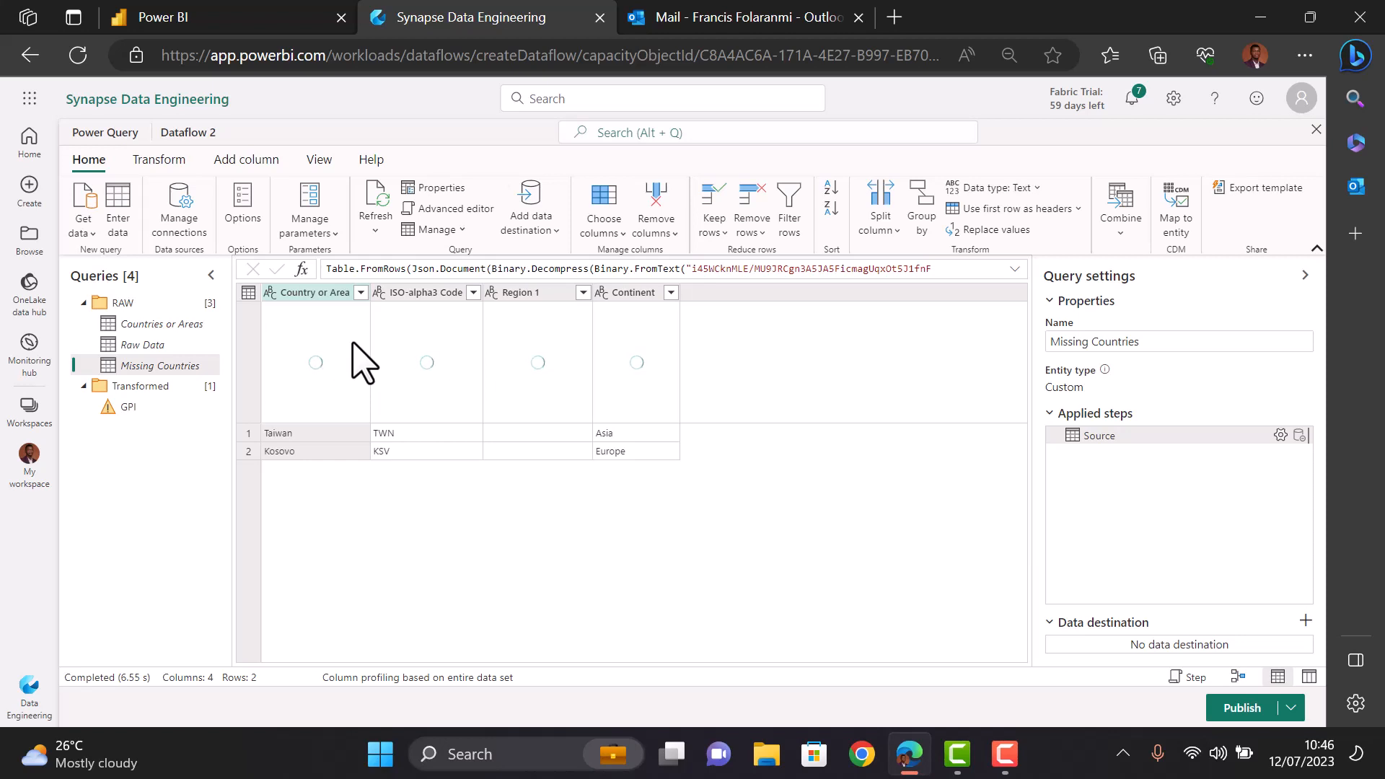
left_click(160, 326)
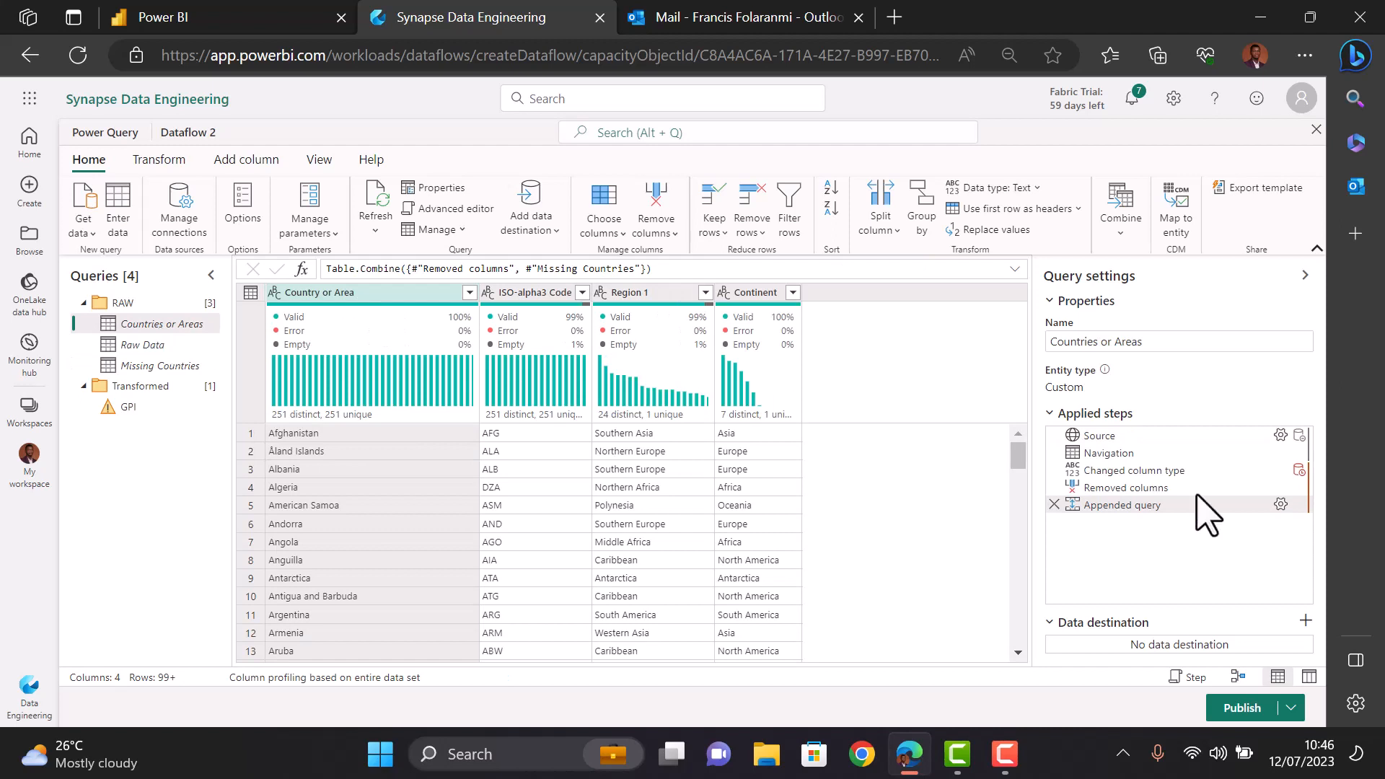
mouse_move(1157, 514)
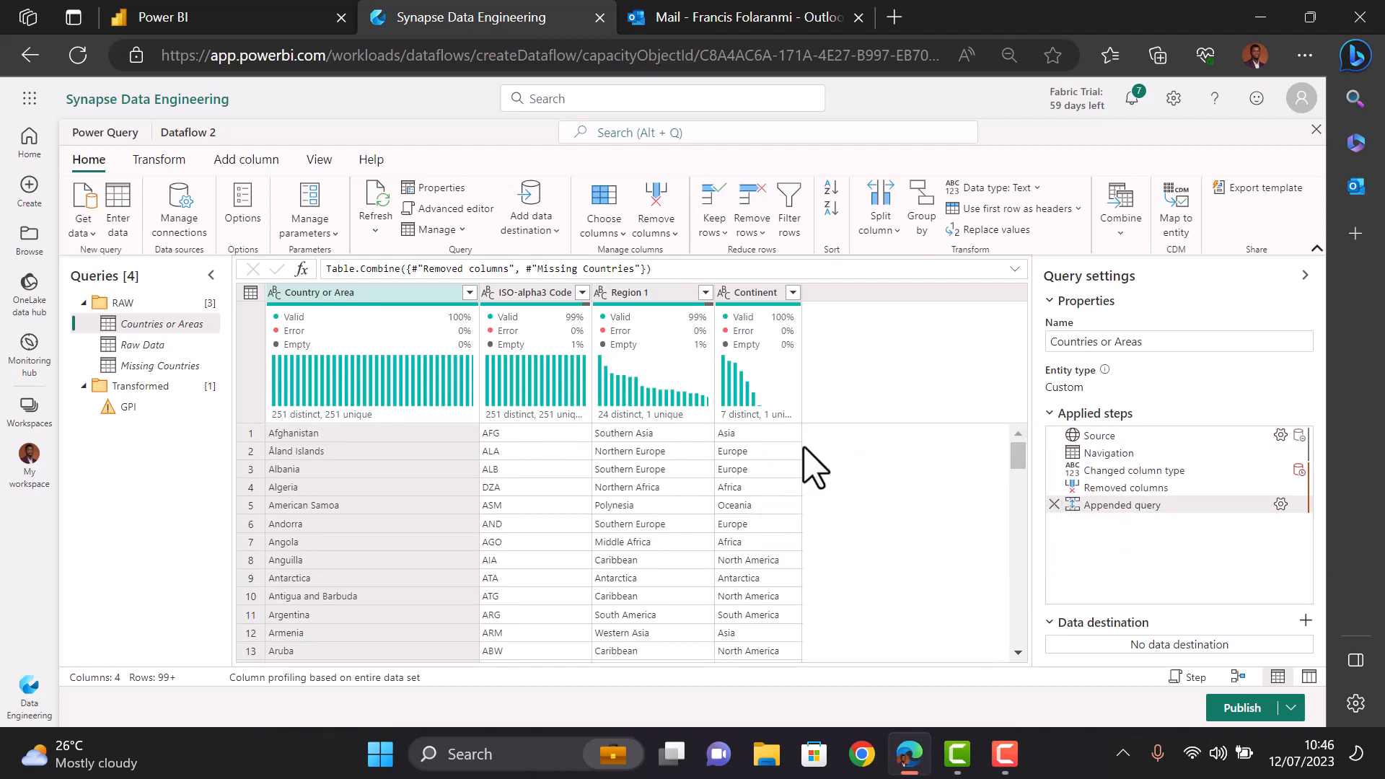
left_click(137, 347)
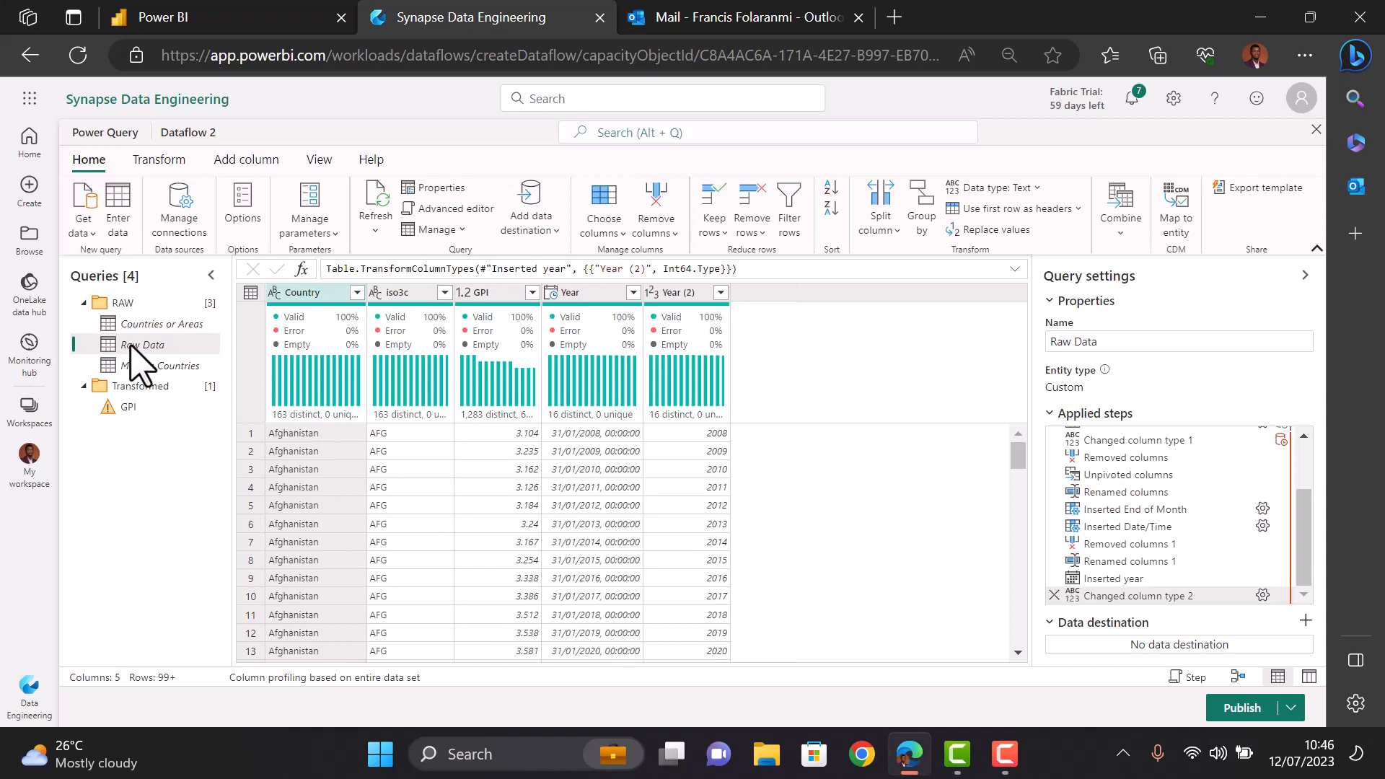
- Open the GPI query and allow it to combine data from multiple sources
left_click(136, 406)
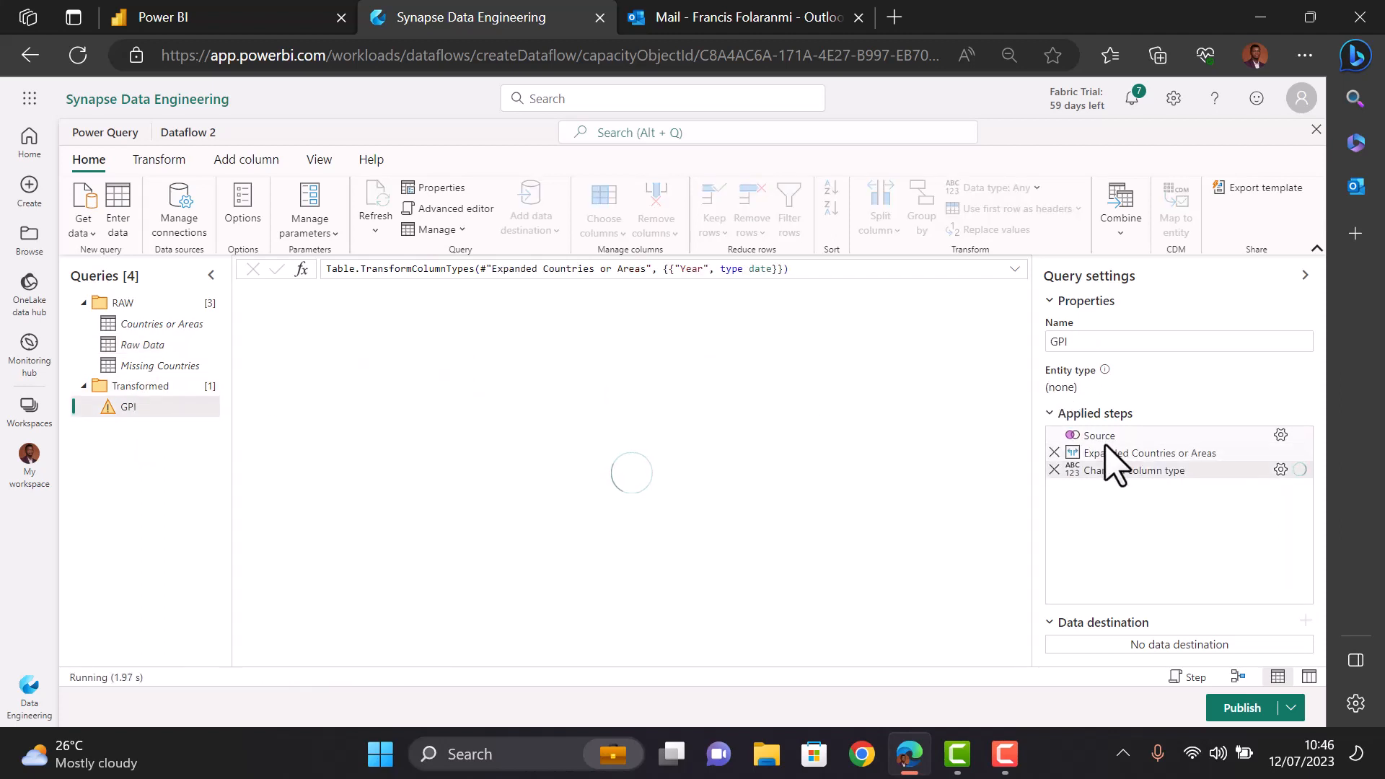
mouse_move(1093, 436)
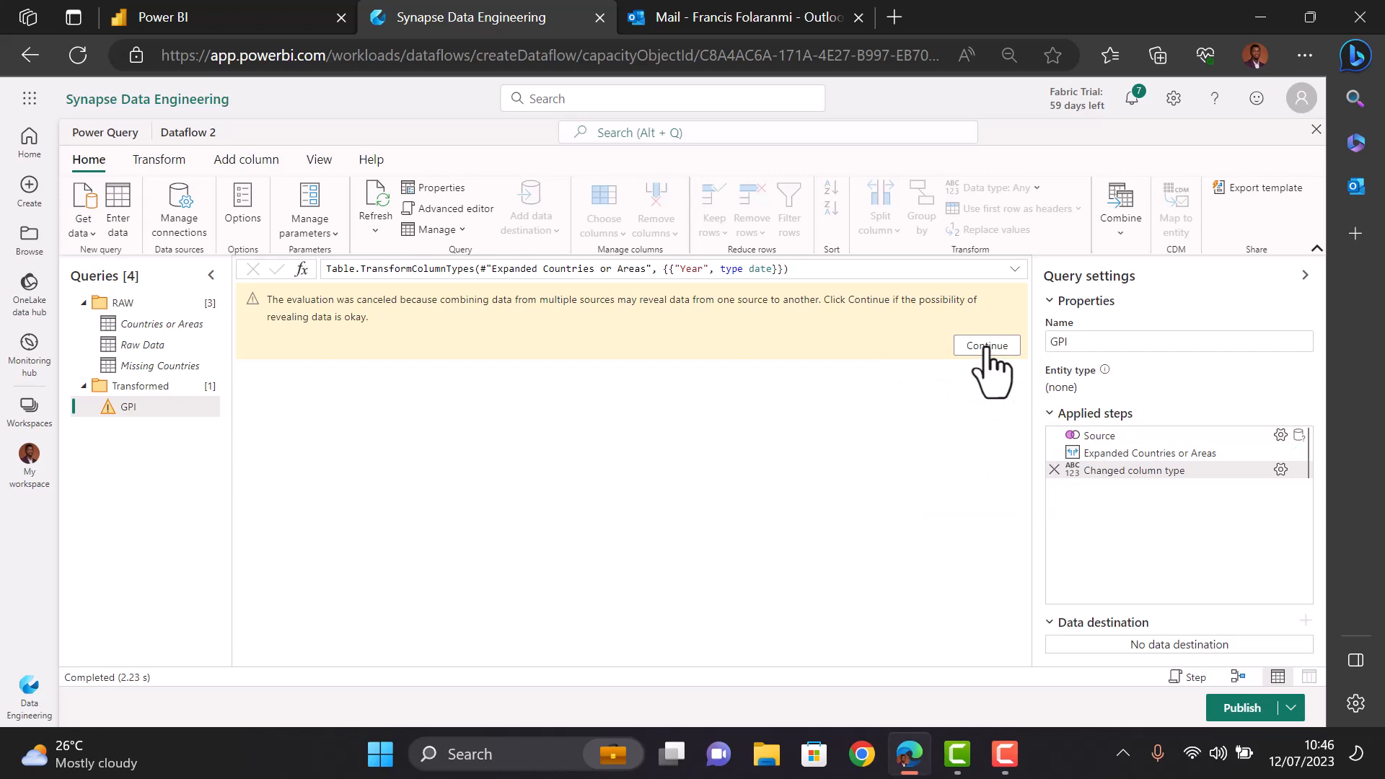
left_click(987, 346)
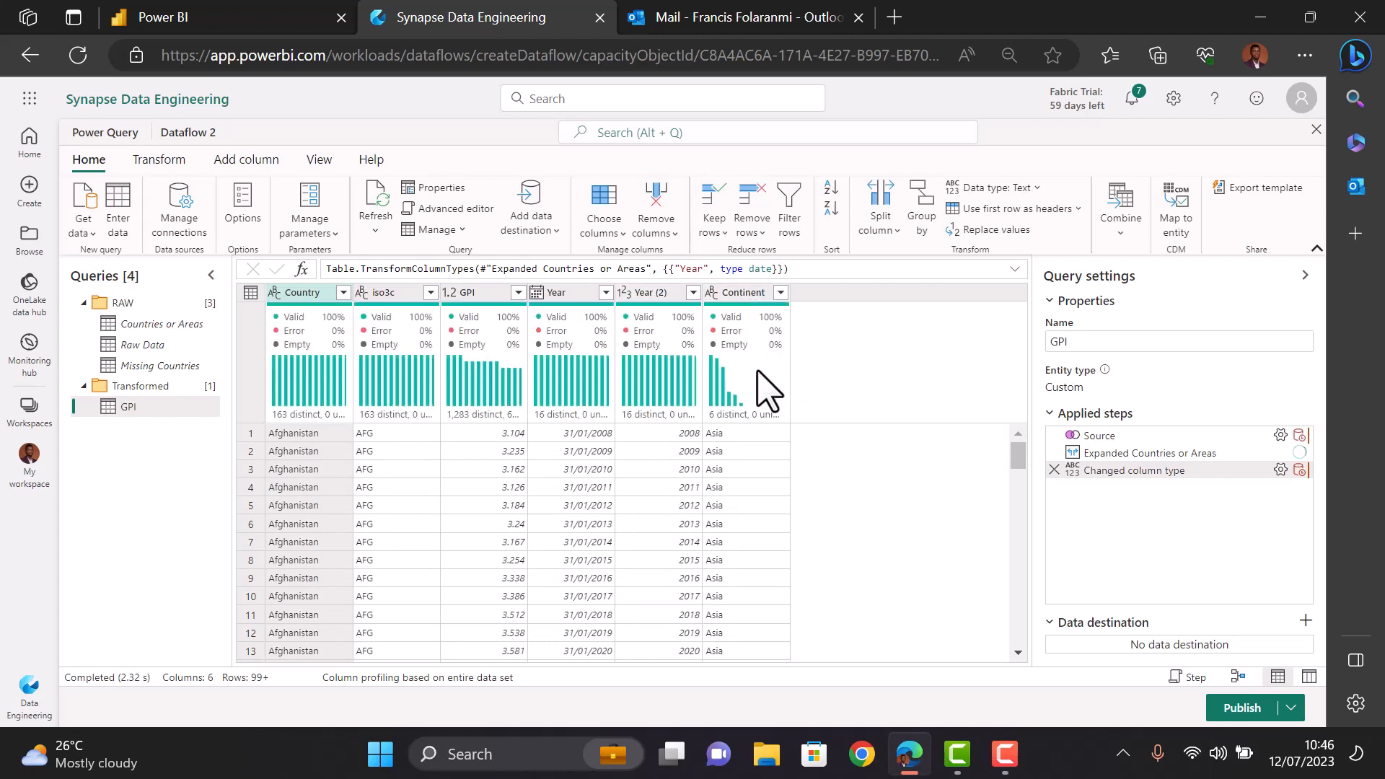
left_click(143, 345)
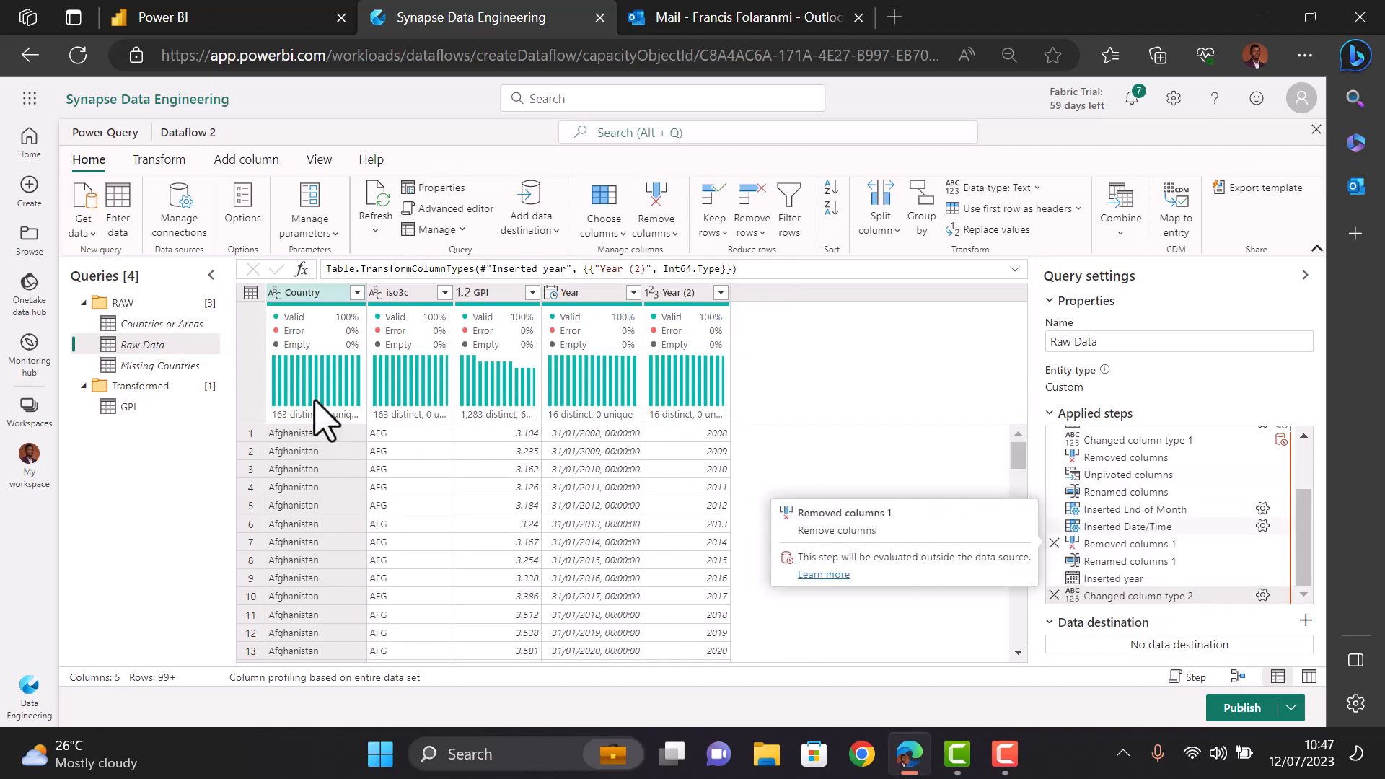
left_click(129, 408)
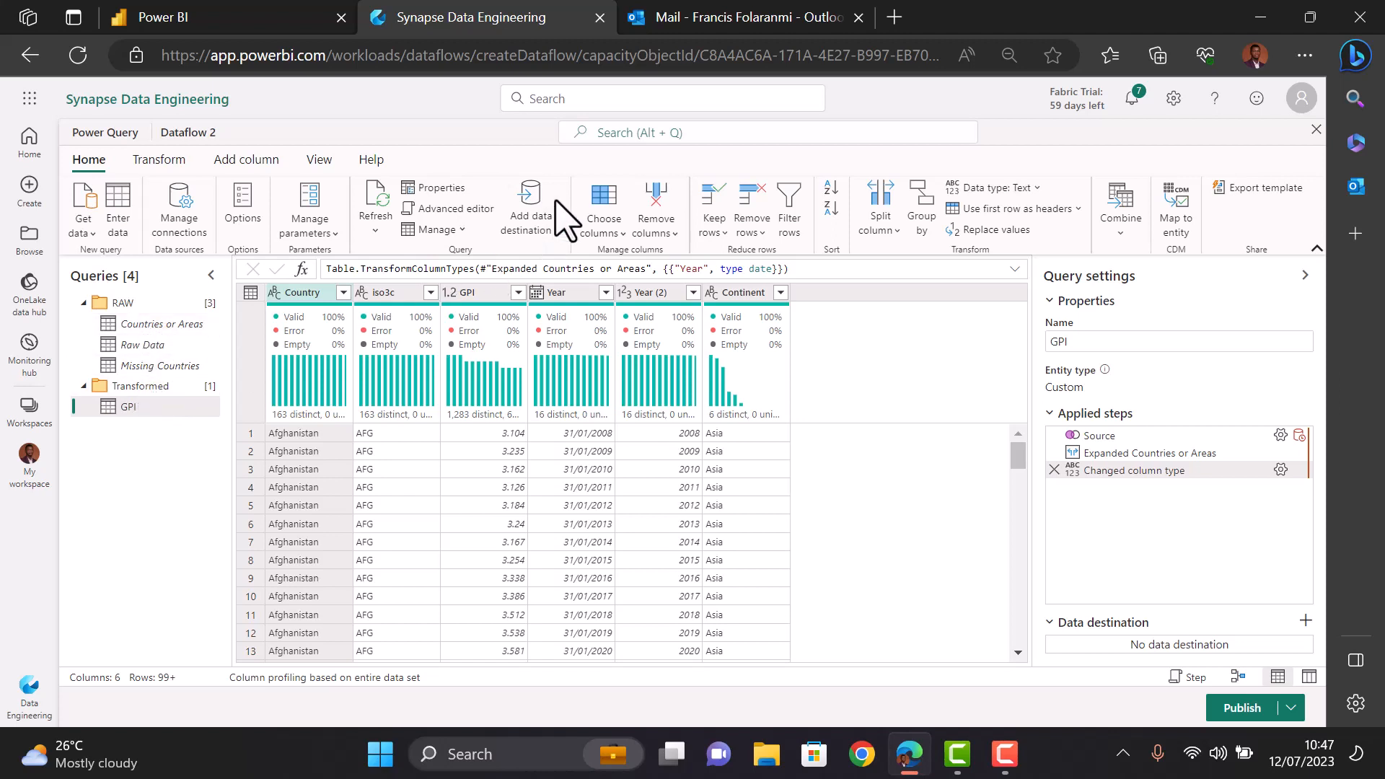
- Set the GPI query's data destination to the GPI lakehouse in the E2E workspace
left_click(537, 213)
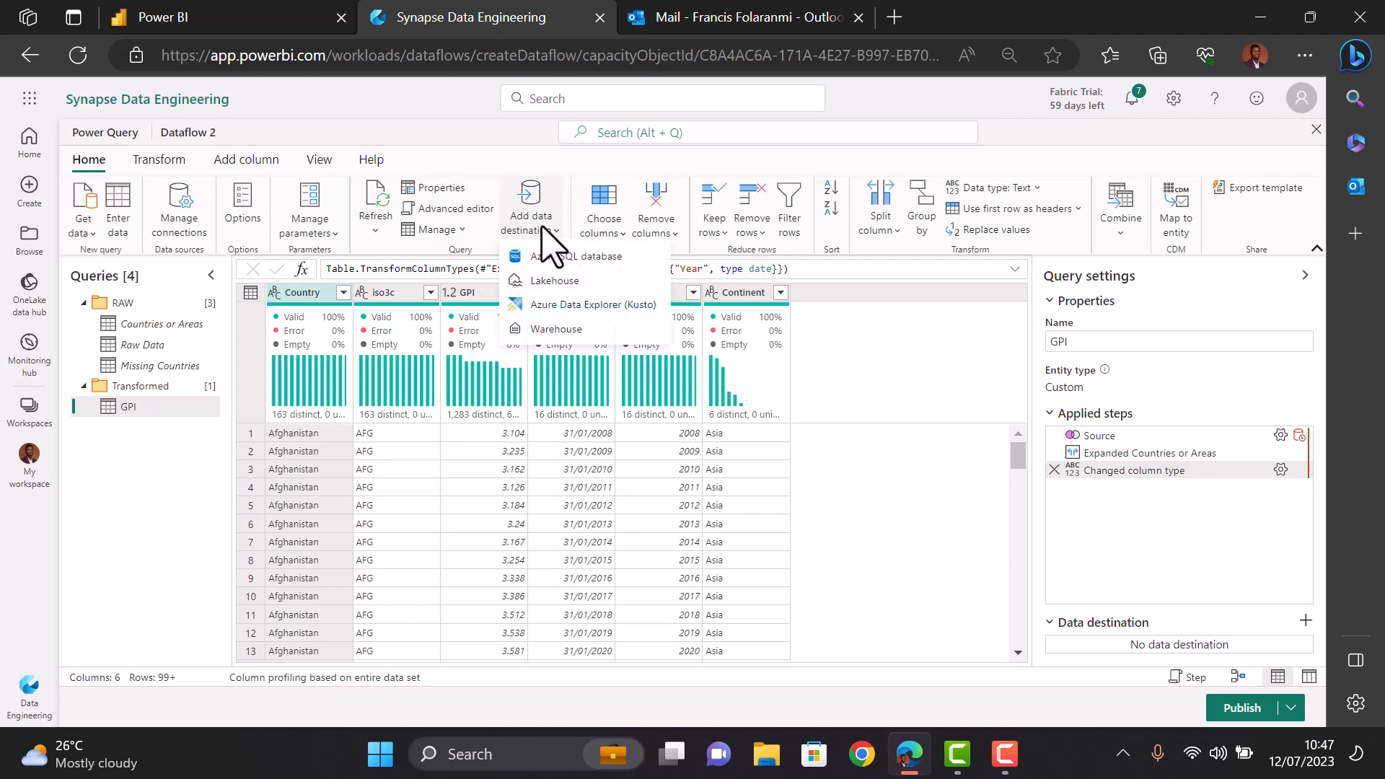
left_click(556, 283)
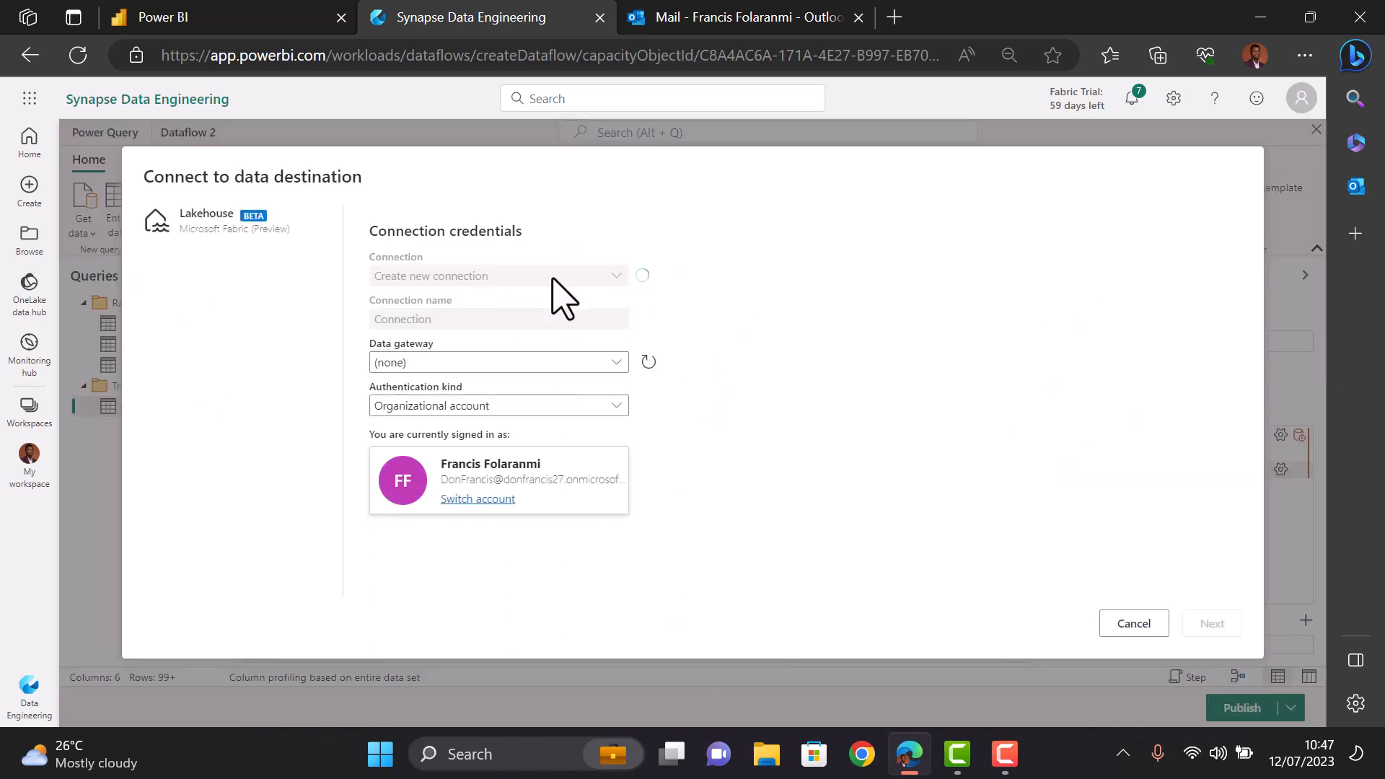
left_click(1216, 622)
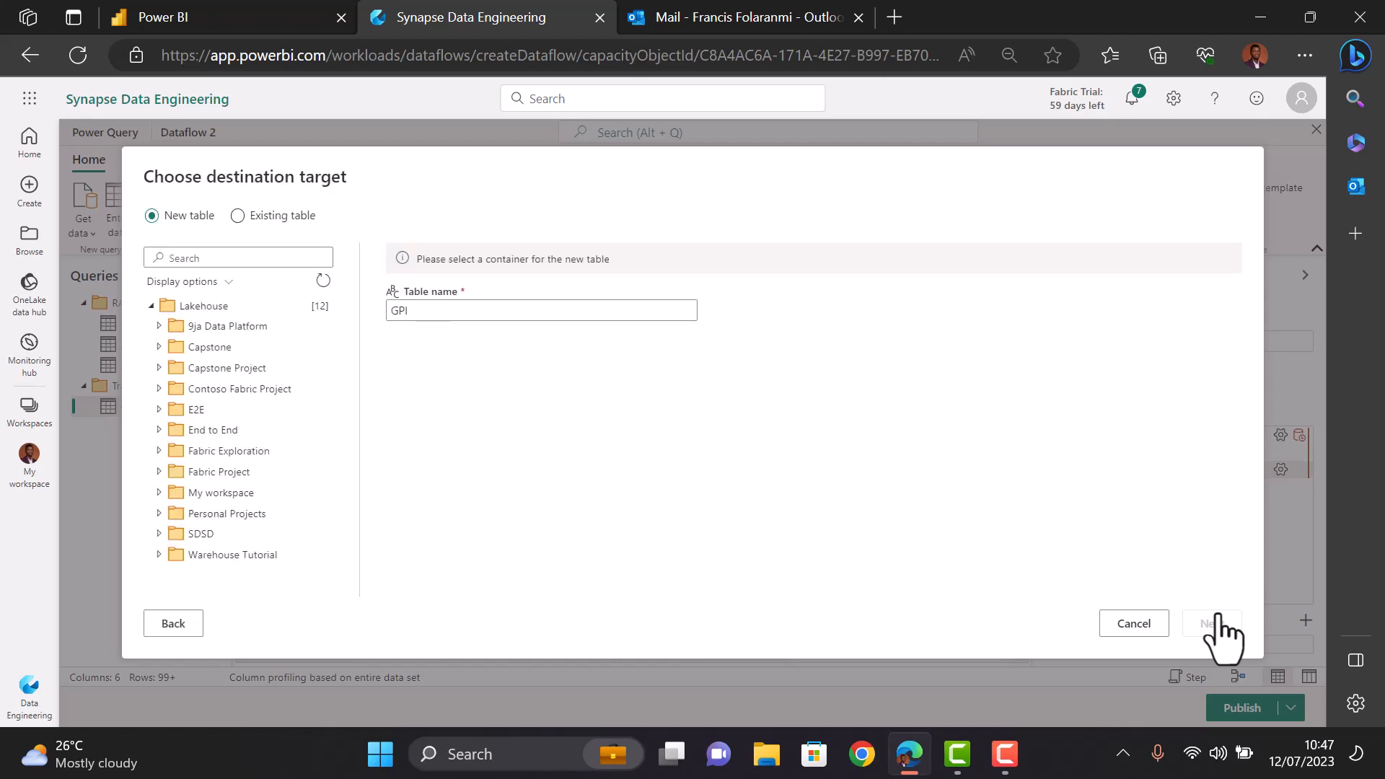
left_click(159, 410)
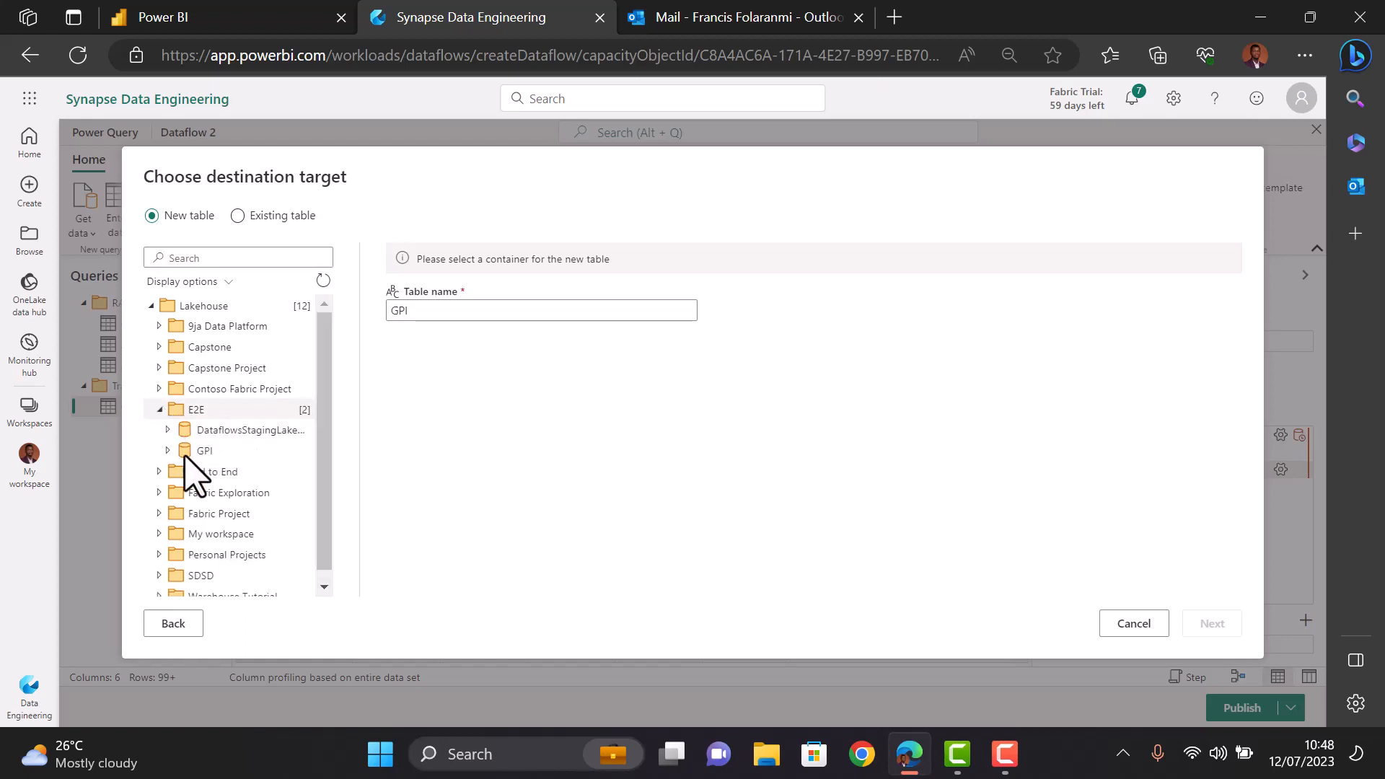
left_click(191, 452)
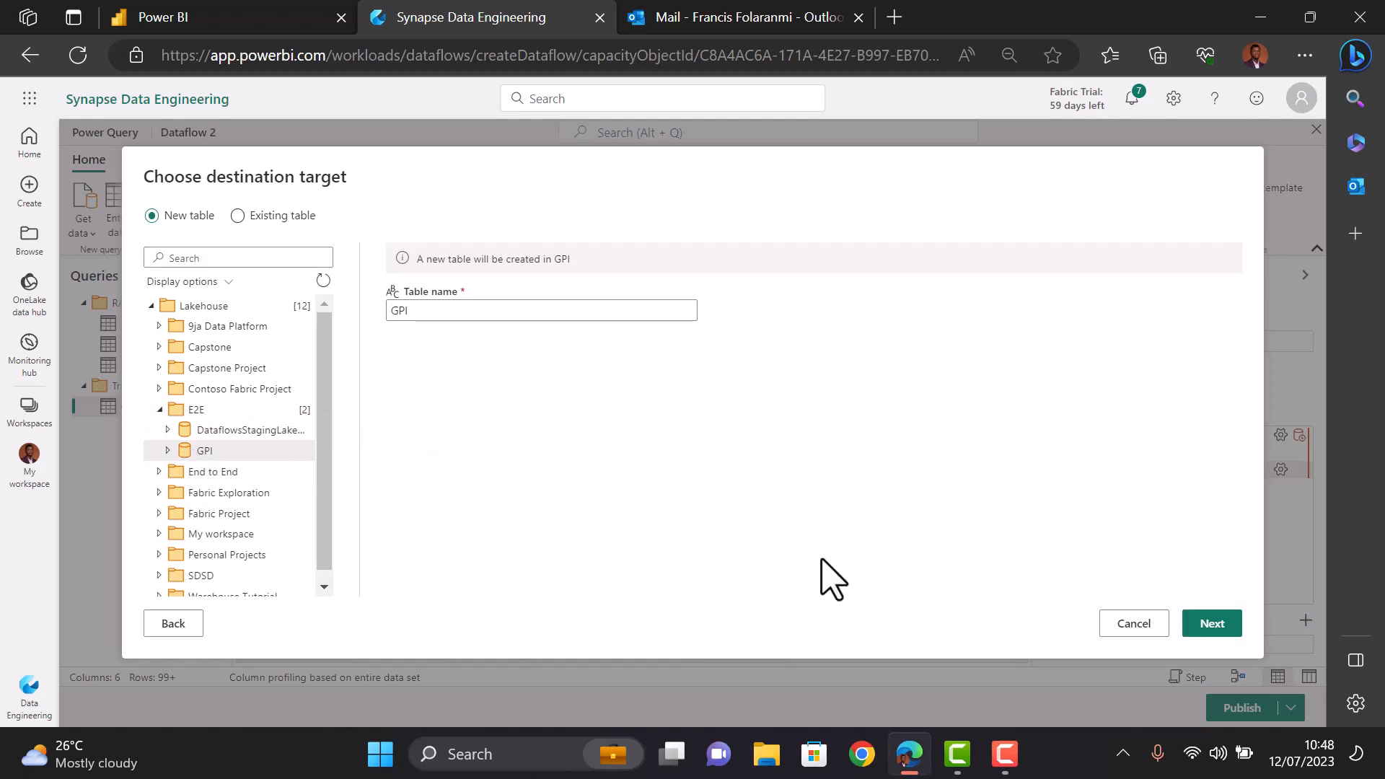
left_click(1217, 624)
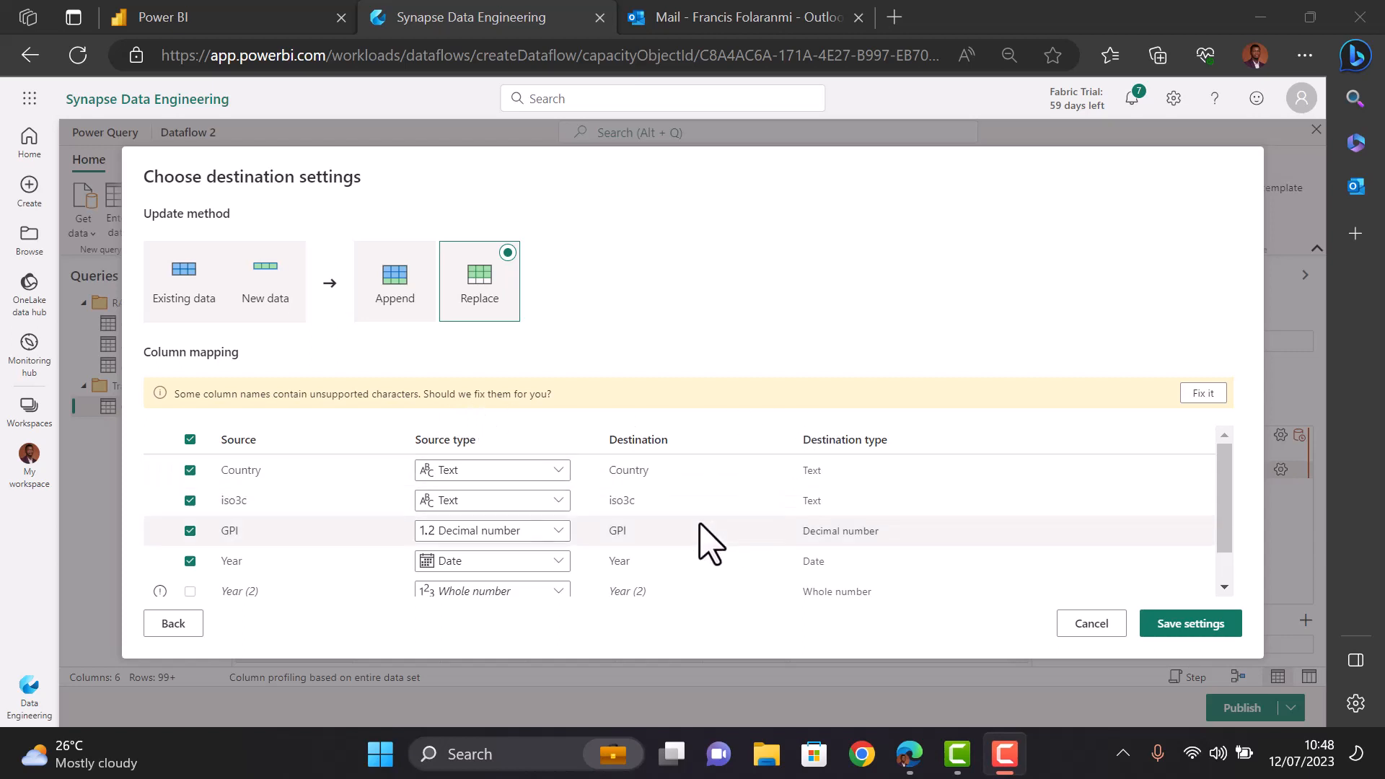
- Fix the unsupported column names and save the Replace destination settings
scroll(709, 542, "down", 1)
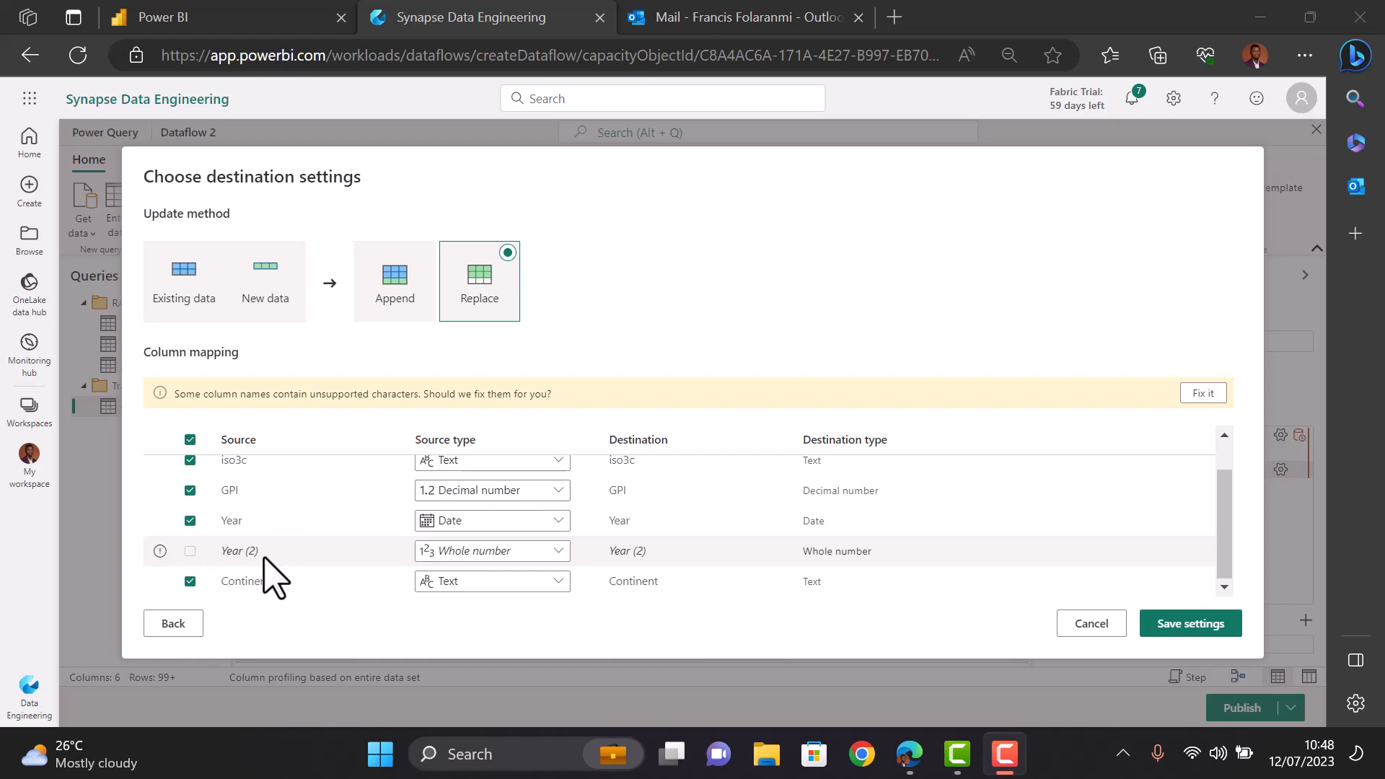
left_click(1202, 393)
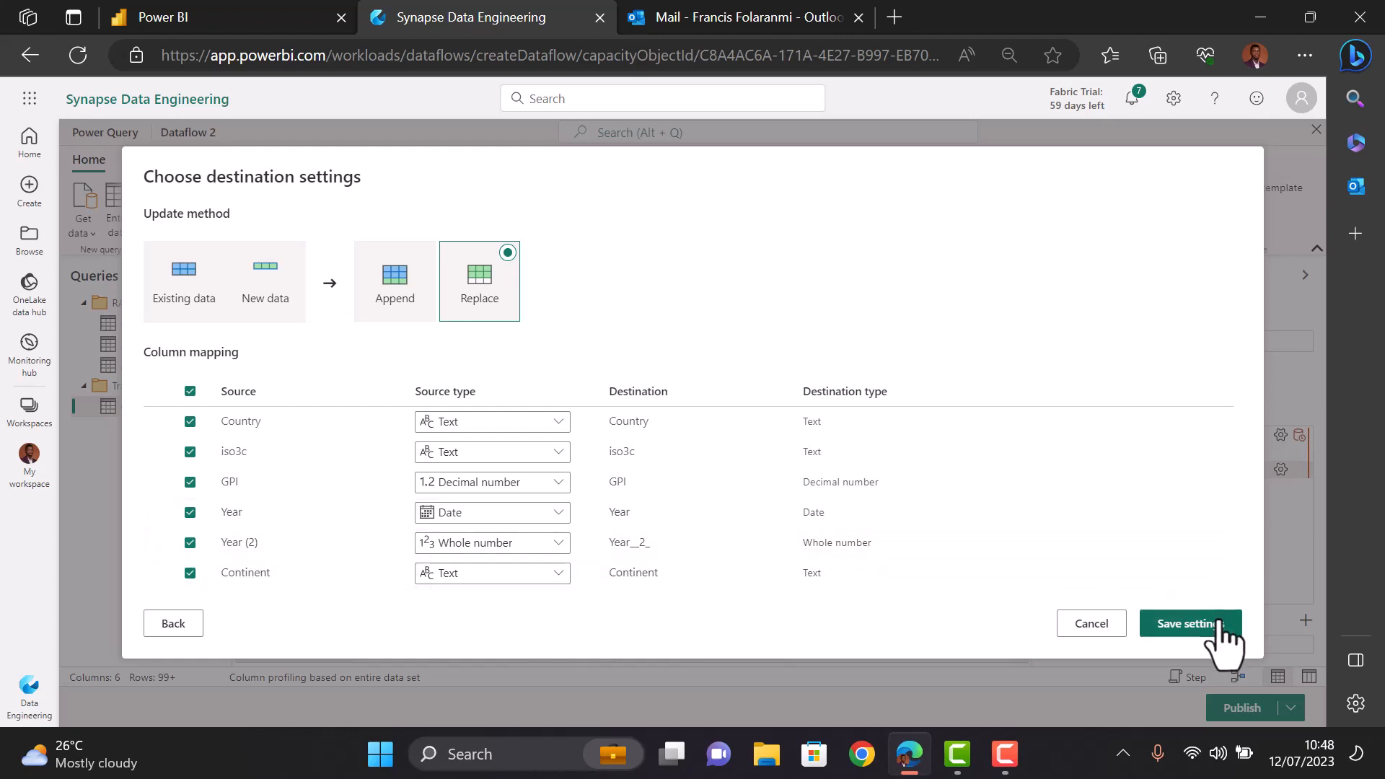
left_click(1190, 623)
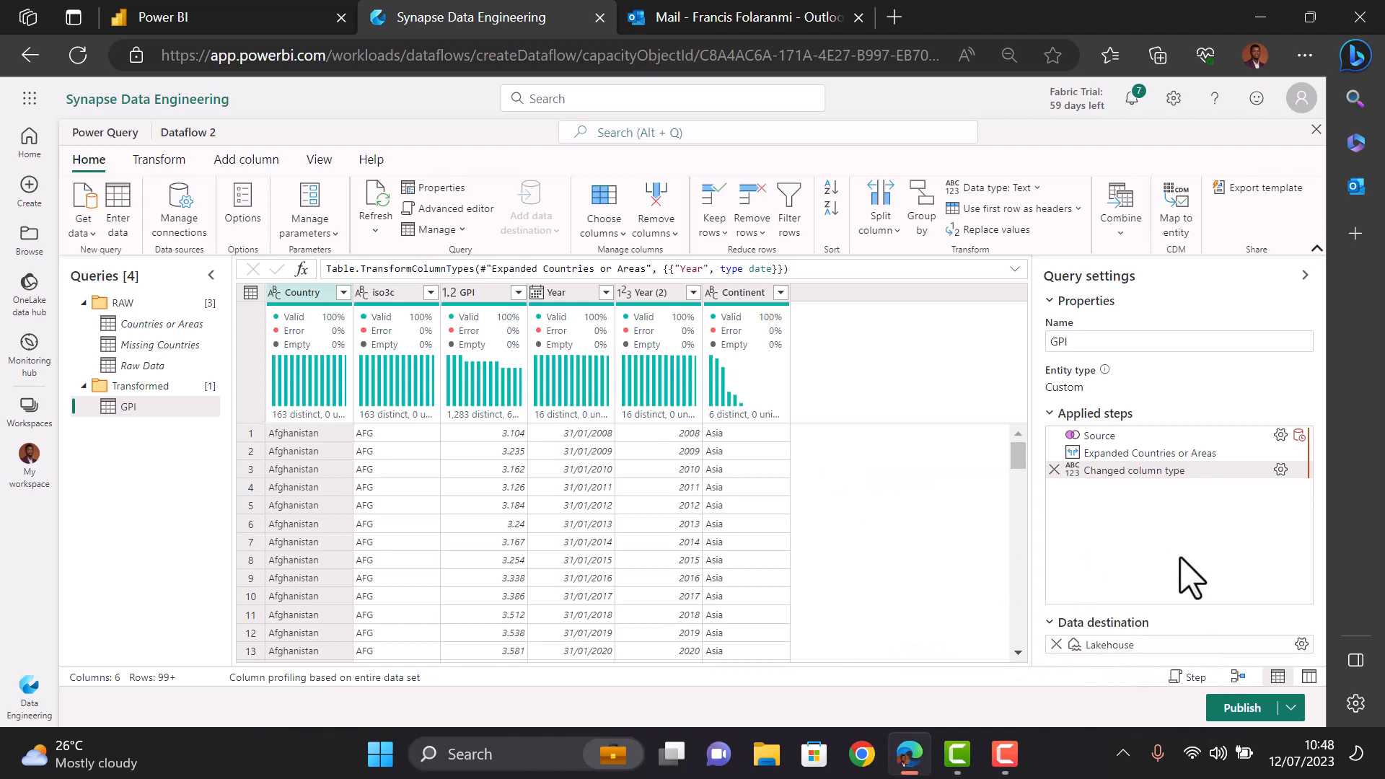
- Publish Dataflow 2 immediately so it refreshes
left_click(1291, 714)
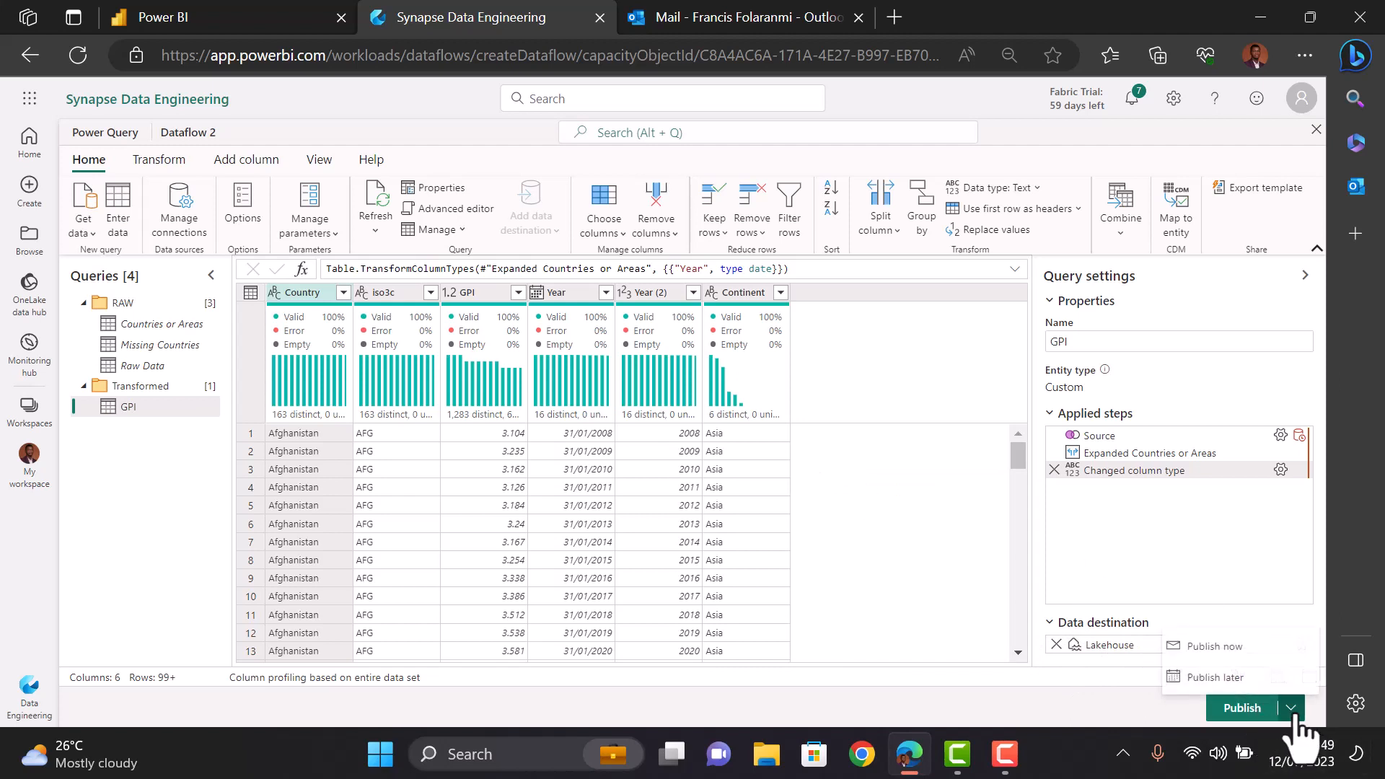
left_click(1212, 646)
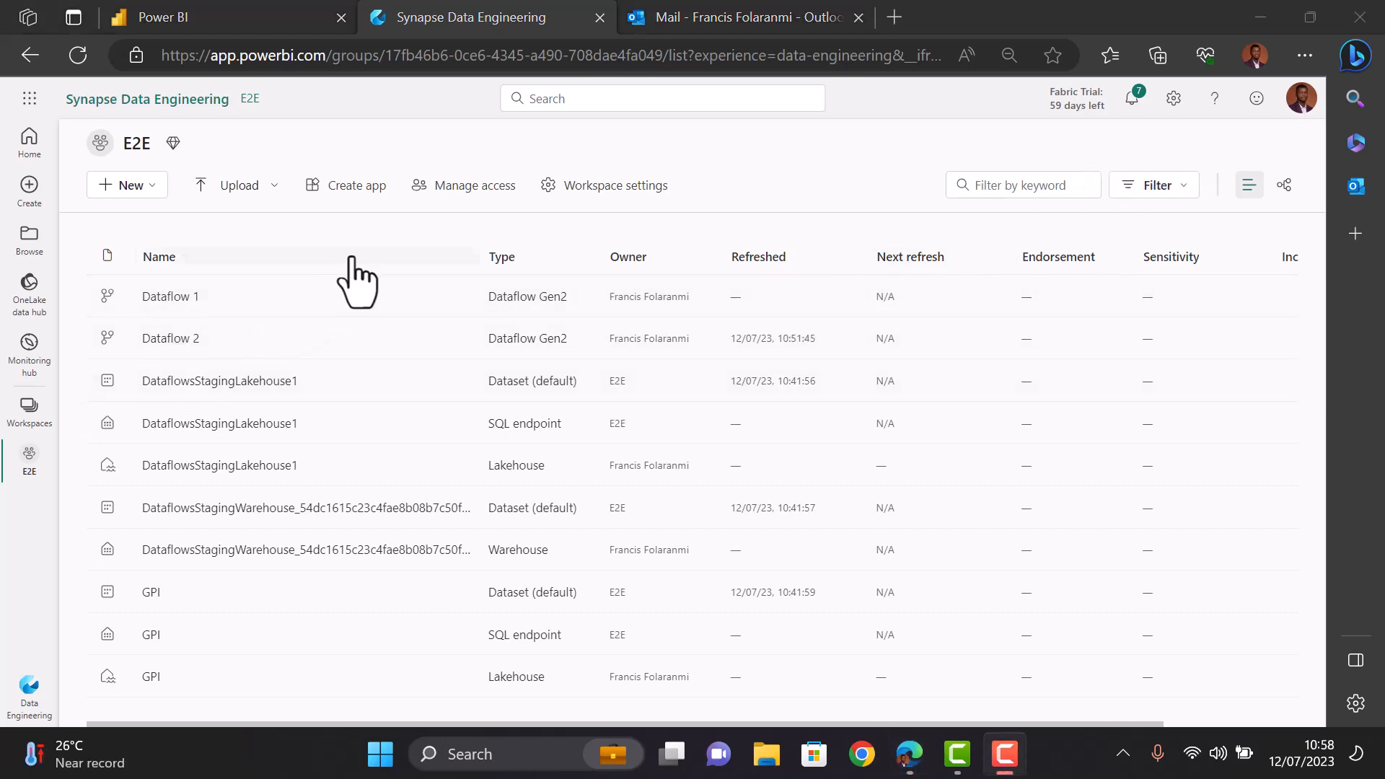
- Delete Dataflow 1 from the E2E workspace
mouse_move(420, 285)
left_click(457, 296)
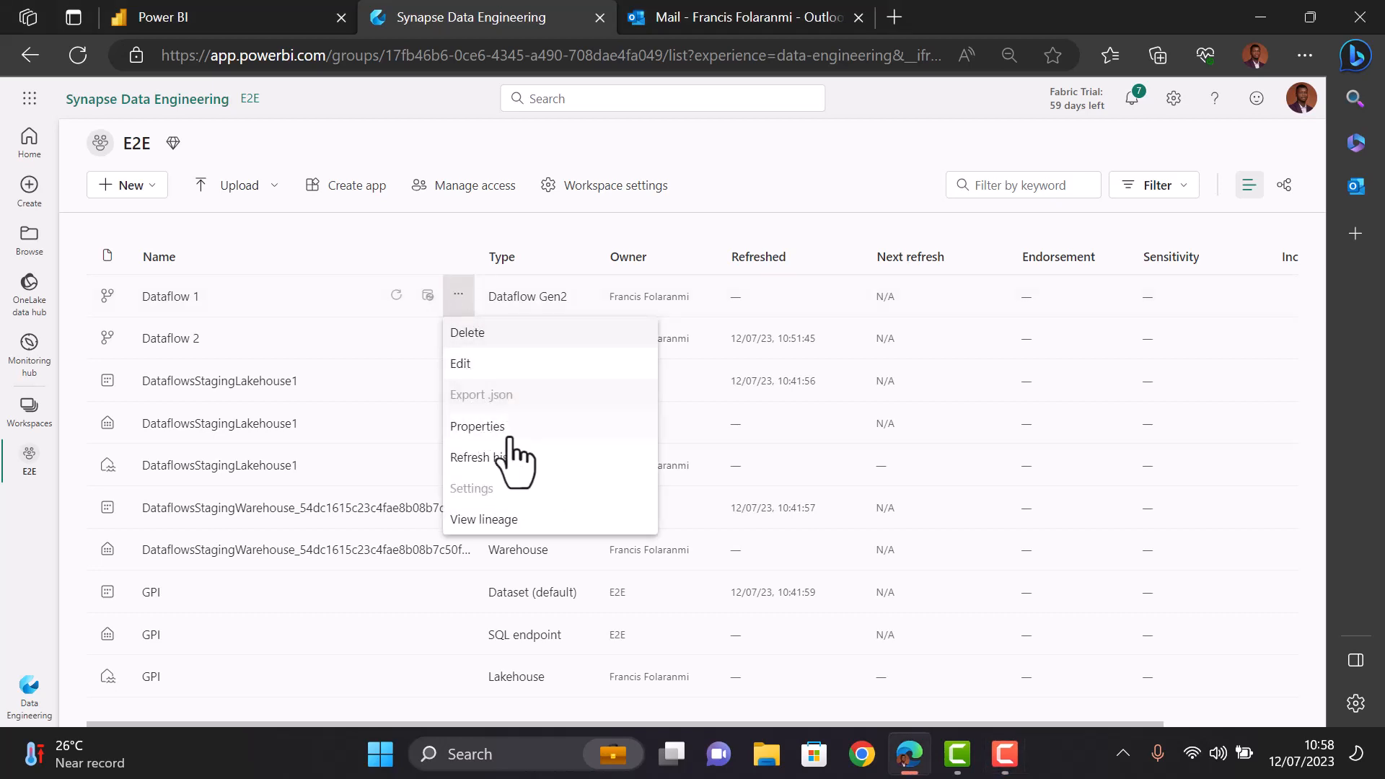
left_click(490, 331)
left_click(727, 455)
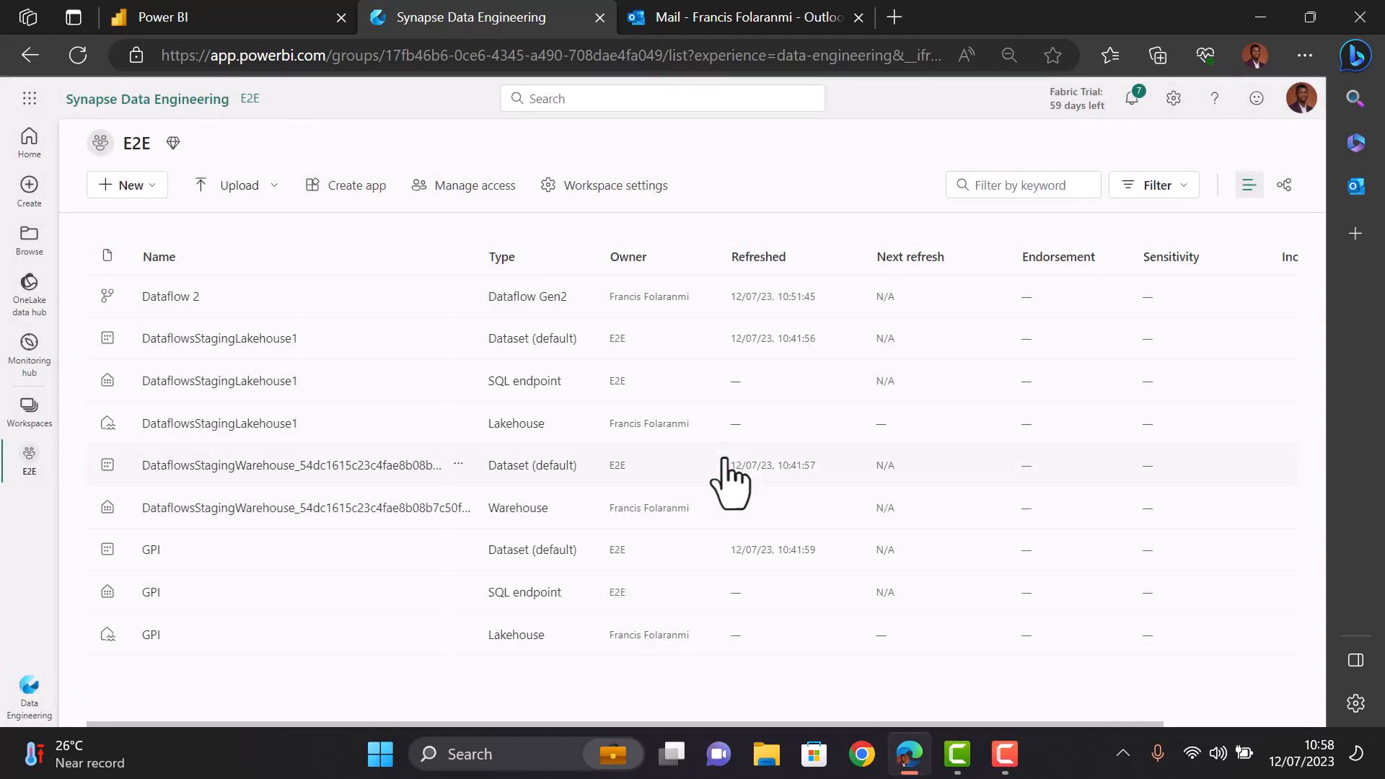
- Rename Dataflow 2 to 'Dataflow GPI' in its properties
left_click(458, 297)
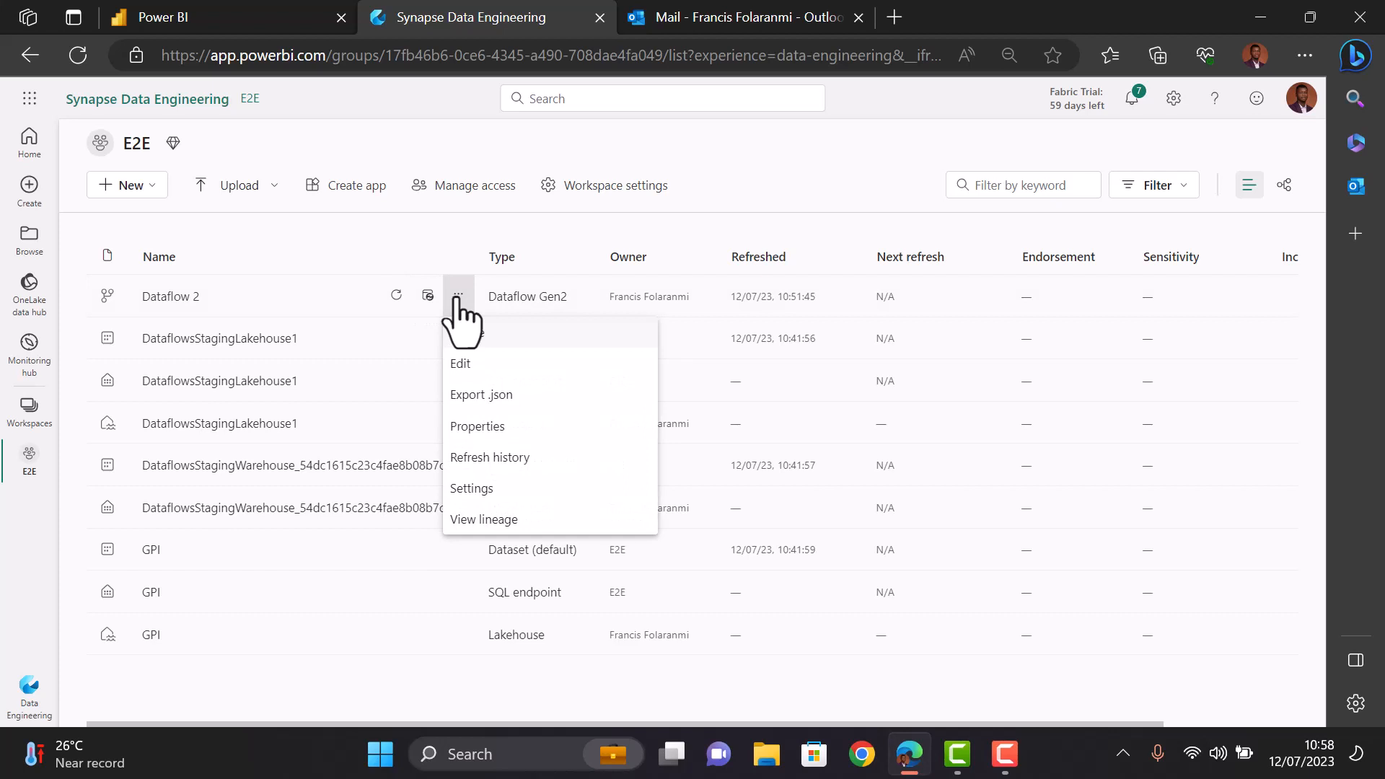
left_click(487, 426)
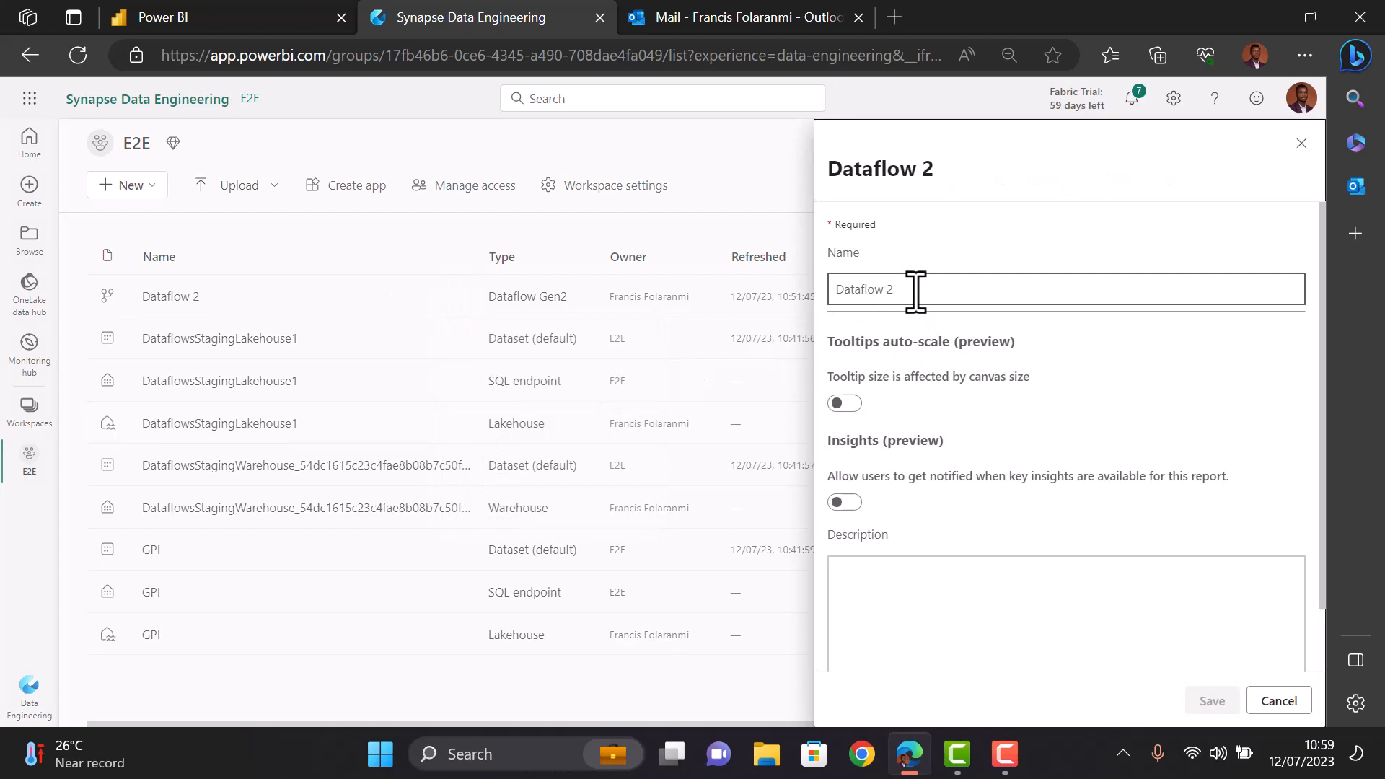
left_click(914, 292)
key("BackSpace")
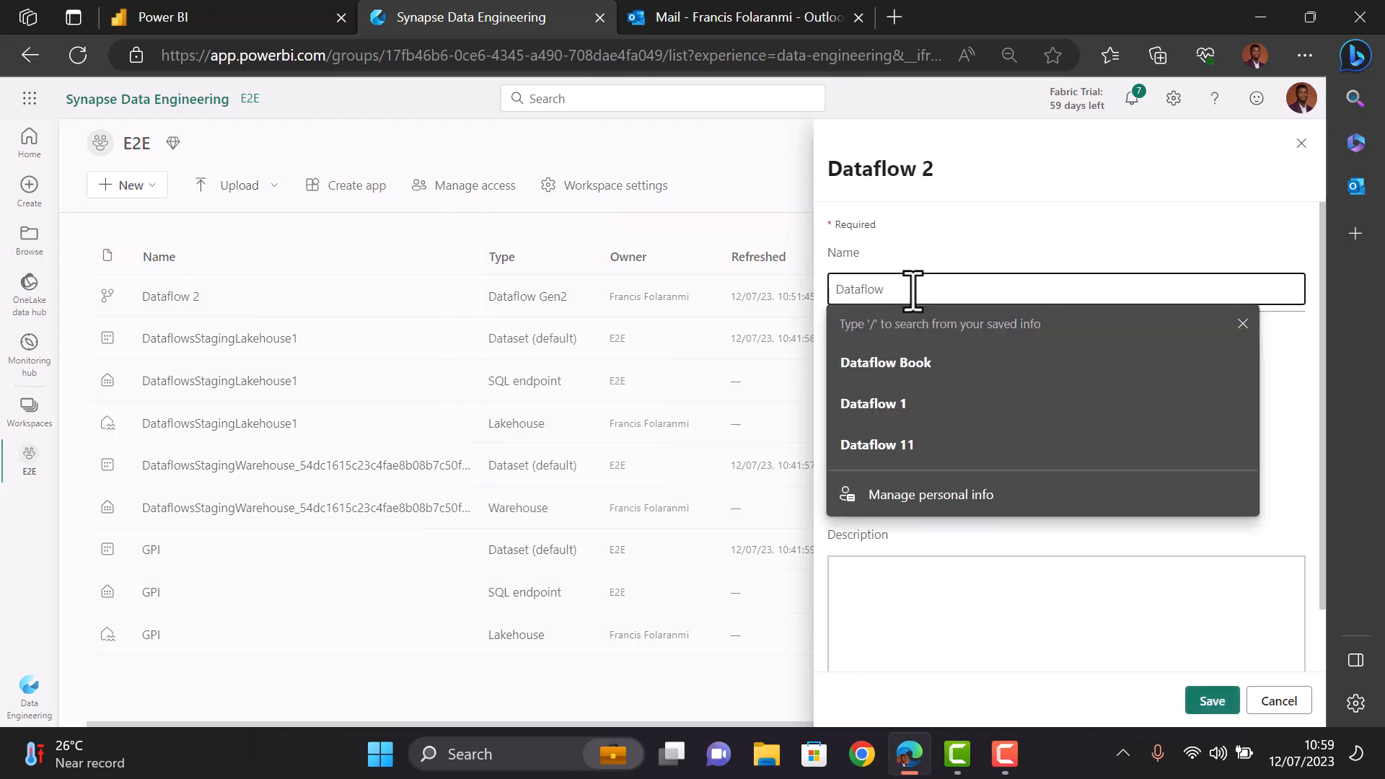
type("GP")
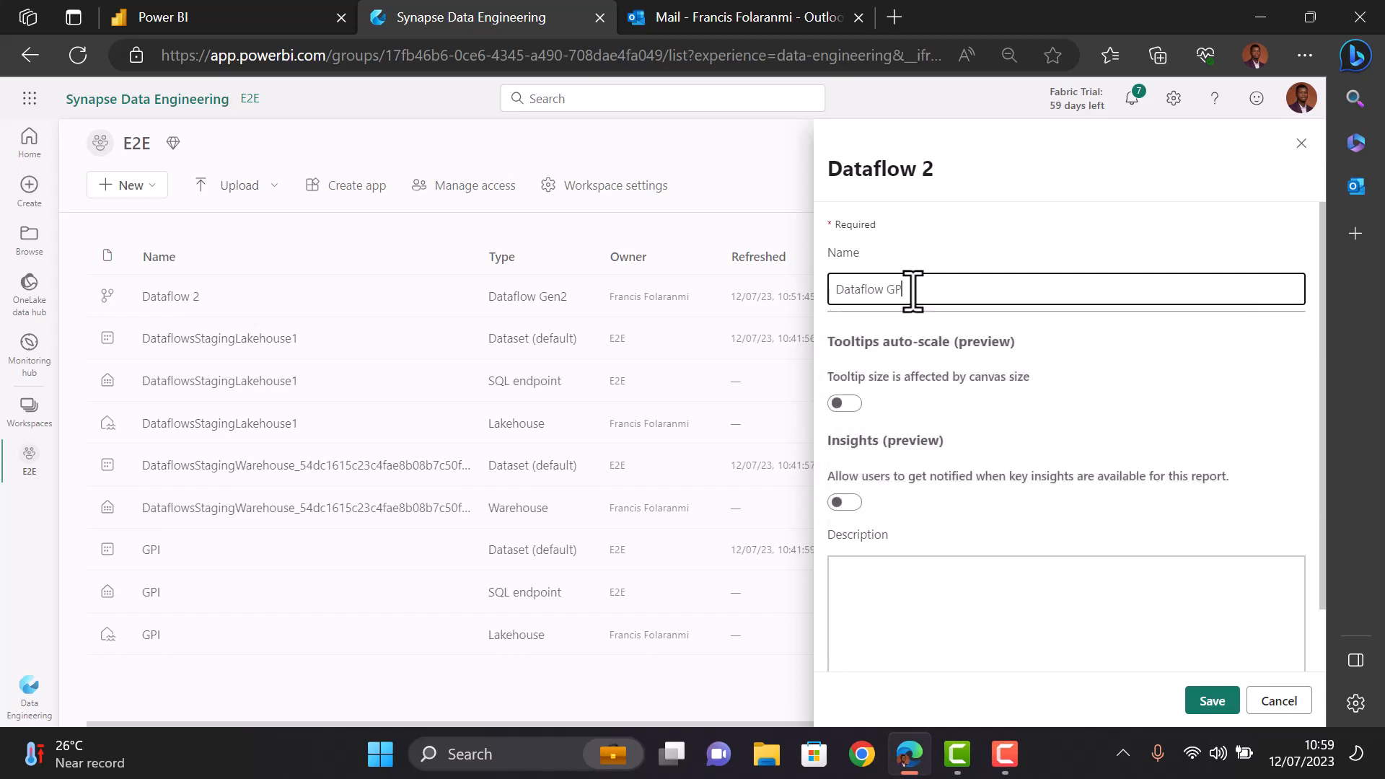
type("I")
left_click(1213, 699)
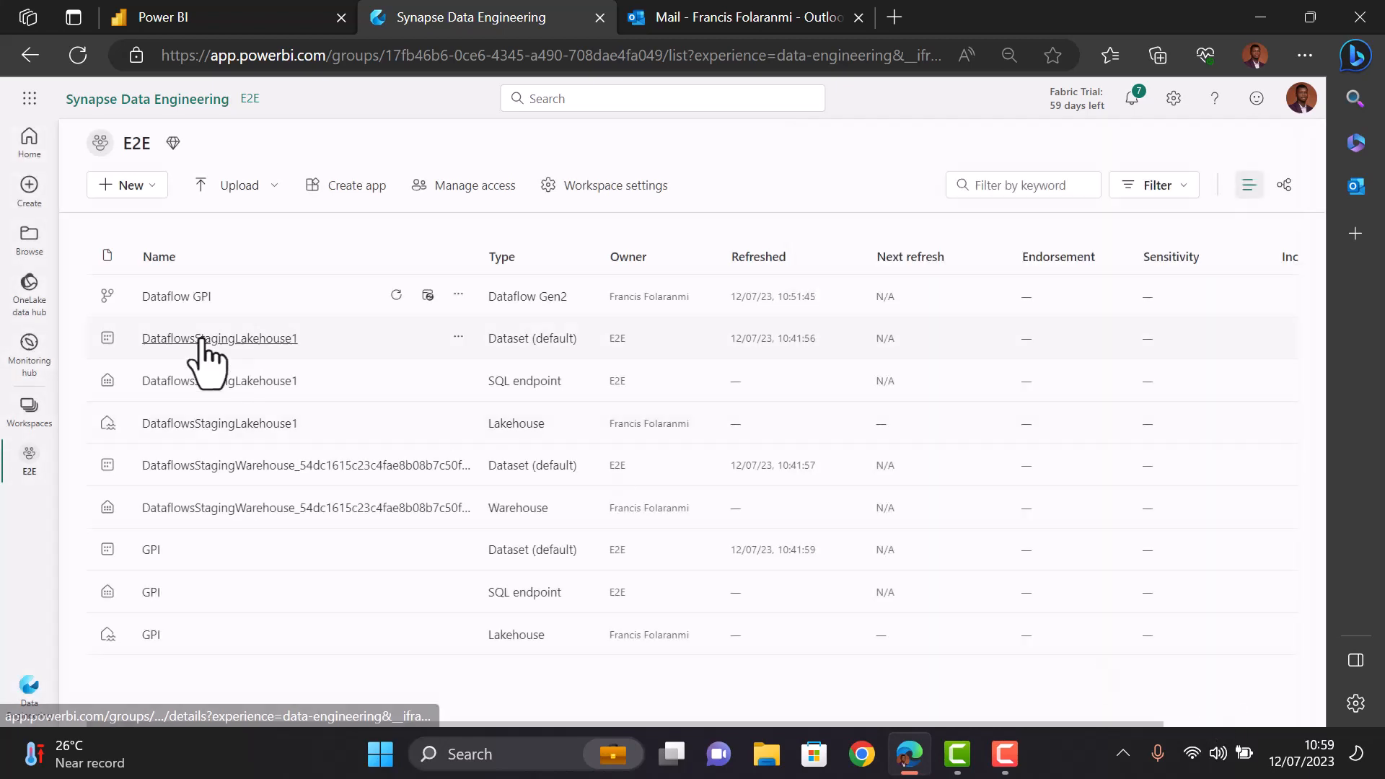
- Create a new data pipeline named 'pipeline GPI' in the E2E workspace
left_click(156, 189)
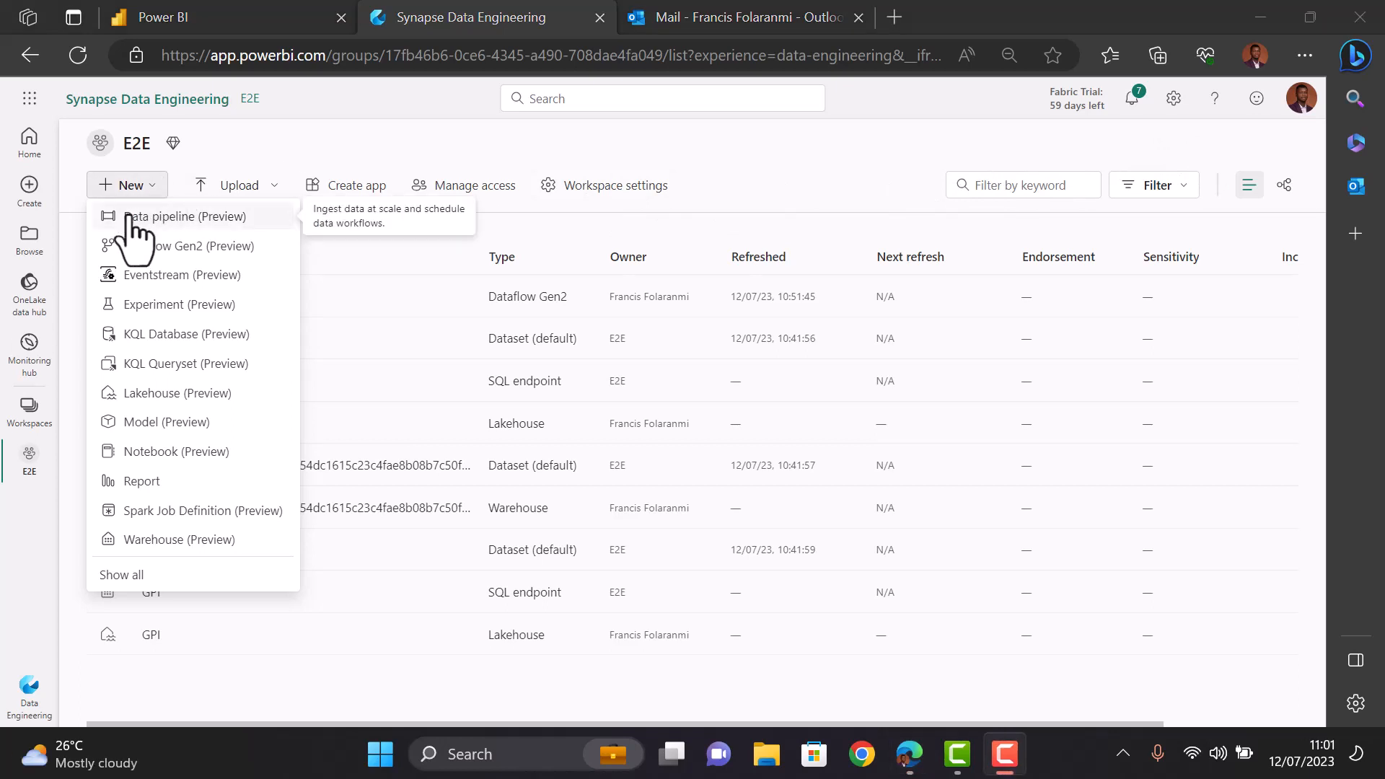
left_click(130, 217)
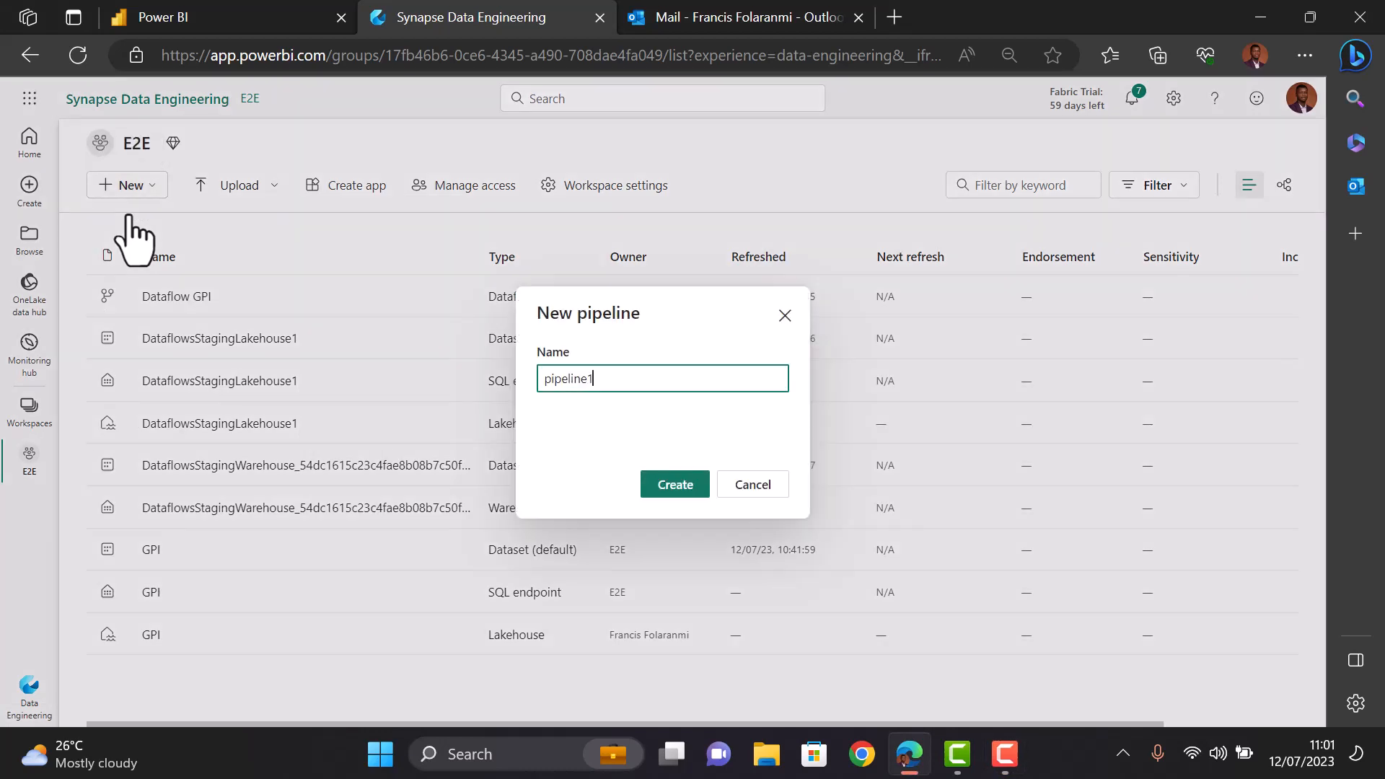
key("BackSpace")
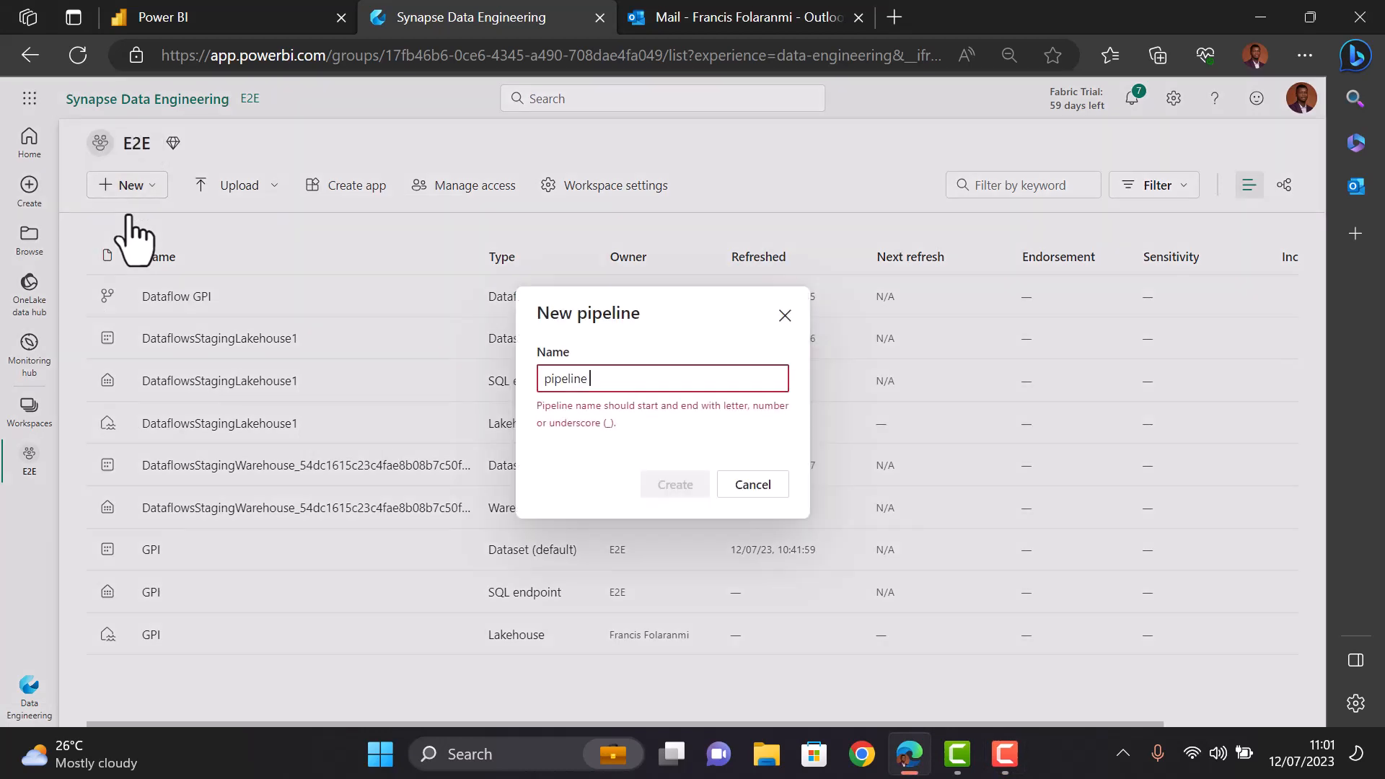
type("GPI")
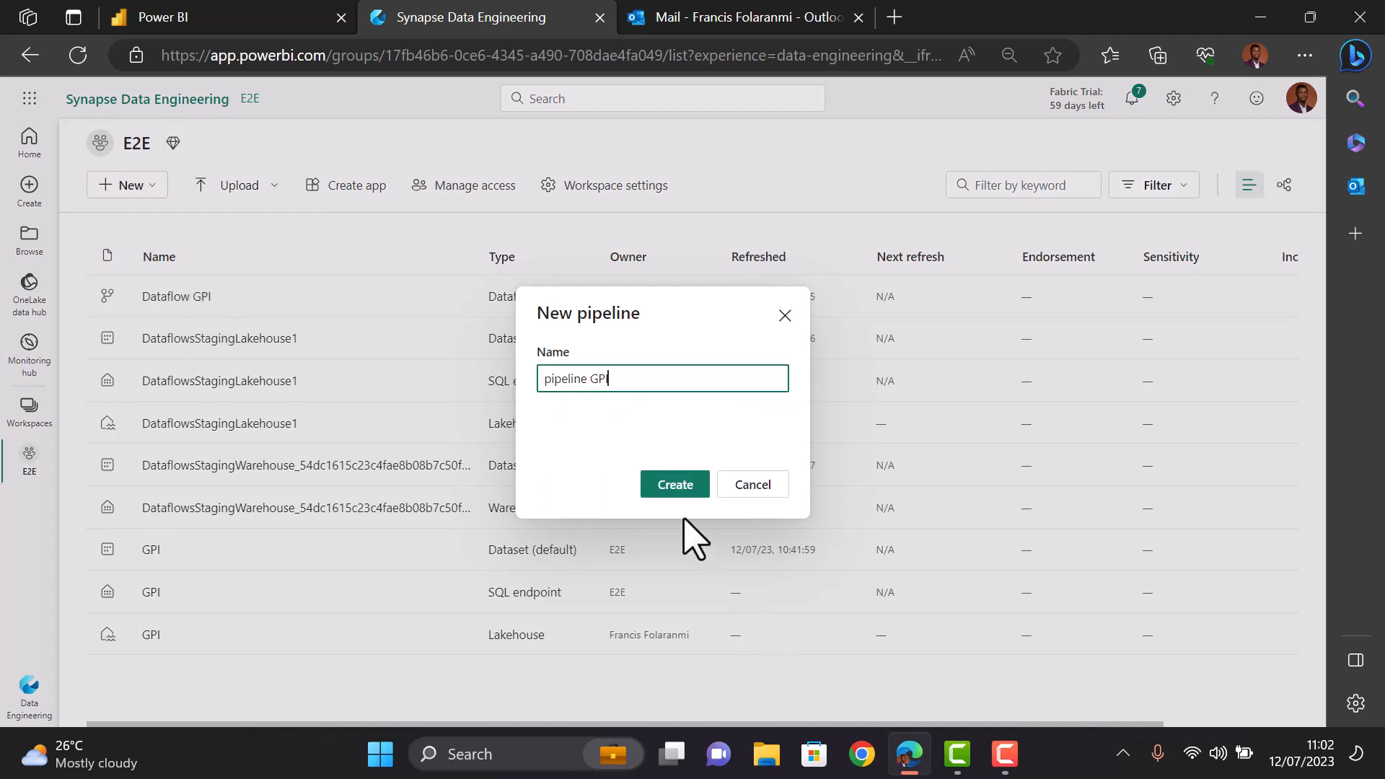
left_click(672, 483)
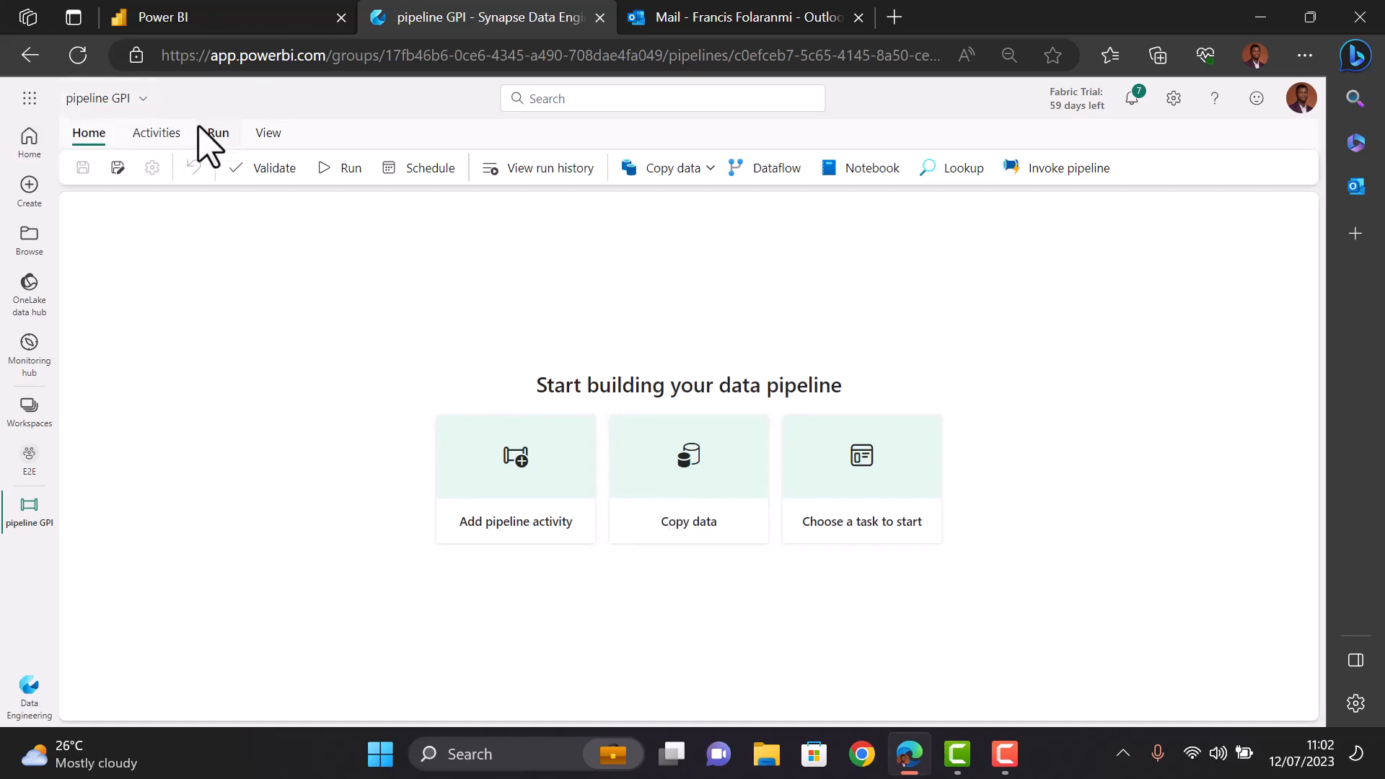
- Add a Dataflow activity to the pipeline and rename it 'Dataflow GPI'
left_click(159, 135)
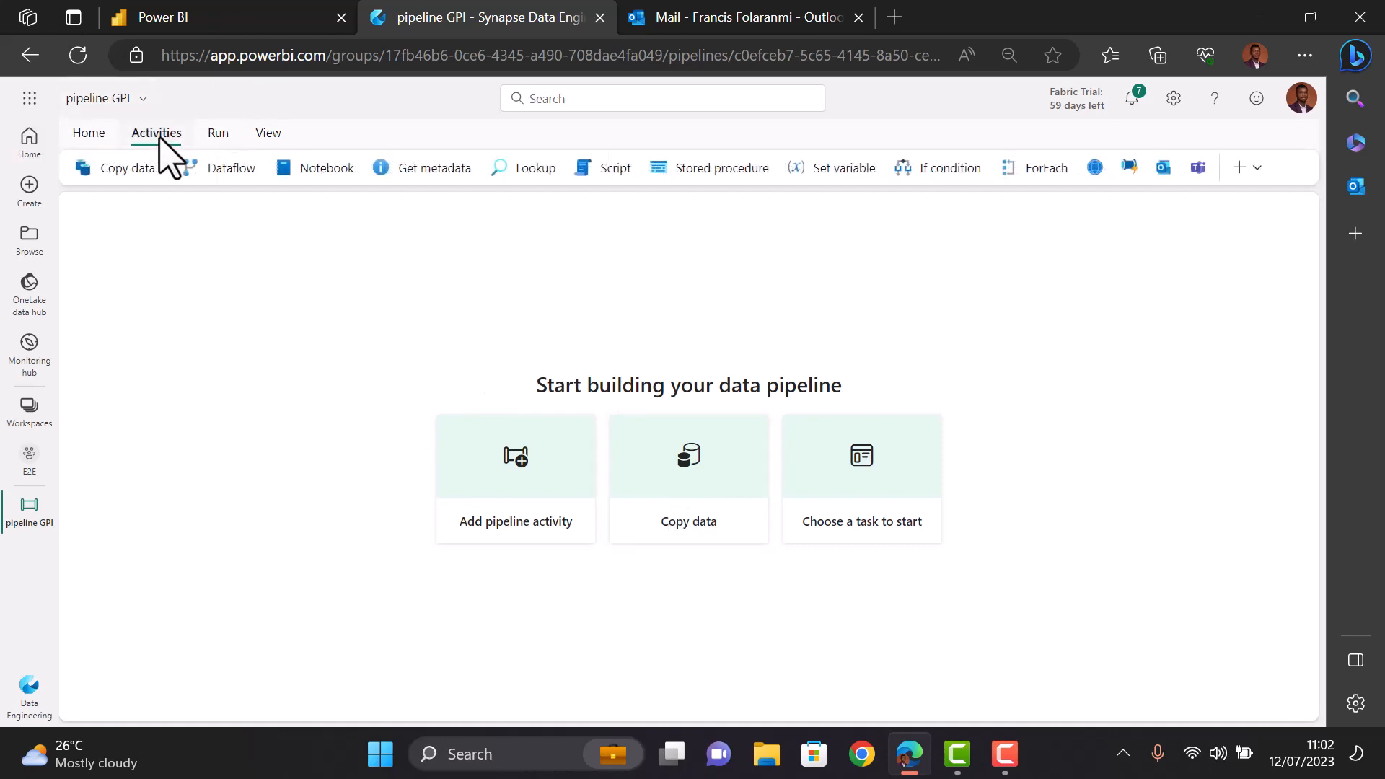
left_click(226, 176)
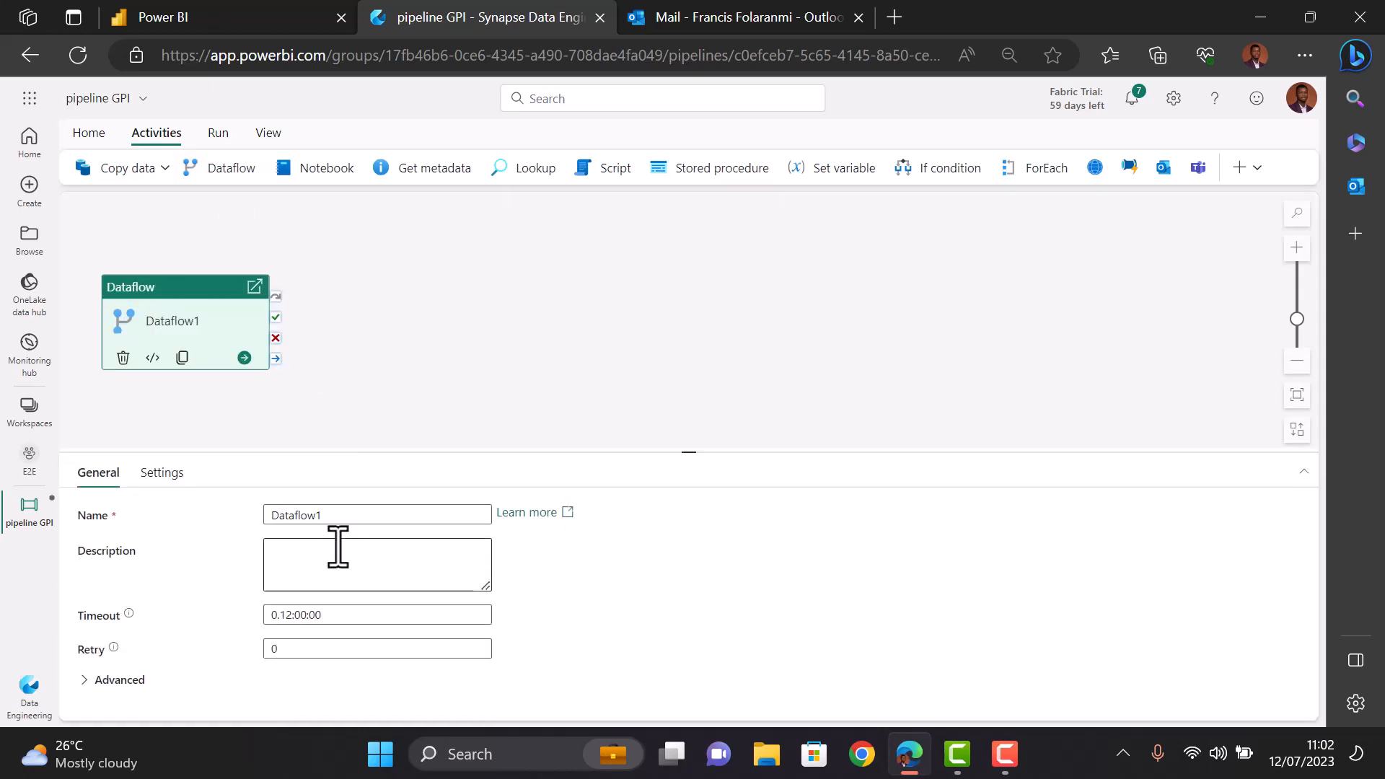
left_click(336, 515)
key("BackSpace")
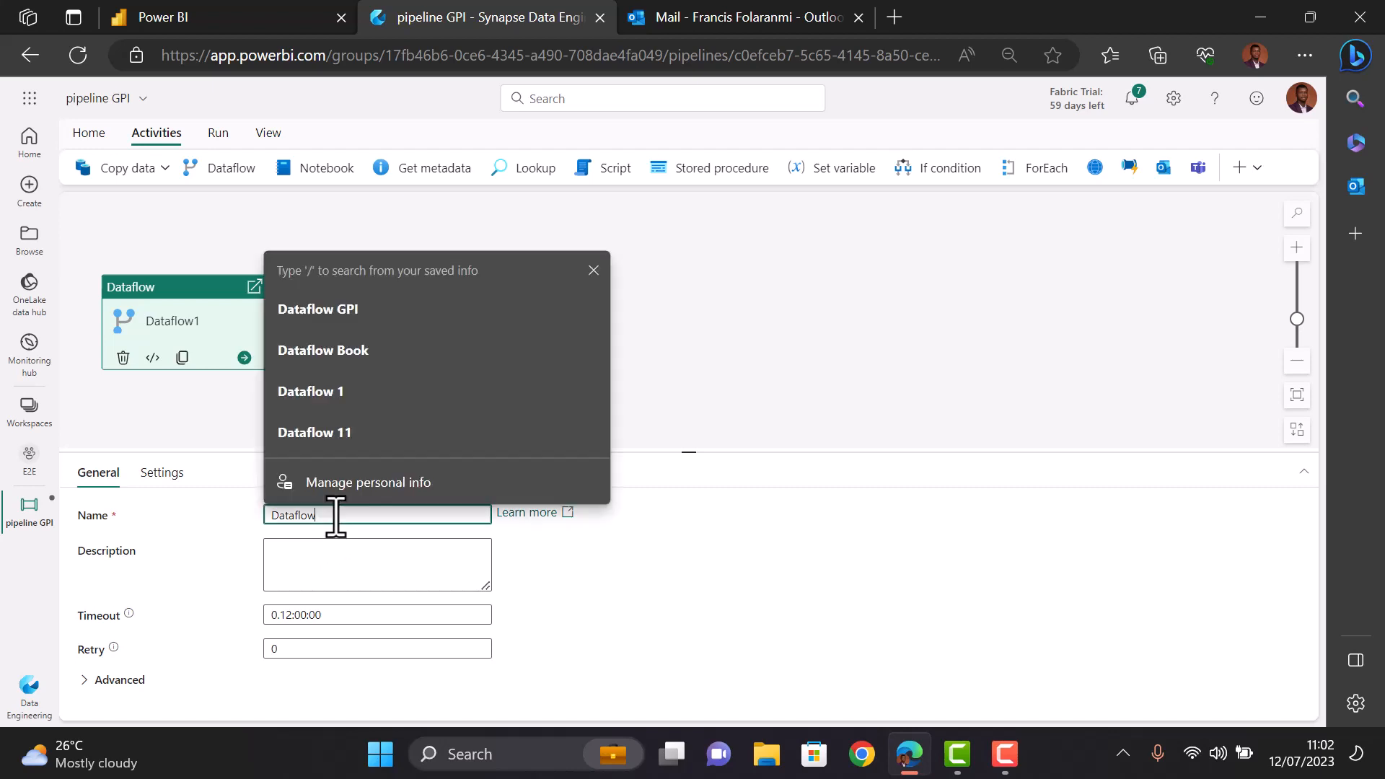
type("GPI")
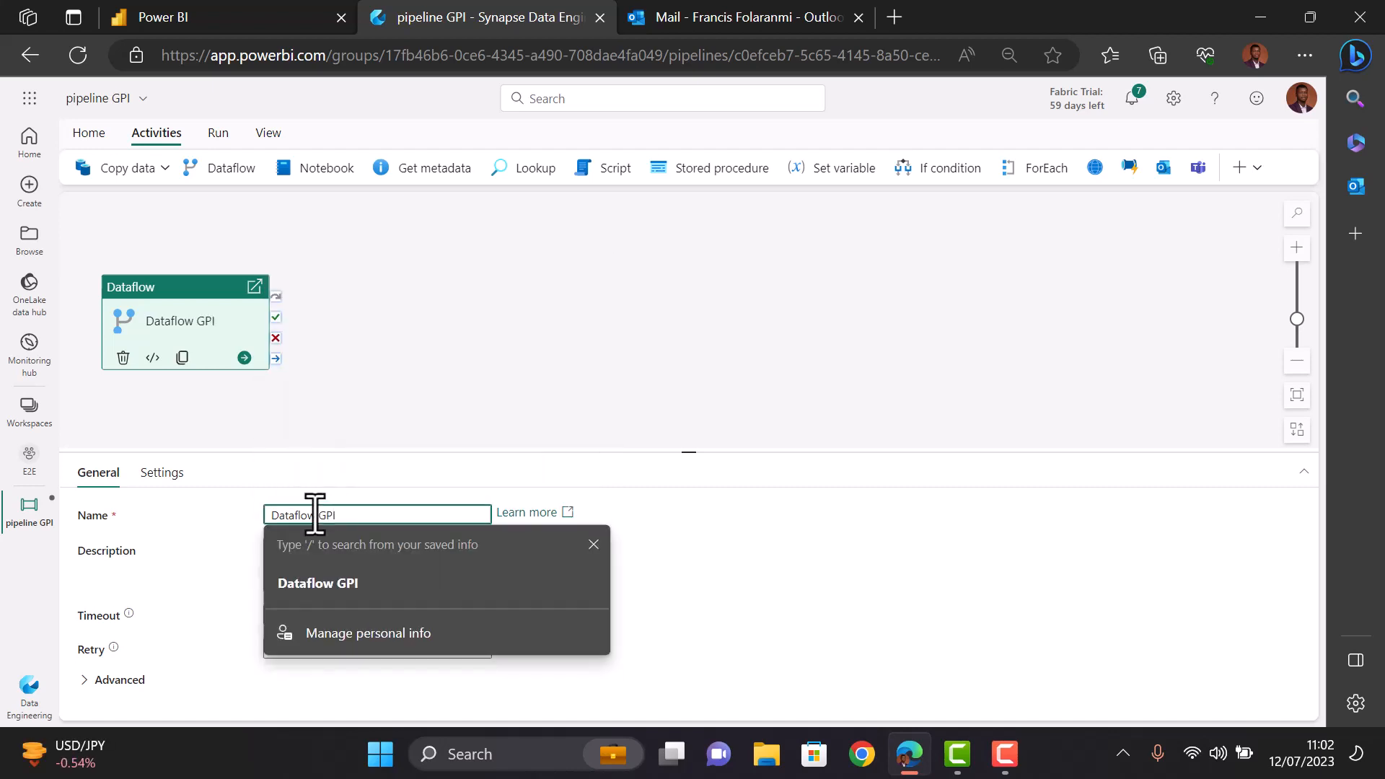
- In the activity's Settings, choose Dataflow GPI as the dataflow to run
left_click(166, 473)
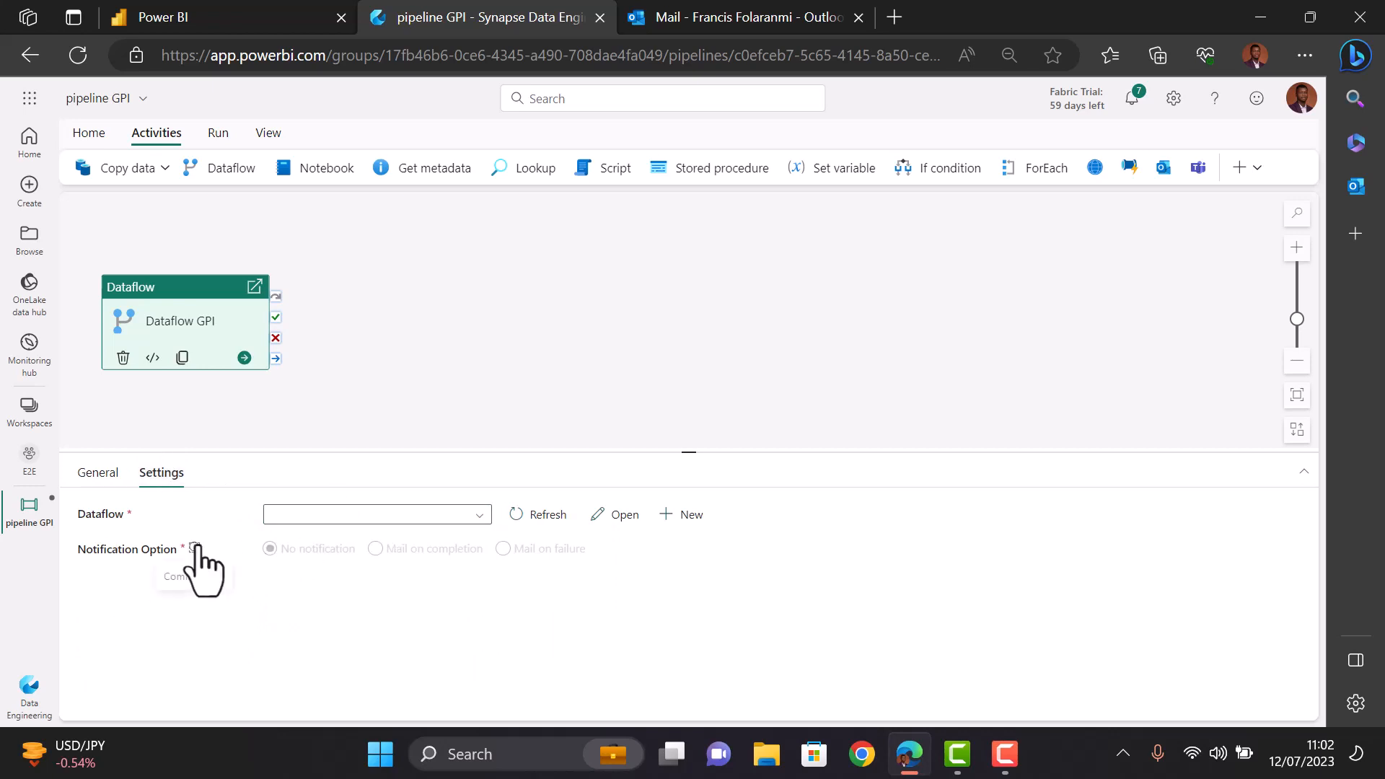
mouse_move(194, 546)
left_click(445, 515)
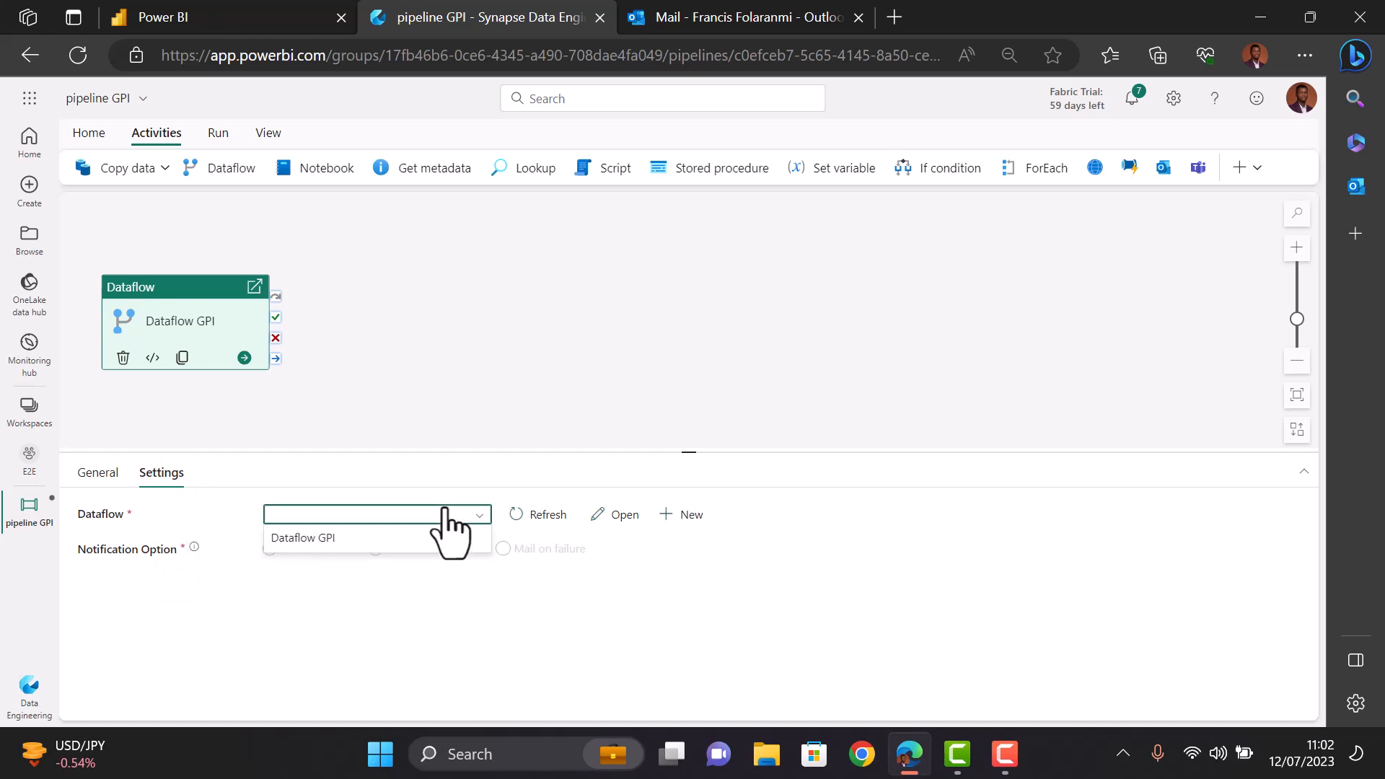
left_click(347, 541)
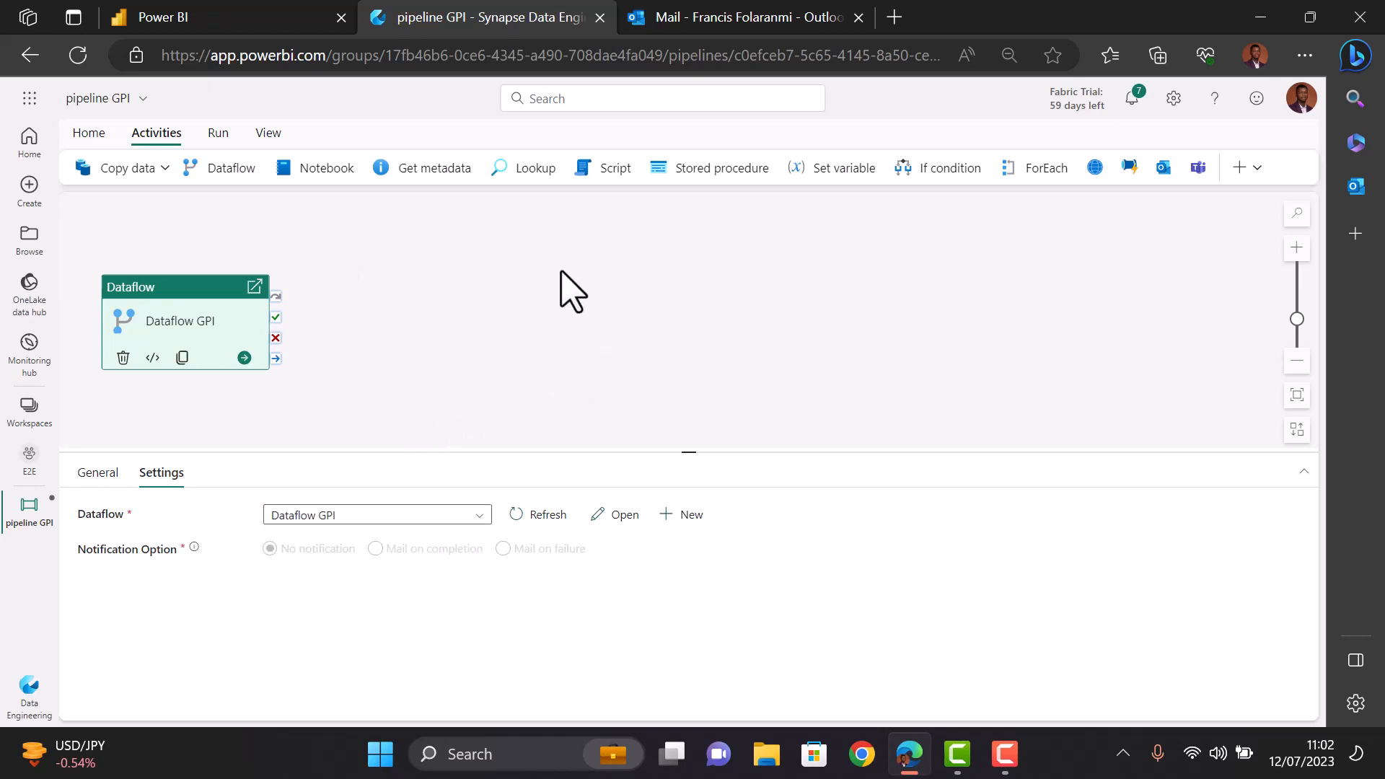
left_click(565, 290)
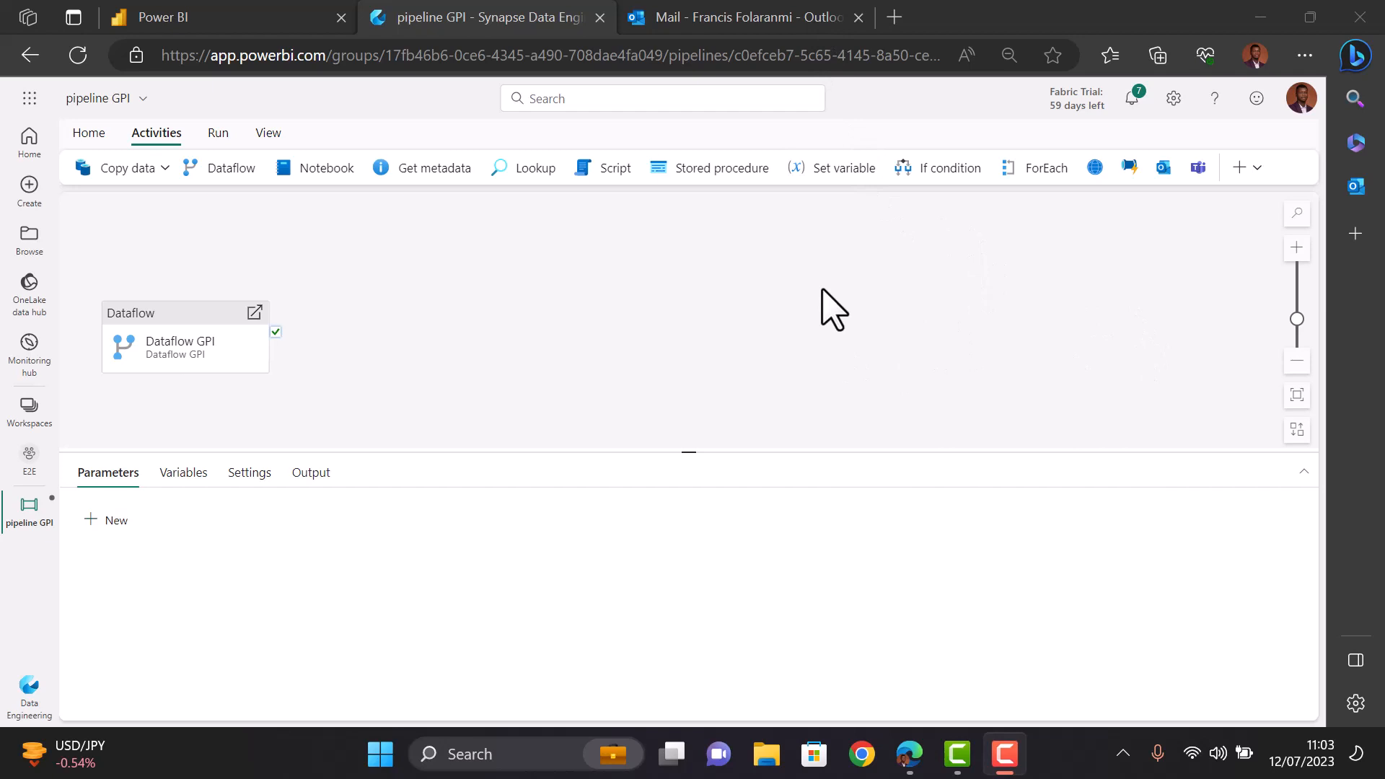
- Add an Office 365 Outlook activity, grant consent with the work account and allow access
left_click(1162, 168)
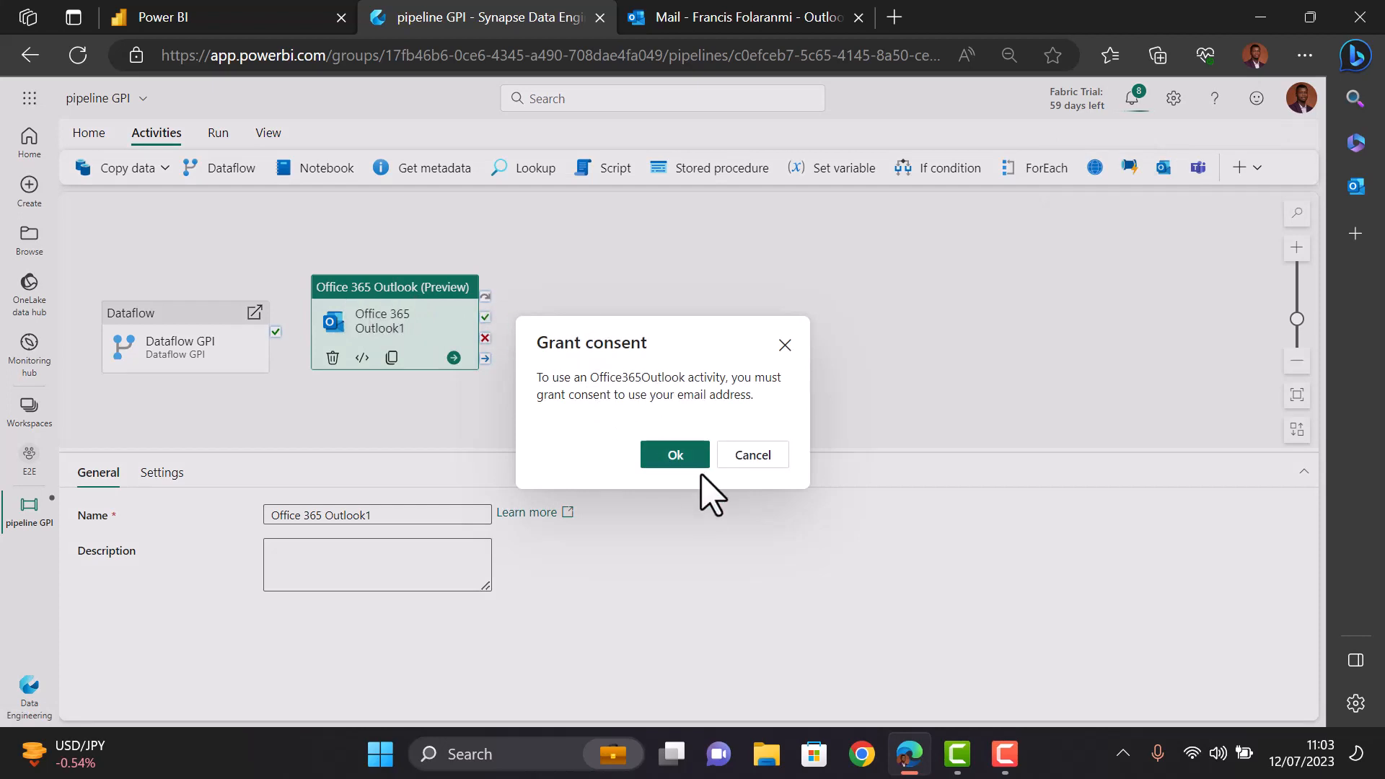
left_click(685, 458)
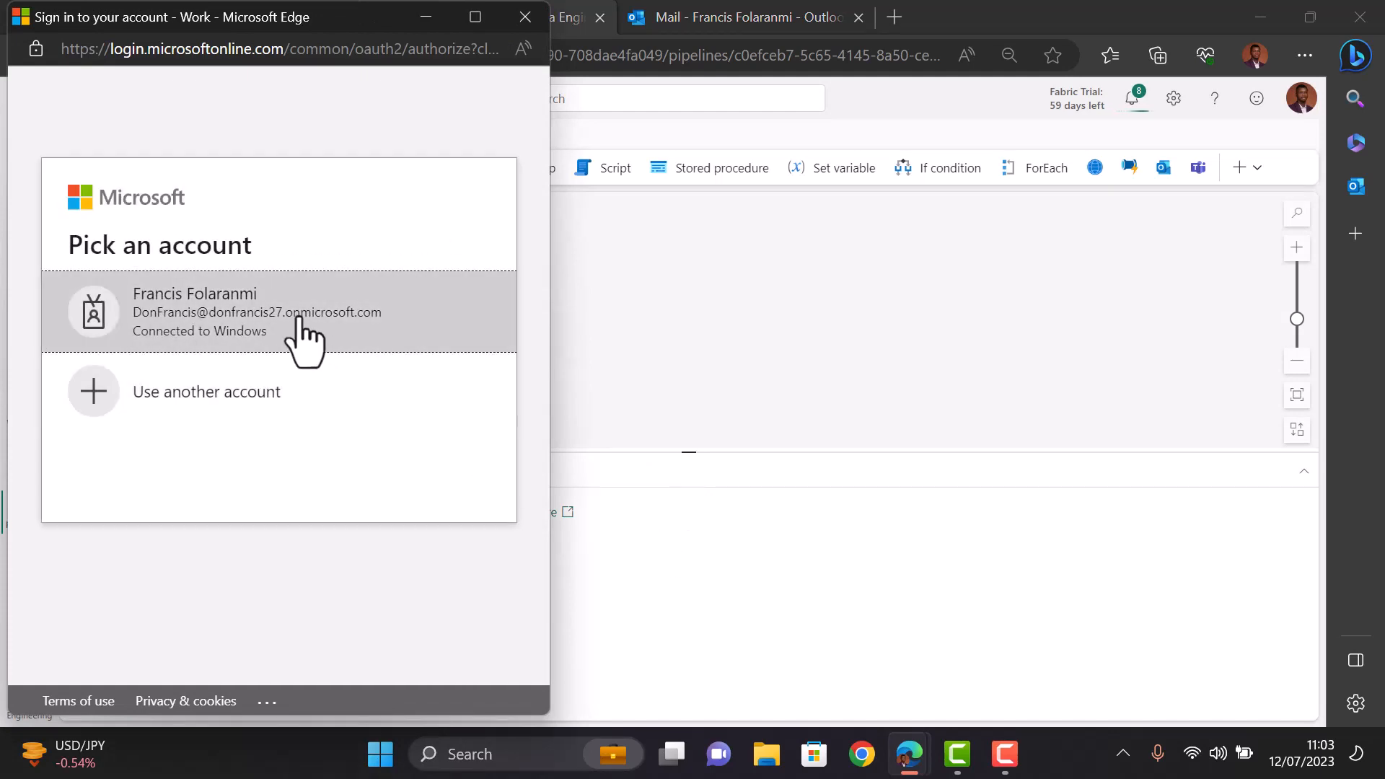
left_click(302, 340)
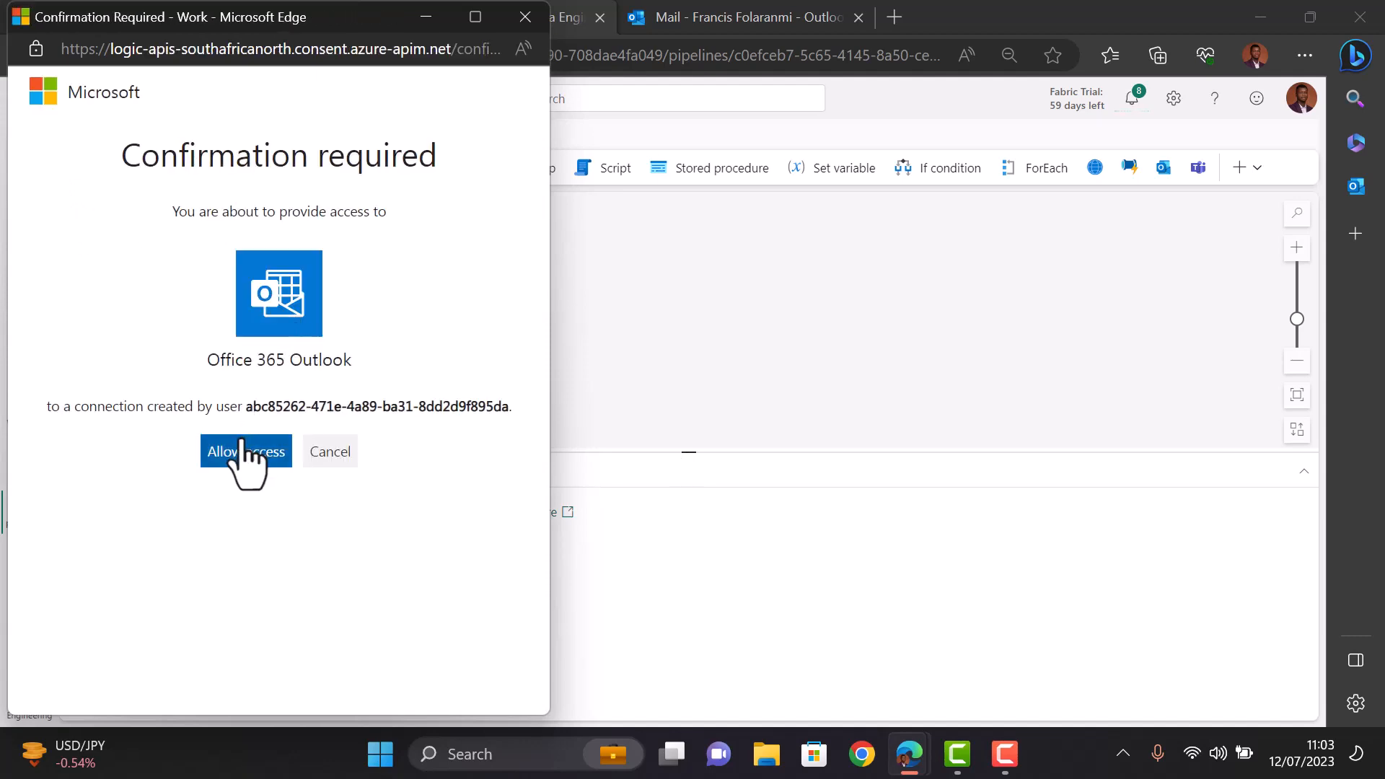
left_click(243, 453)
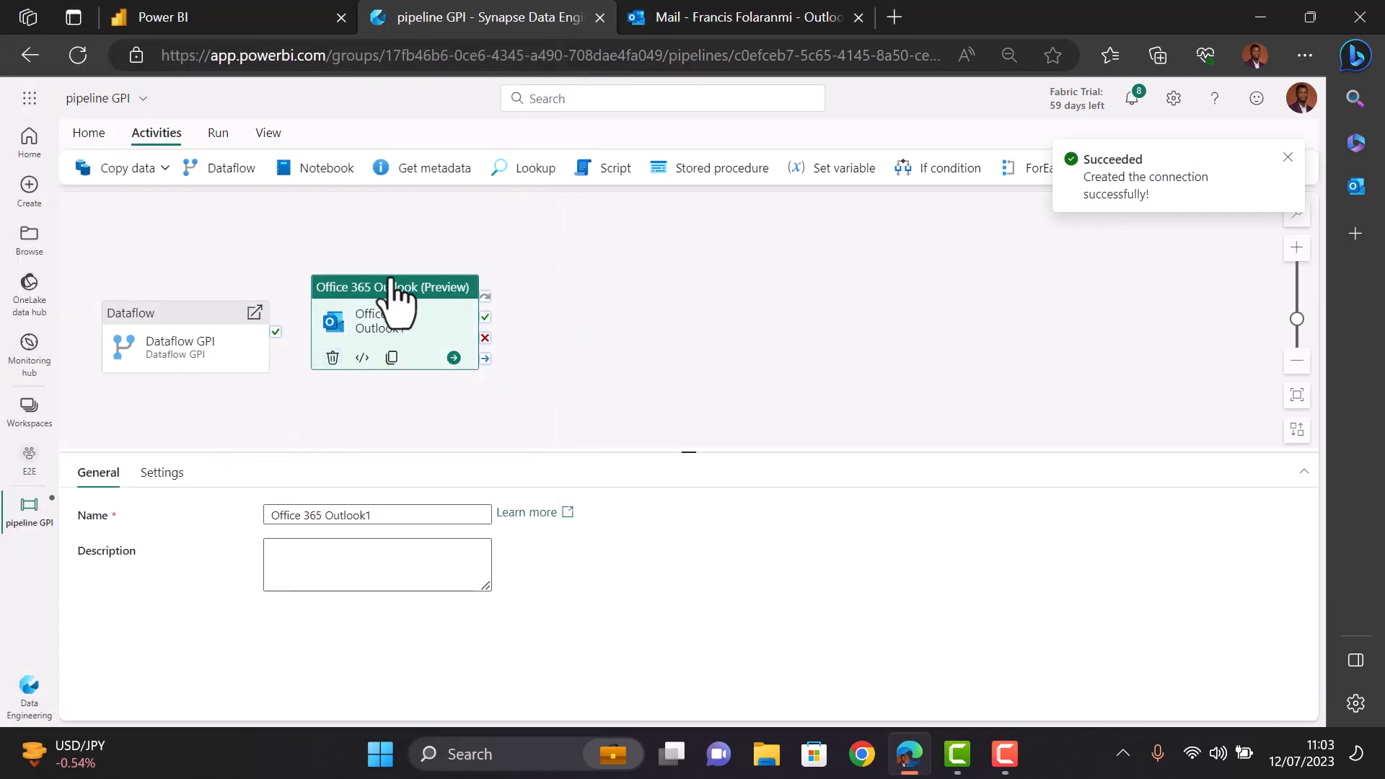
- Move the Outlook activity right on the canvas and rename it 'On Success'
left_click_drag(389, 282, 529, 282)
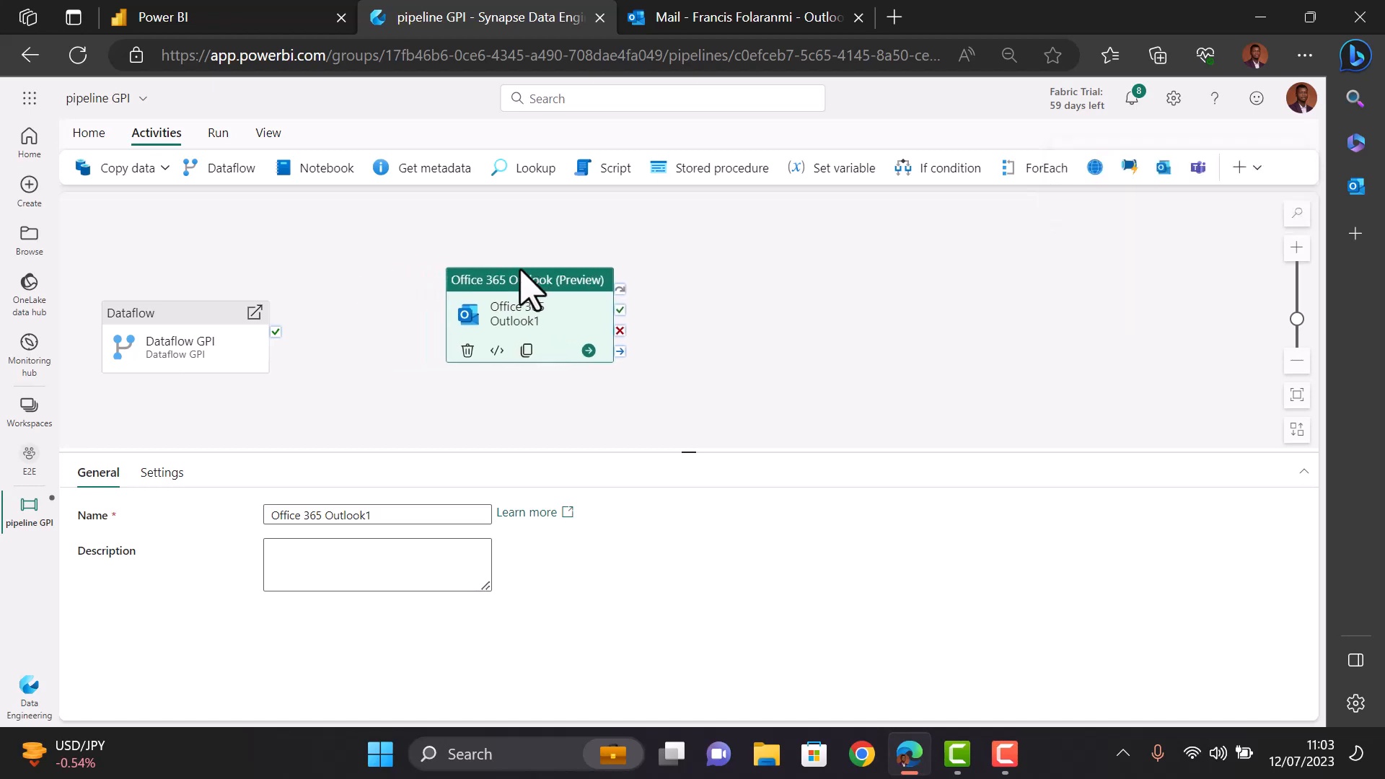
double_click(387, 515)
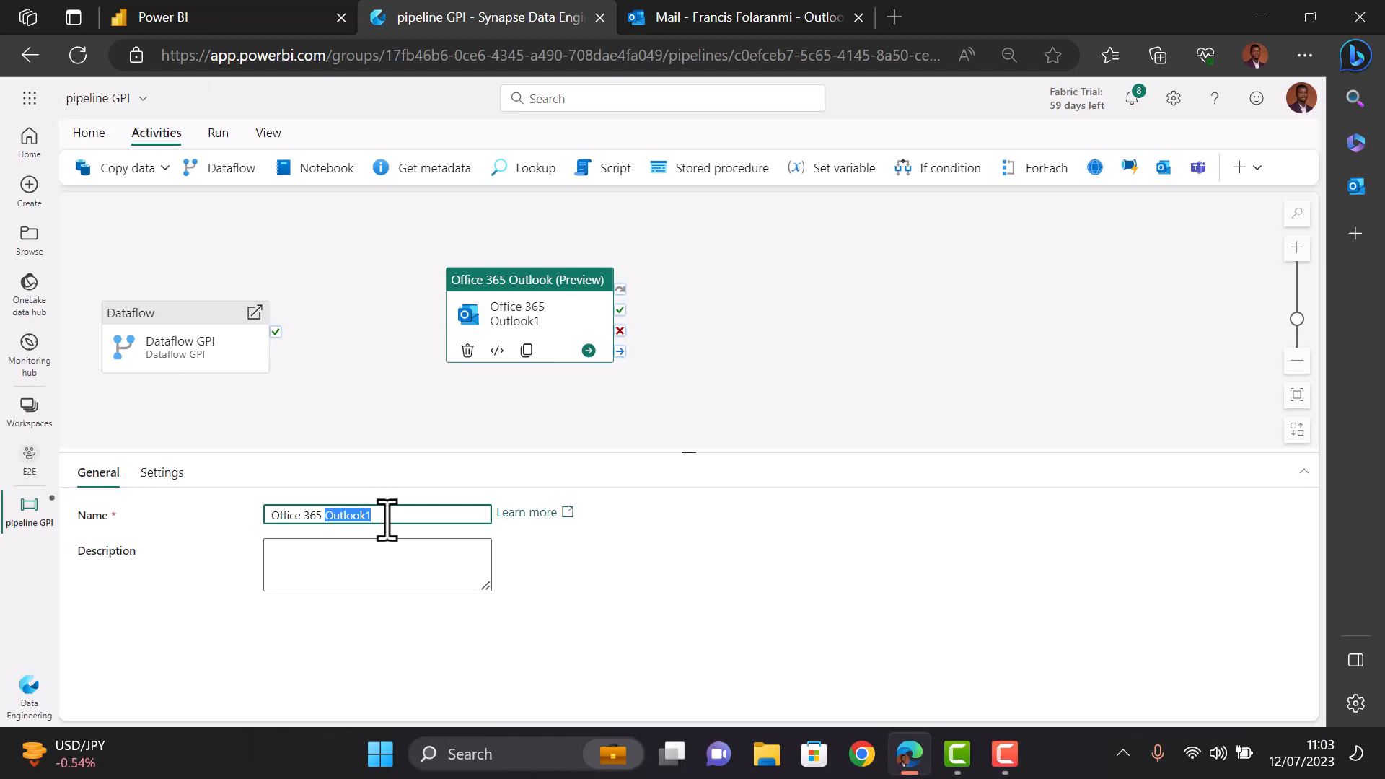
key("ctrl+a")
type("On Succ")
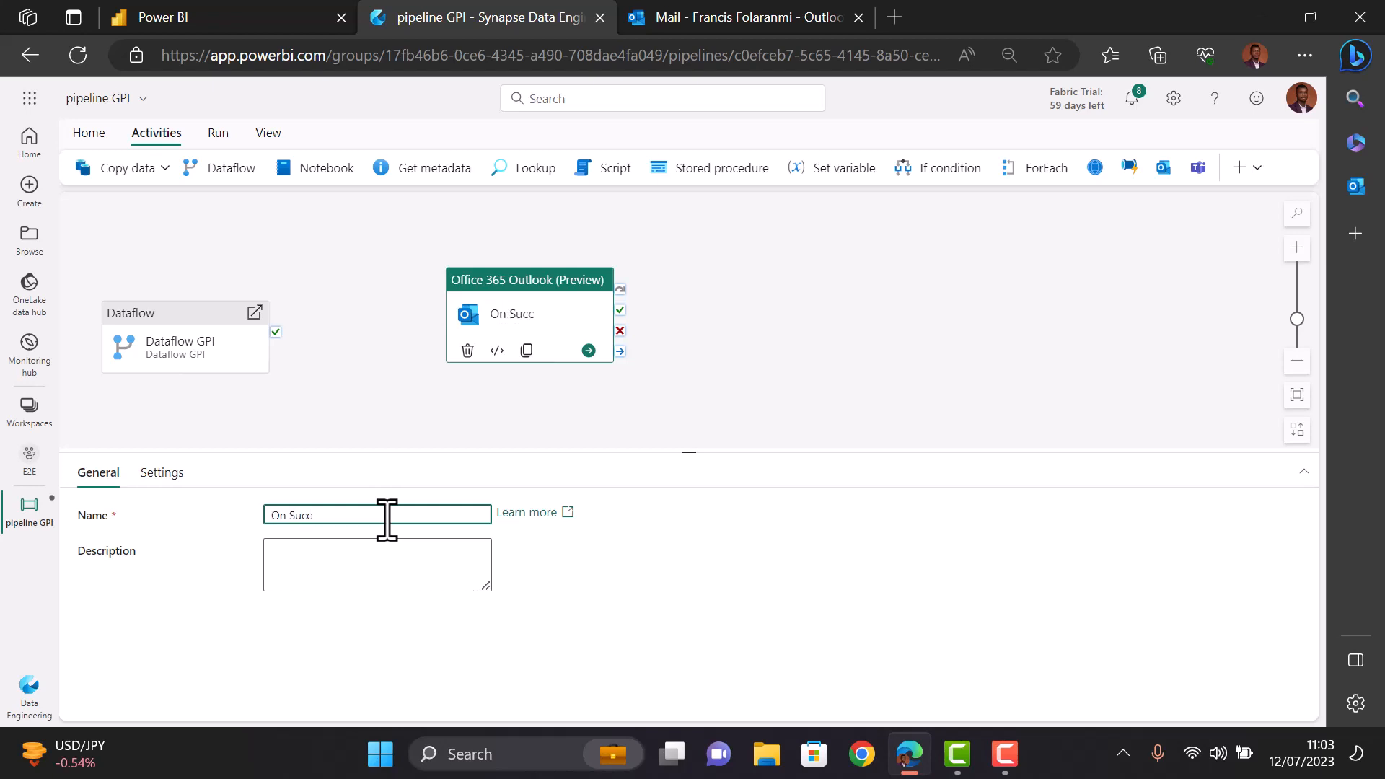
type("ess")
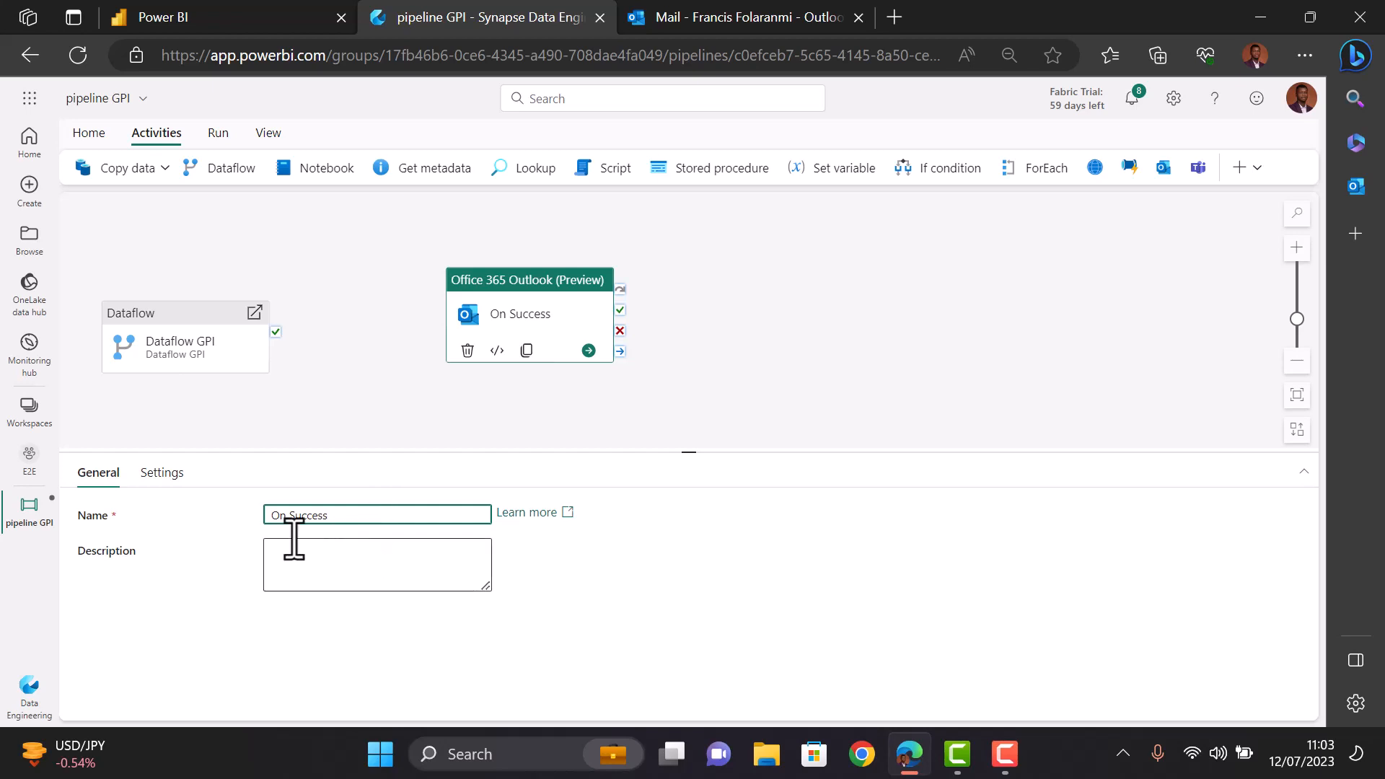
- Fill in the recipient's e-mail address, subject 'Pipeline Success' and a short success message
left_click(163, 476)
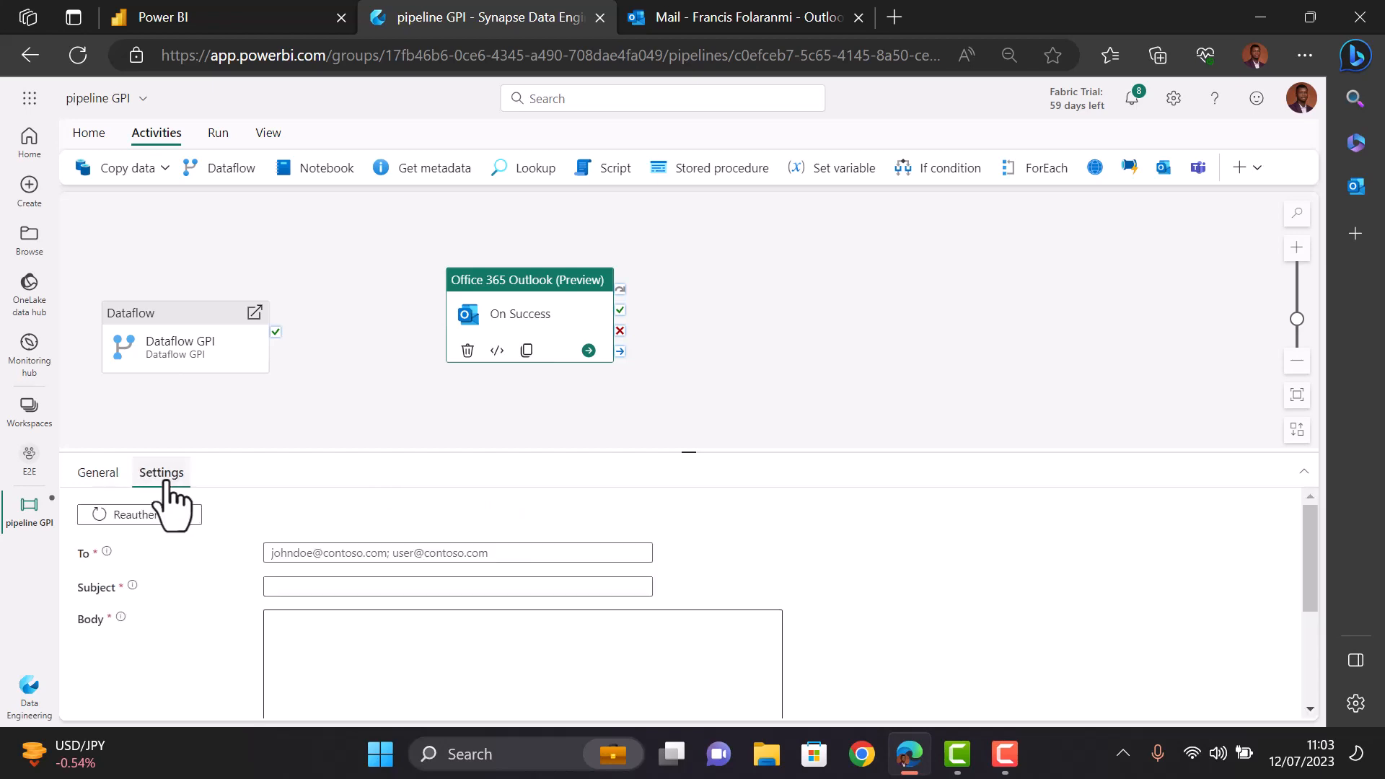
left_click(358, 553)
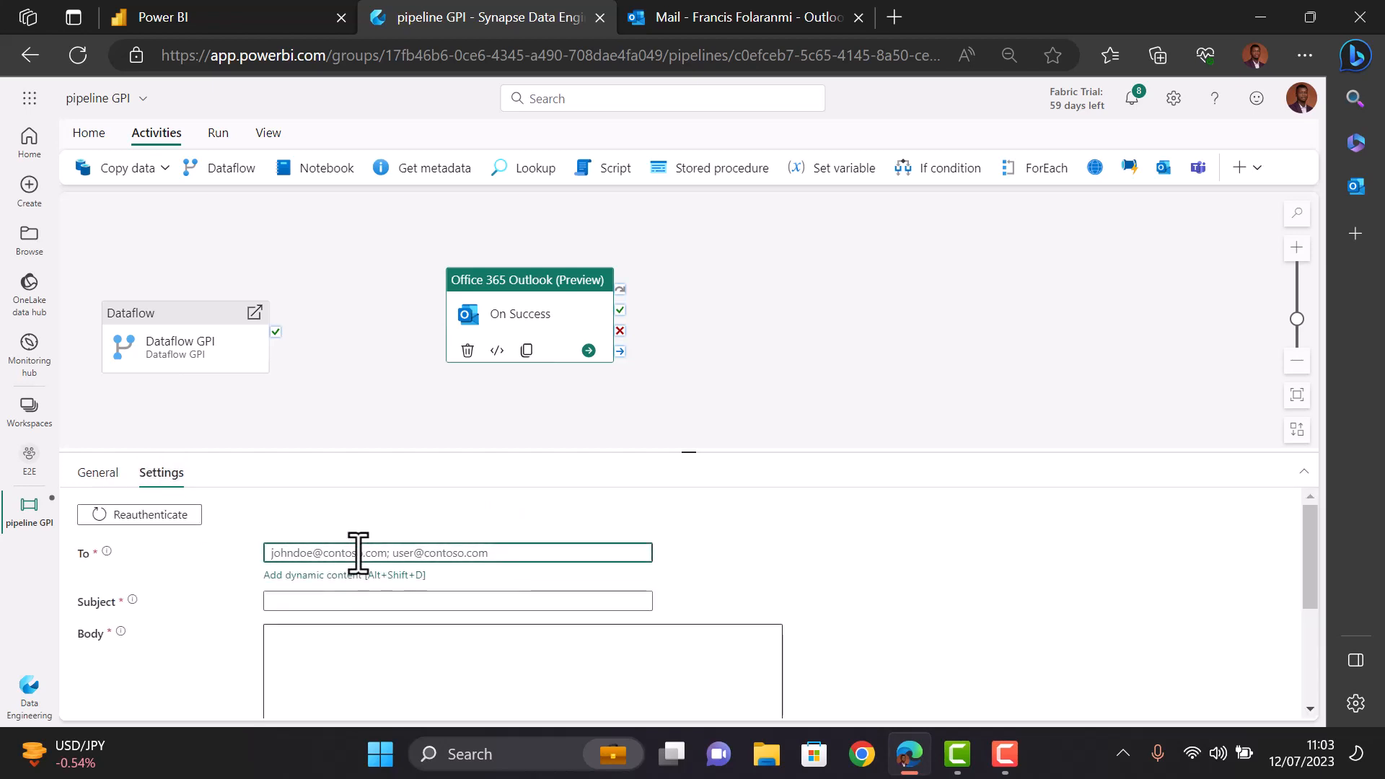
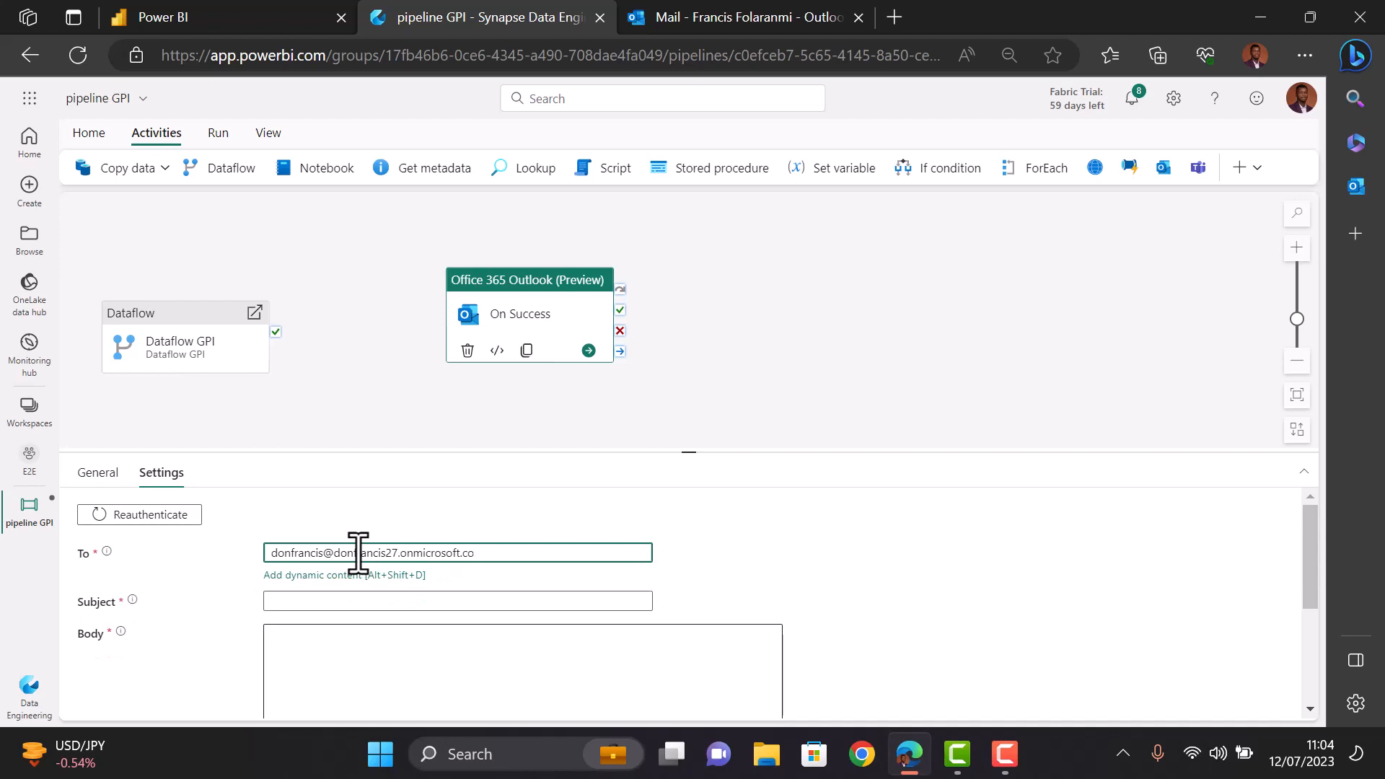
key("ctrl+a")
key("ctrl+c")
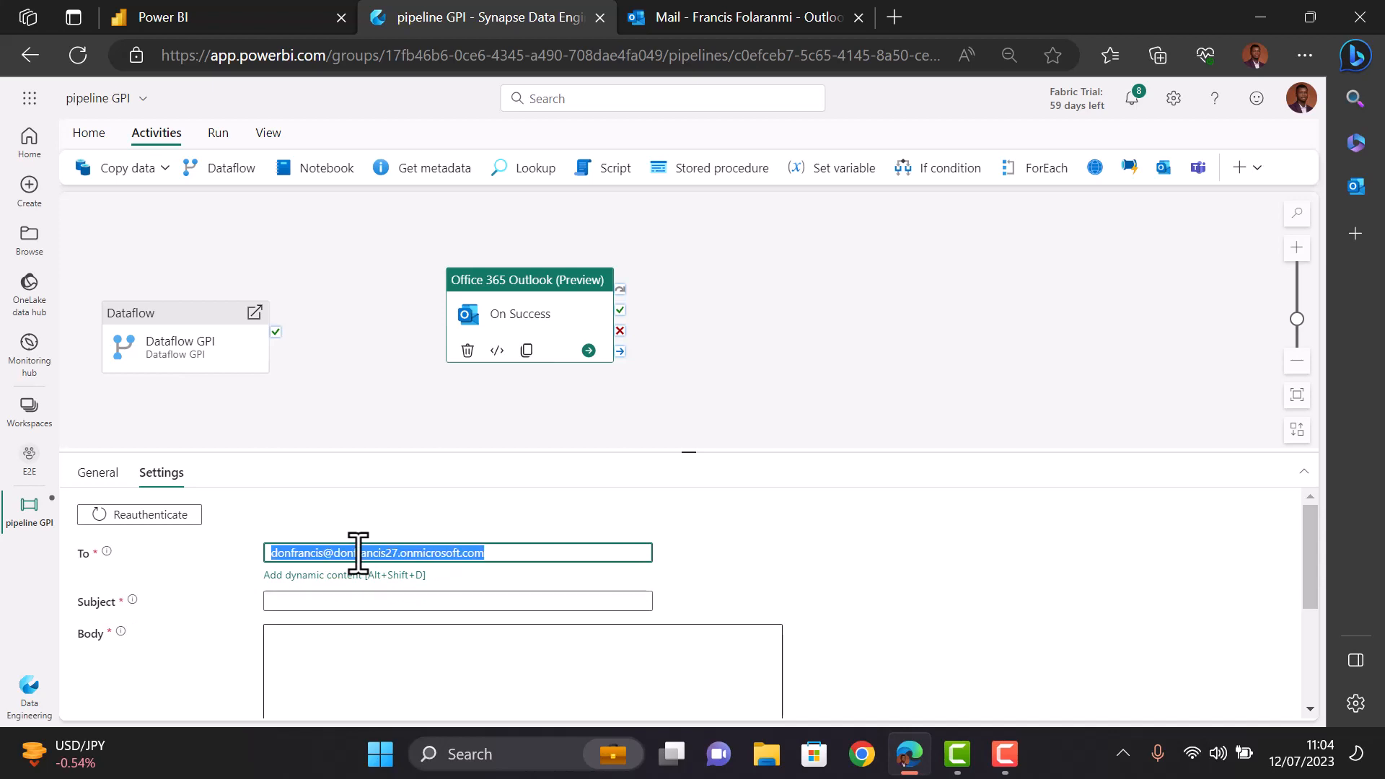
left_click(334, 600)
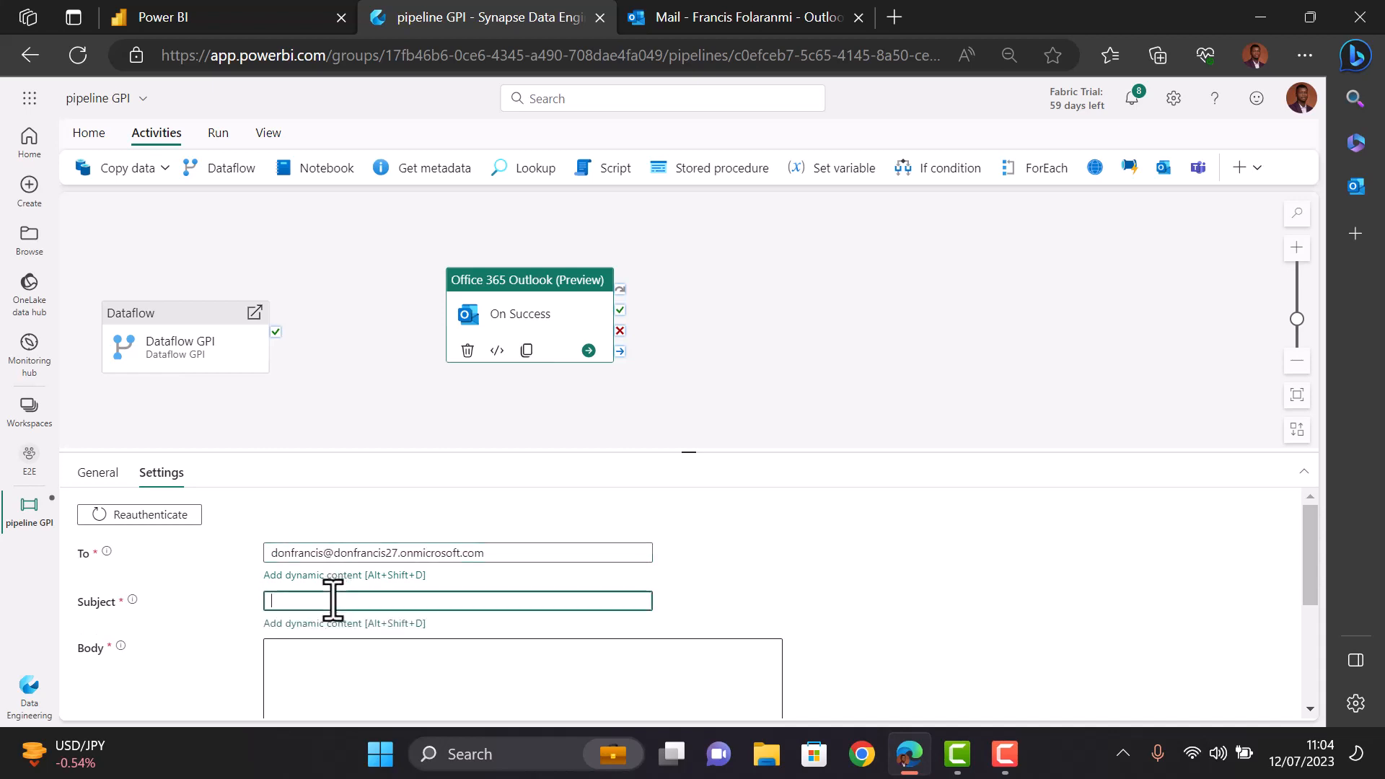
type("P")
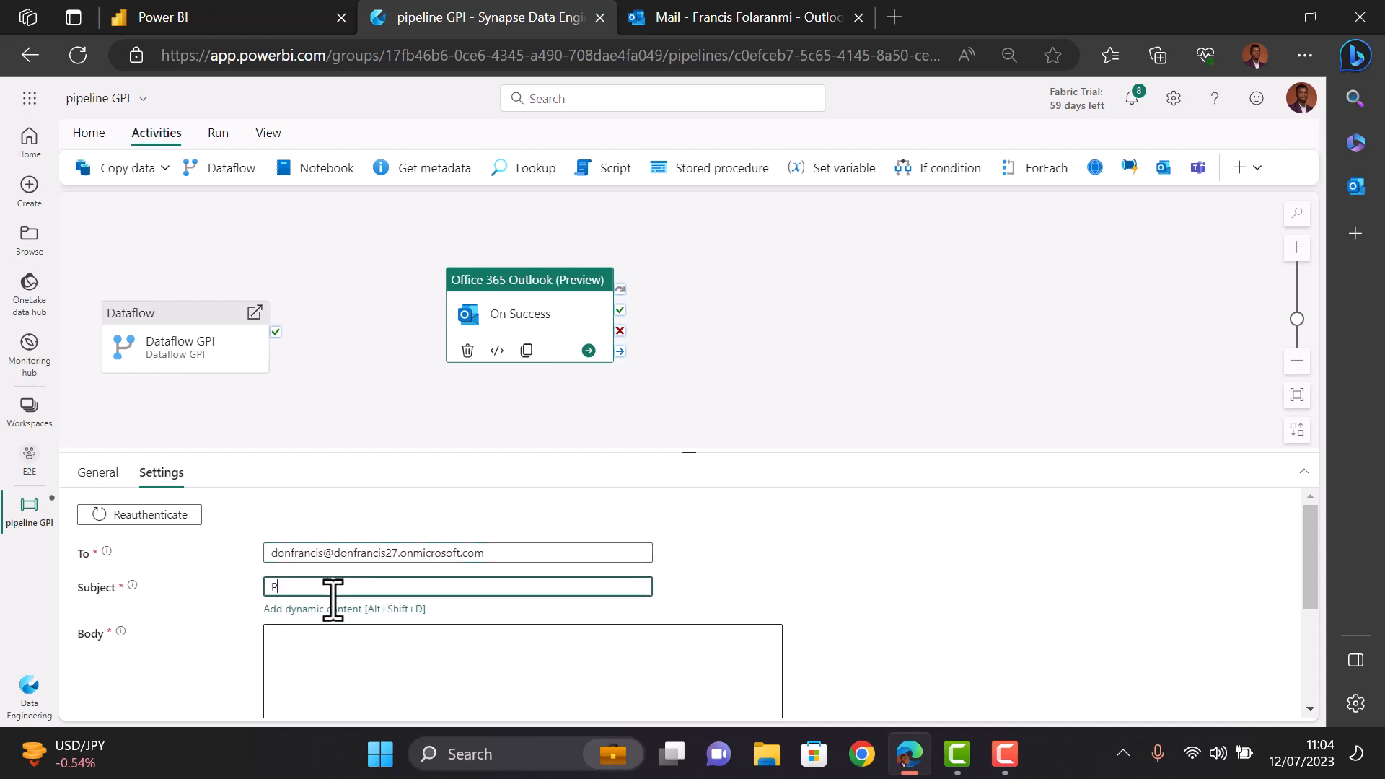
type("ipeline Success")
left_click(327, 635)
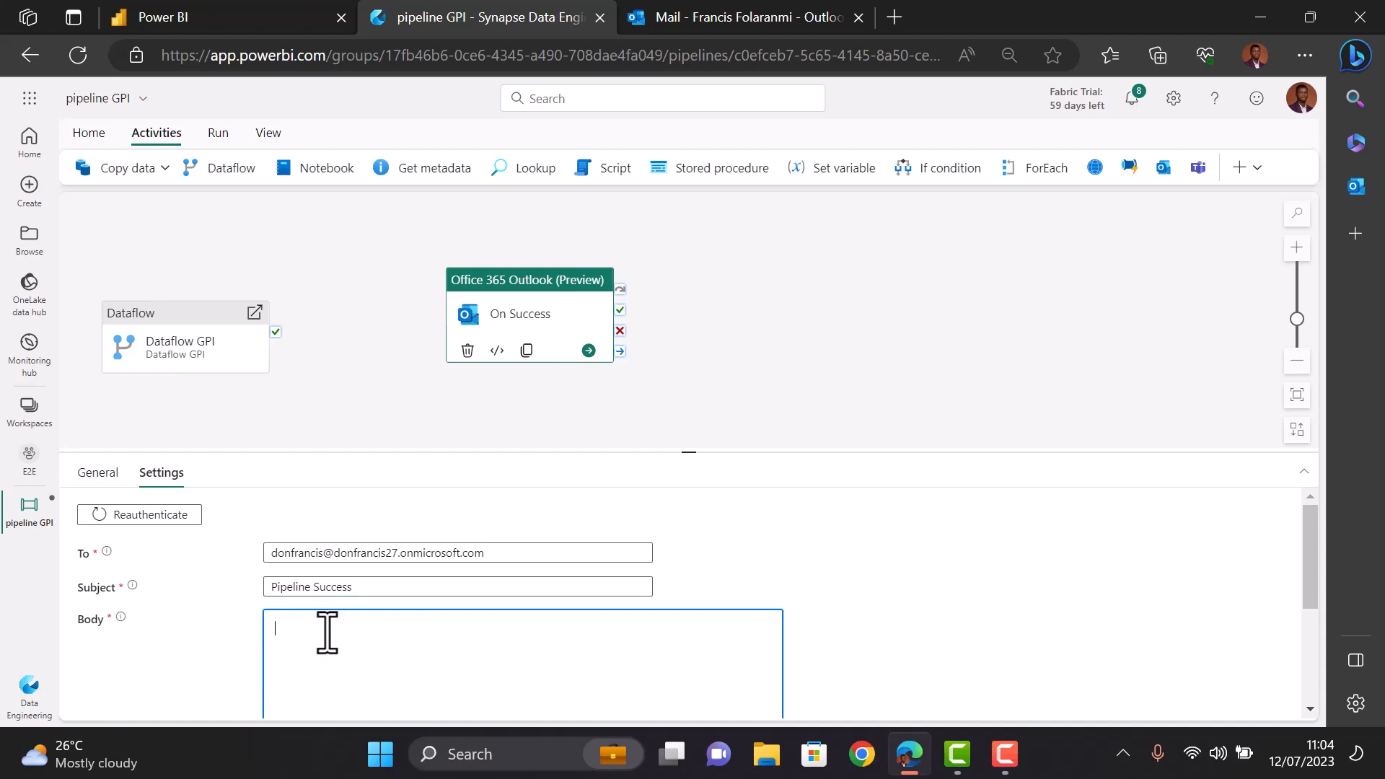
type("Successful!")
- Move On Success higher, then add a second Outlook activity named 'On Fail'
left_click(898, 299)
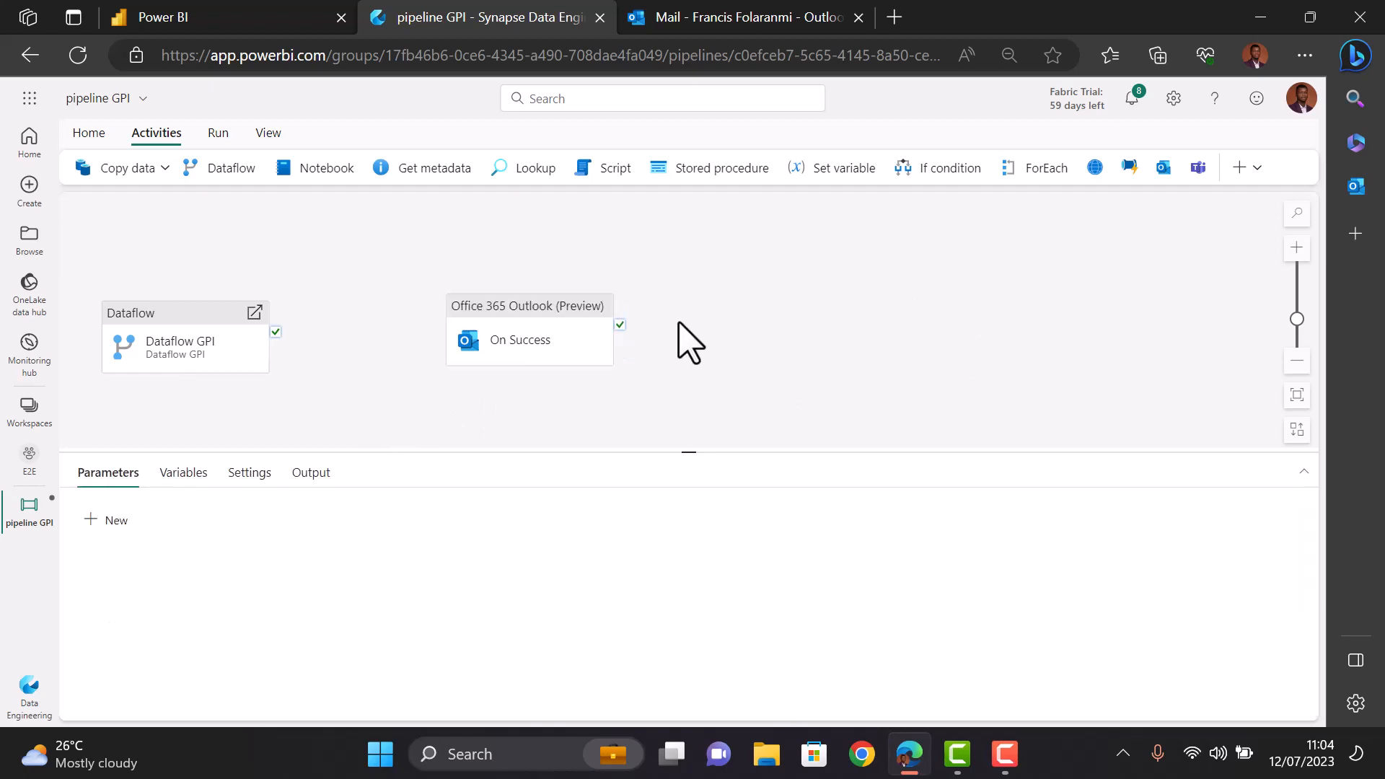
left_click_drag(518, 325, 515, 226)
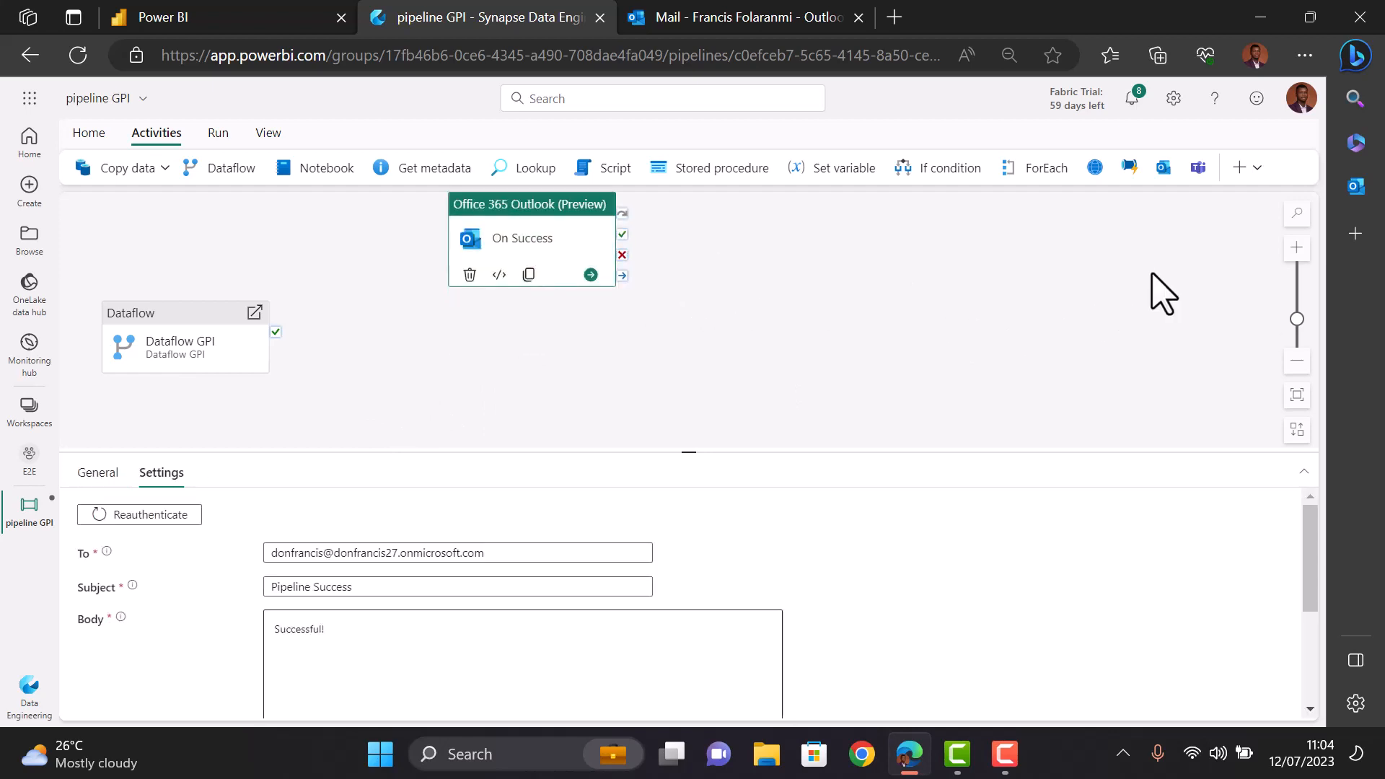
left_click(1163, 167)
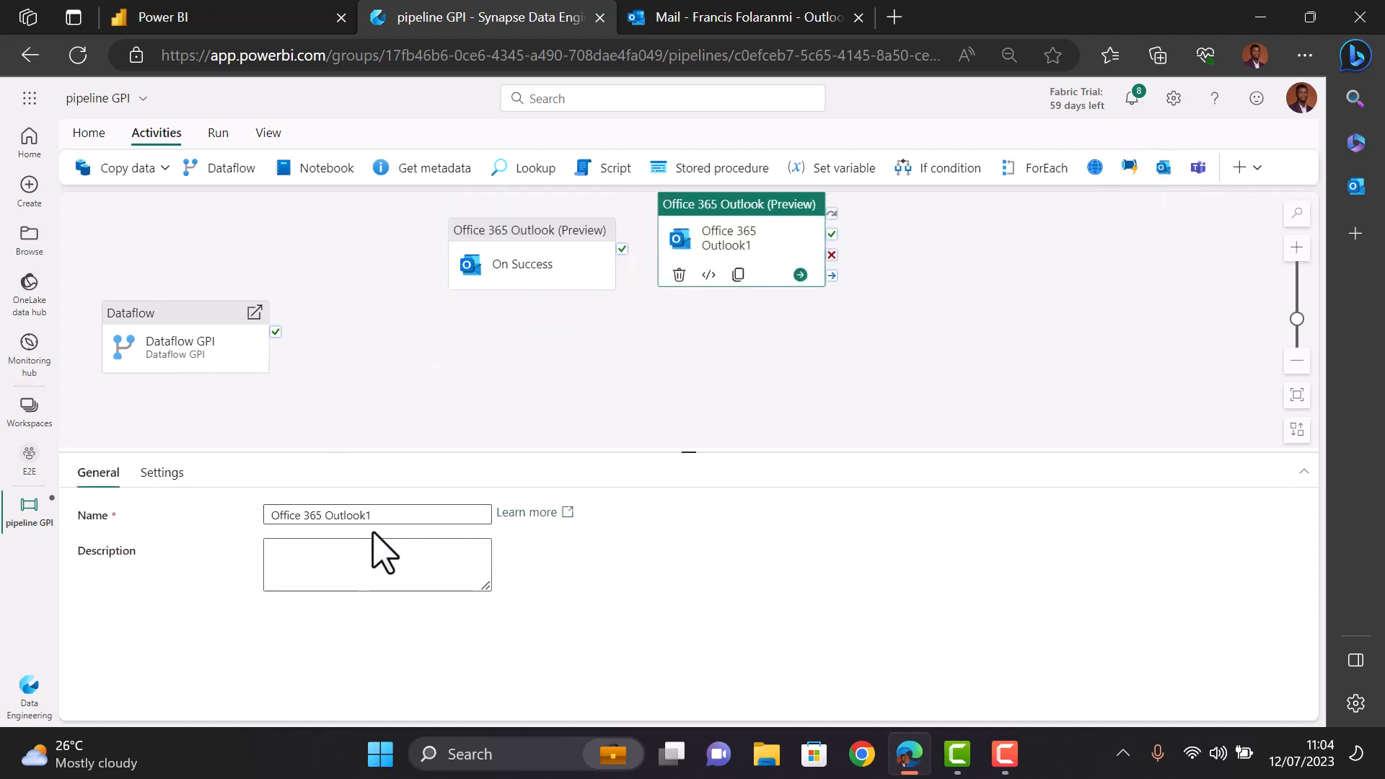
double_click(388, 515)
key("ctrl+a")
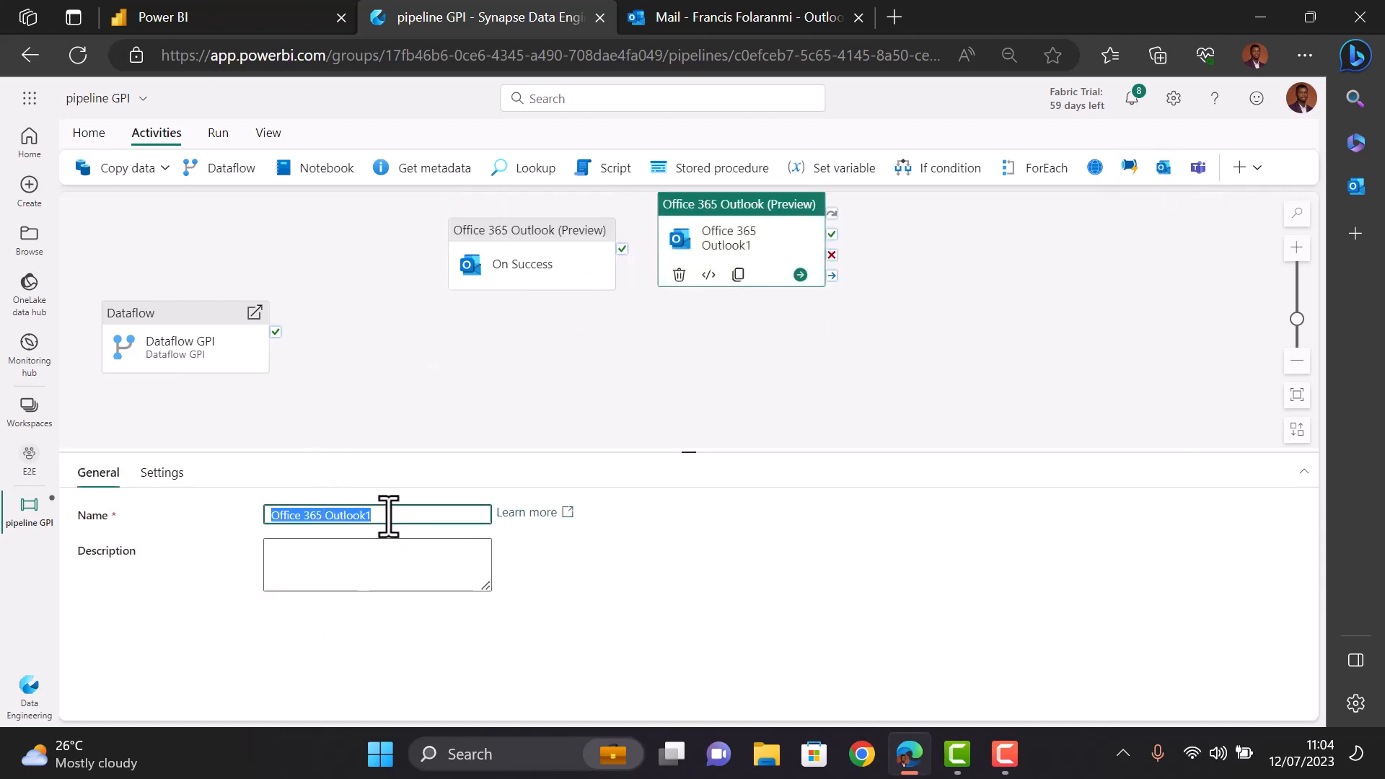
type("On Fail")
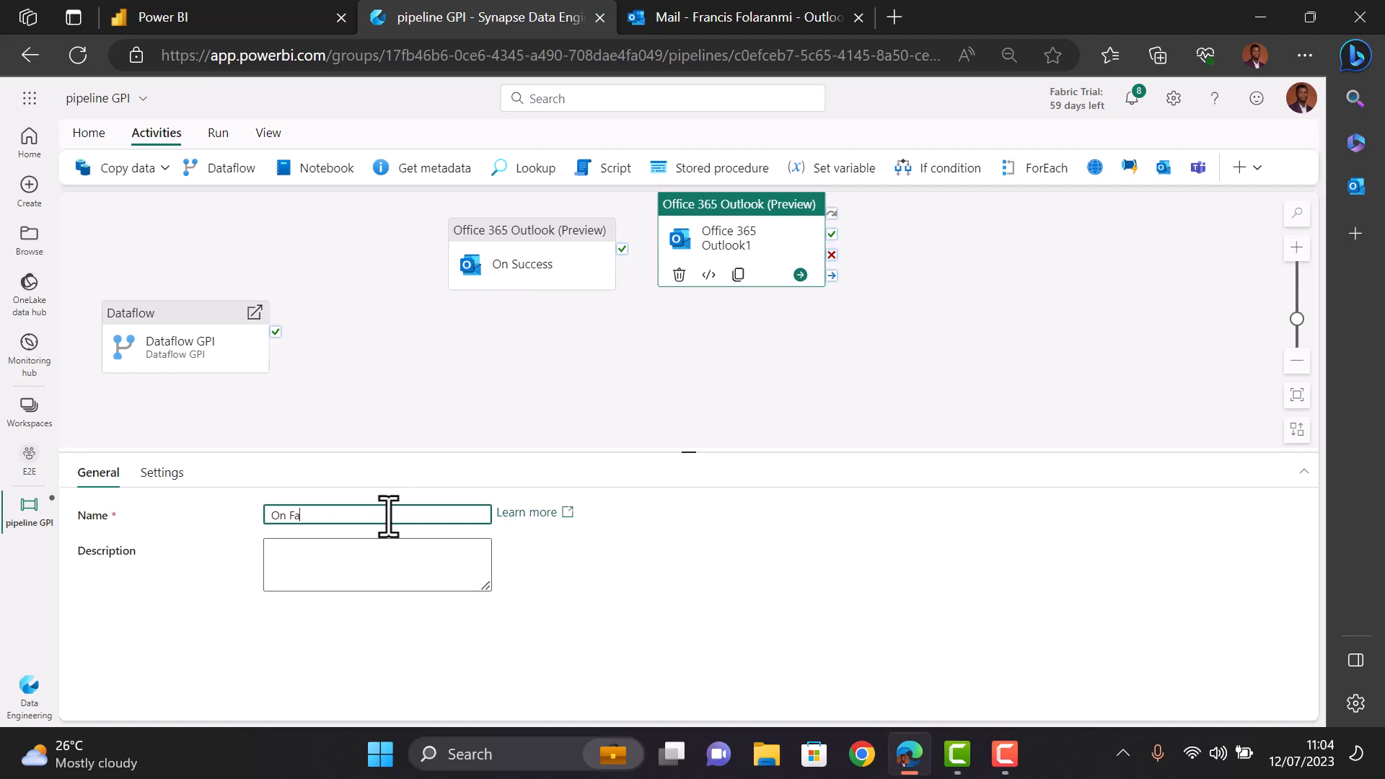
- Set the On Fail email's recipient address and subject 'Pipeline Fail'
left_click(160, 472)
left_click(359, 552)
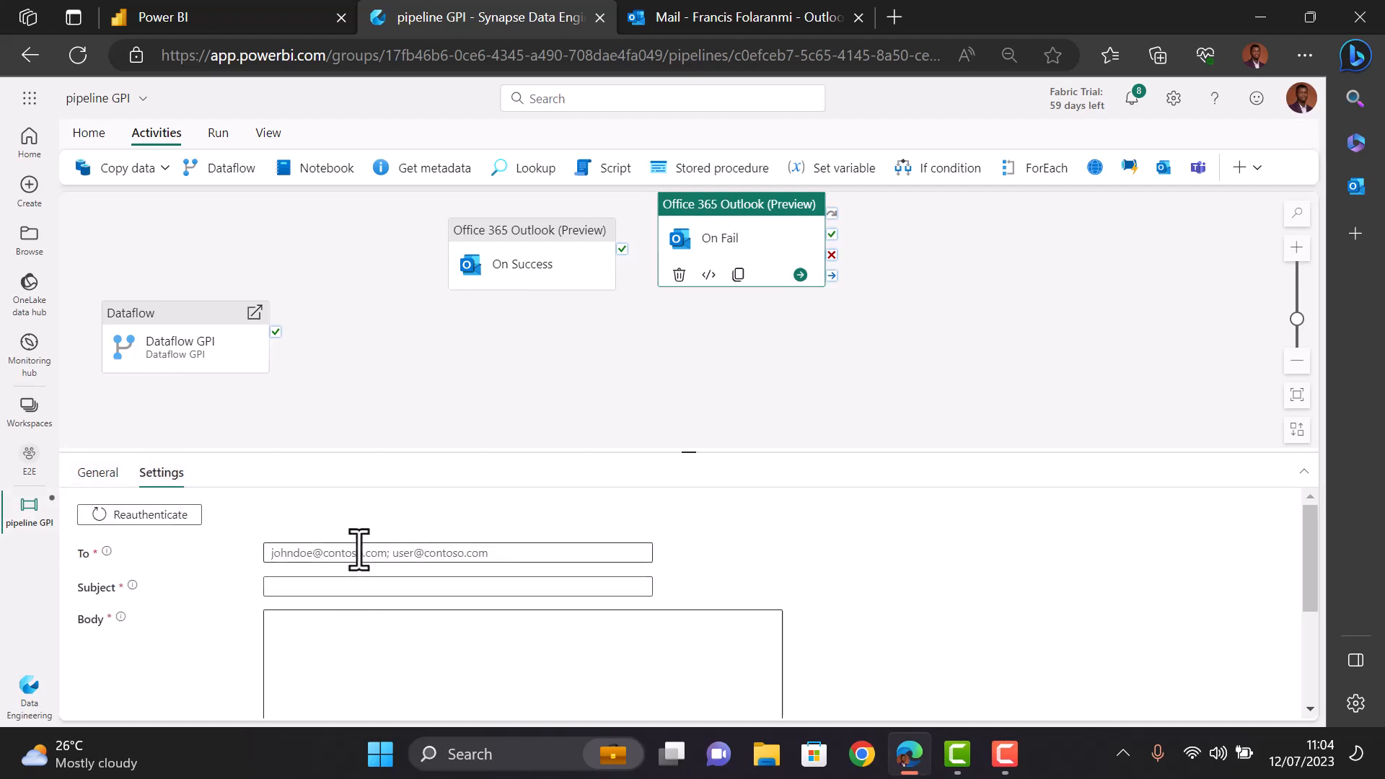
key("ctrl+v")
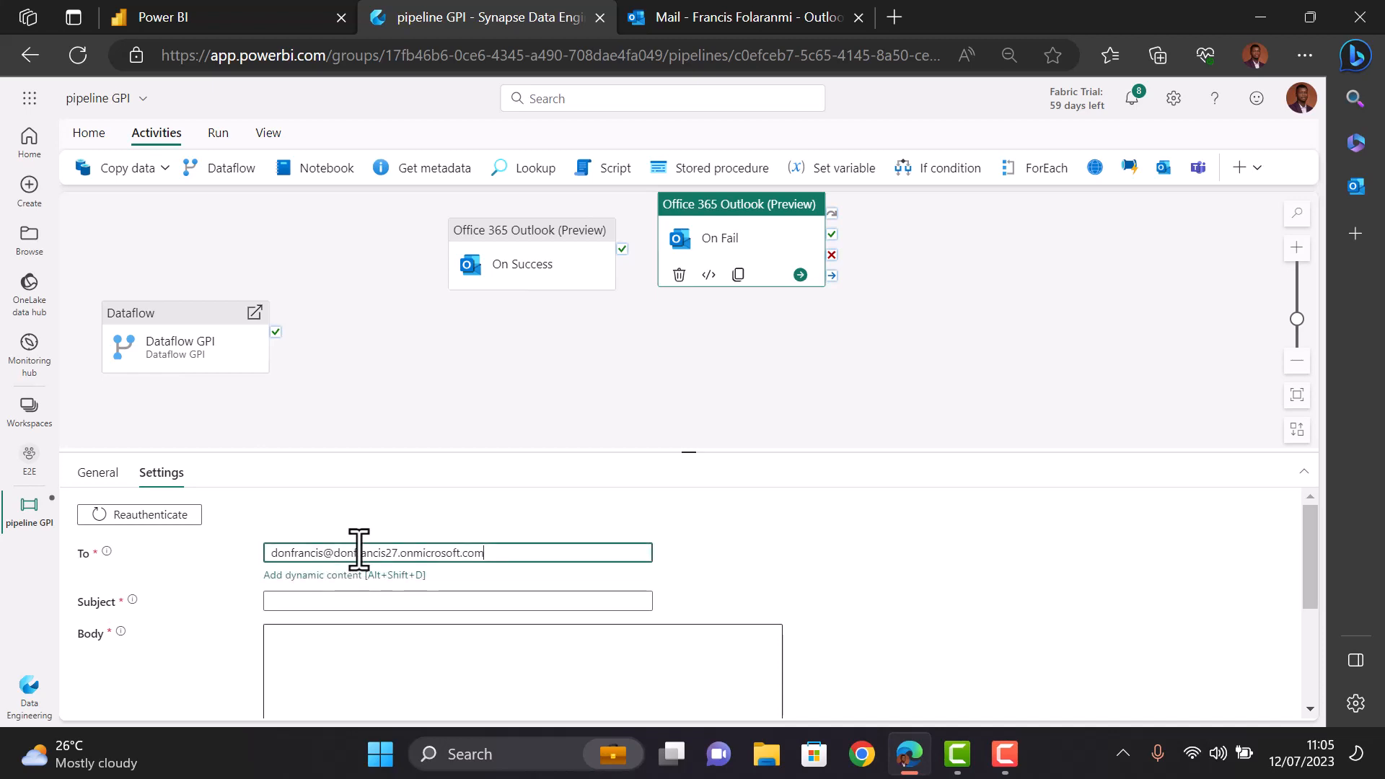
left_click(333, 600)
type("O")
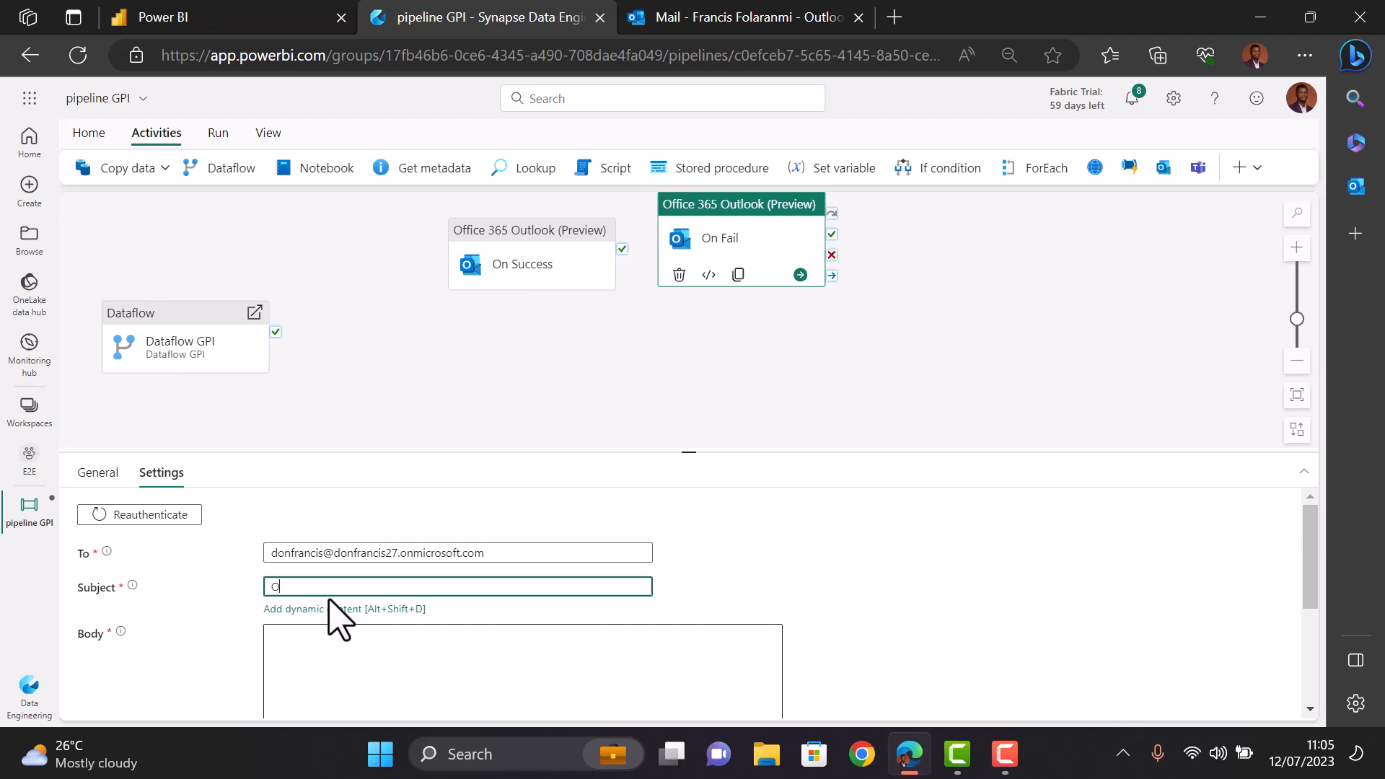
key("BackSpace")
type("Pipeline Fail")
- Write a body greeting the owner and saying the pipeline failed, please take action
left_click(330, 664)
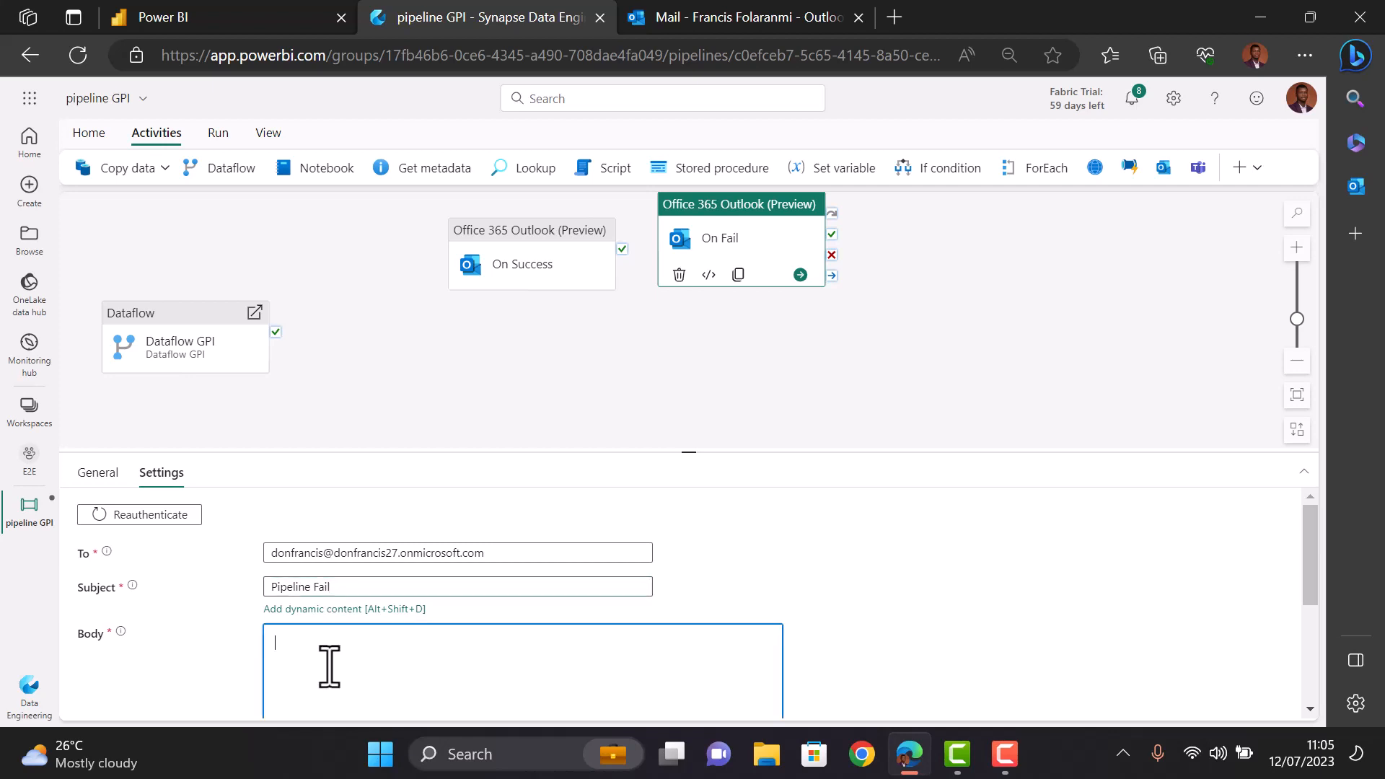
type("D")
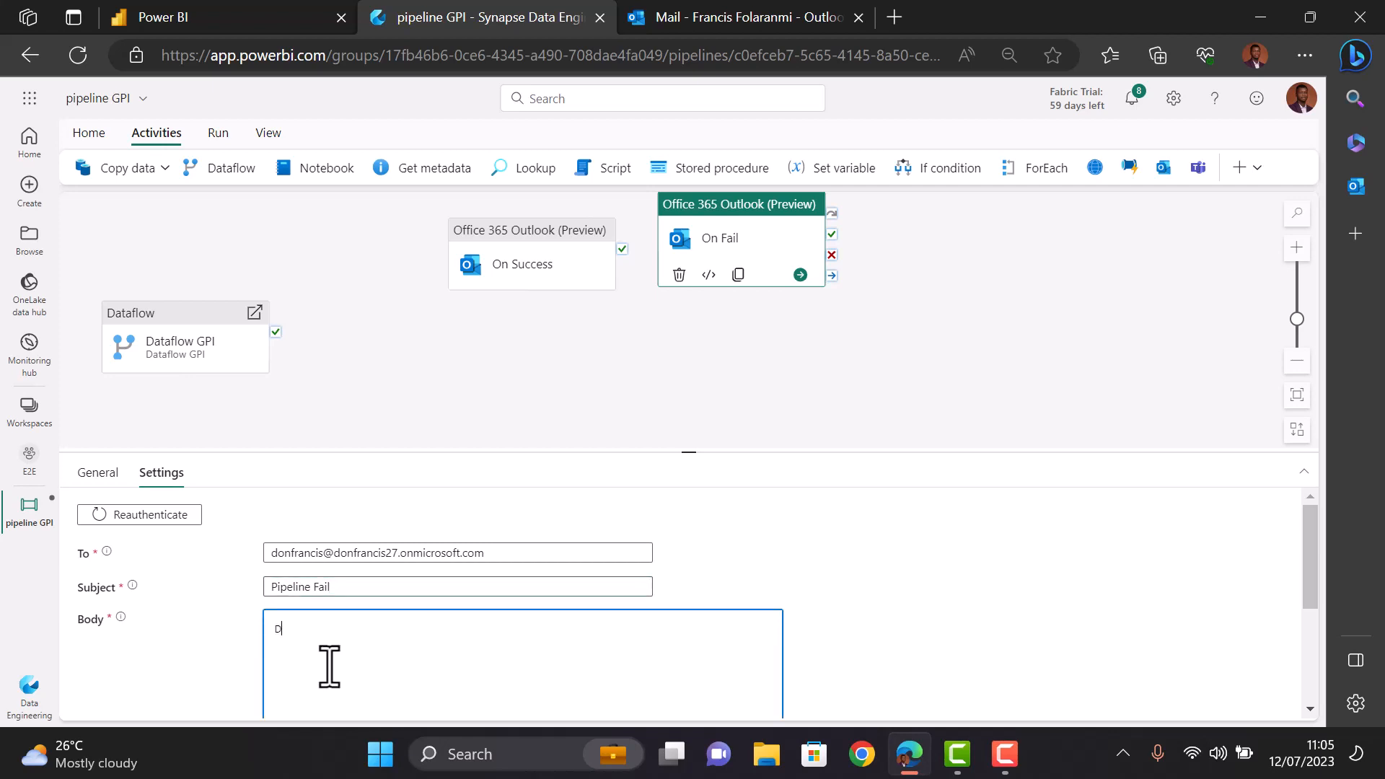
type("err Francis,")
key("Return")
type("You")
type("r pipel")
type("ine failed")
type(".")
type("Ple")
type("ae")
type("se t")
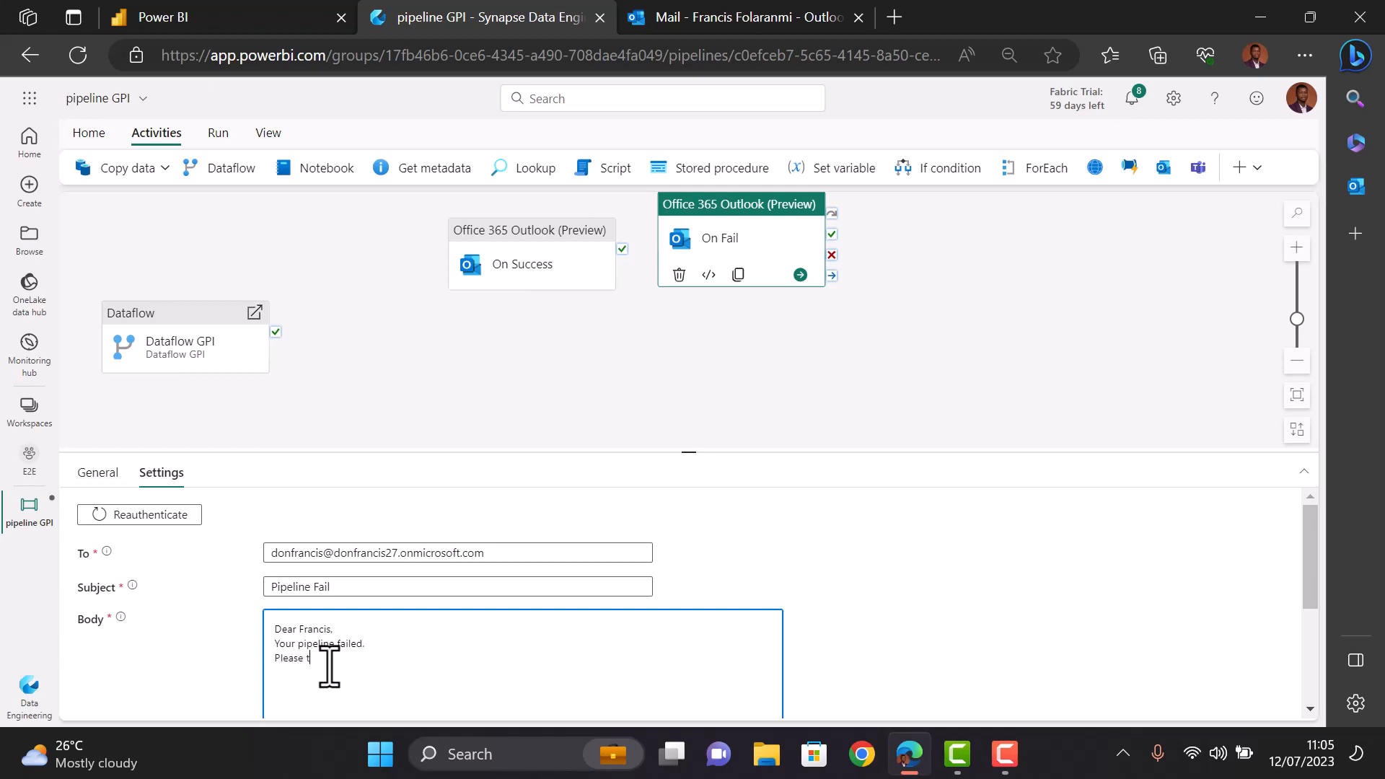
type("ake action.")
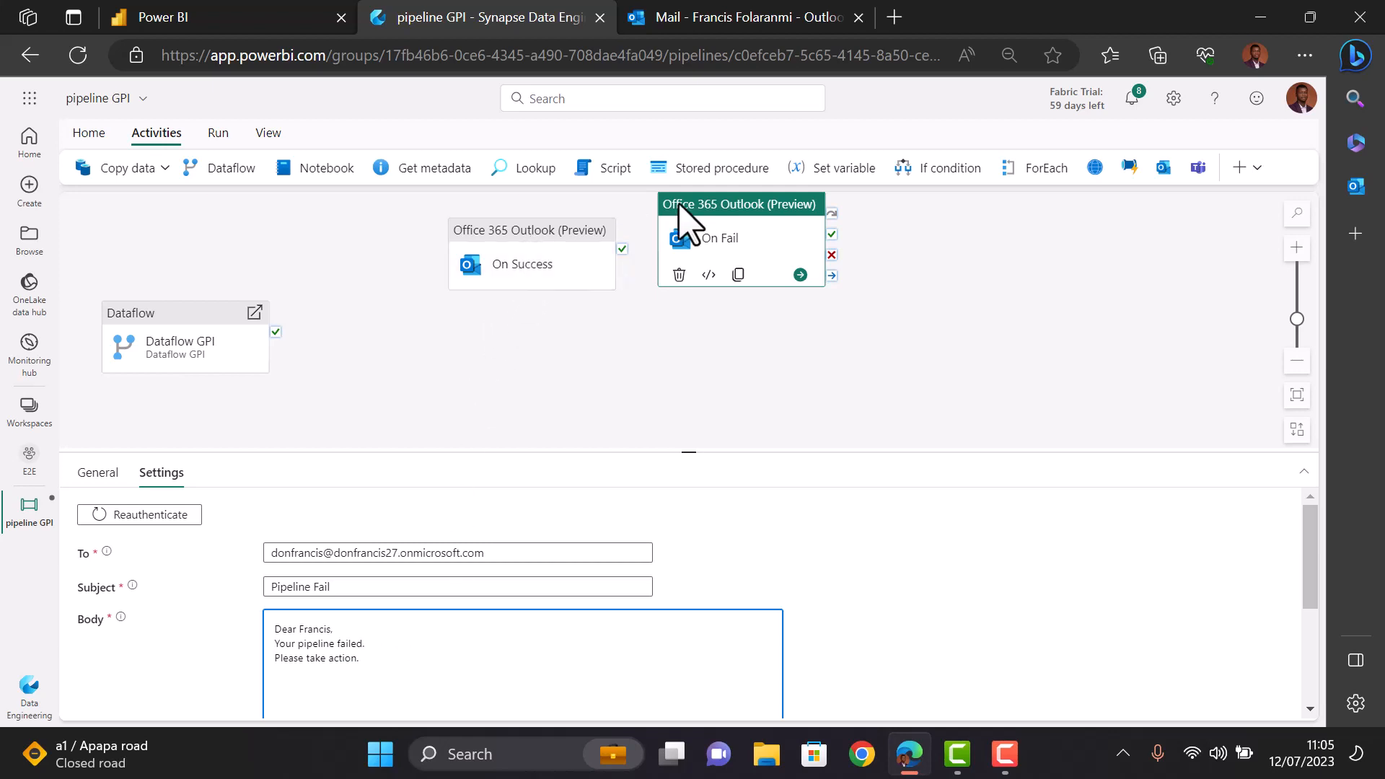
- Place On Fail below On Success, then link Dataflow GPI's success output to On Success and failure output to On Fail
left_click_drag(733, 202, 508, 346)
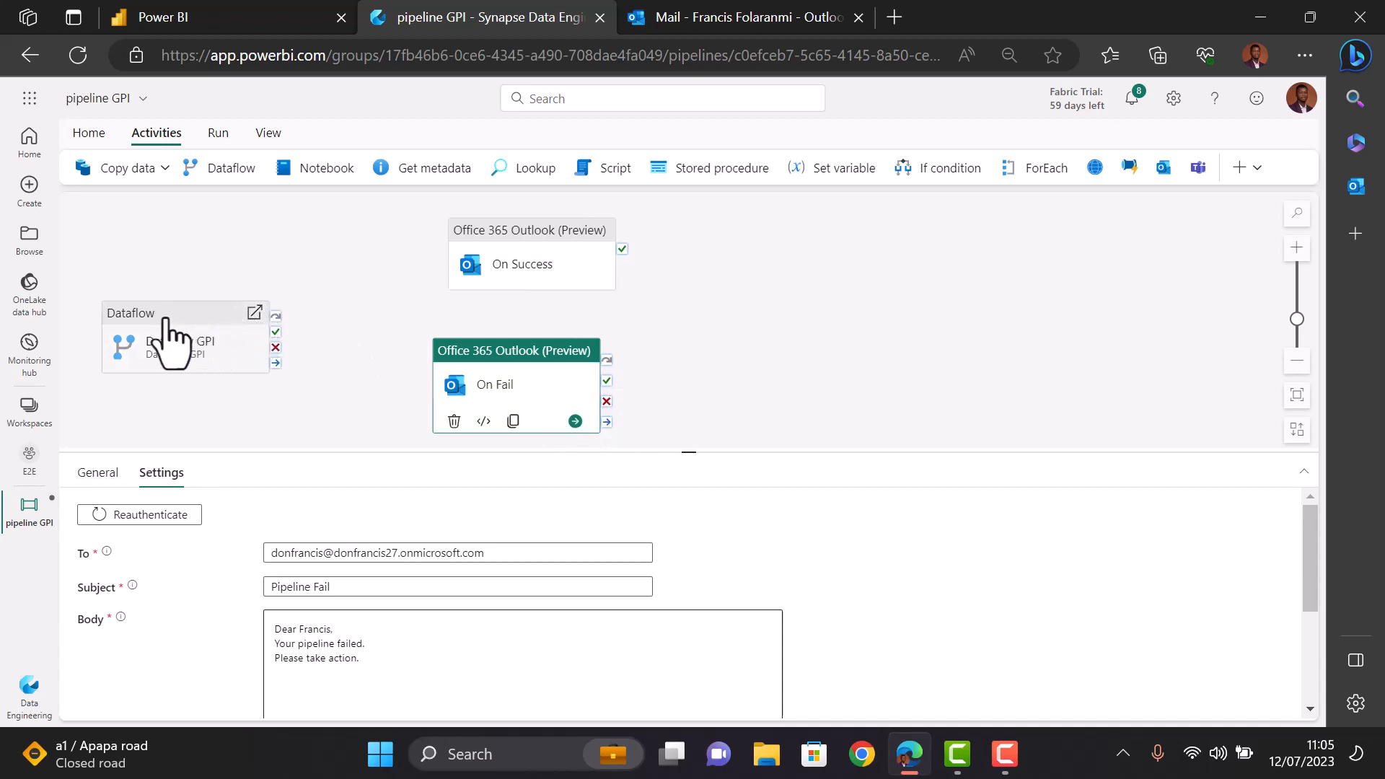
left_click_drag(513, 247, 493, 289)
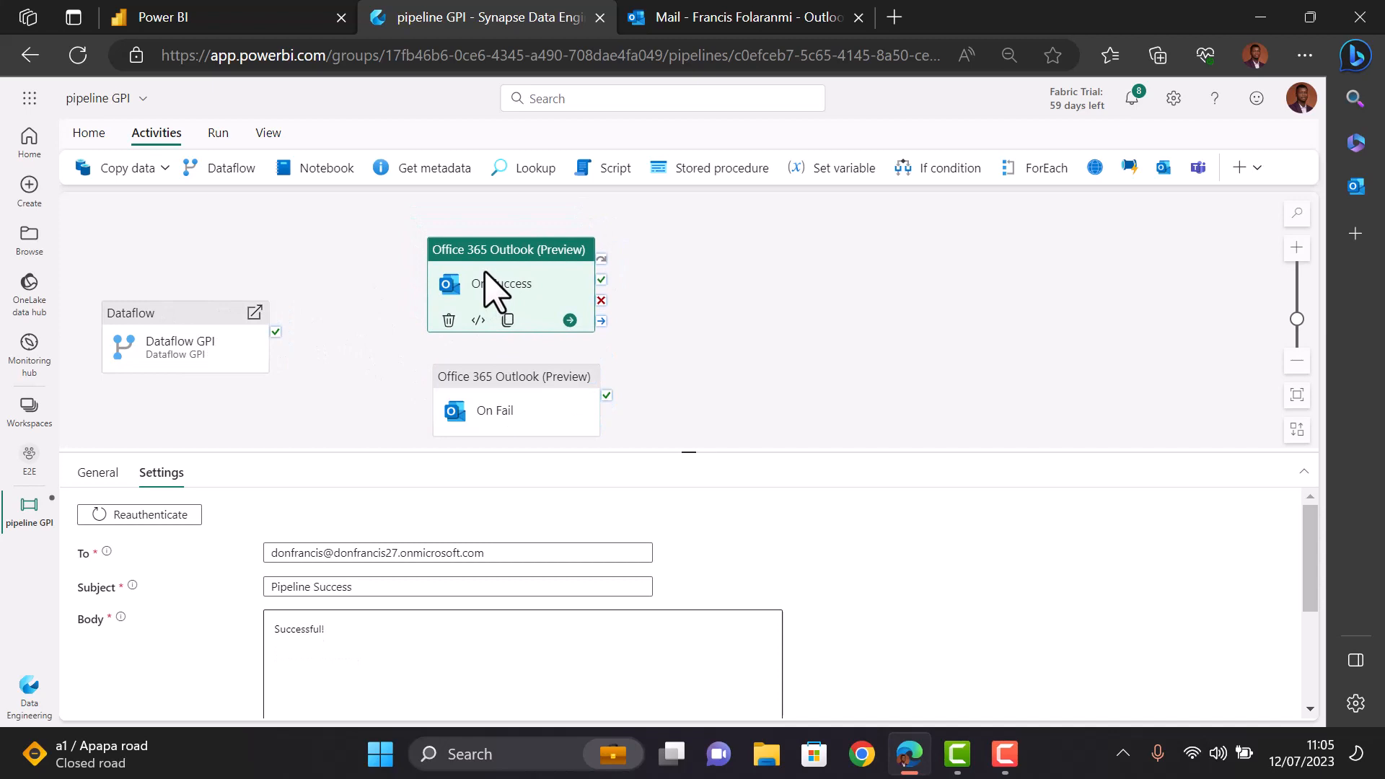
left_click(182, 314)
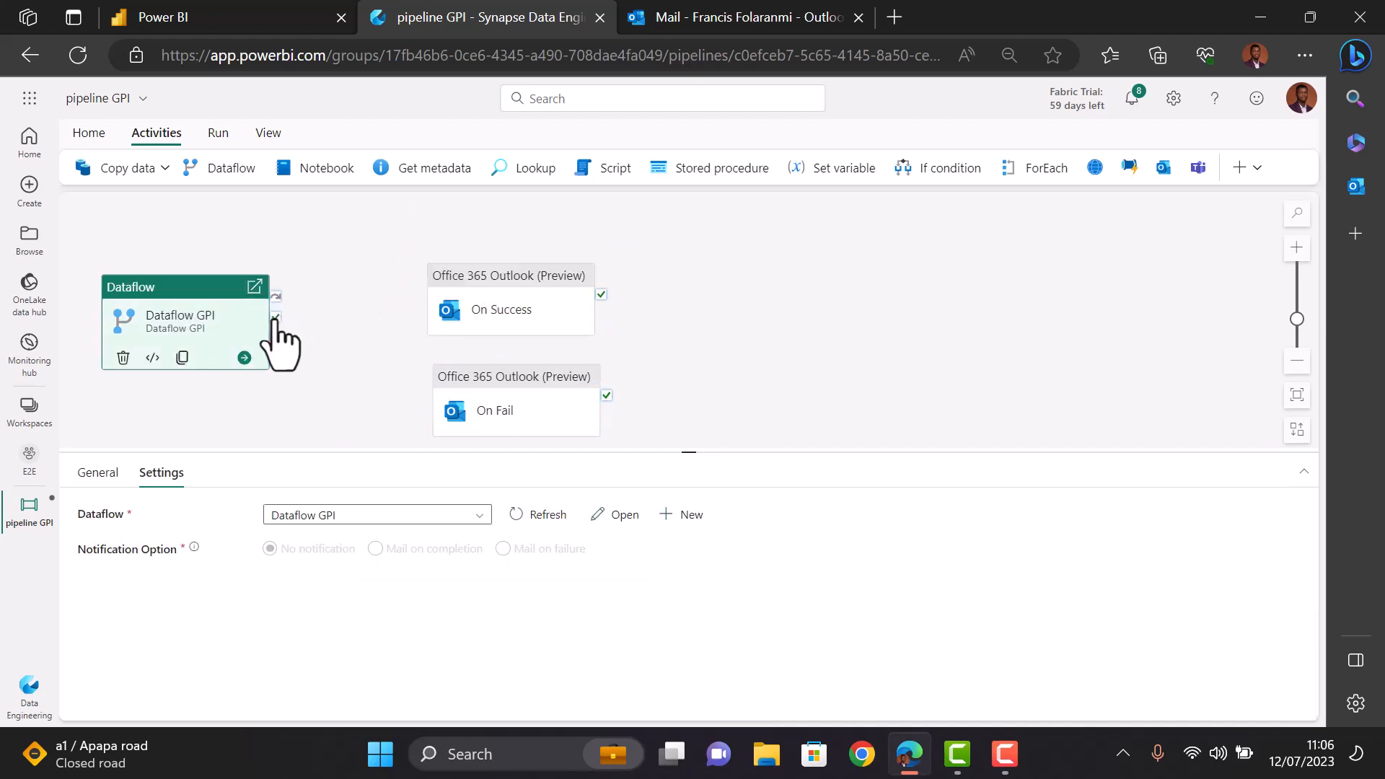
left_click_drag(275, 317, 431, 290)
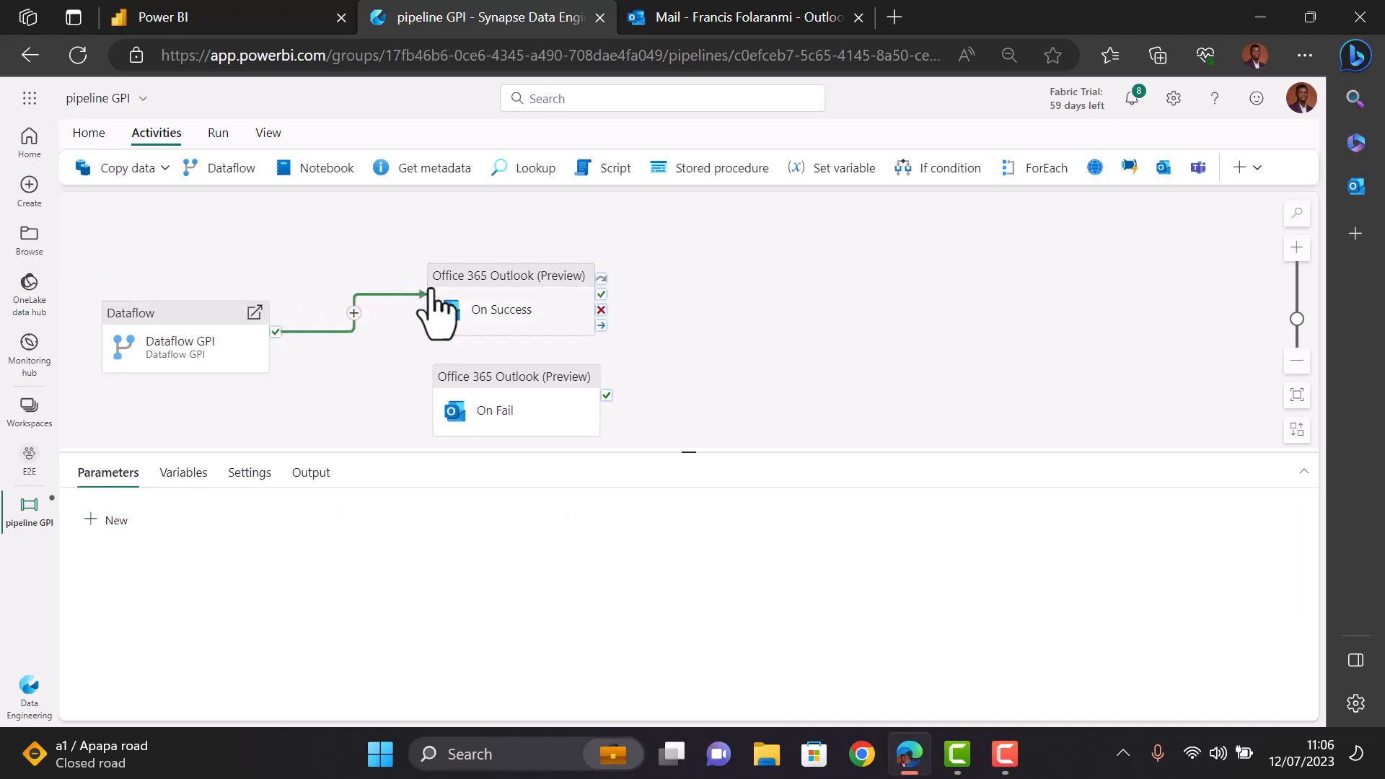
left_click(189, 332)
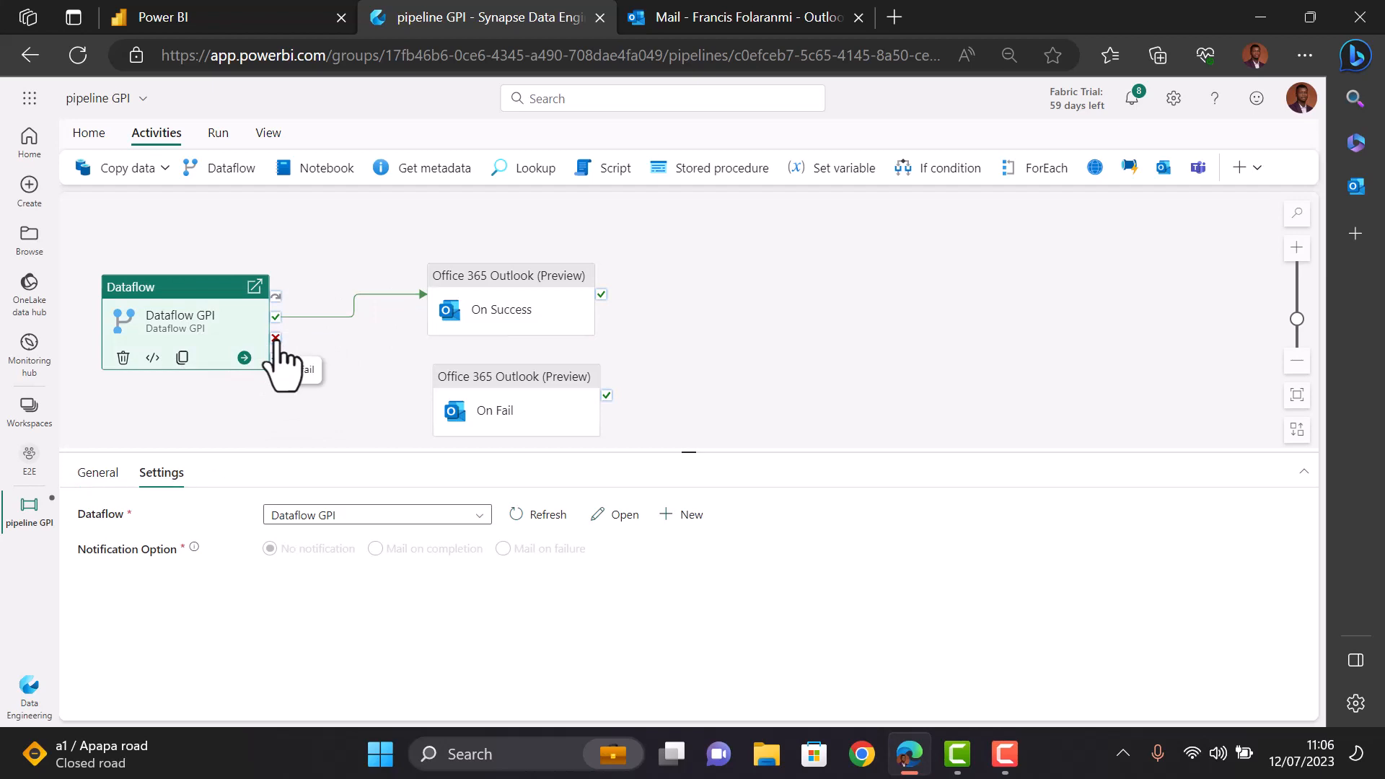
left_click_drag(276, 339, 440, 397)
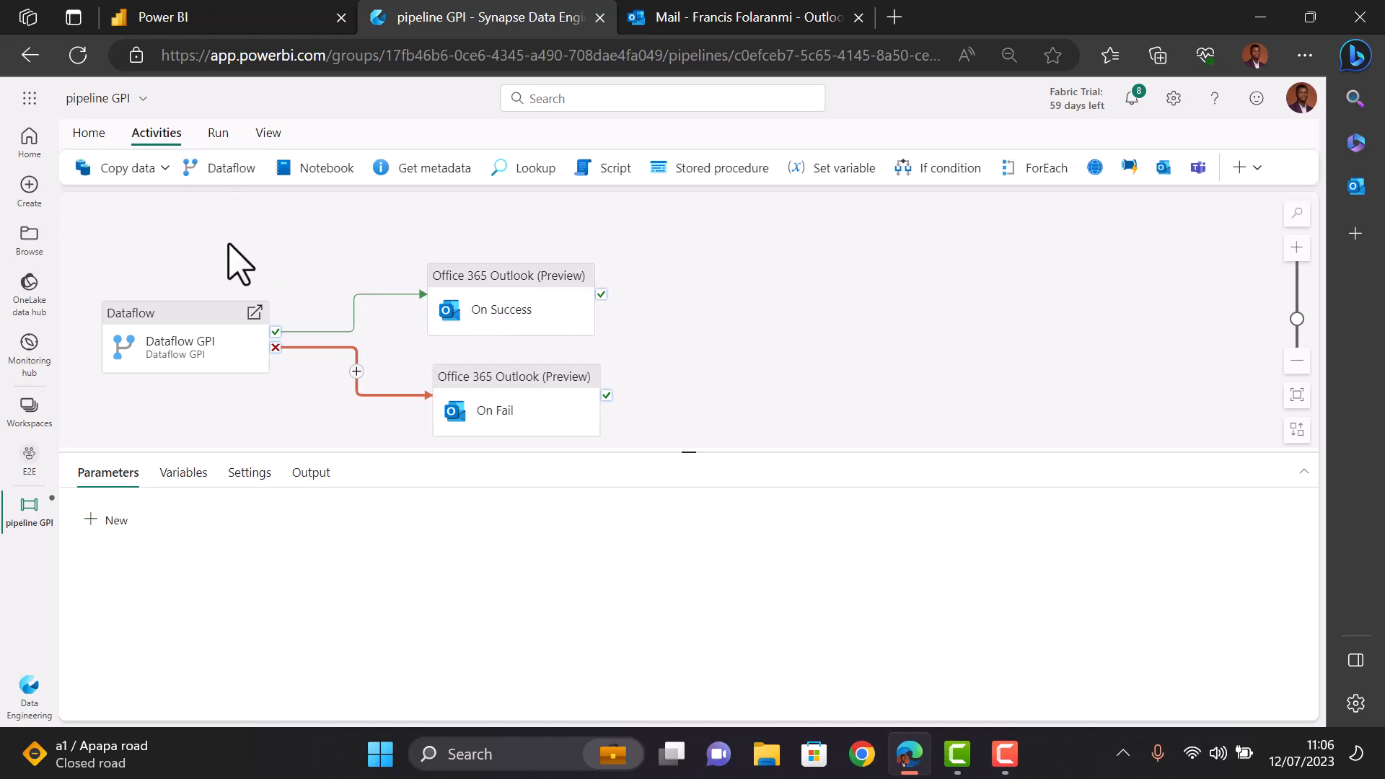
- Validate pipeline GPI from the Run tab and confirm no errors are found
left_click(219, 137)
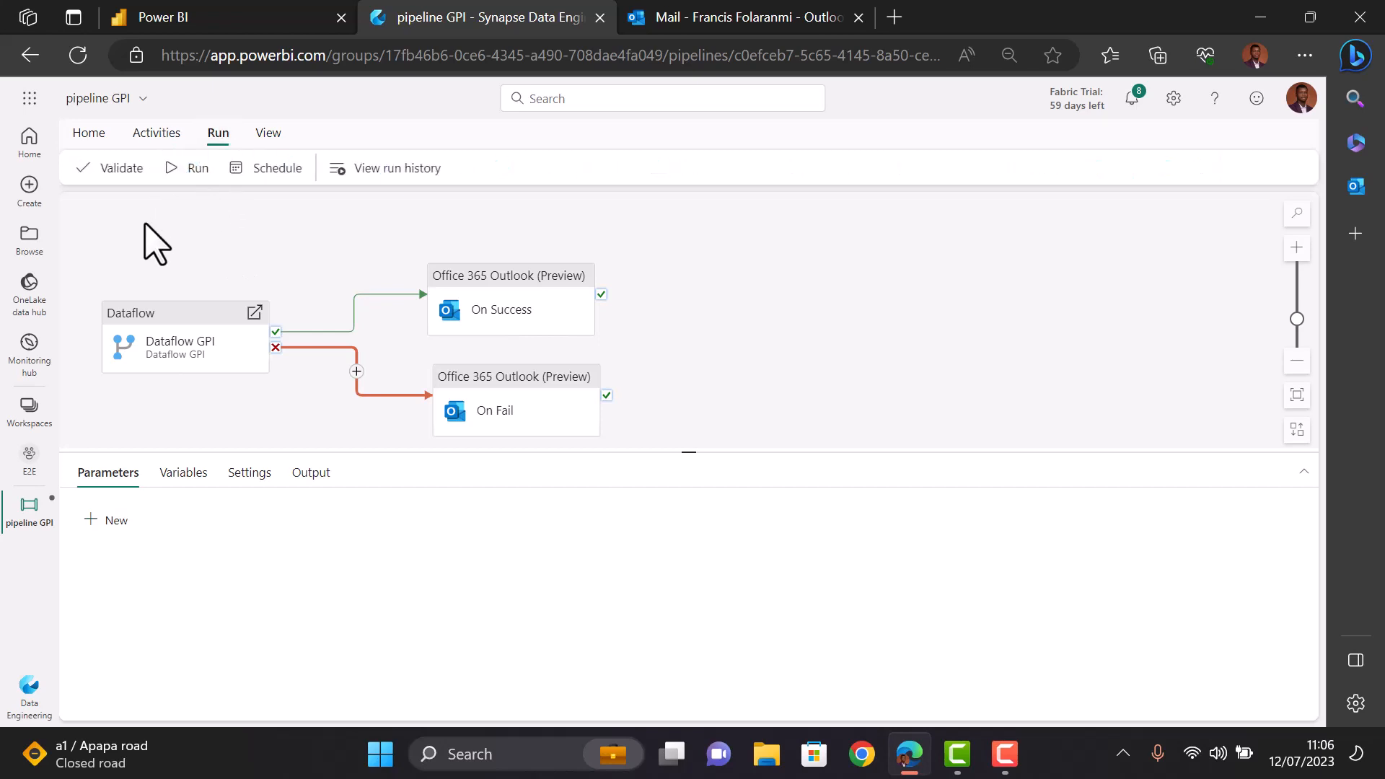
left_click(112, 168)
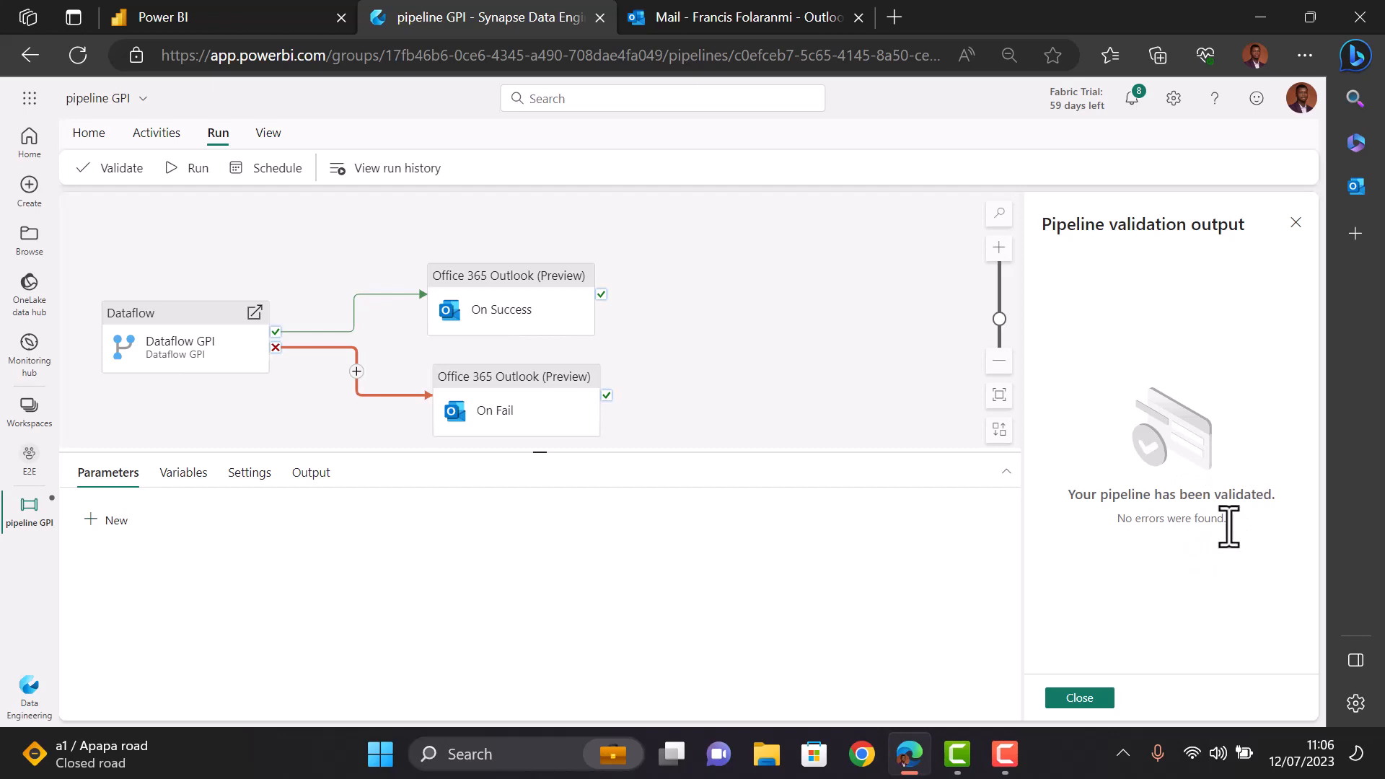
- Save and run pipeline GPI, waiting until Dataflow GPI and On Success both show Succeeded
left_click(193, 173)
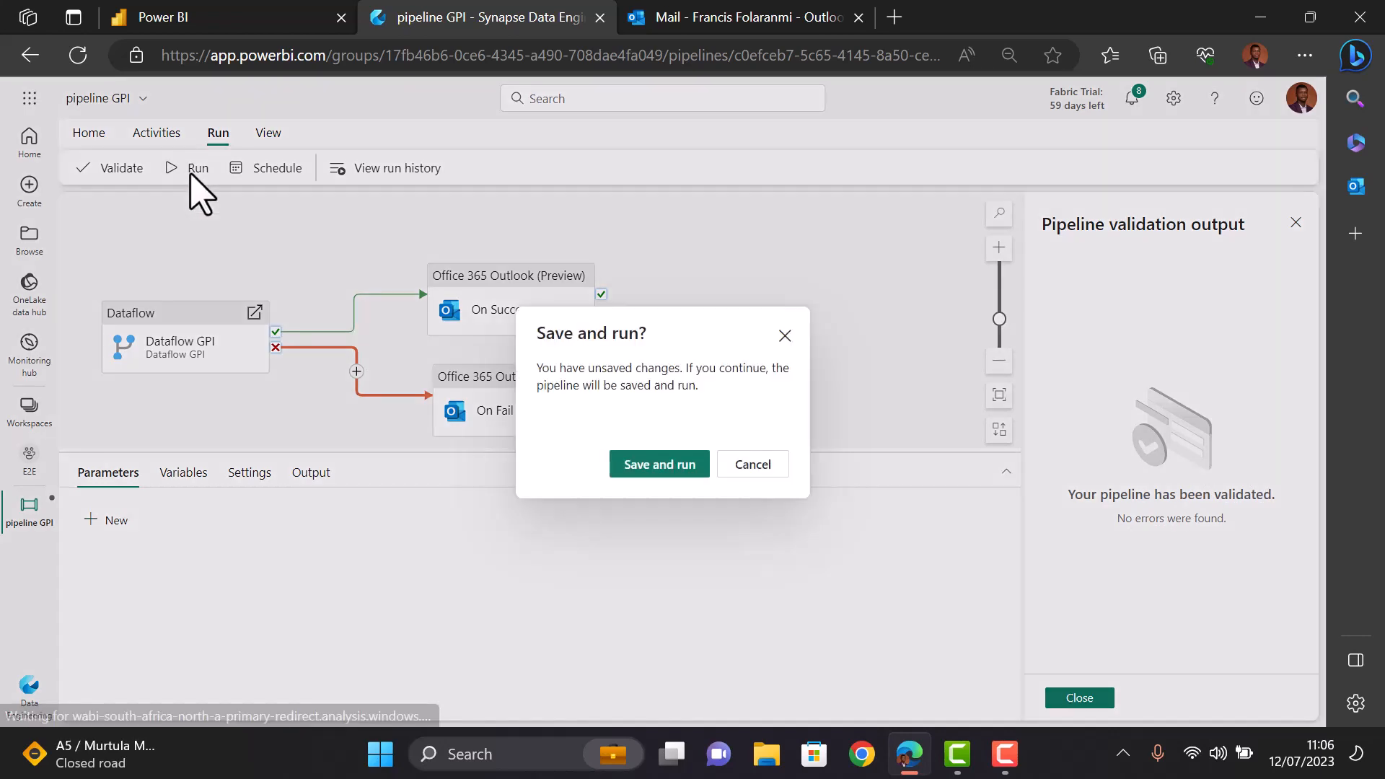
left_click(691, 469)
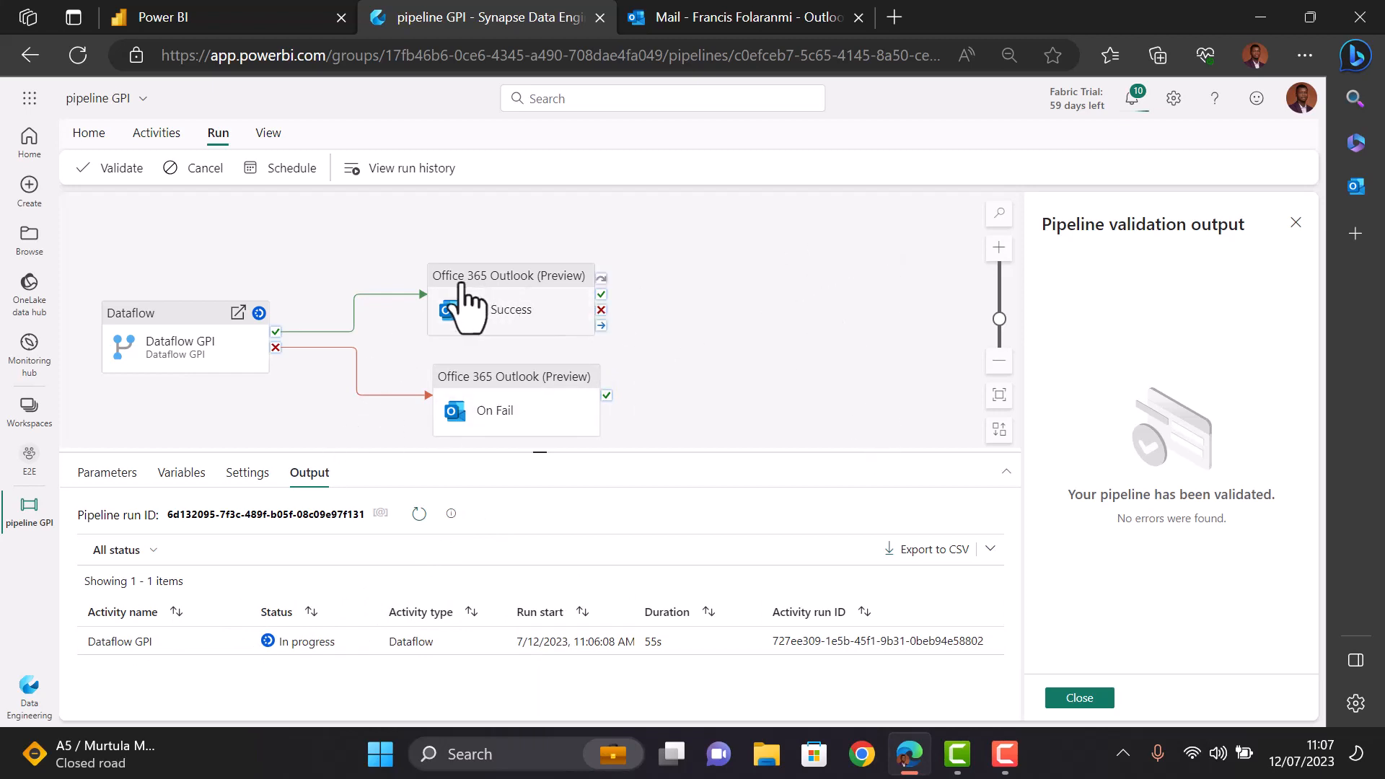
mouse_move(688, 16)
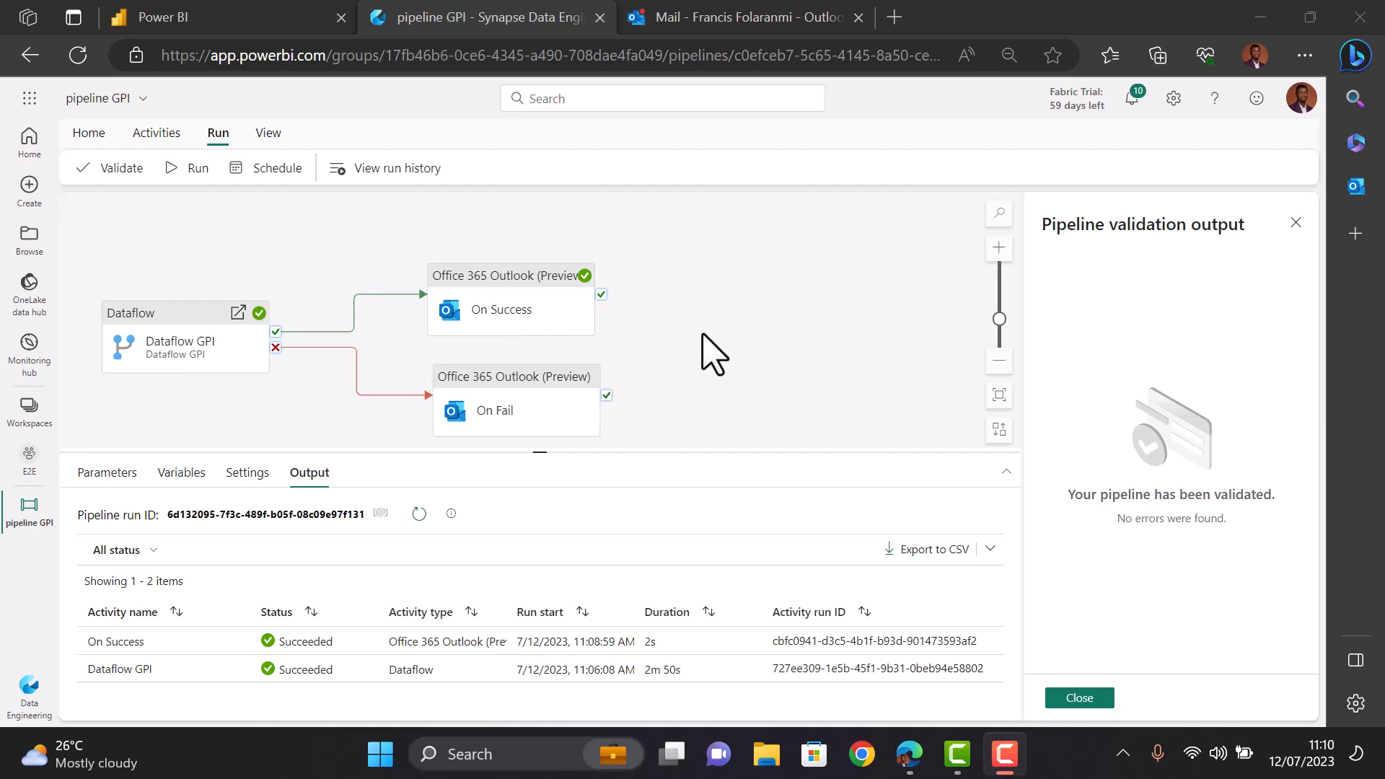
left_click(674, 20)
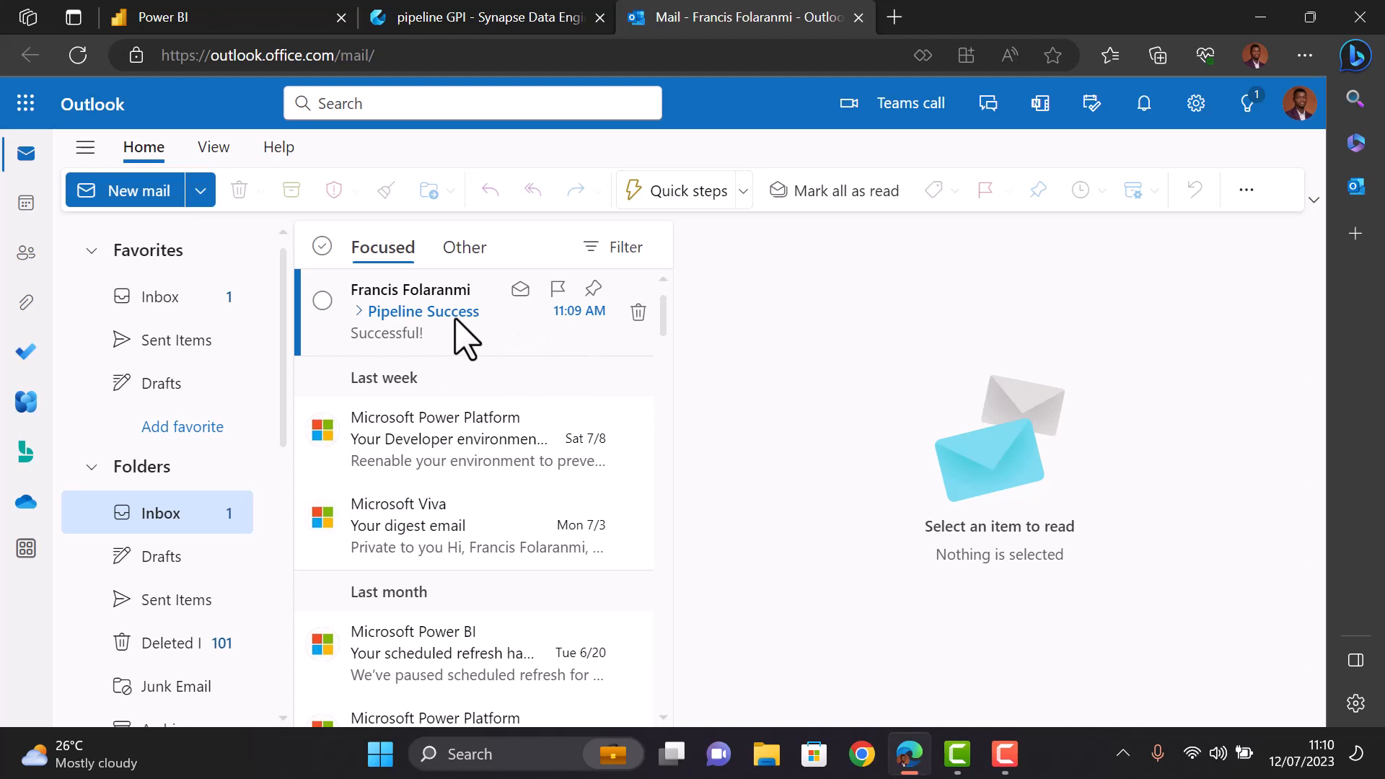
left_click(462, 335)
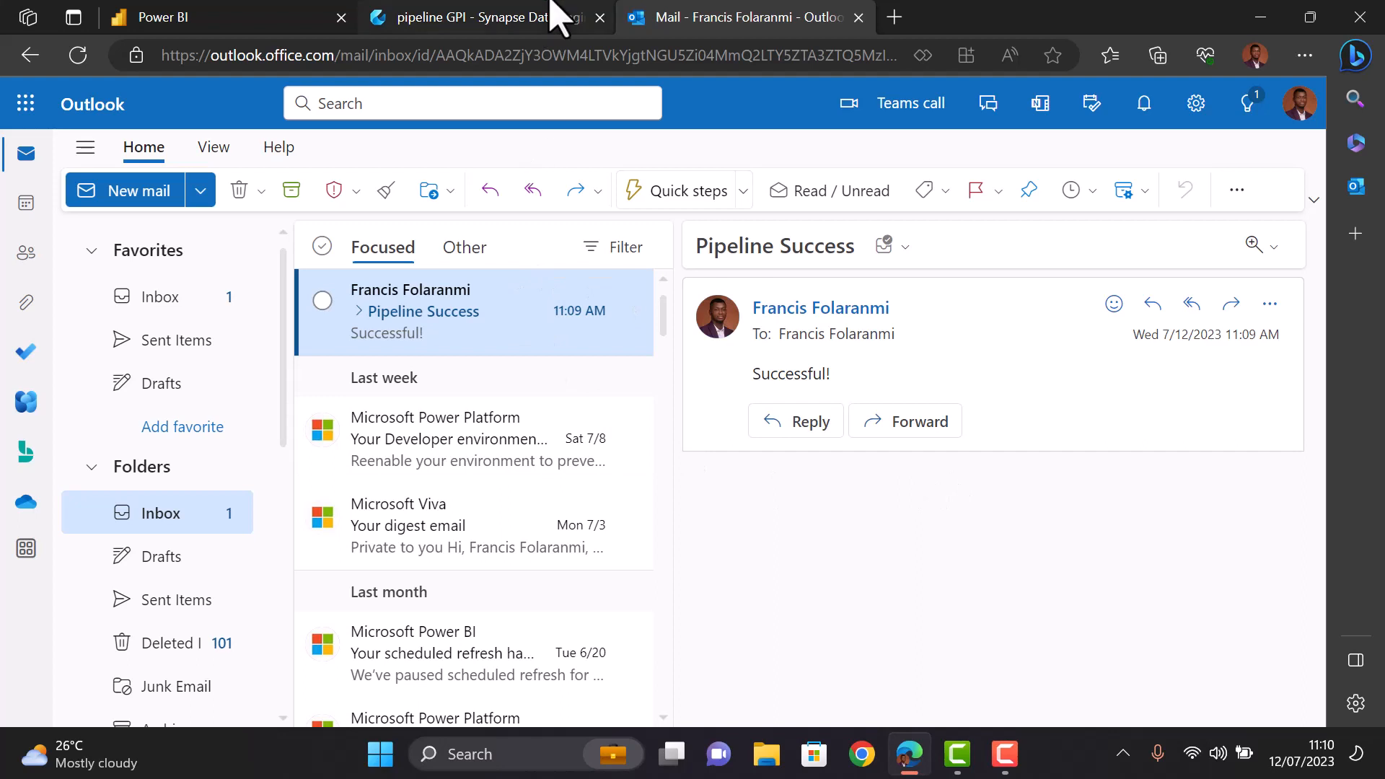
mouse_move(559, 16)
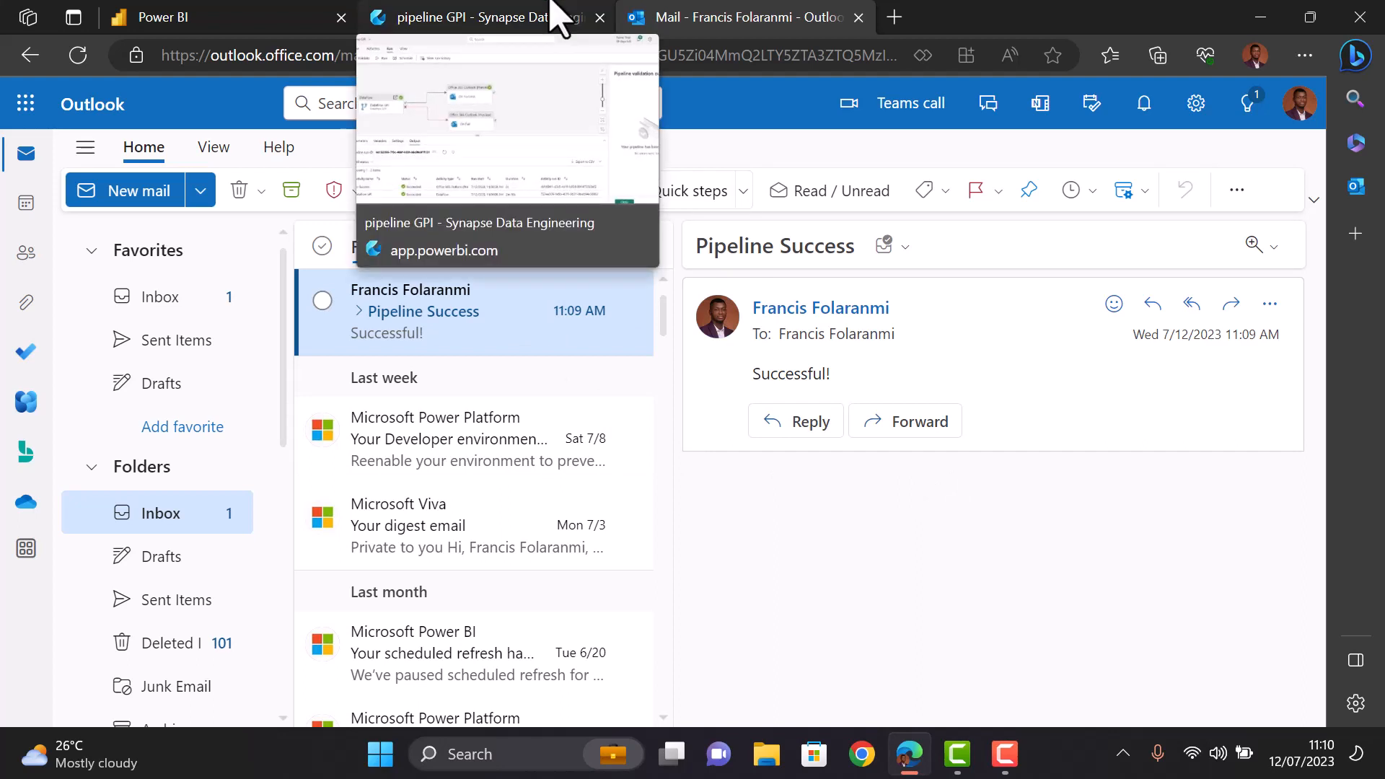
left_click(559, 16)
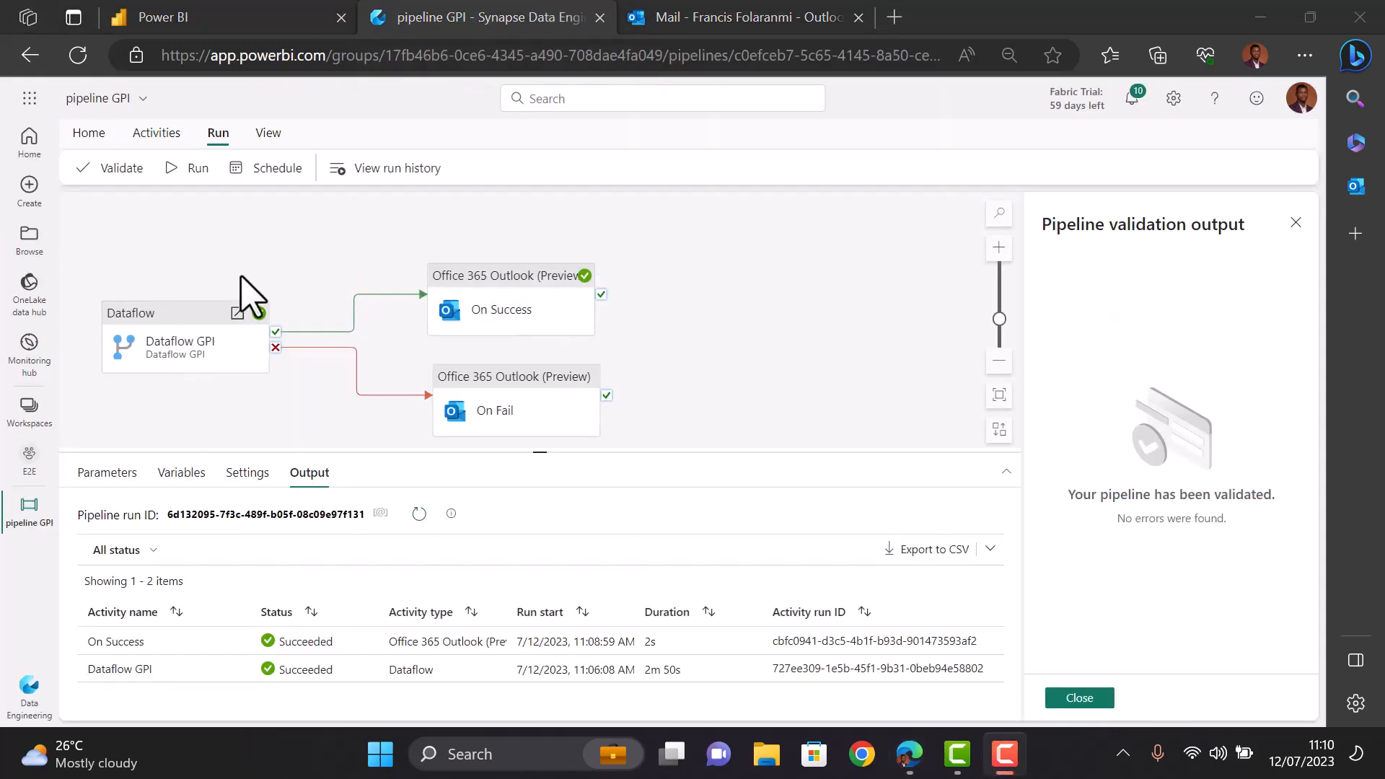
- Open the GPI lakehouse from E2E, briefly switch to Data Science, then return to the lakehouse
left_click(29, 472)
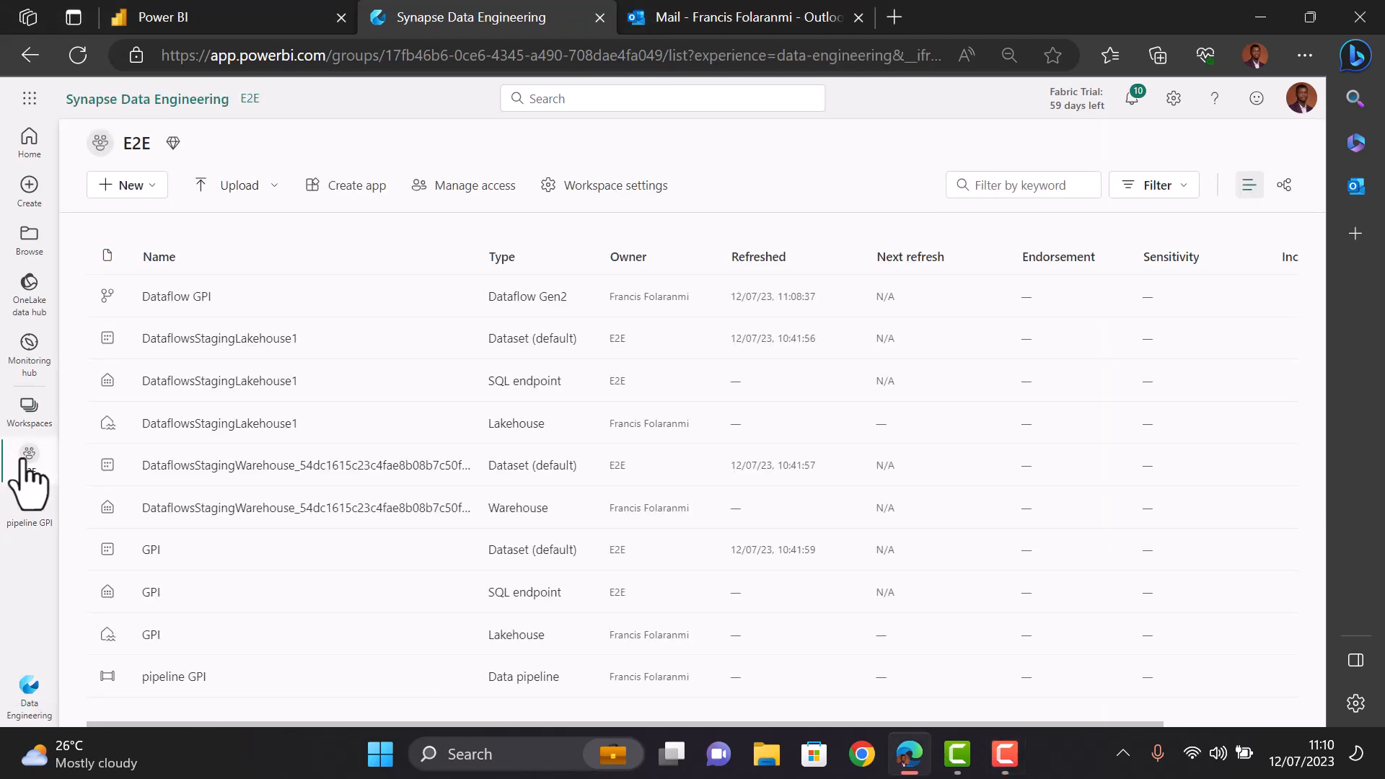
left_click(149, 636)
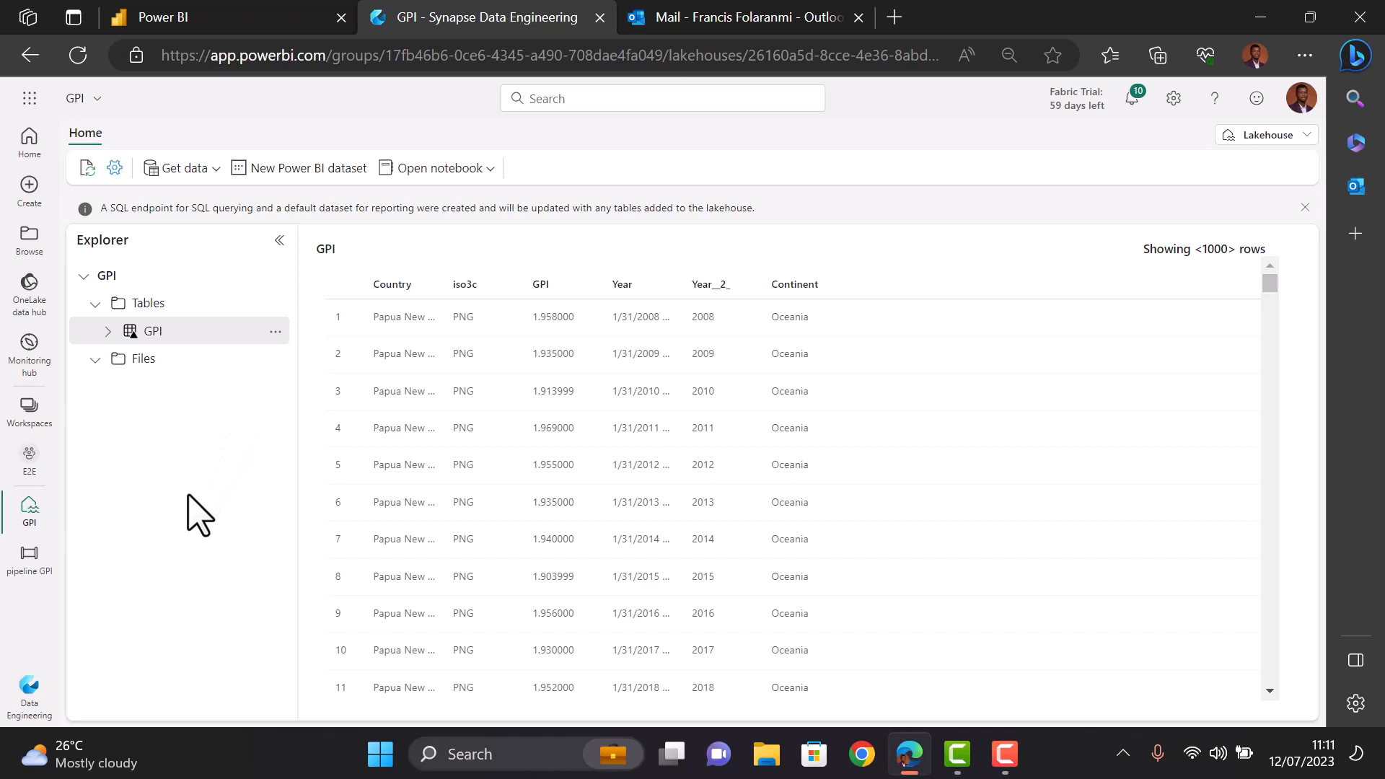
left_click(29, 682)
left_click(112, 656)
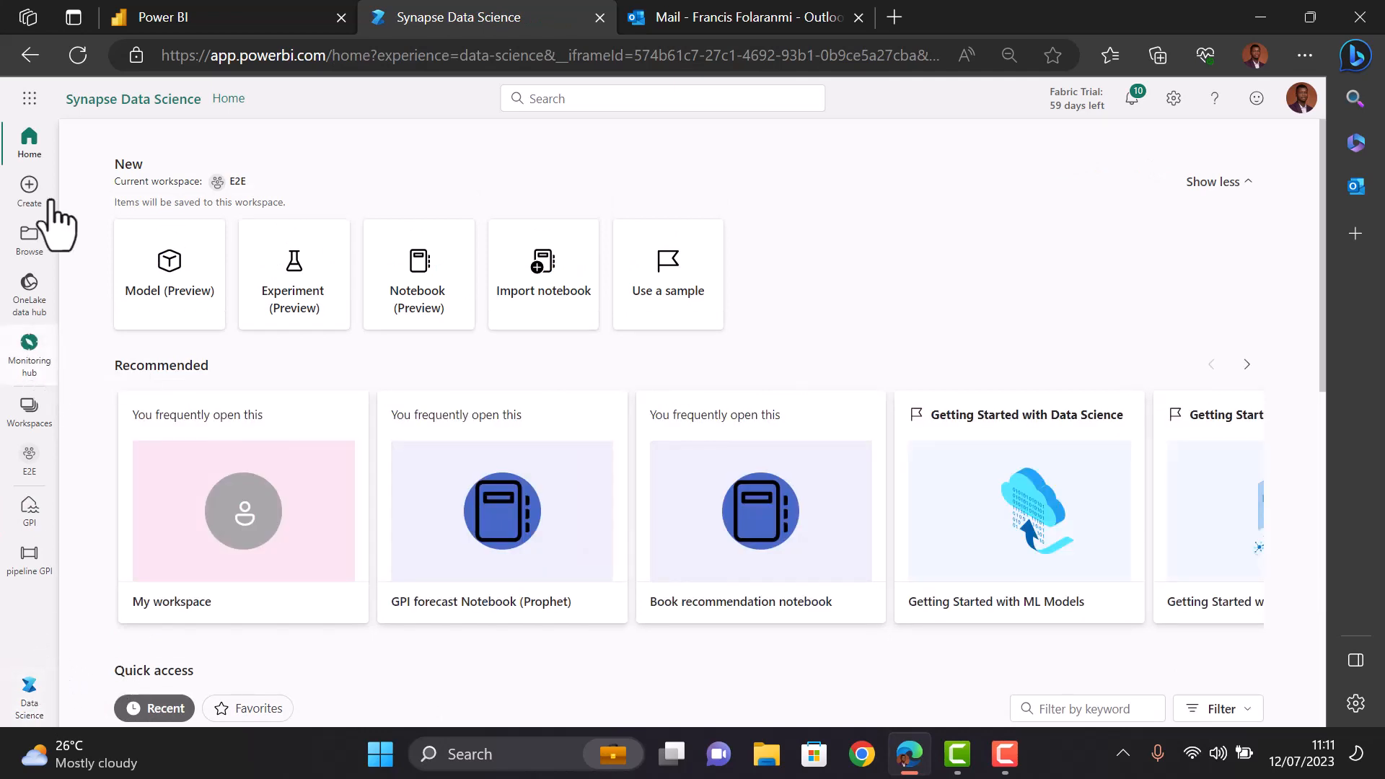
left_click(17, 55)
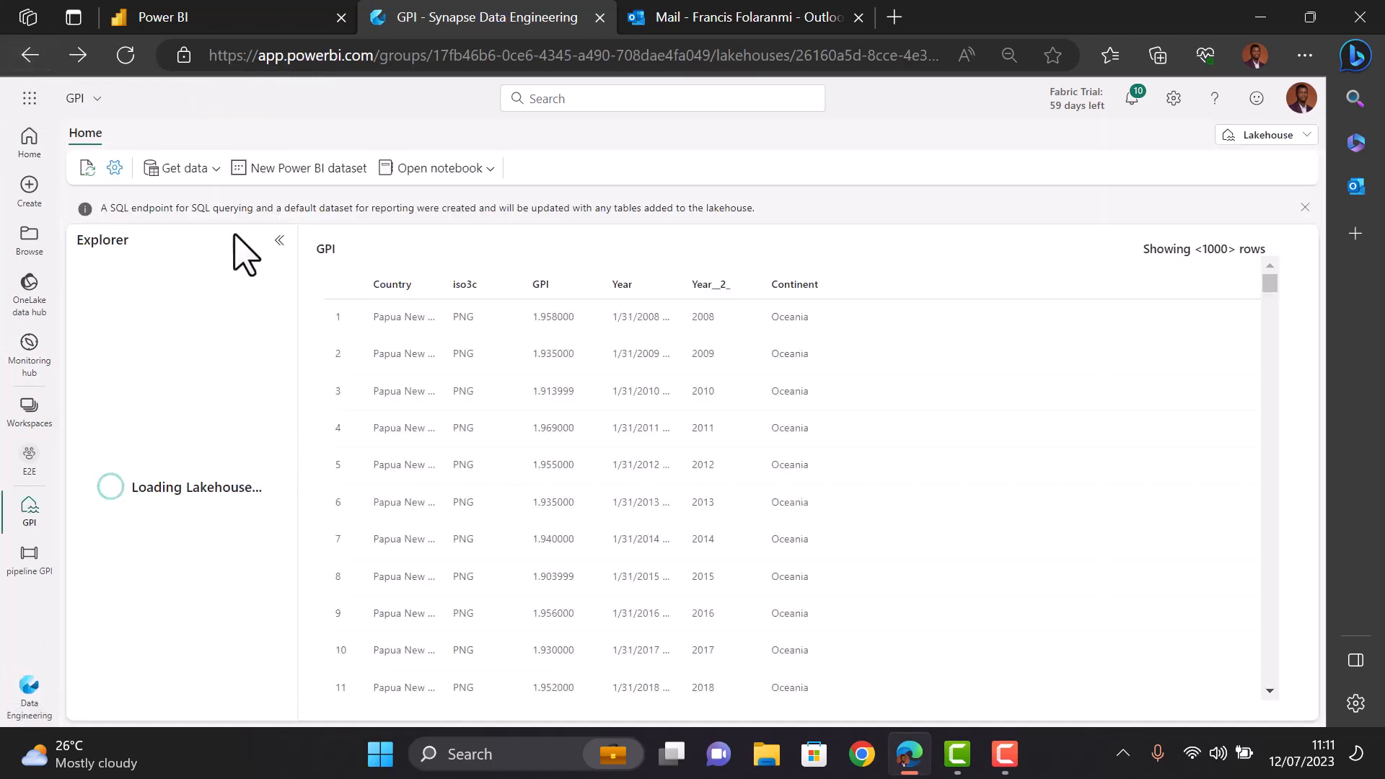
- Create a new notebook attached to the GPI lakehouse
left_click(489, 171)
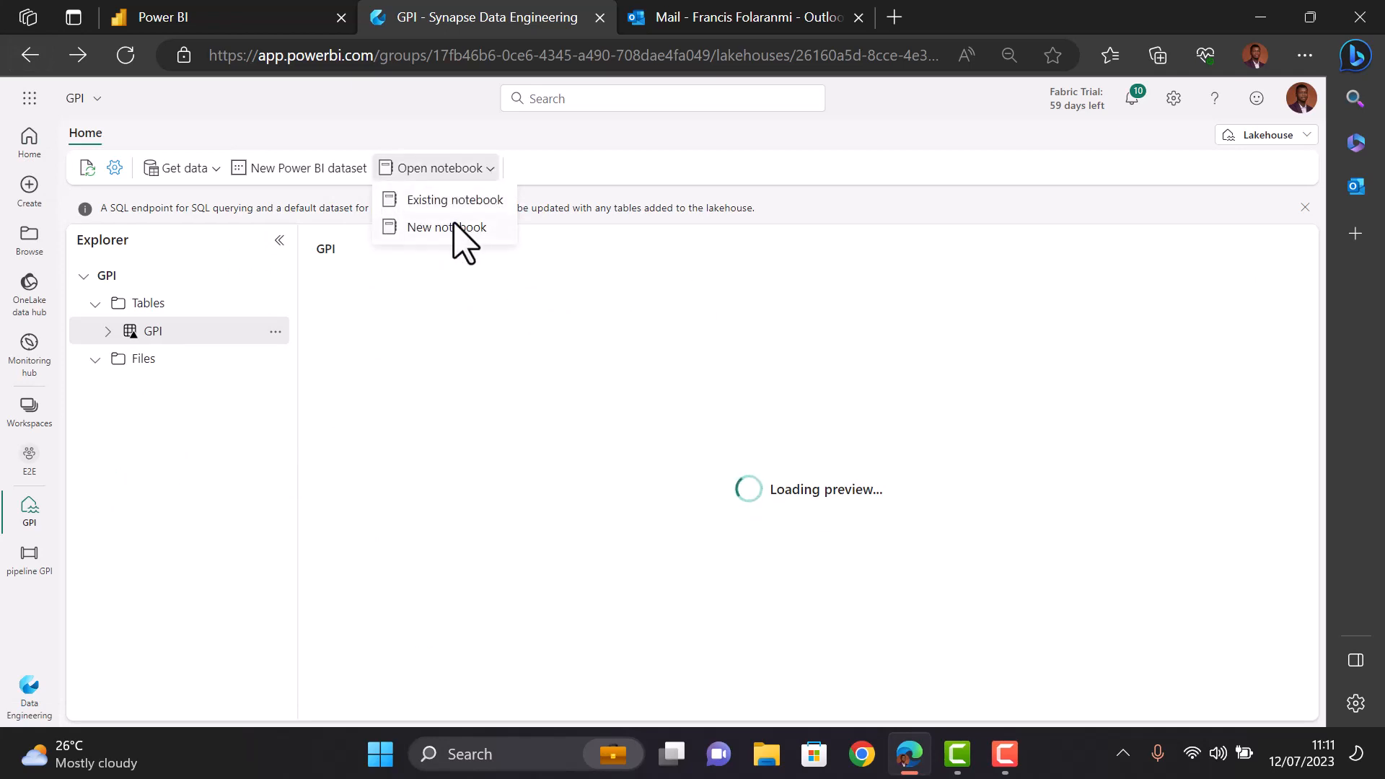
left_click(453, 225)
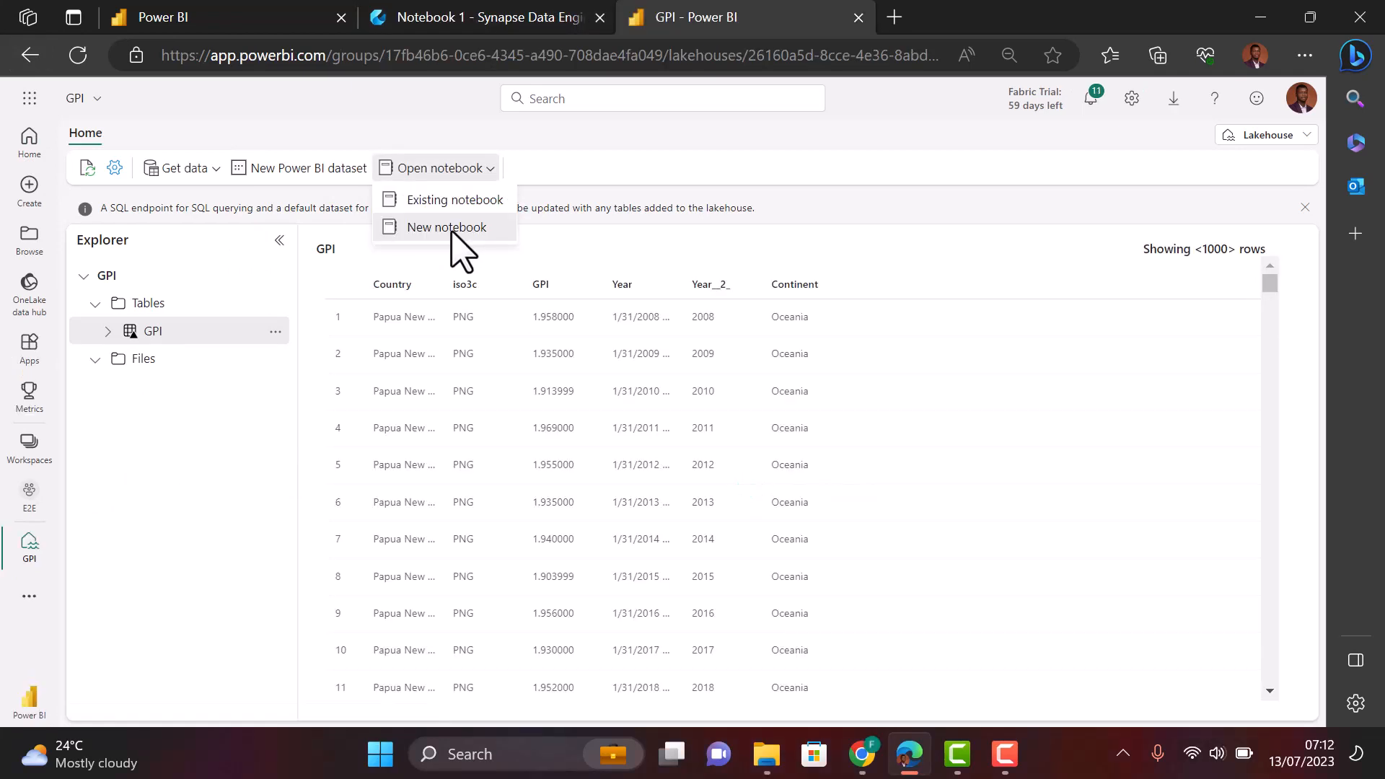
left_click(451, 228)
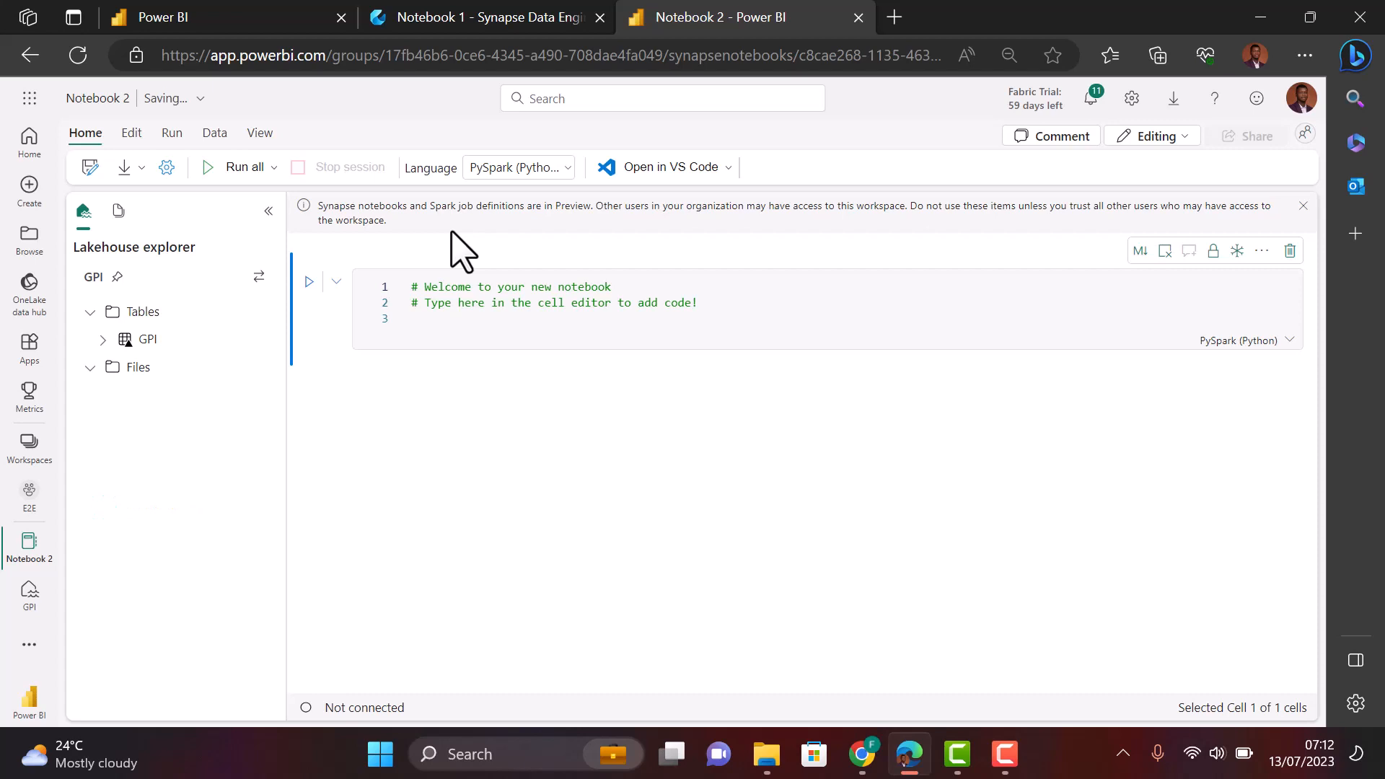
- Insert Spark code loading the GPI table via Load data and run the cell to preview rows
mouse_move(388, 366)
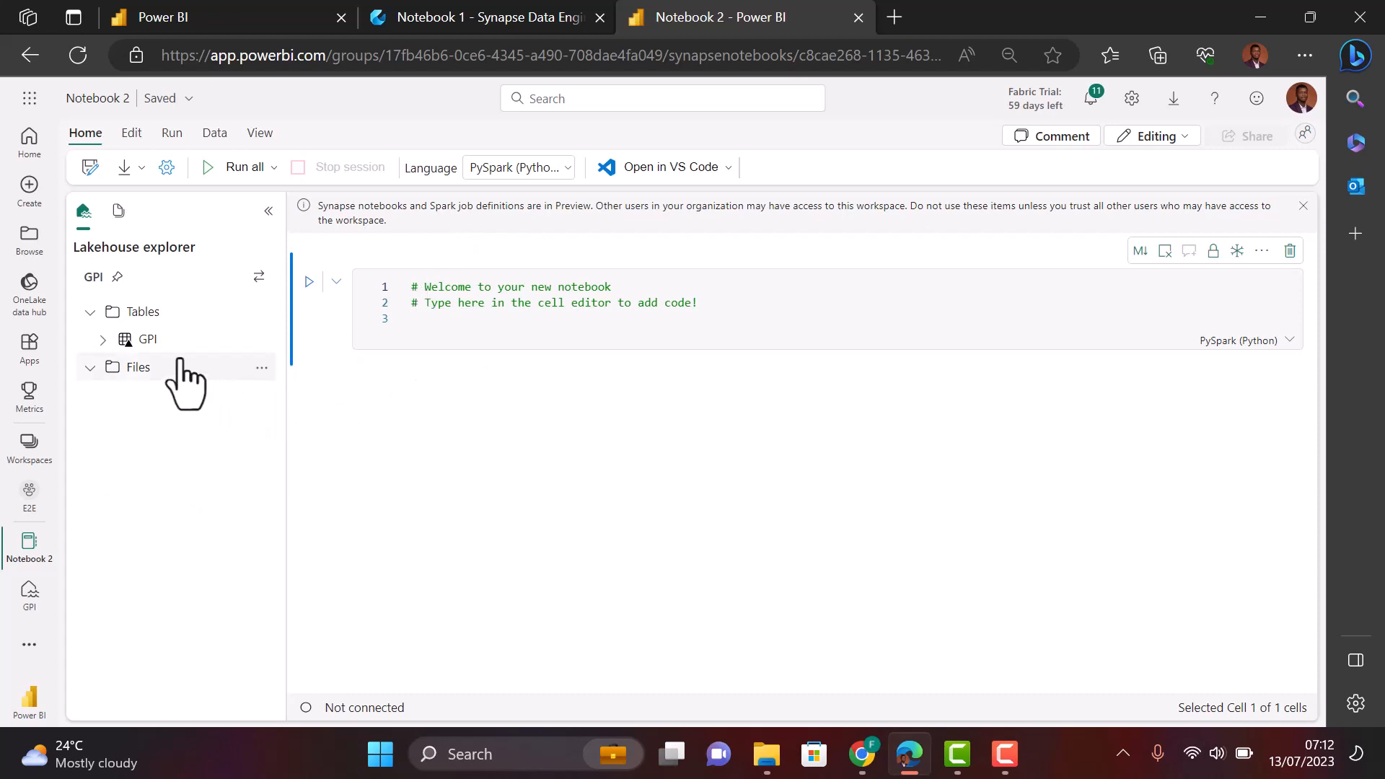
mouse_move(220, 342)
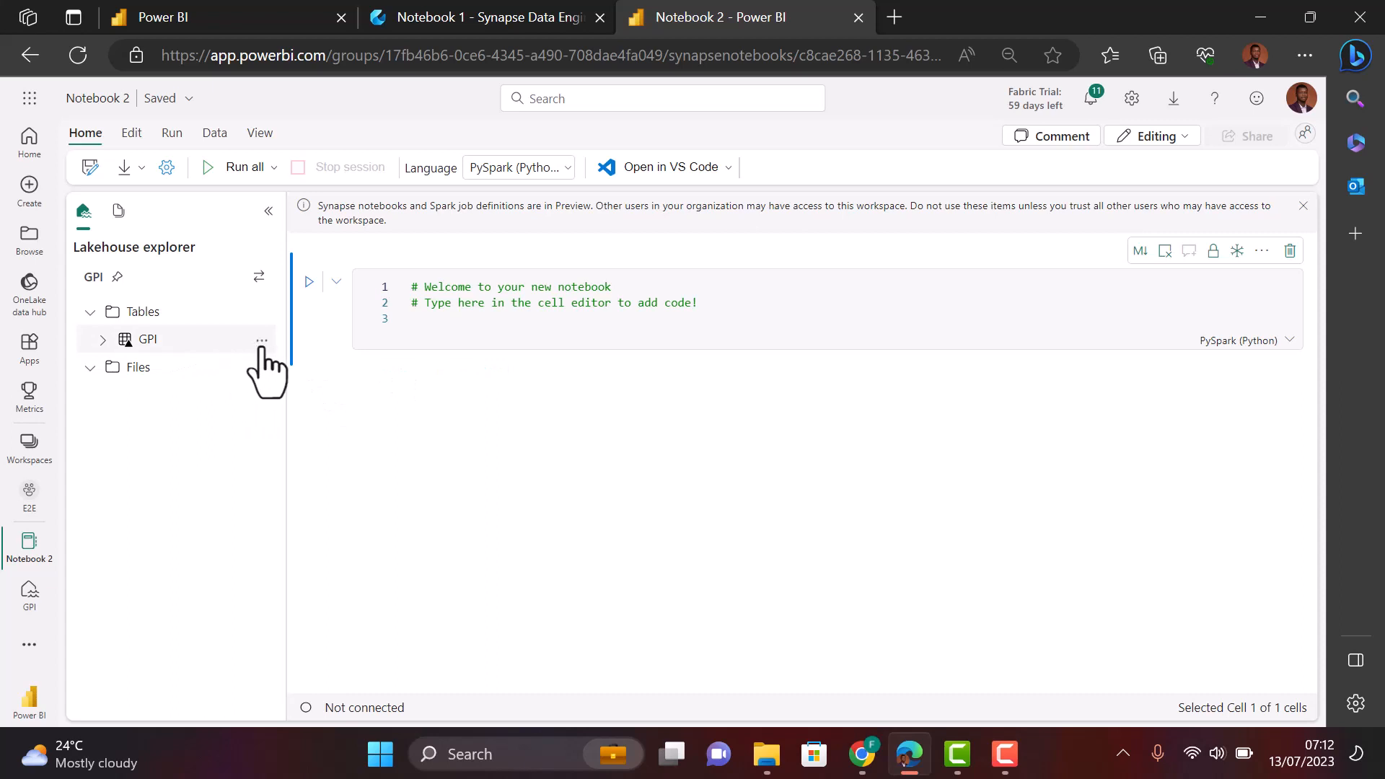
left_click(262, 344)
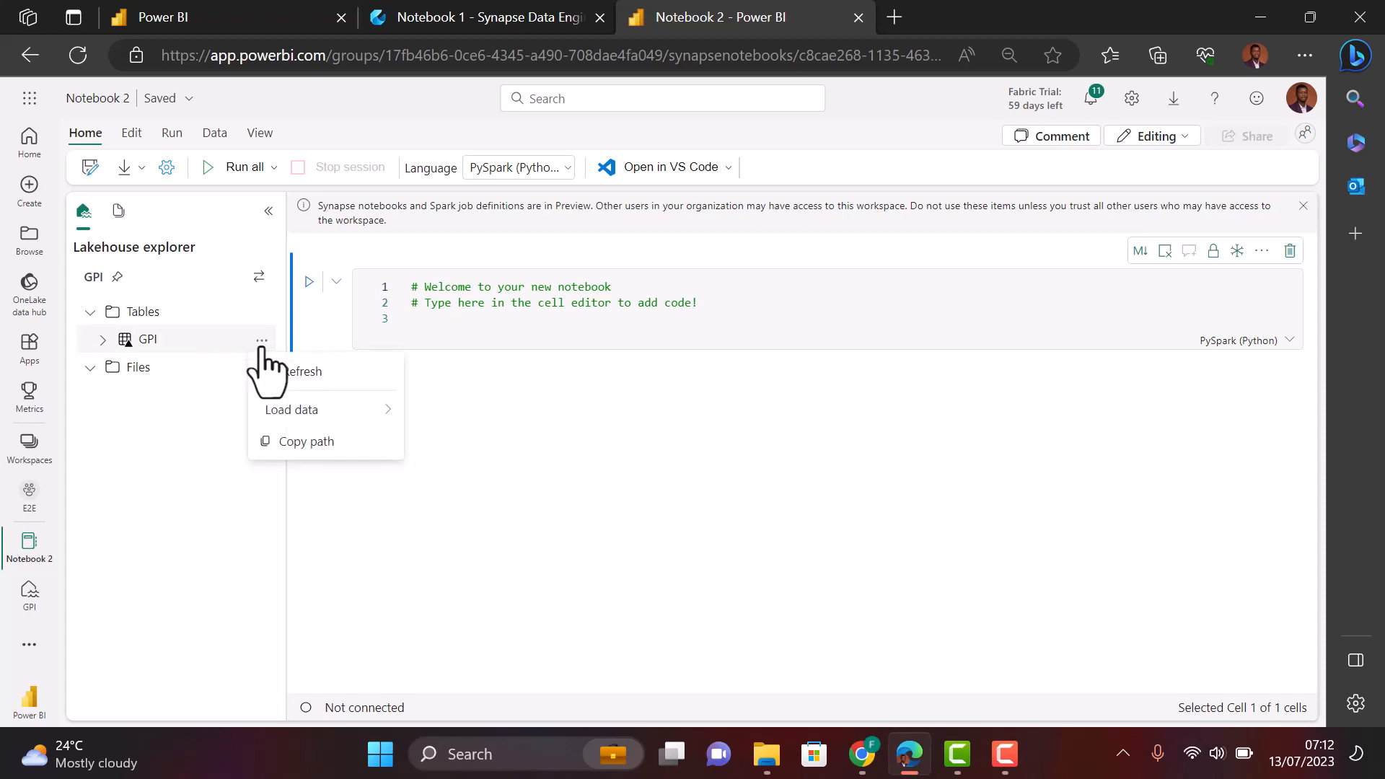
mouse_move(369, 412)
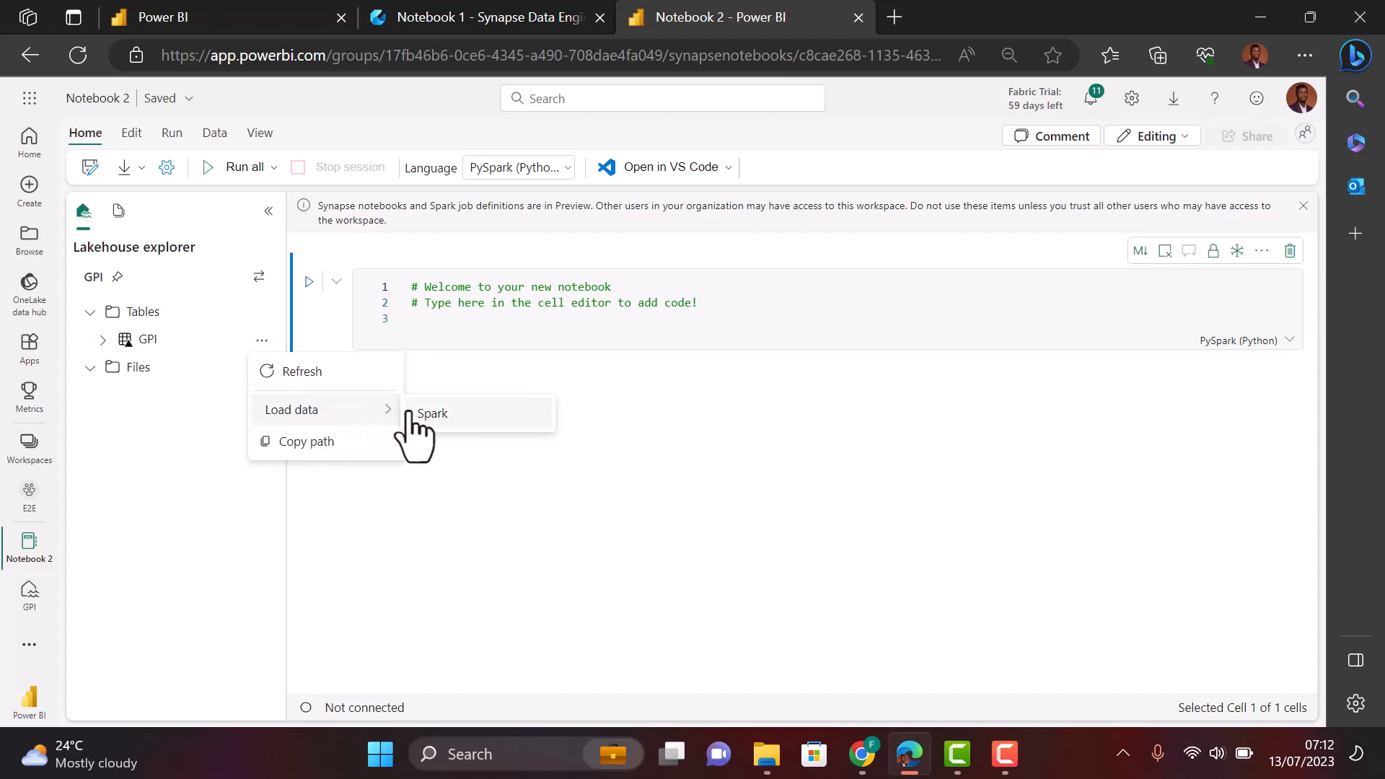
left_click(433, 414)
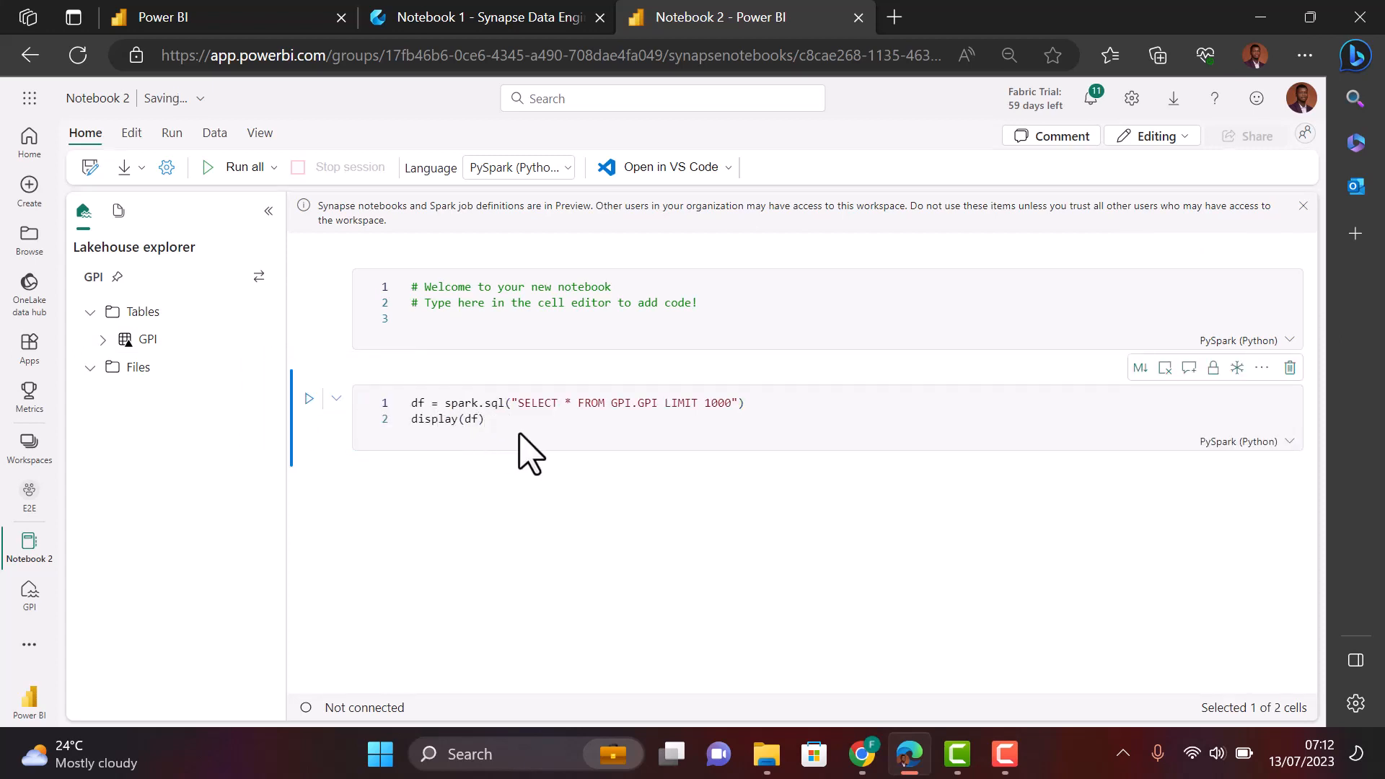
left_click(496, 422)
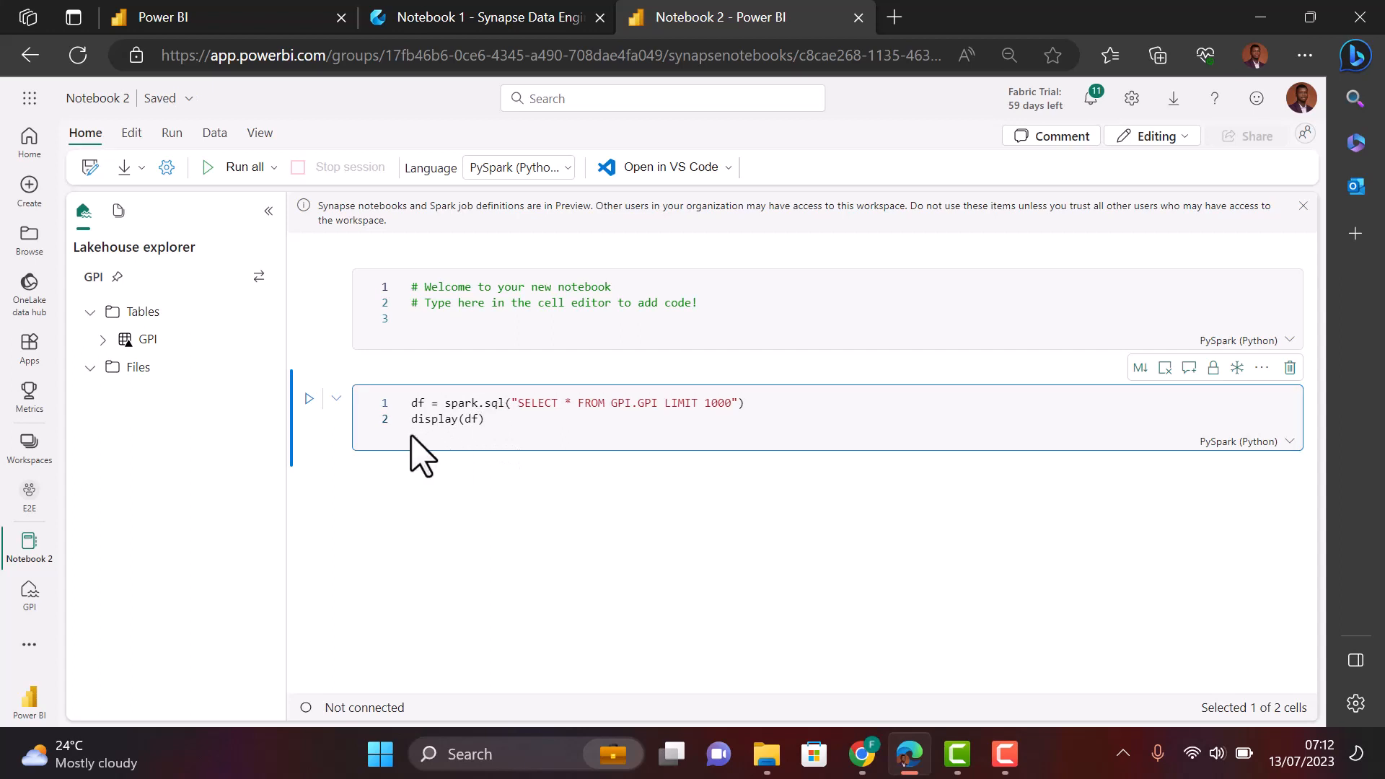
left_click(308, 401)
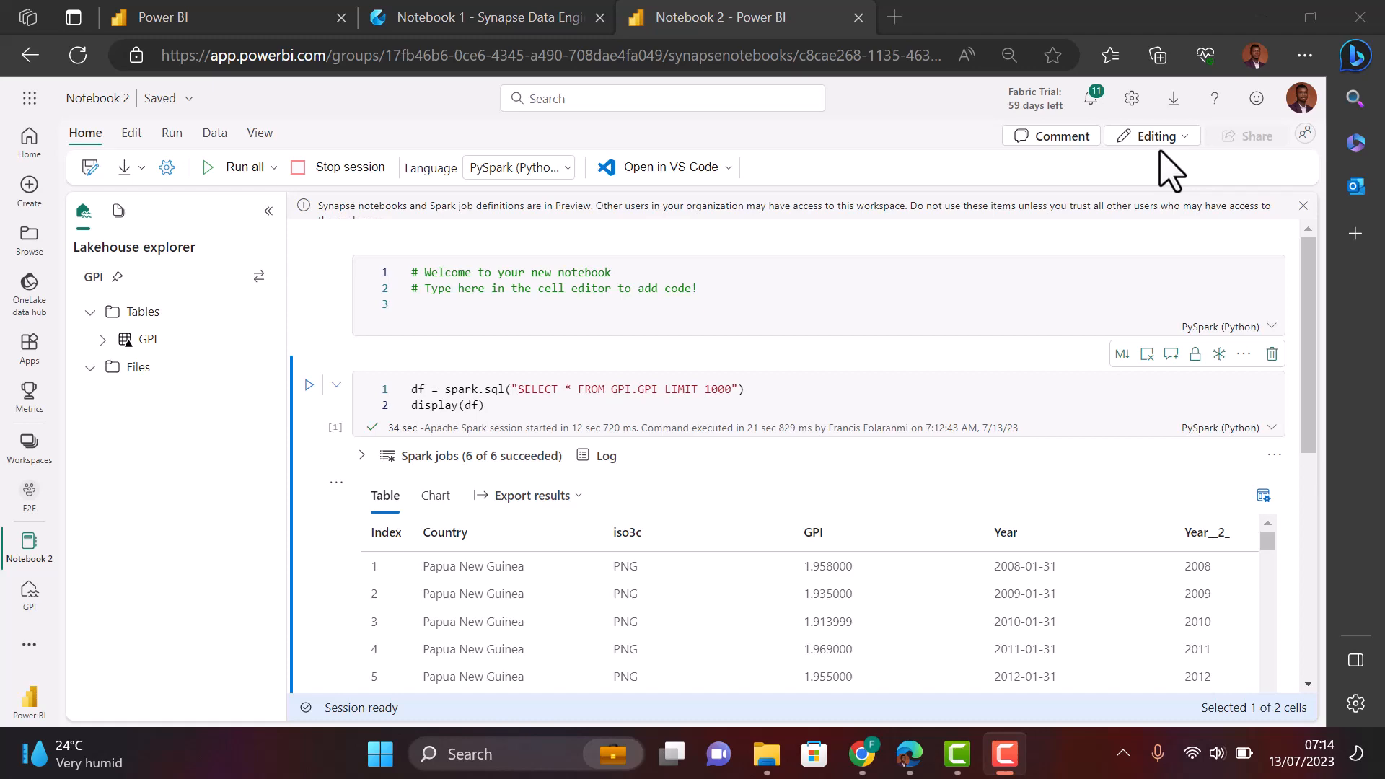
- Ask ChatGPT: 'can you please write code for machine model for arima'
key("alt+Tab")
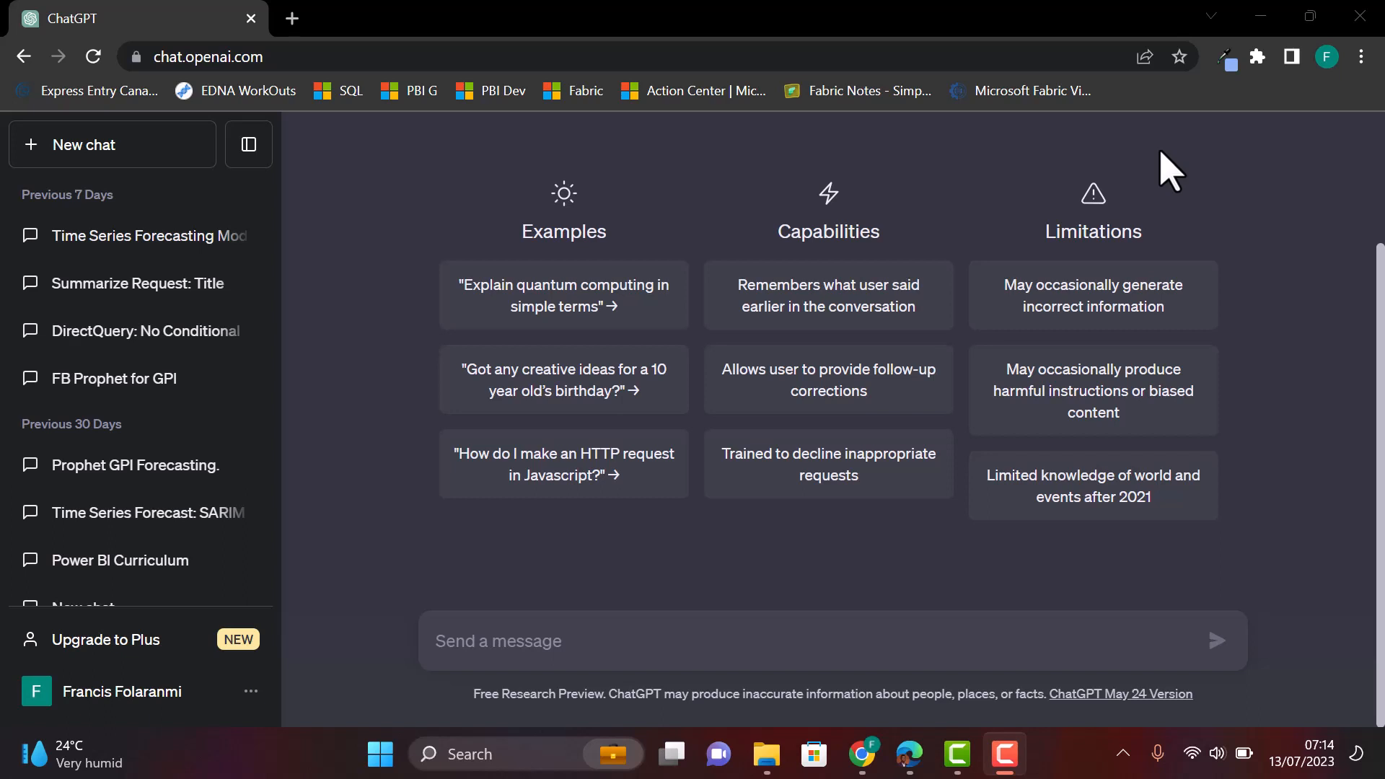
left_click(539, 649)
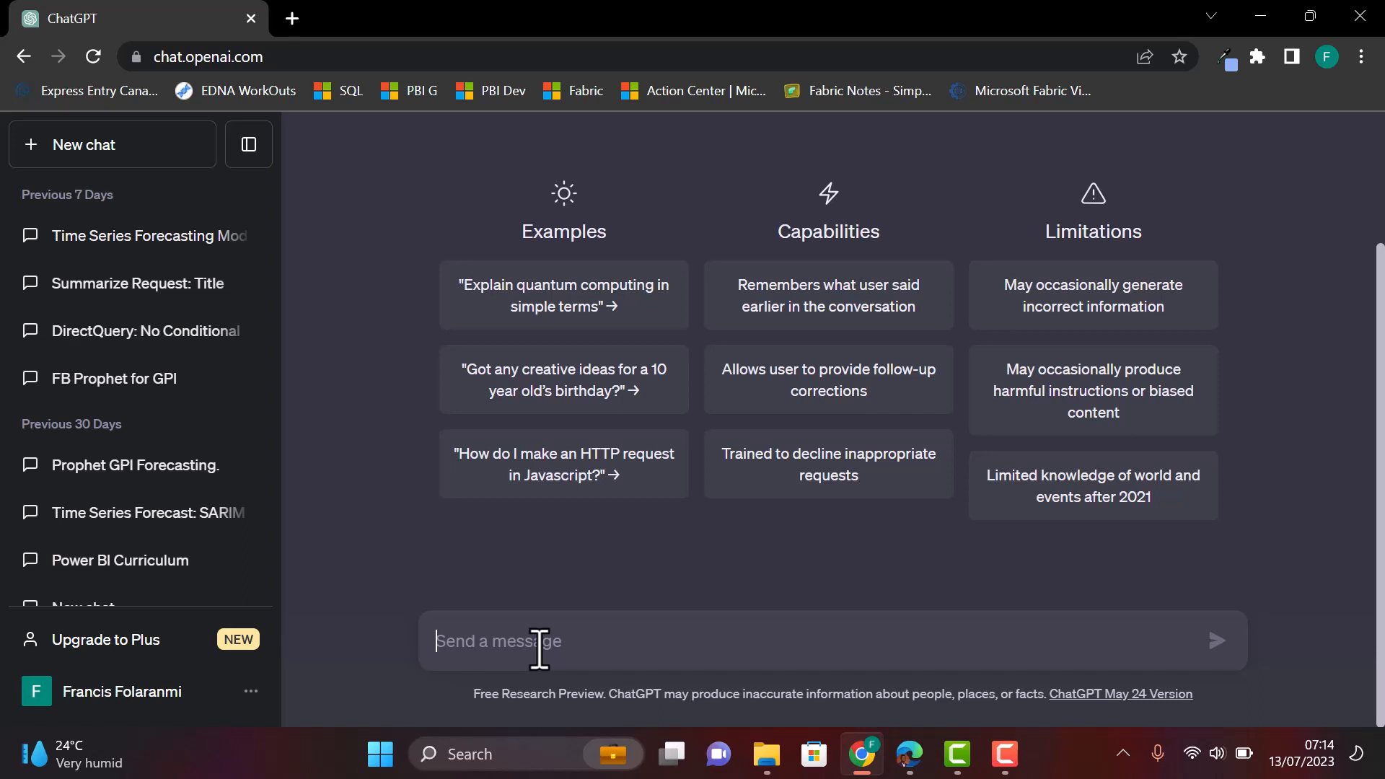
type("can y")
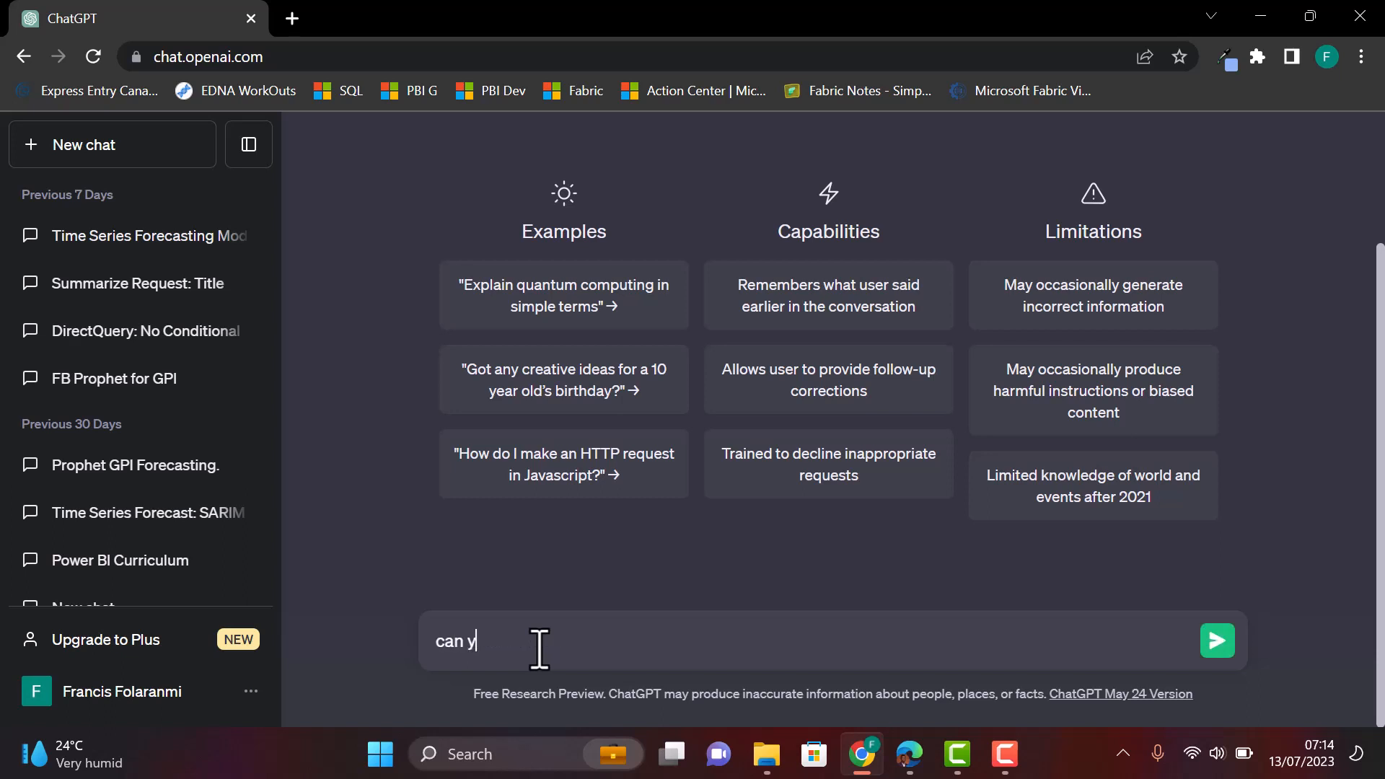
type("ou please write code forn")
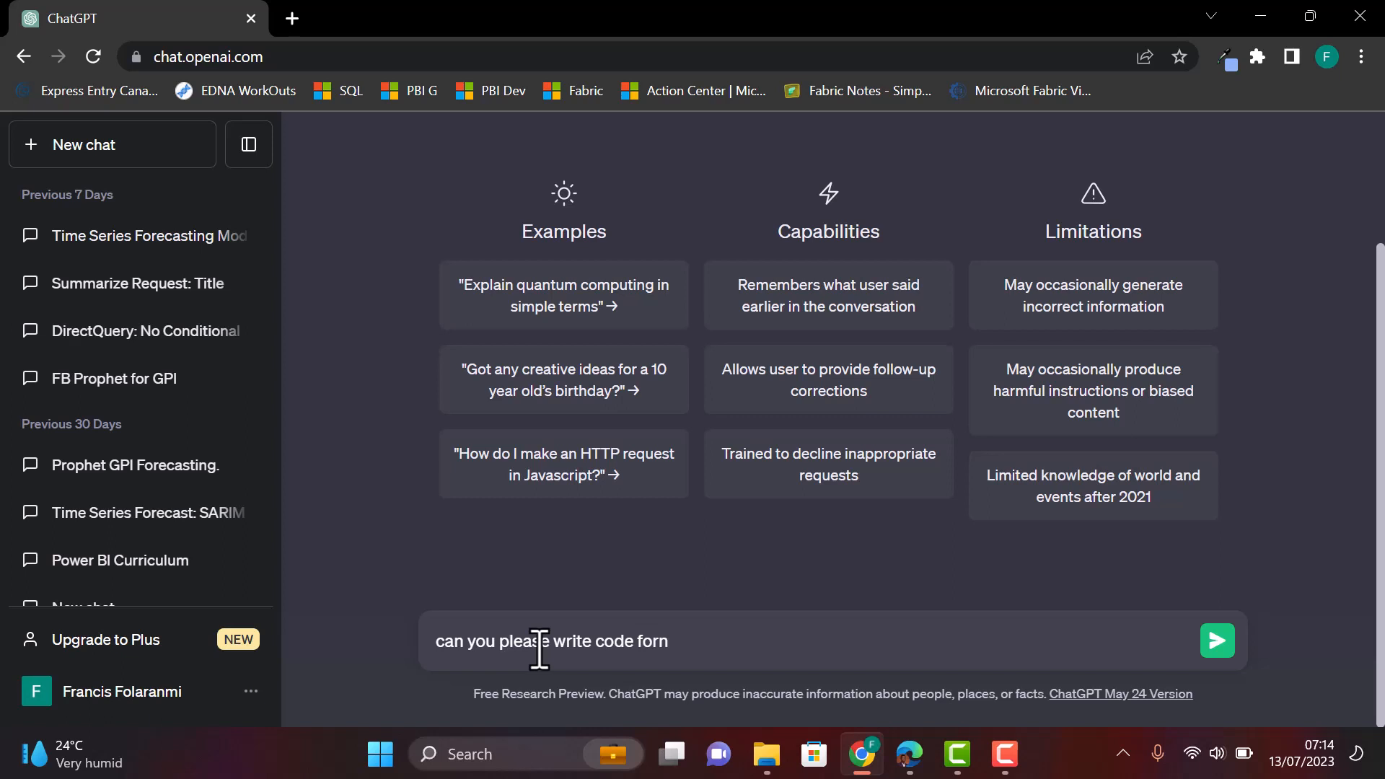
key("BackSpace")
type("machine model")
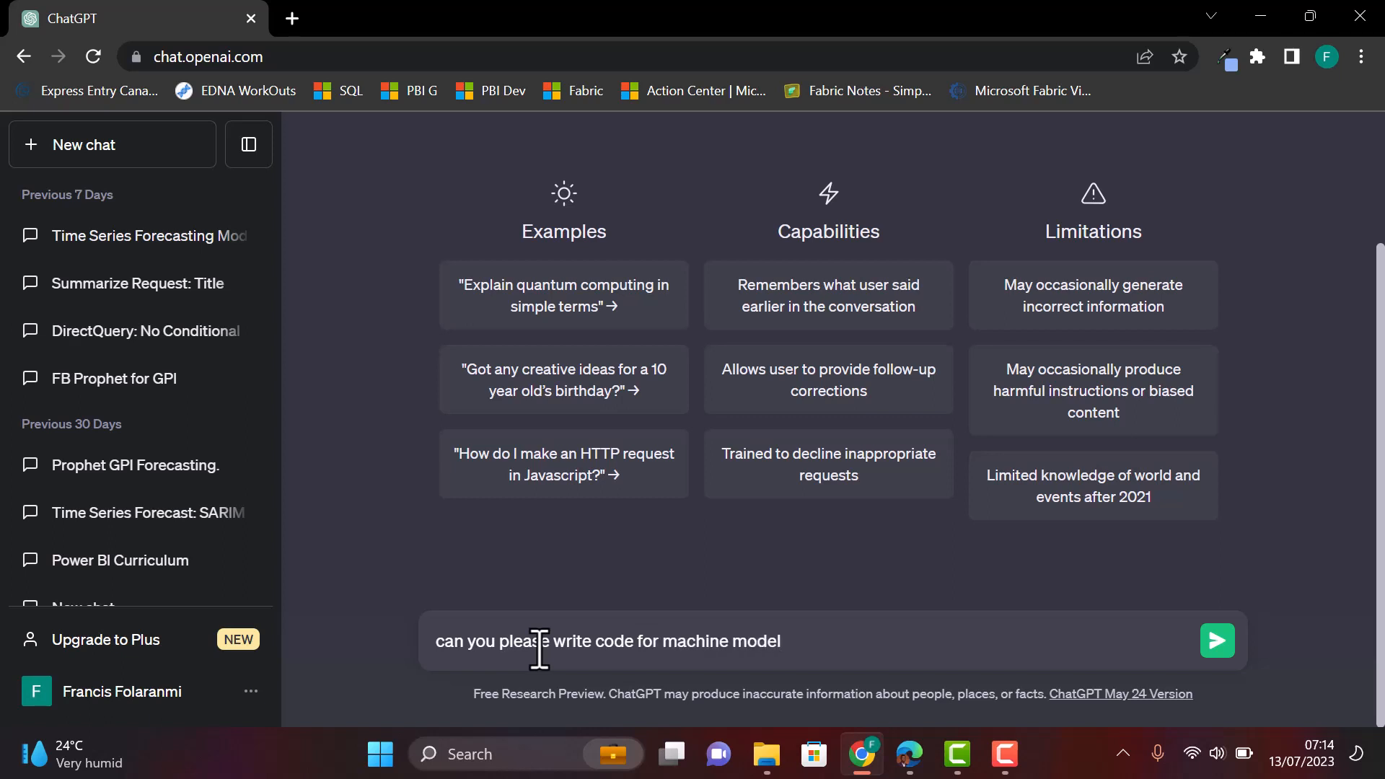
type(" for arima")
key("Return")
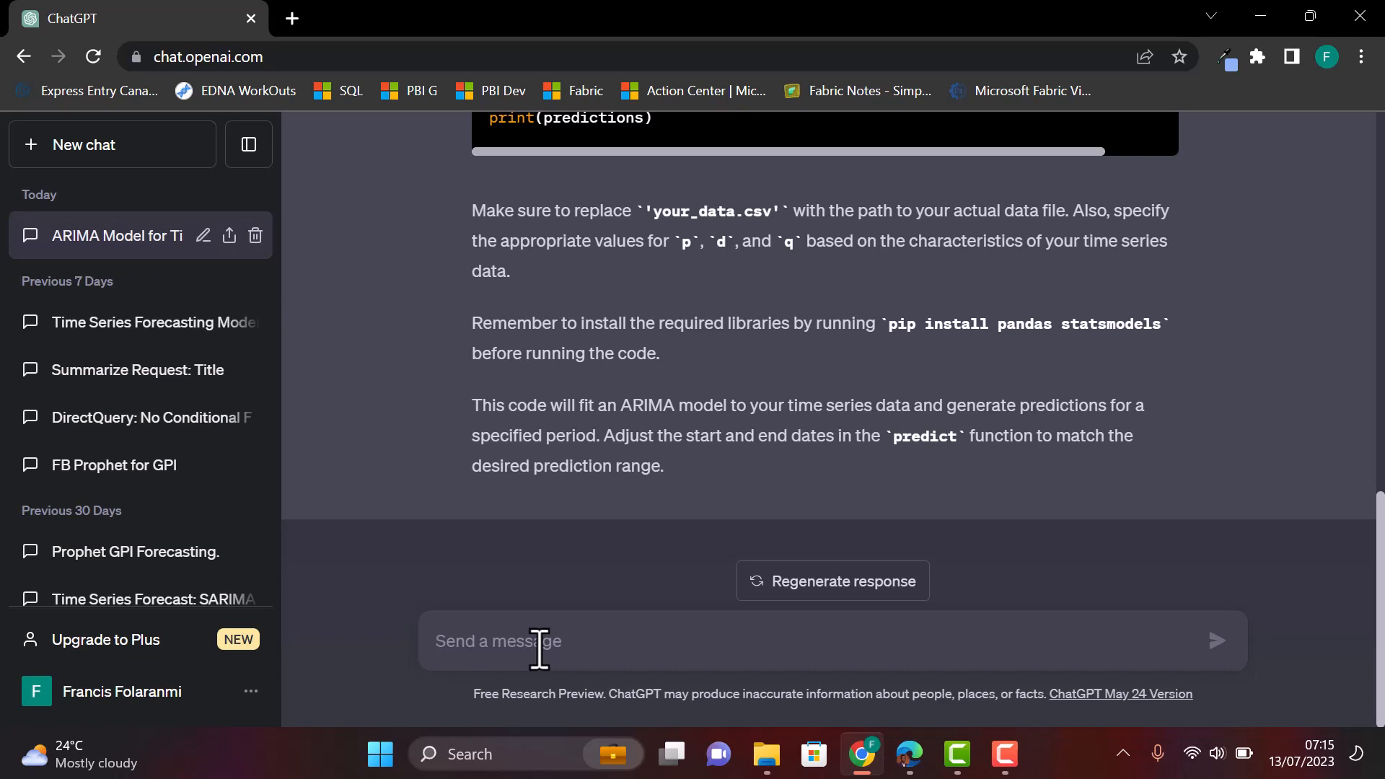
- Ask ChatGPT 'what are time forecasting model examples'
type("wh")
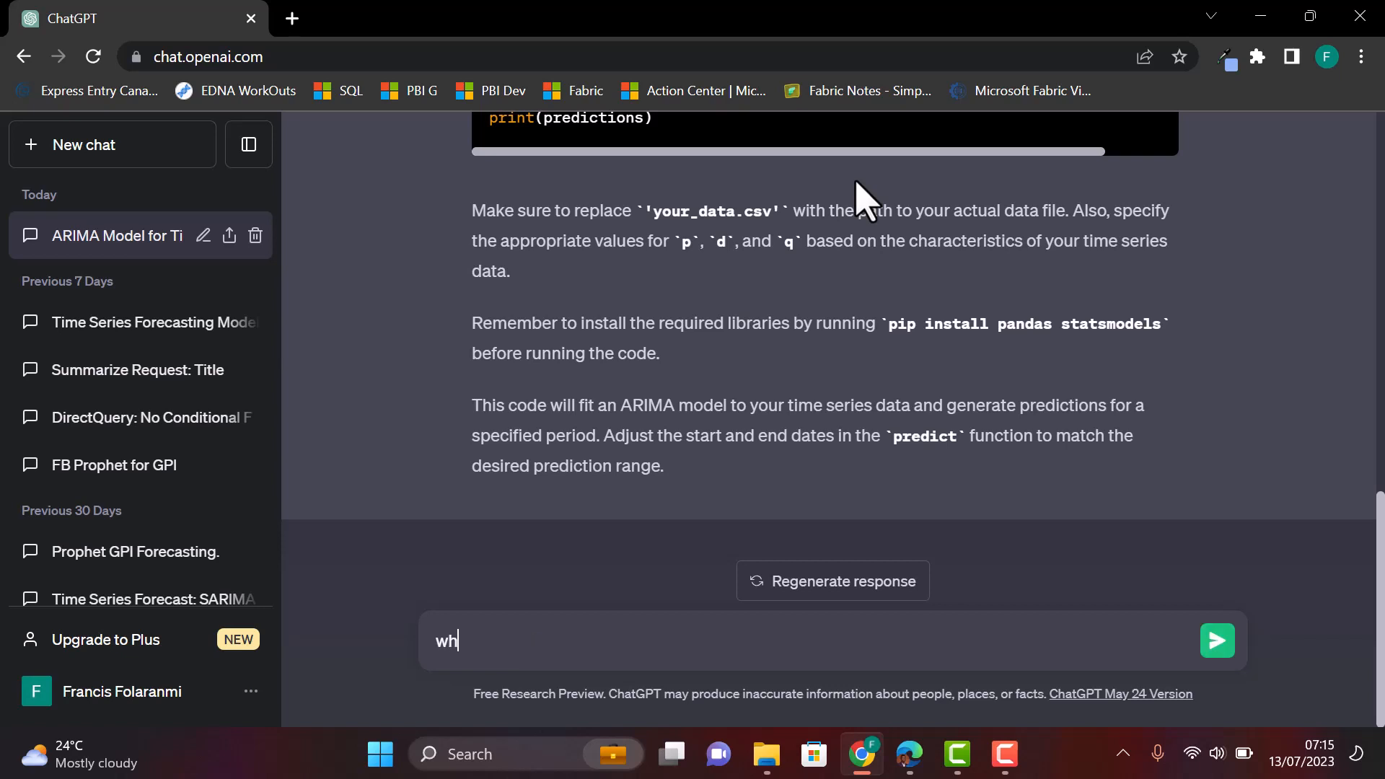
type("at are time forec")
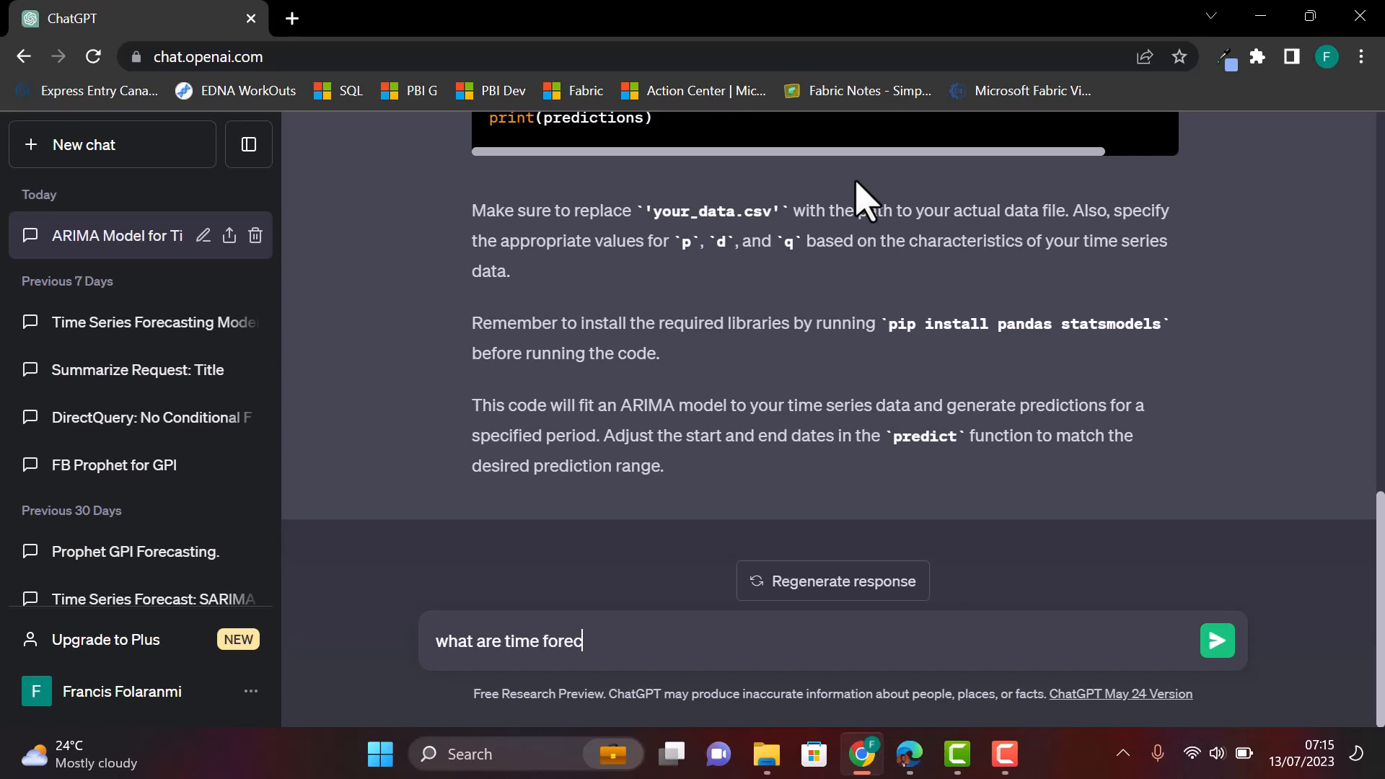
type("asting model ")
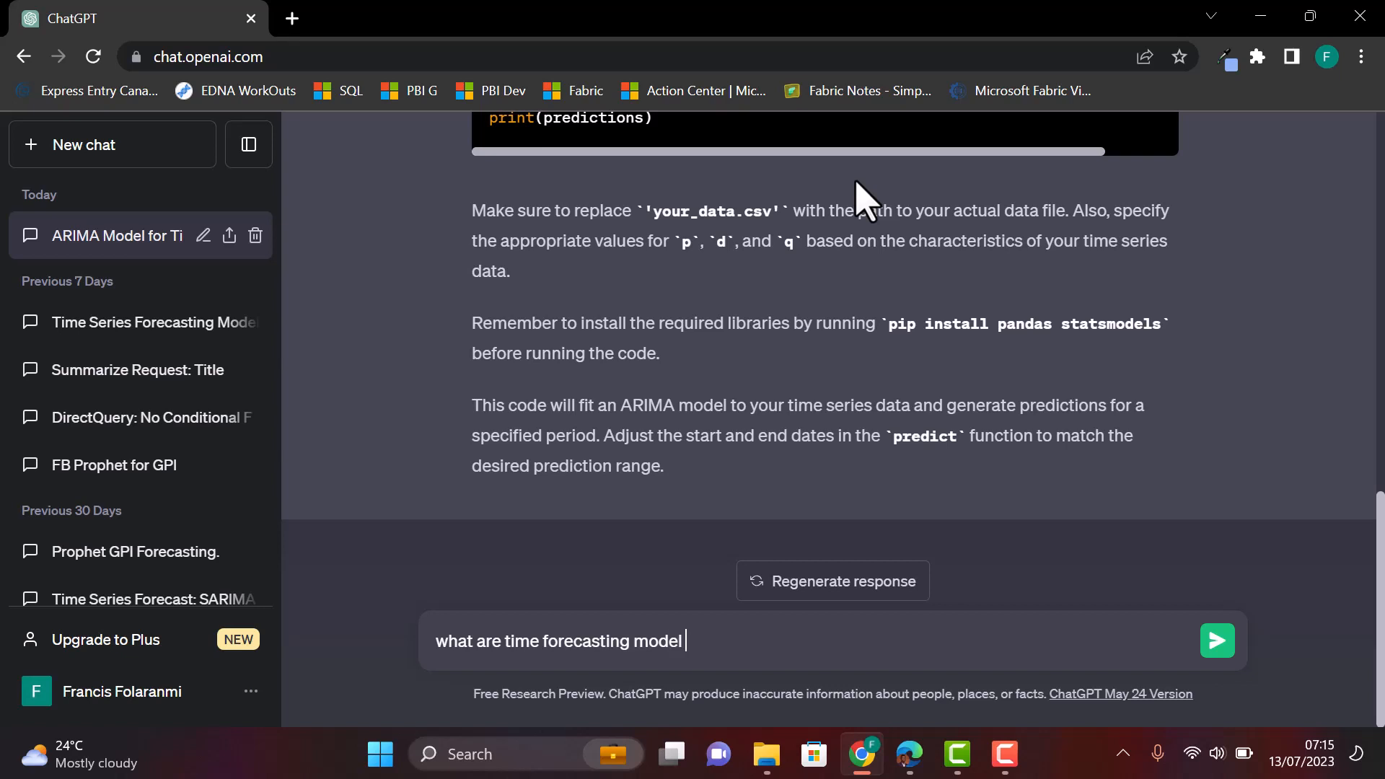
type("examples")
key("Return")
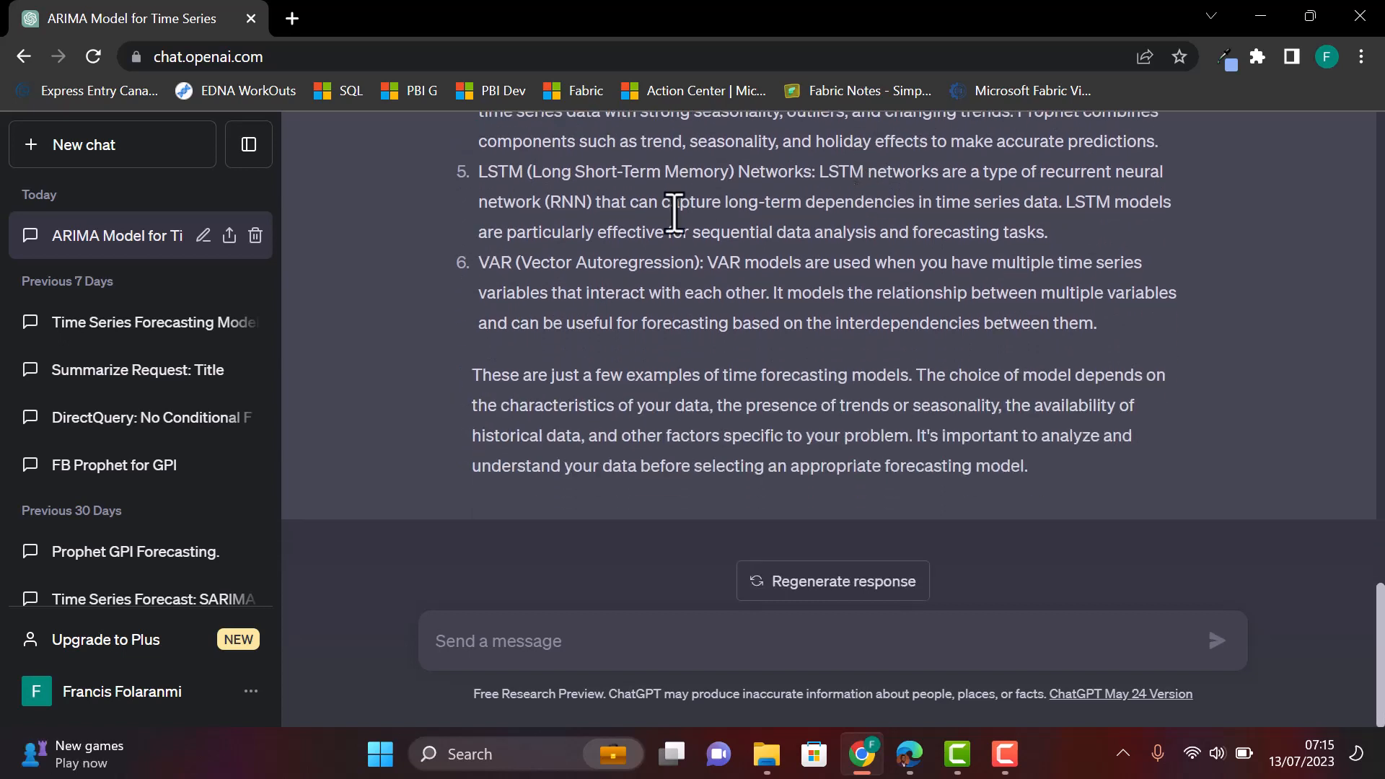
- Ask ChatGPT for ARIMA code assuming dataframe df with columns gpi, year, country
left_click(526, 613)
type("wr")
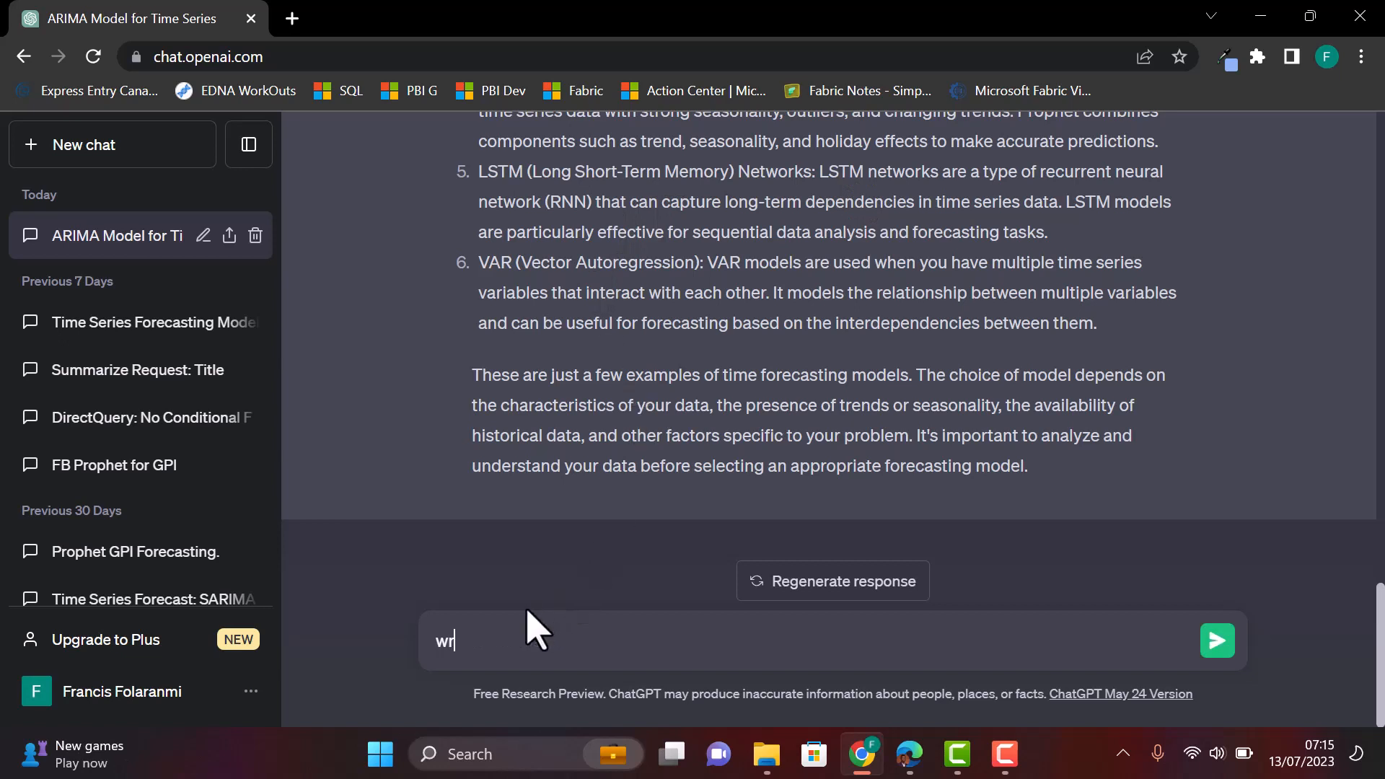
type("ite me machine code f")
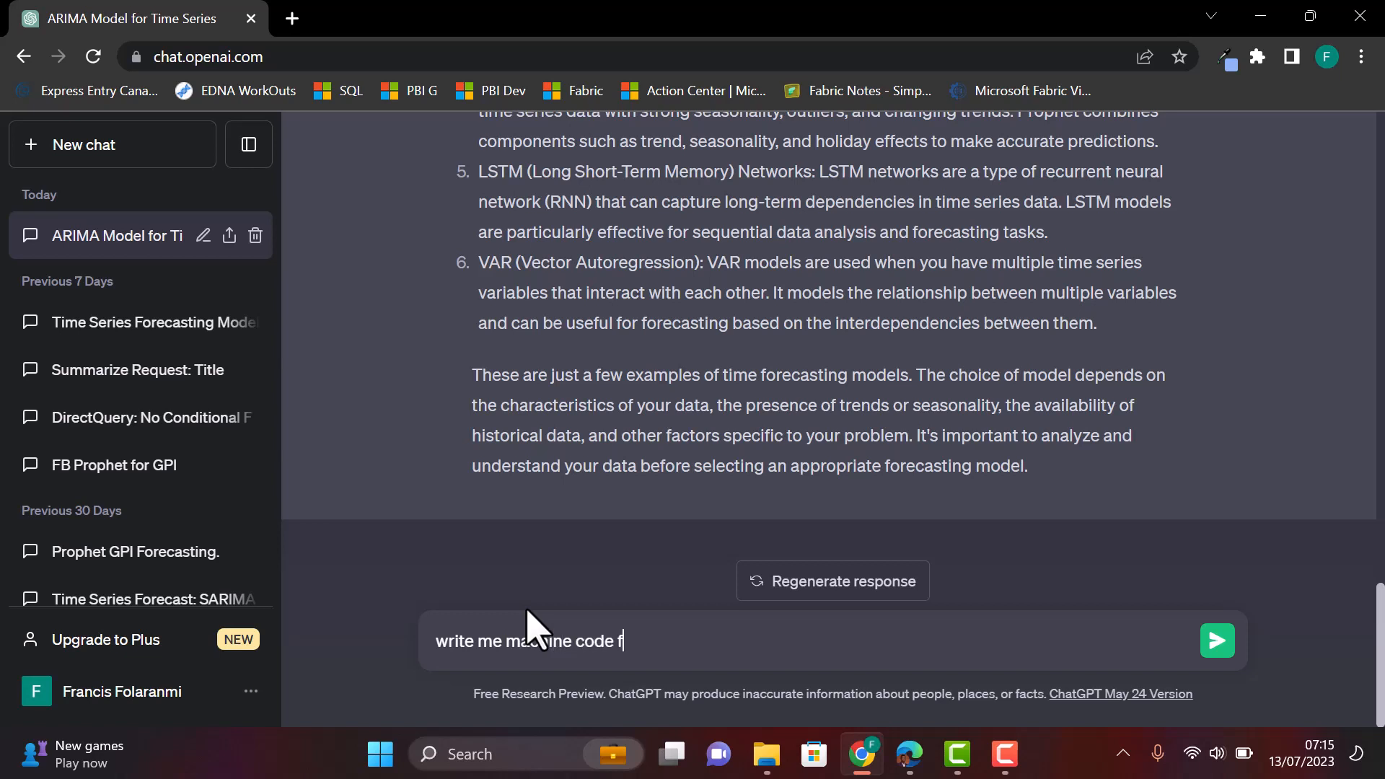
type("or arima model ")
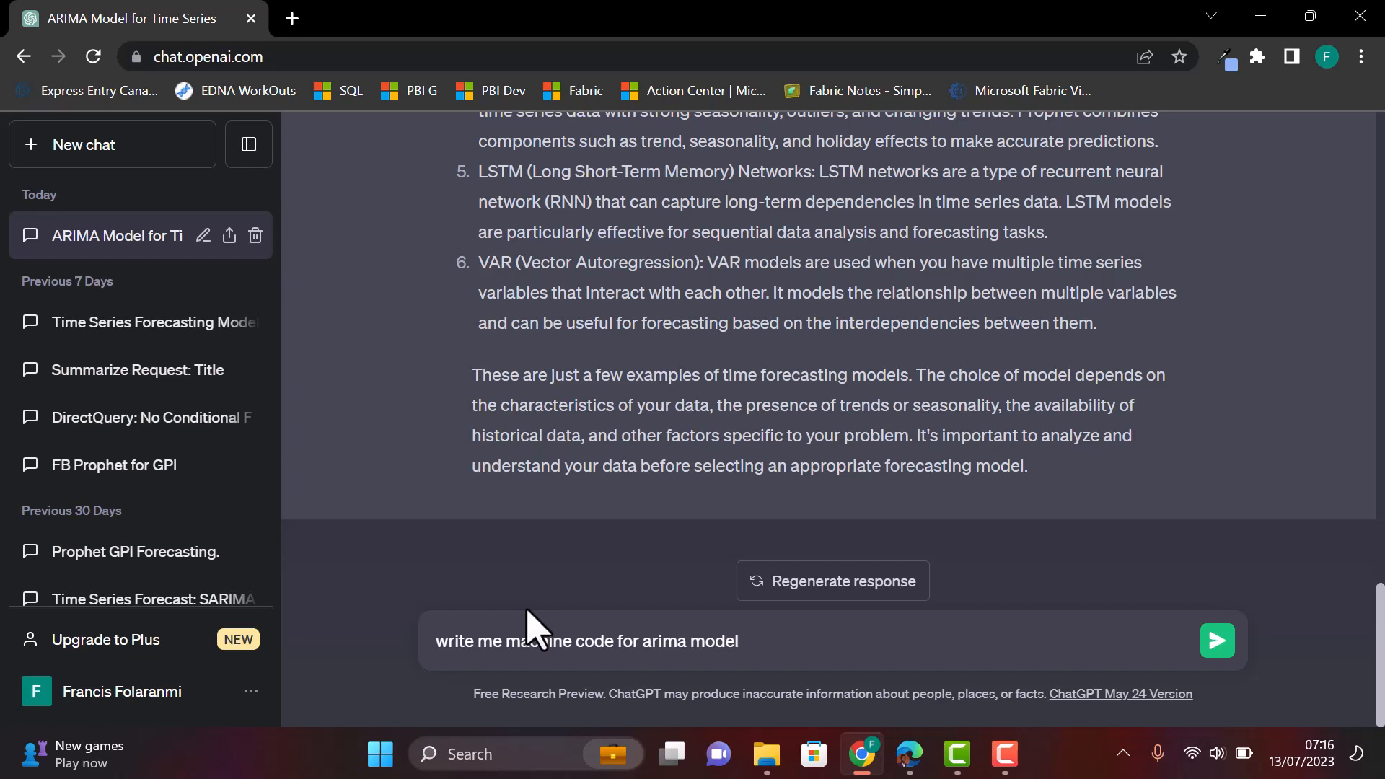
type("asuuming my data")
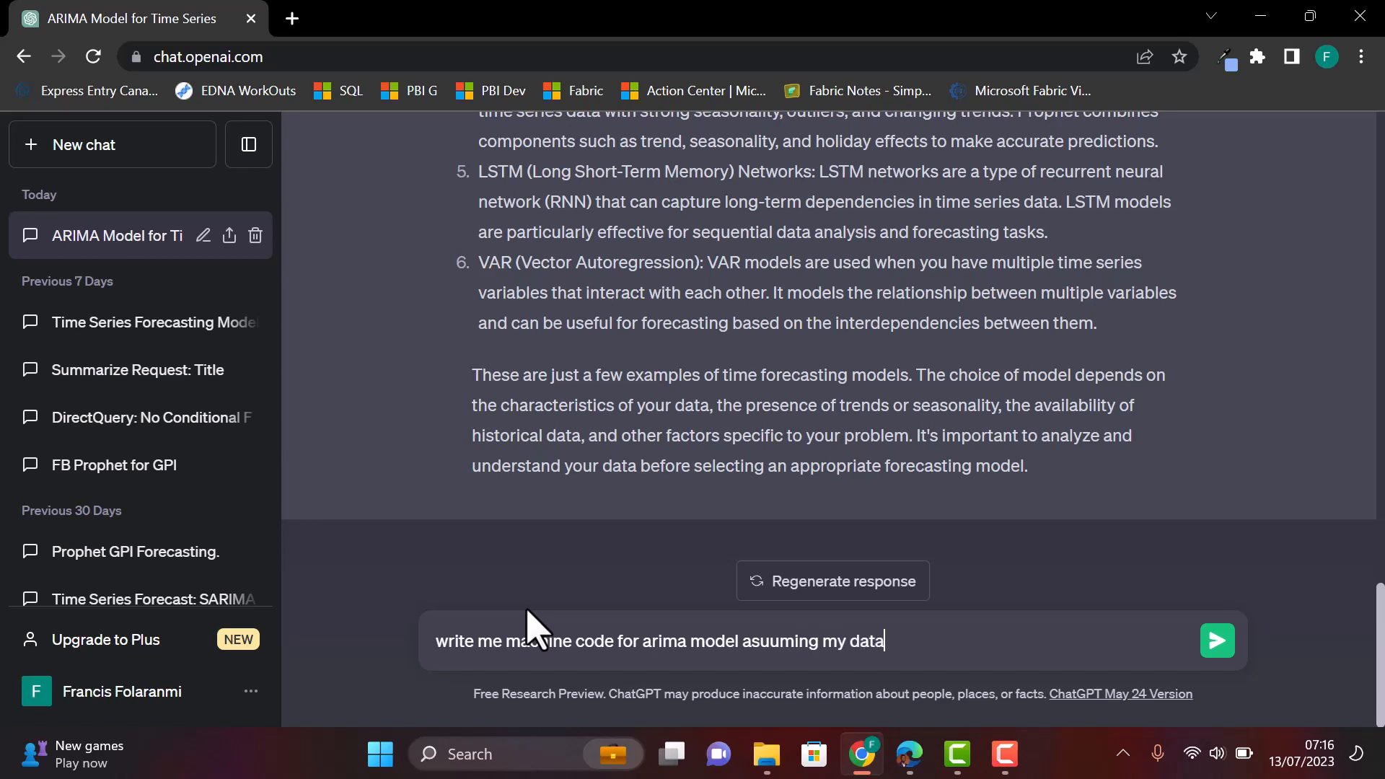
type("frame is saved")
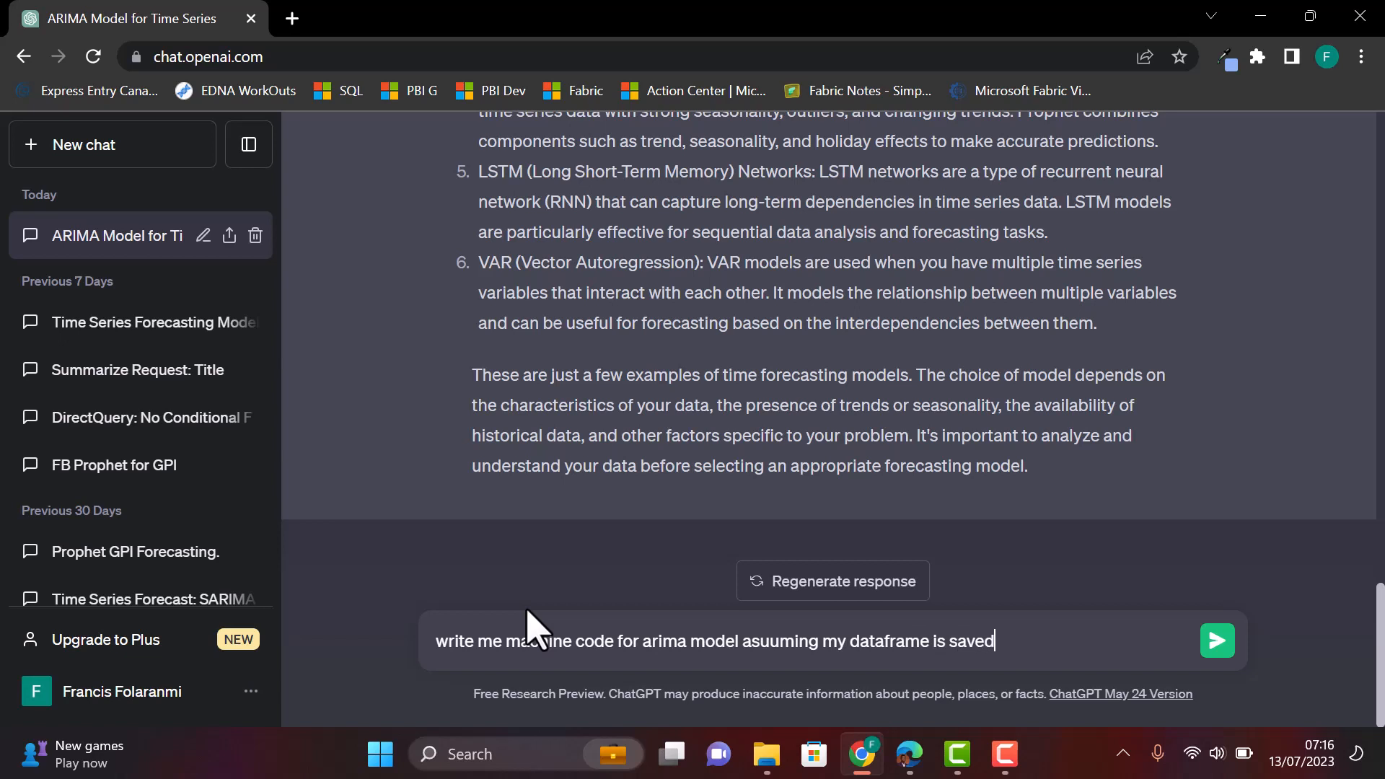
type(" as df and i have t")
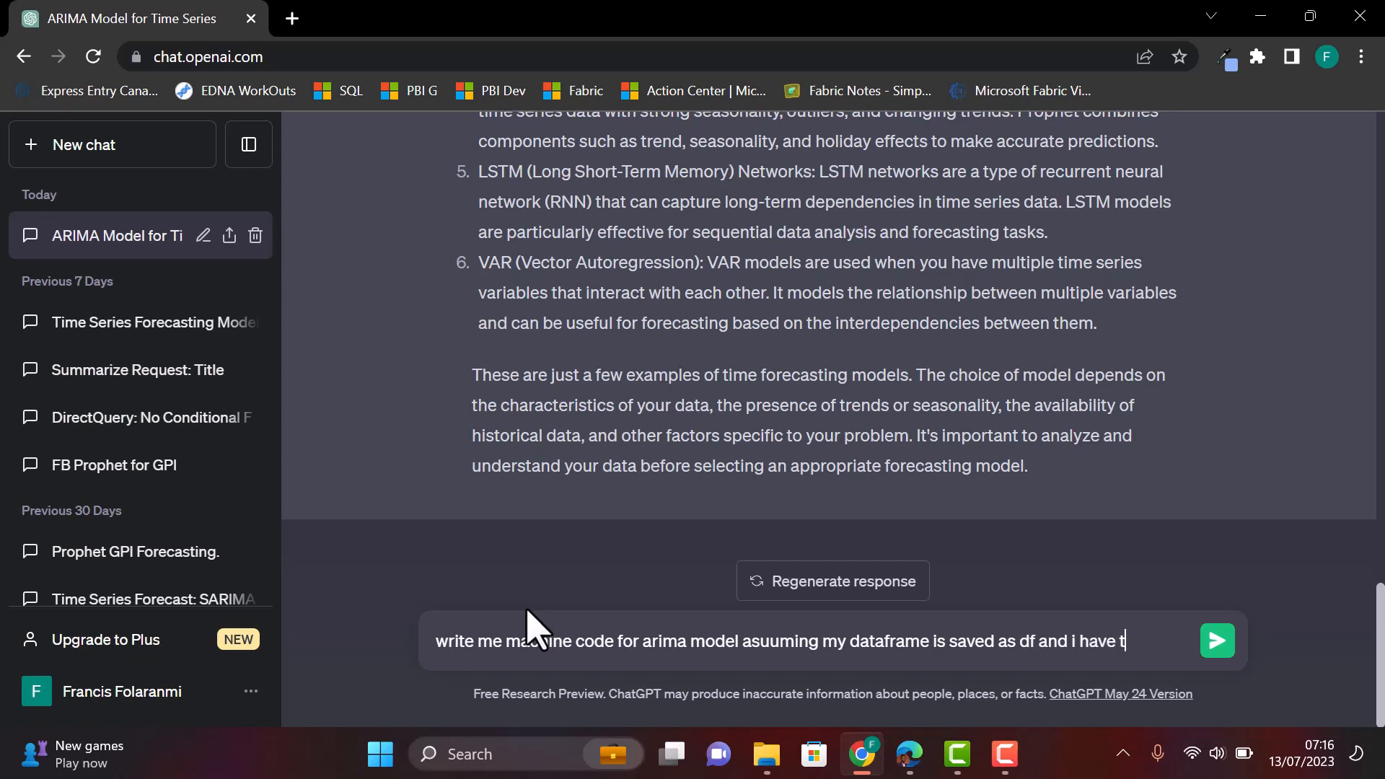
type("he following co")
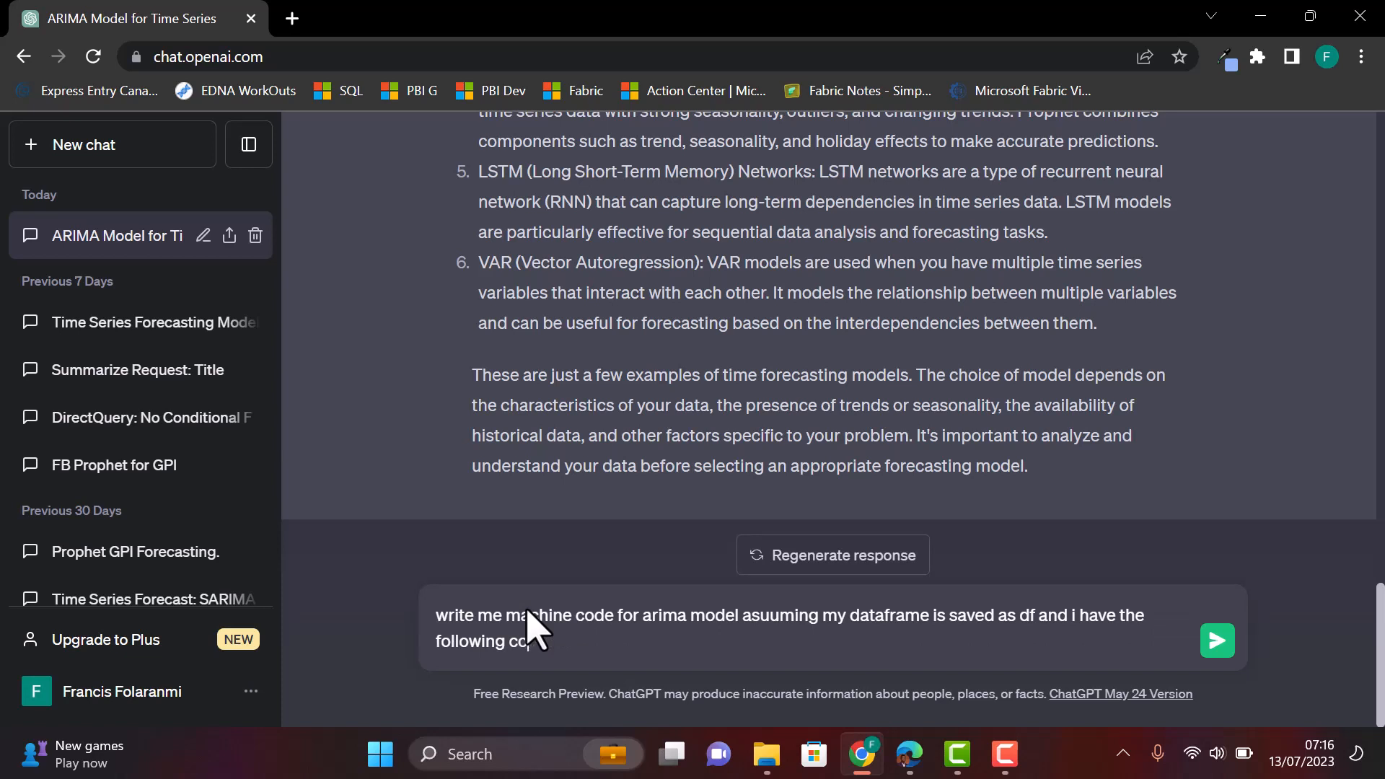
type("lumns")
type("gpi, year, country")
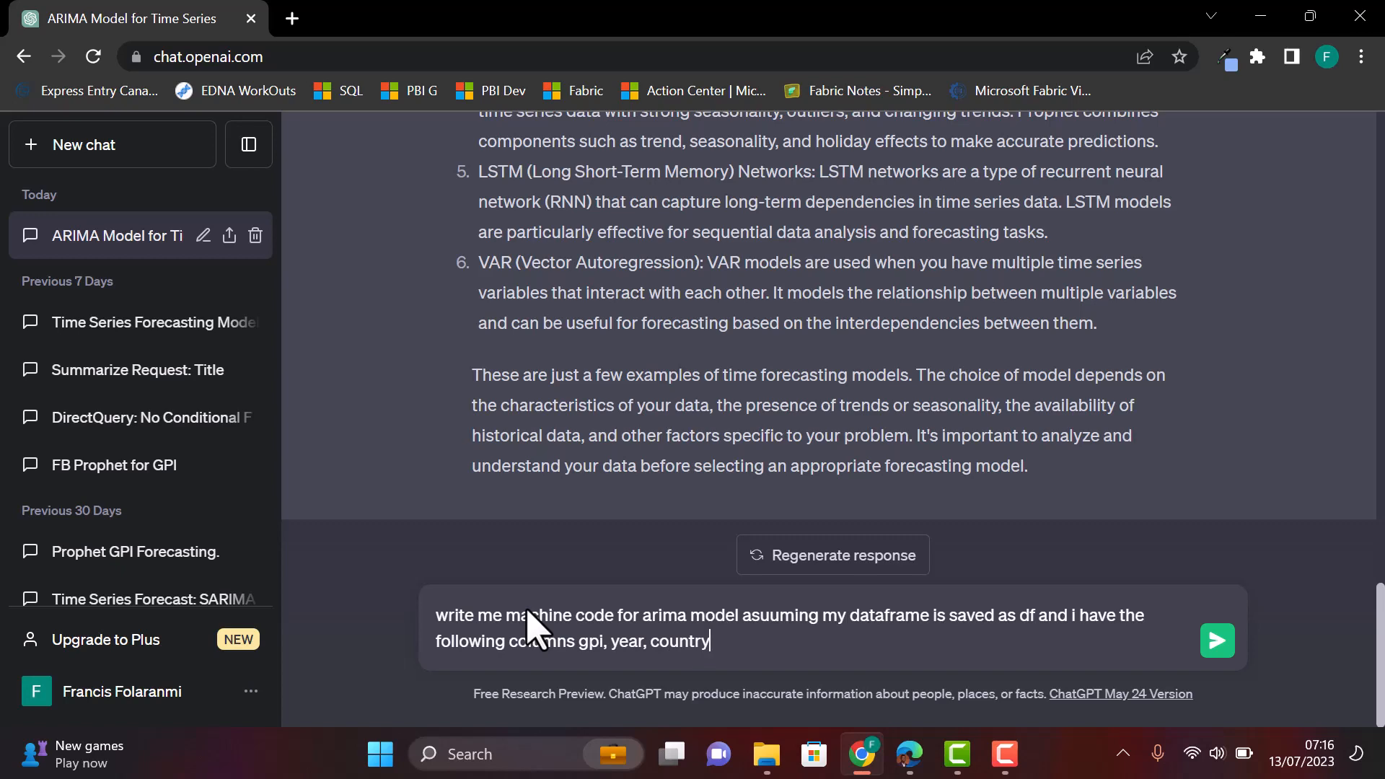
key("Return")
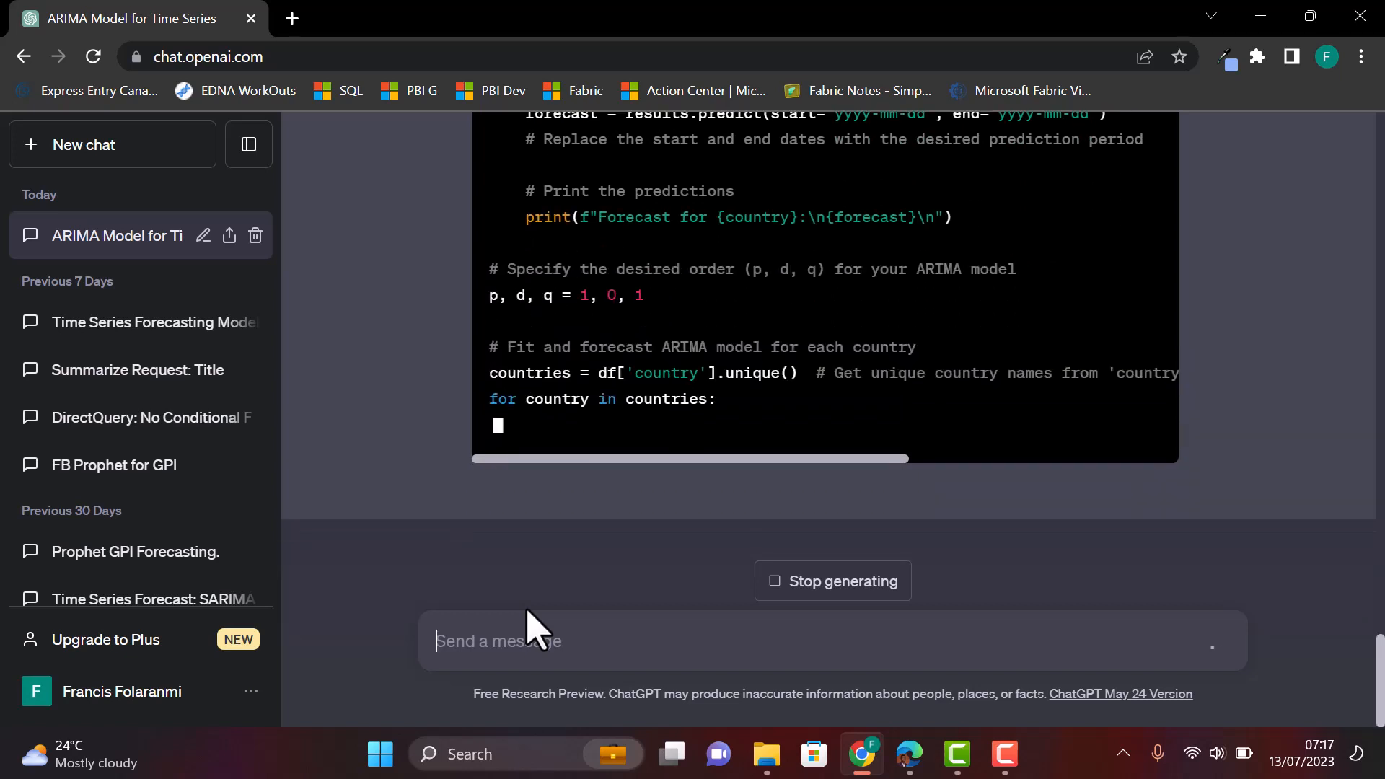
- Ask ChatGPT for Facebook Prophet machine-learning code using the same dataset and columns
left_click(607, 640)
type("wriye")
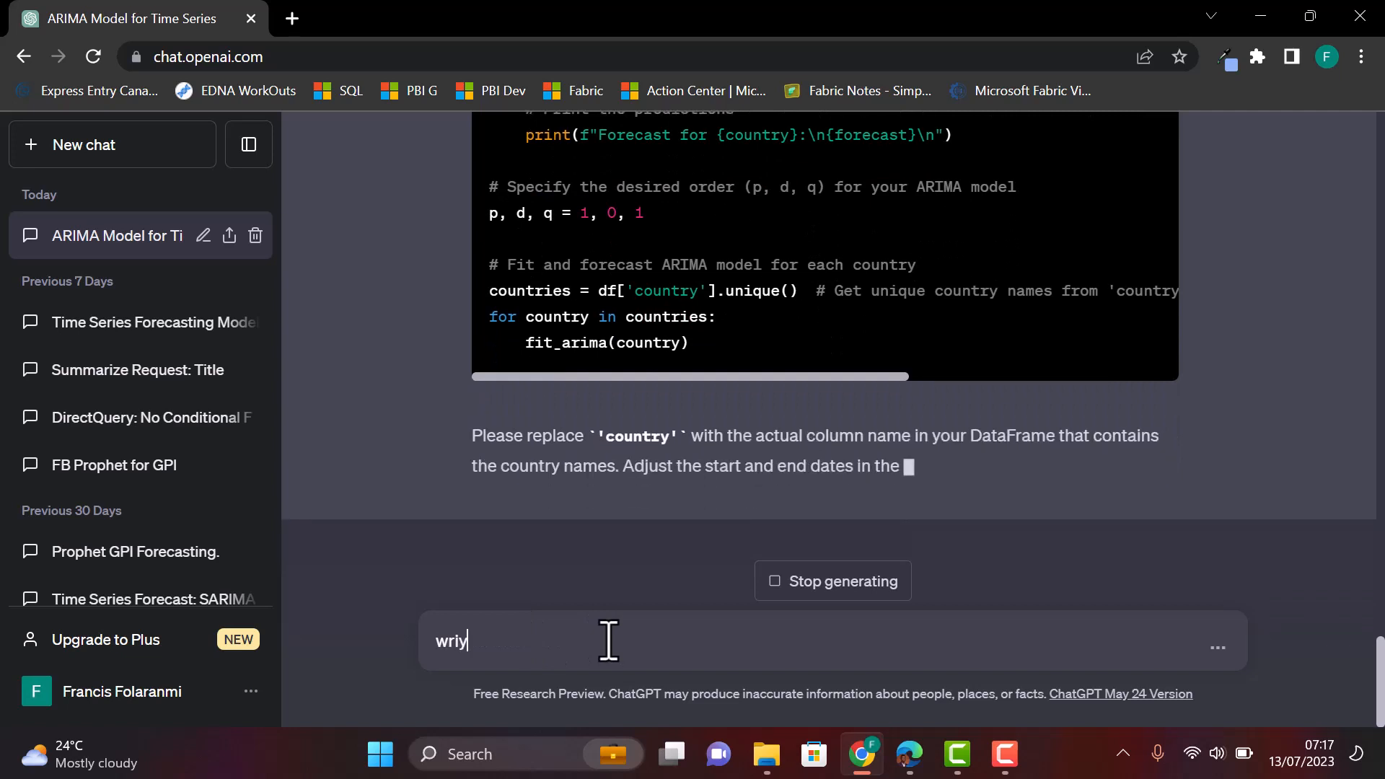
key("BackSpace")
key("BackSpace")
type("t")
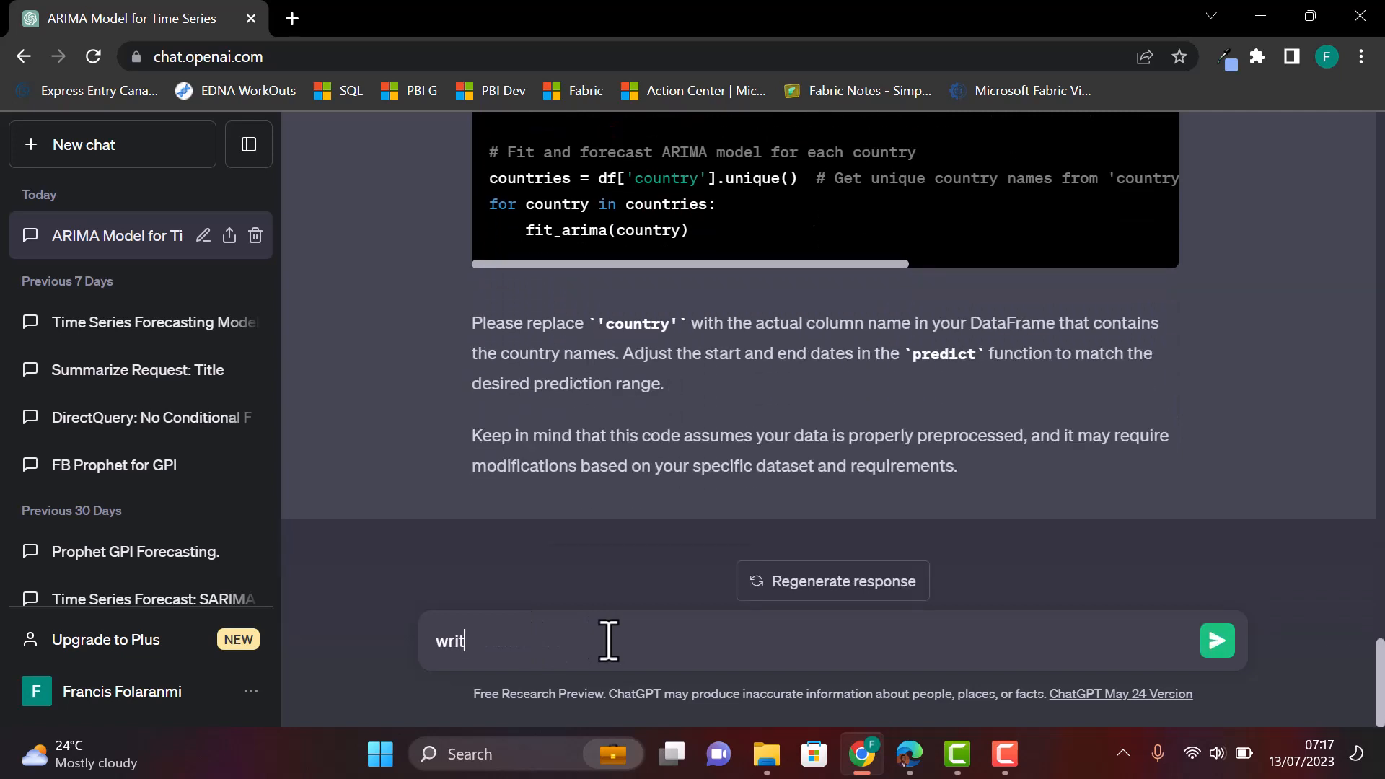
type("e me machine learning ")
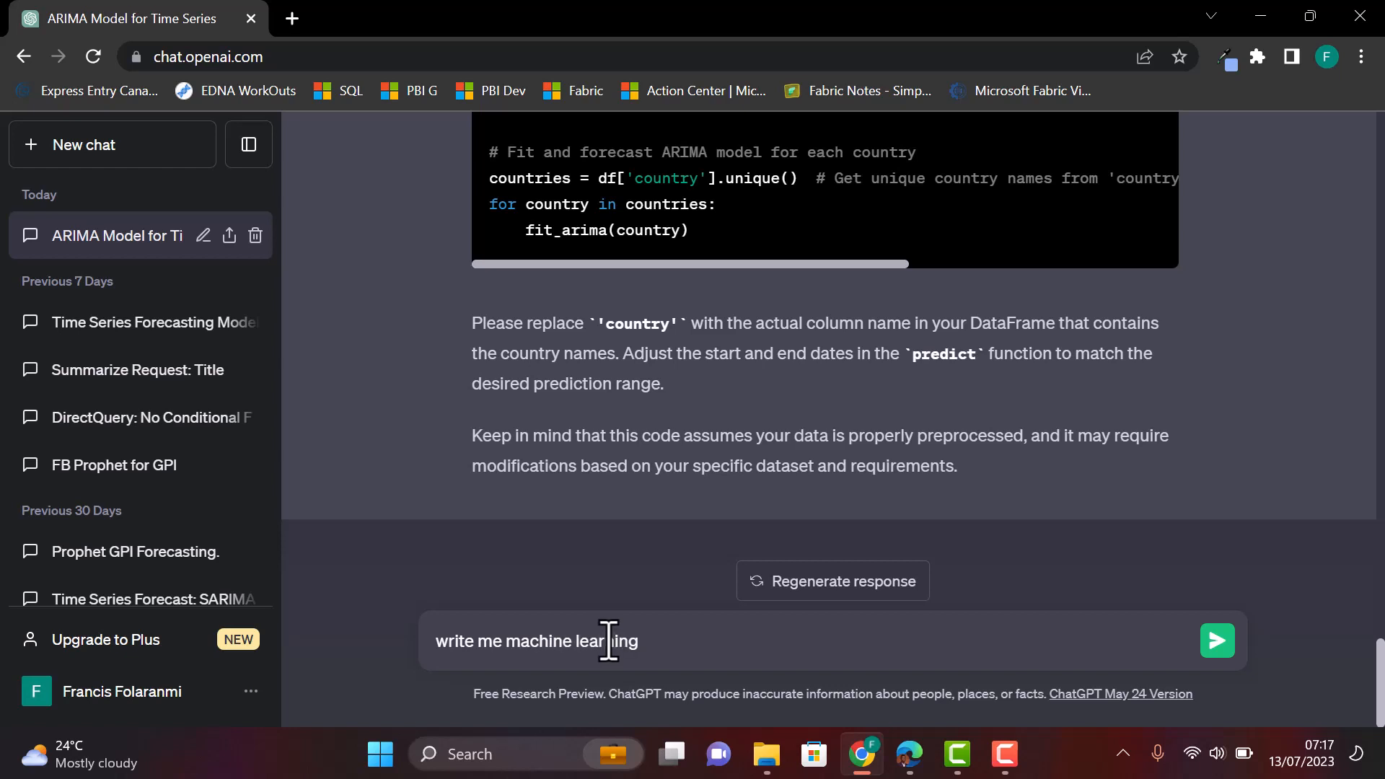
type("for facebook prophet")
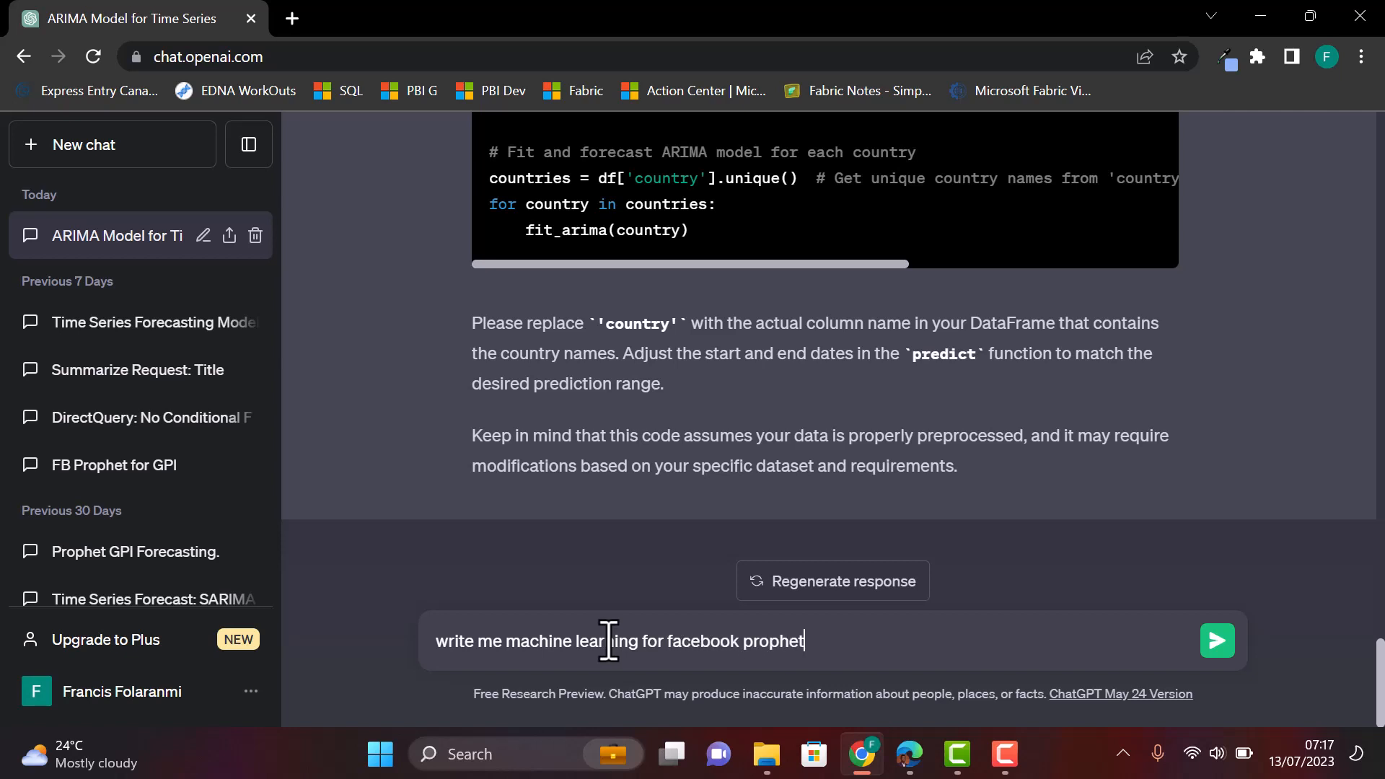
type(" using the same dataset a")
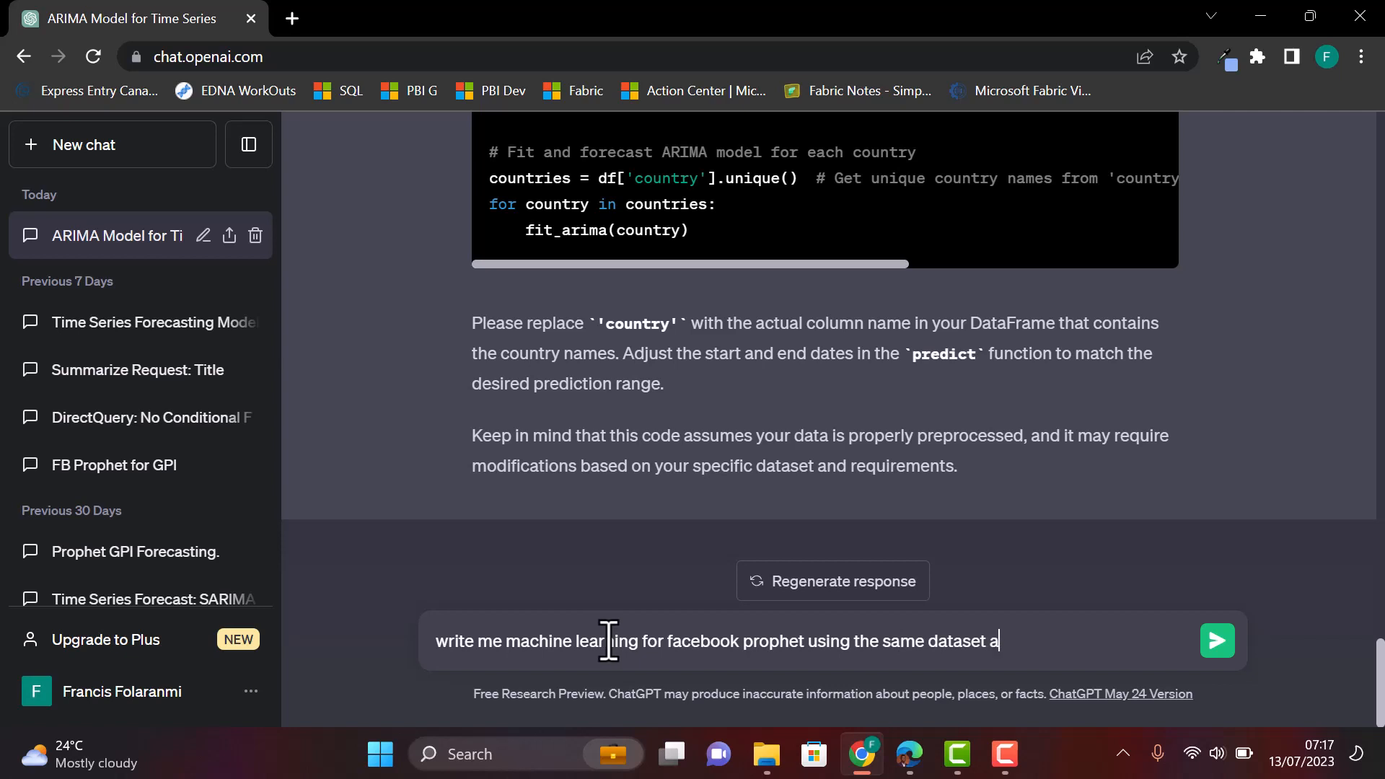
type("nd columns as ab")
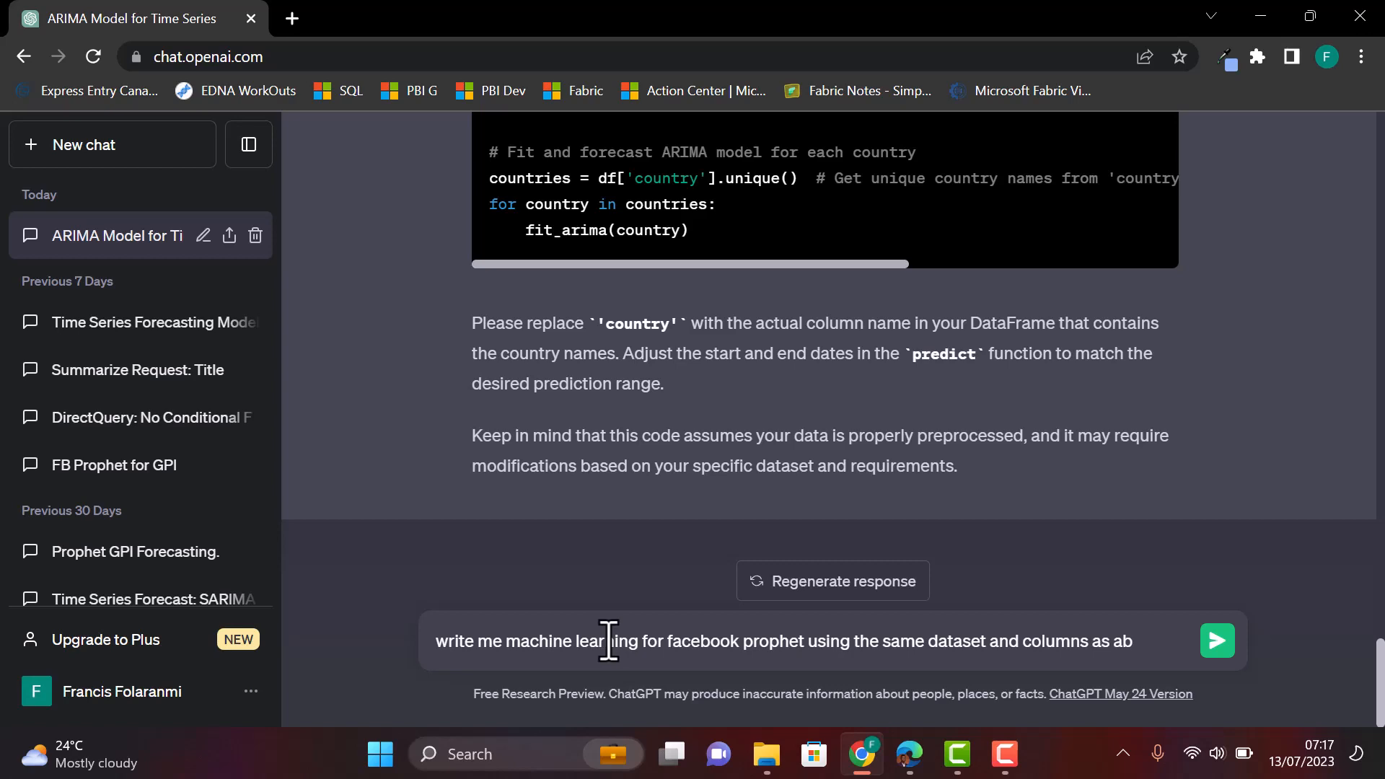
type("ove")
key("Return")
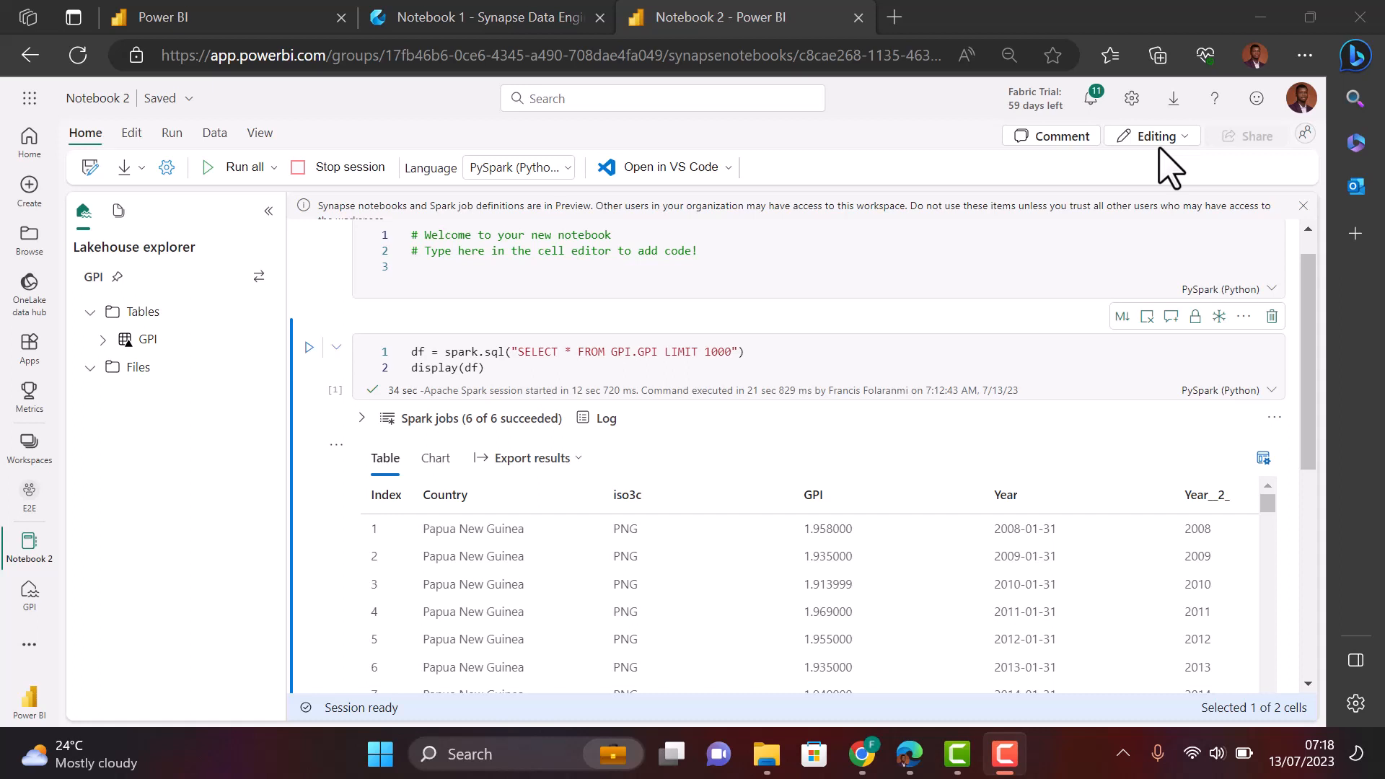
- Switch to the Notebook 1 - Synapse Data Engineering browser tab
left_click(480, 20)
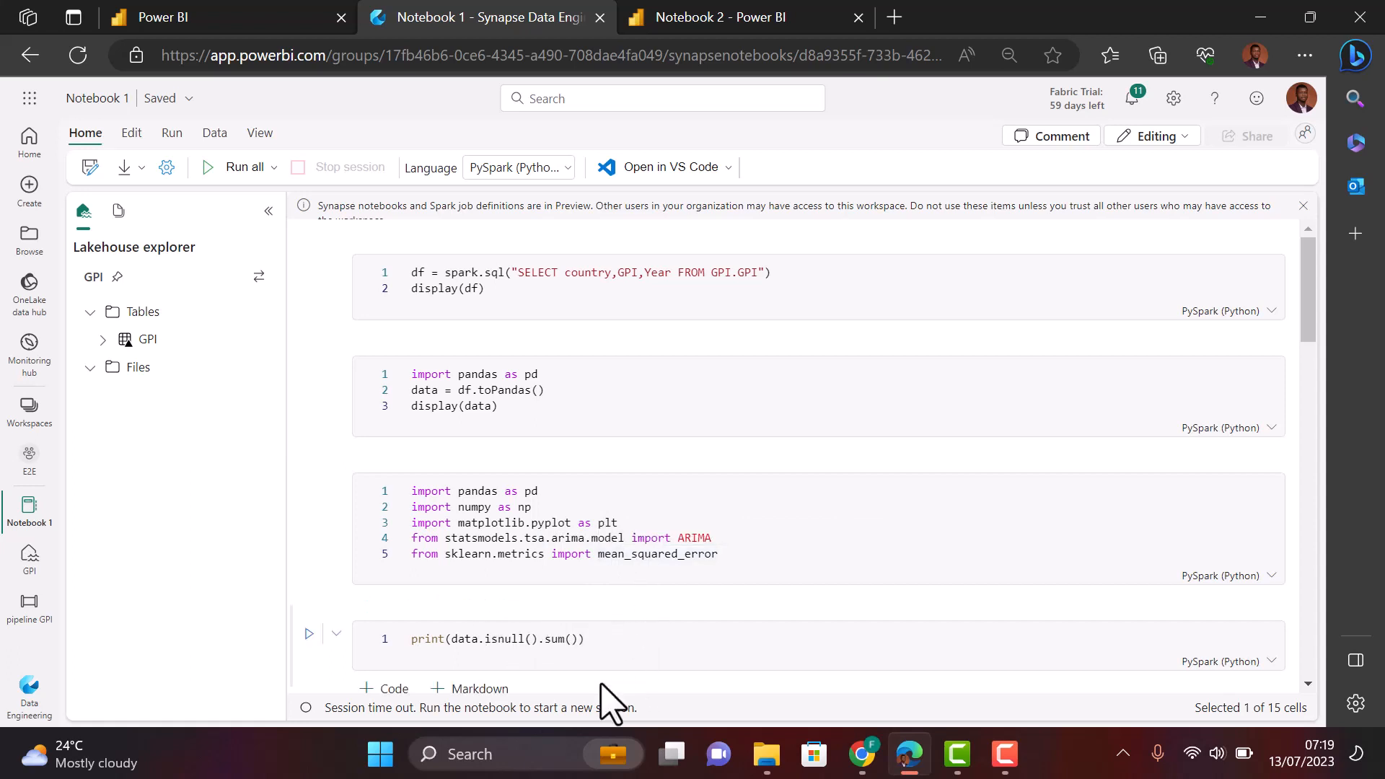
- Scroll through Notebook 1's 15 cells down to the ARIMA forecast plot, then back up
scroll(601, 684, "down", 3)
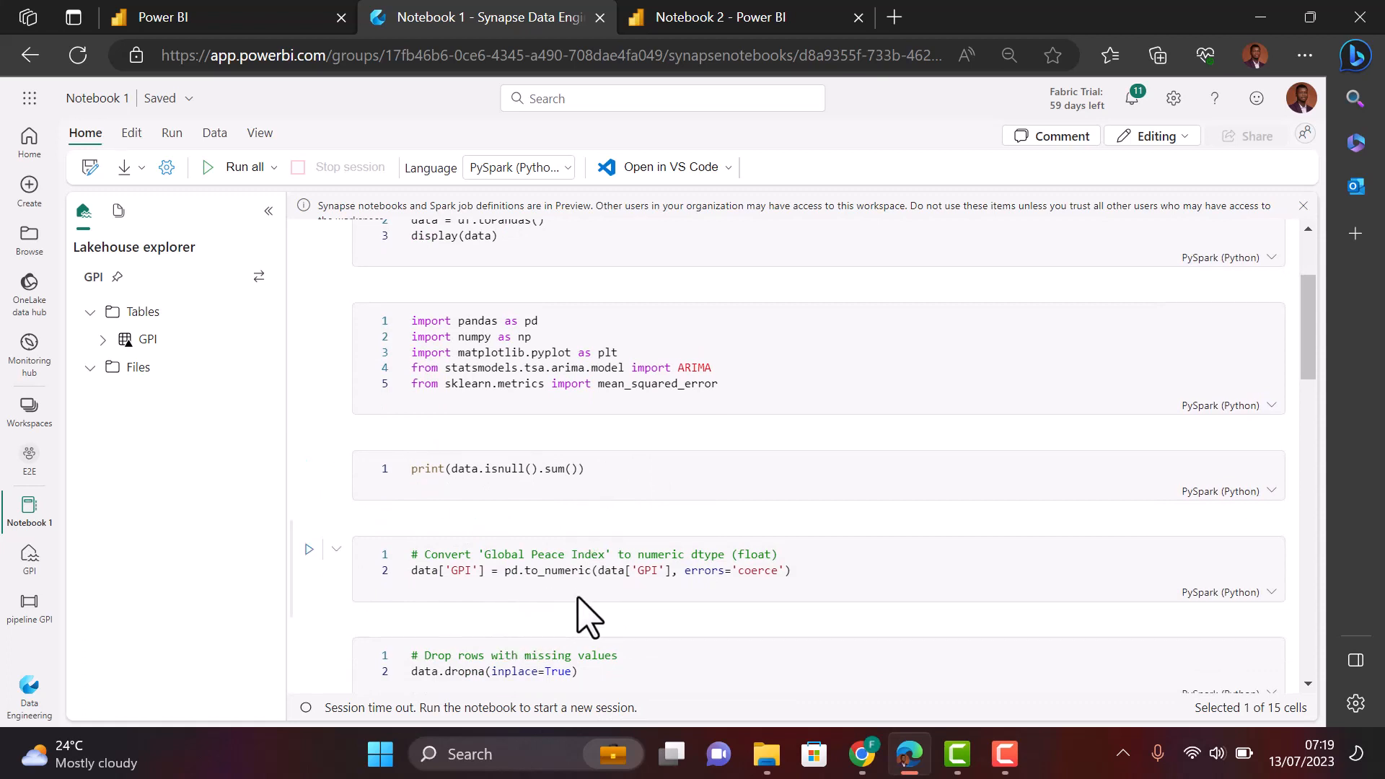
scroll(580, 617, "down", 4)
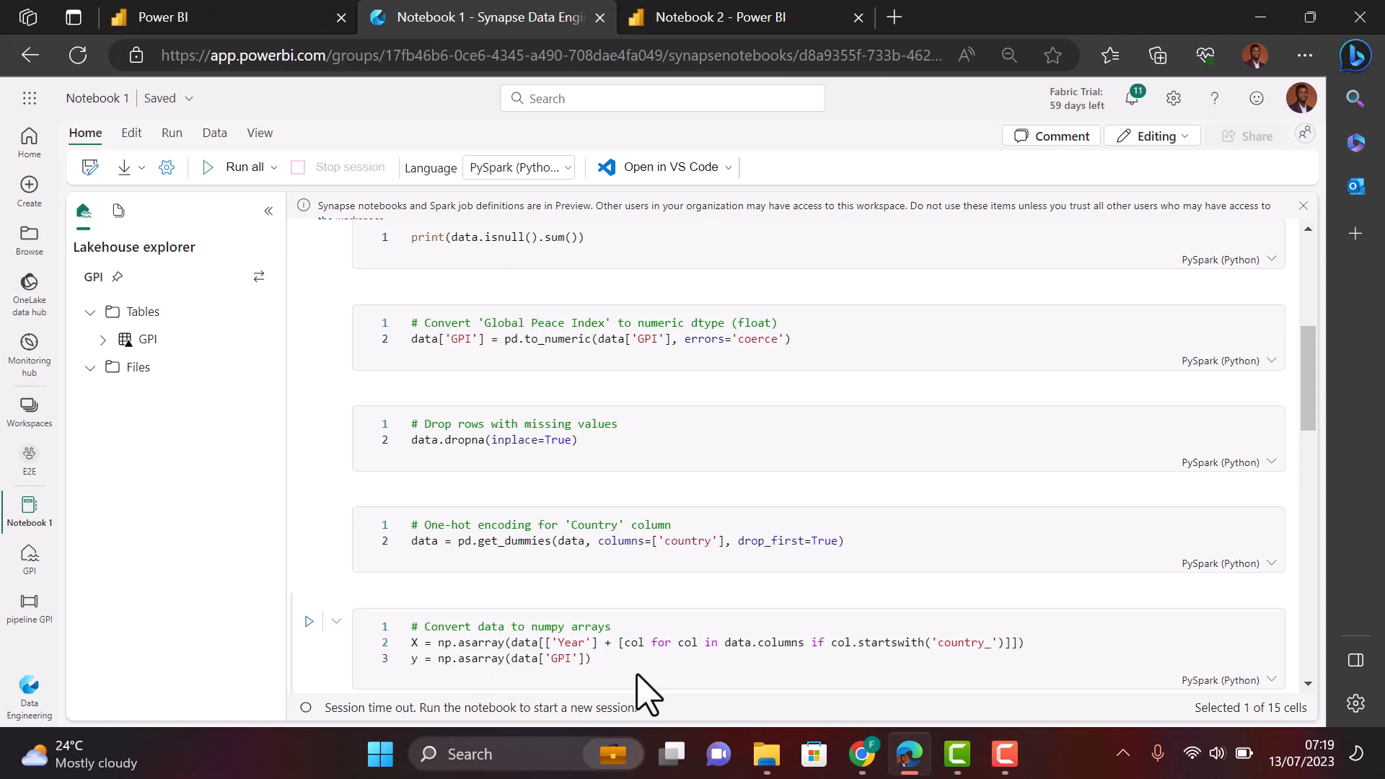
scroll(644, 692, "down", 2)
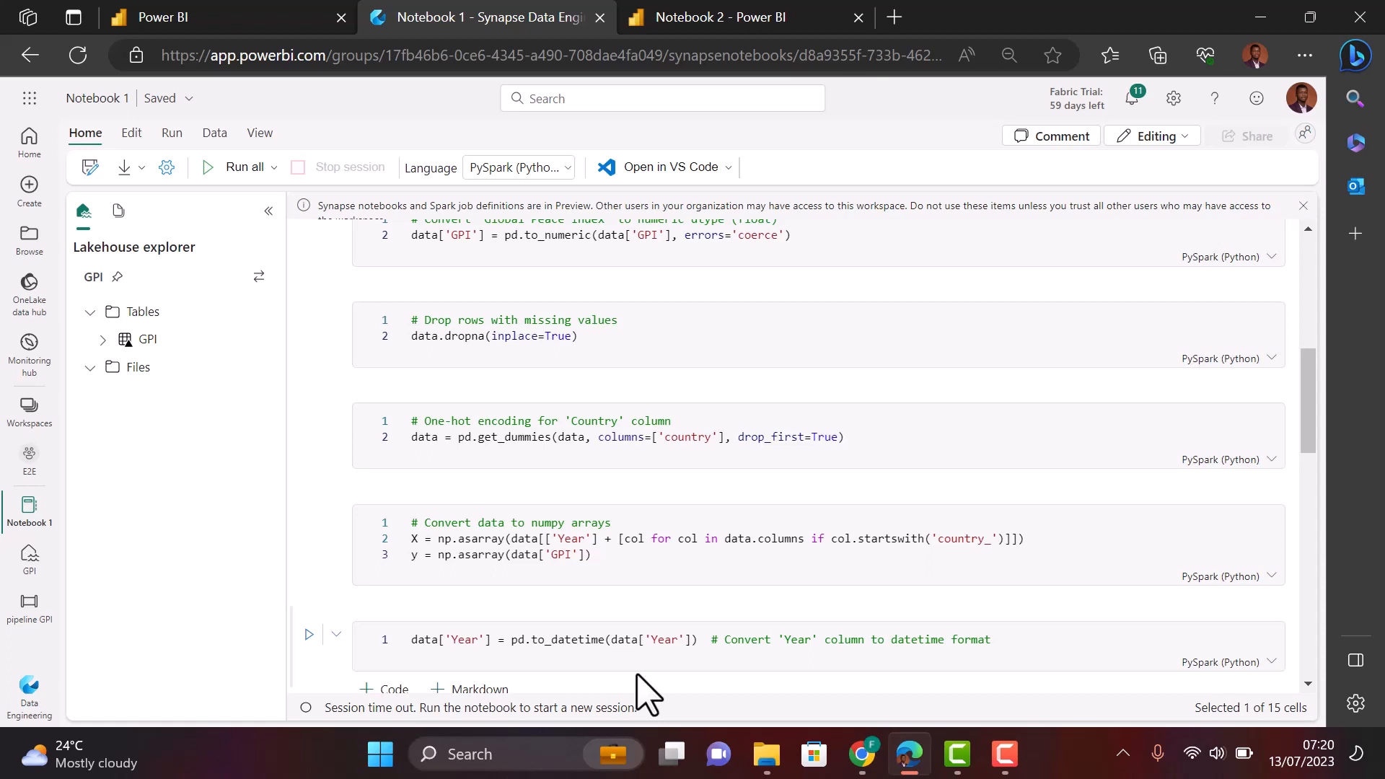
scroll(531, 644, "down", 2)
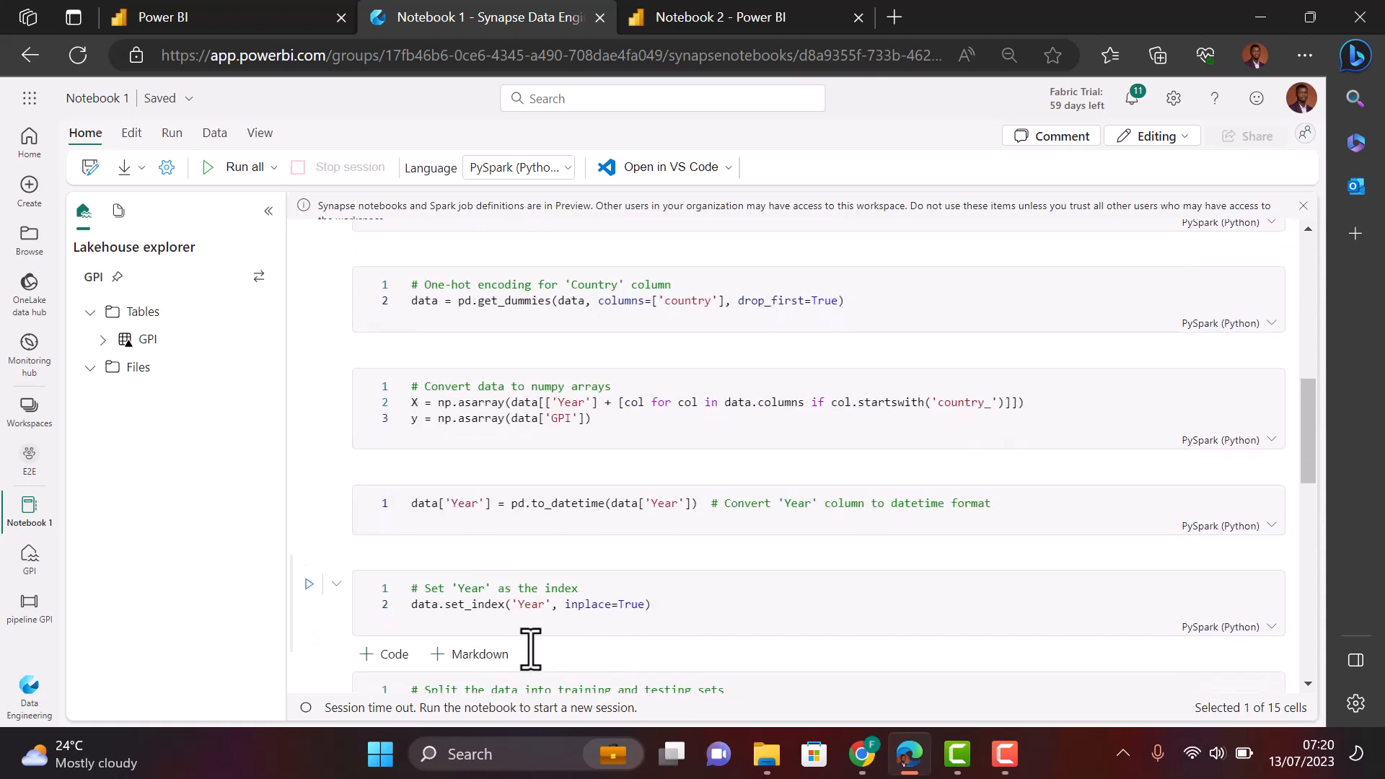
scroll(555, 609, "down", 3)
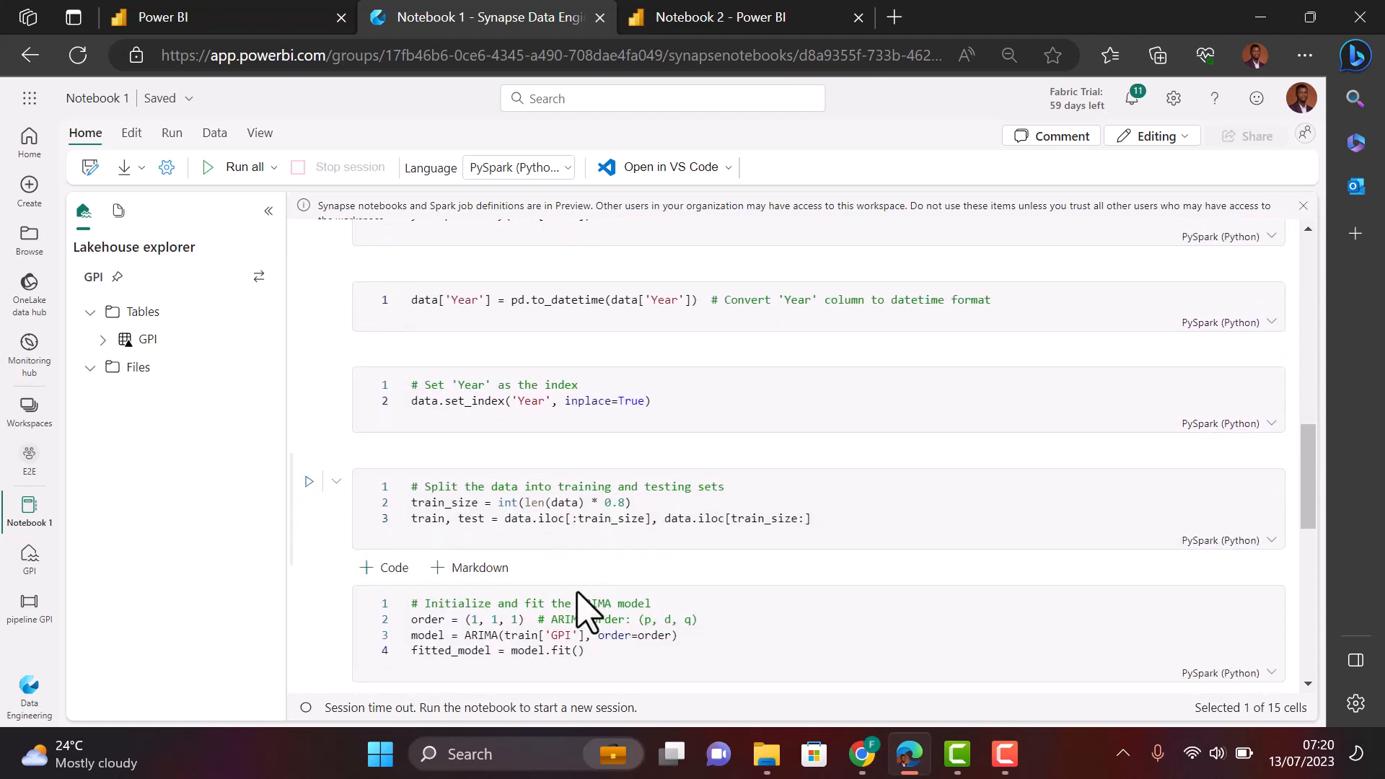
scroll(680, 640, "down", 4)
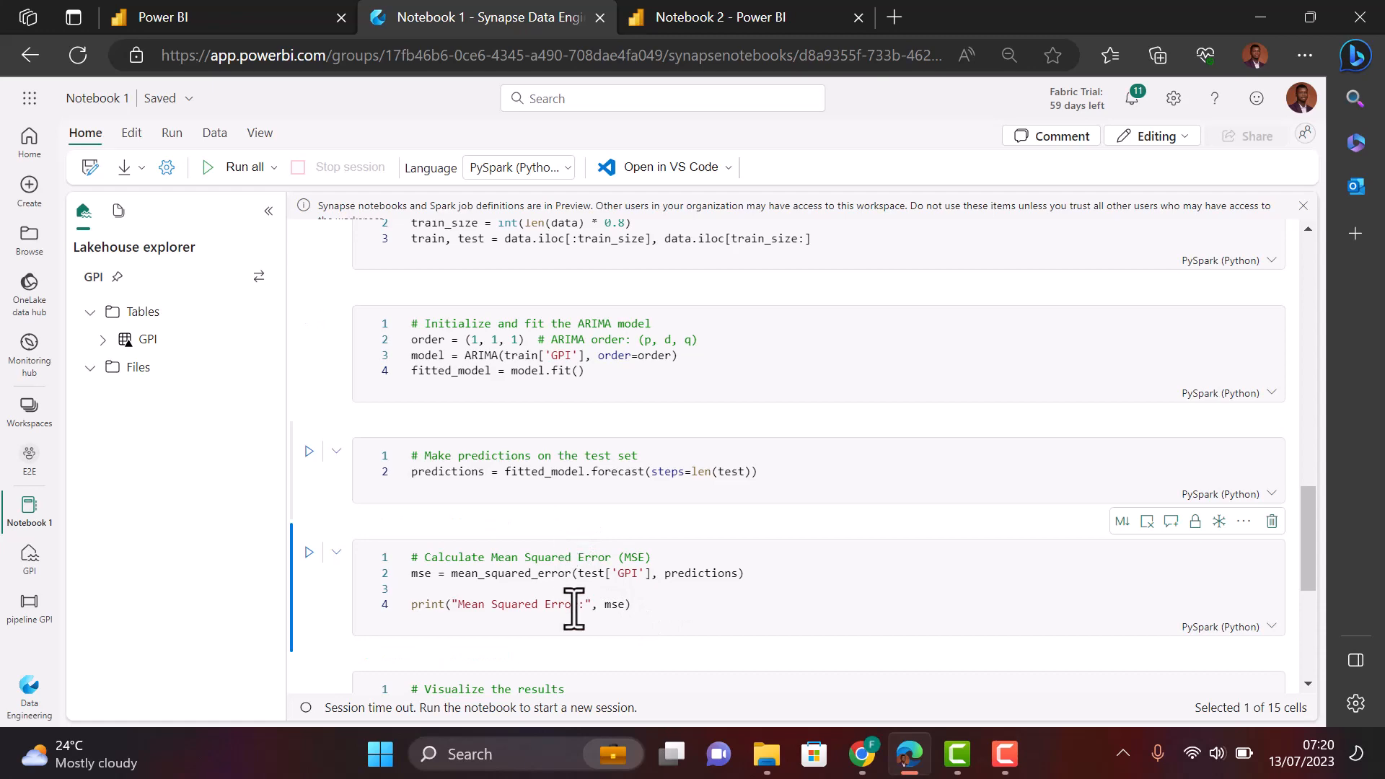
scroll(621, 686, "down", 5)
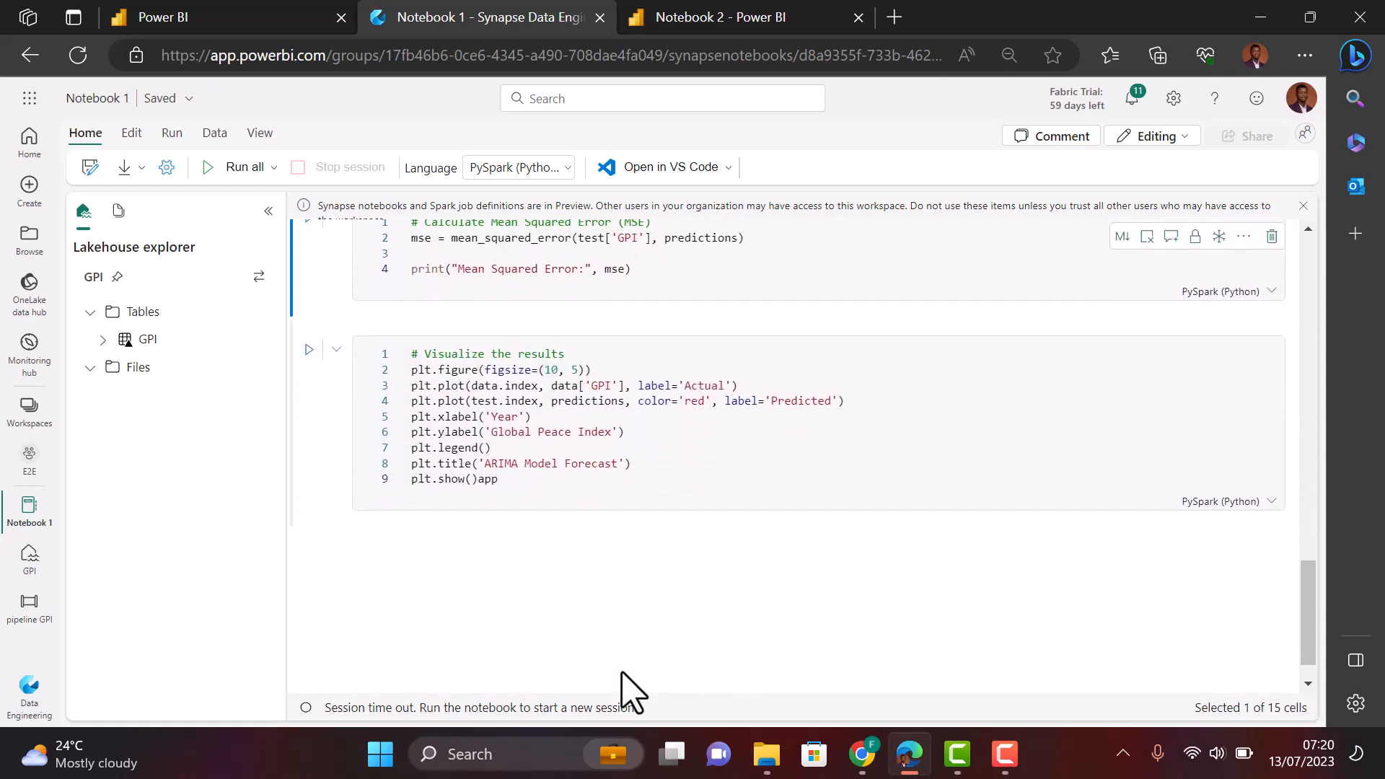
scroll(479, 274, "up", 1)
scroll(479, 274, "up", 15)
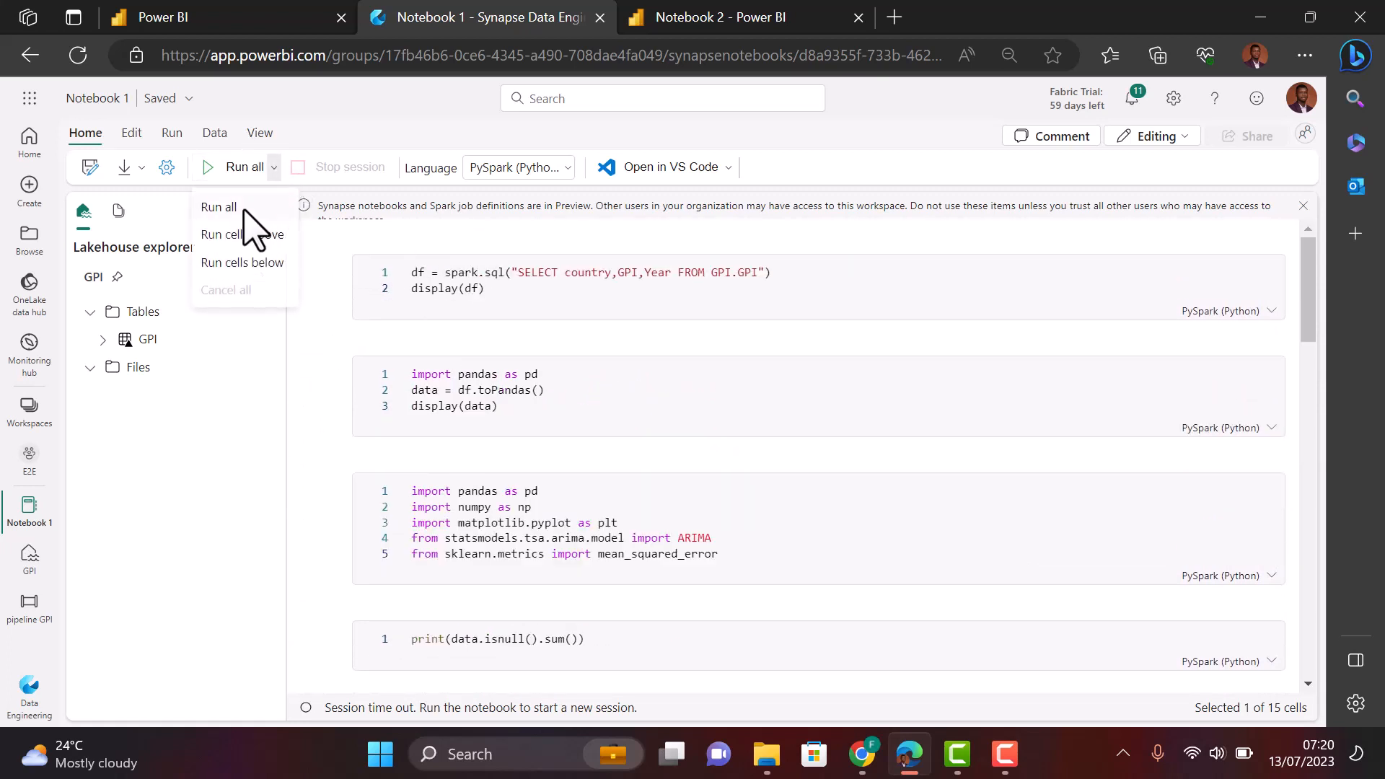
- Run all of Notebook 1's cells and return to the GPI query's country, GPI, Year table
left_click(240, 205)
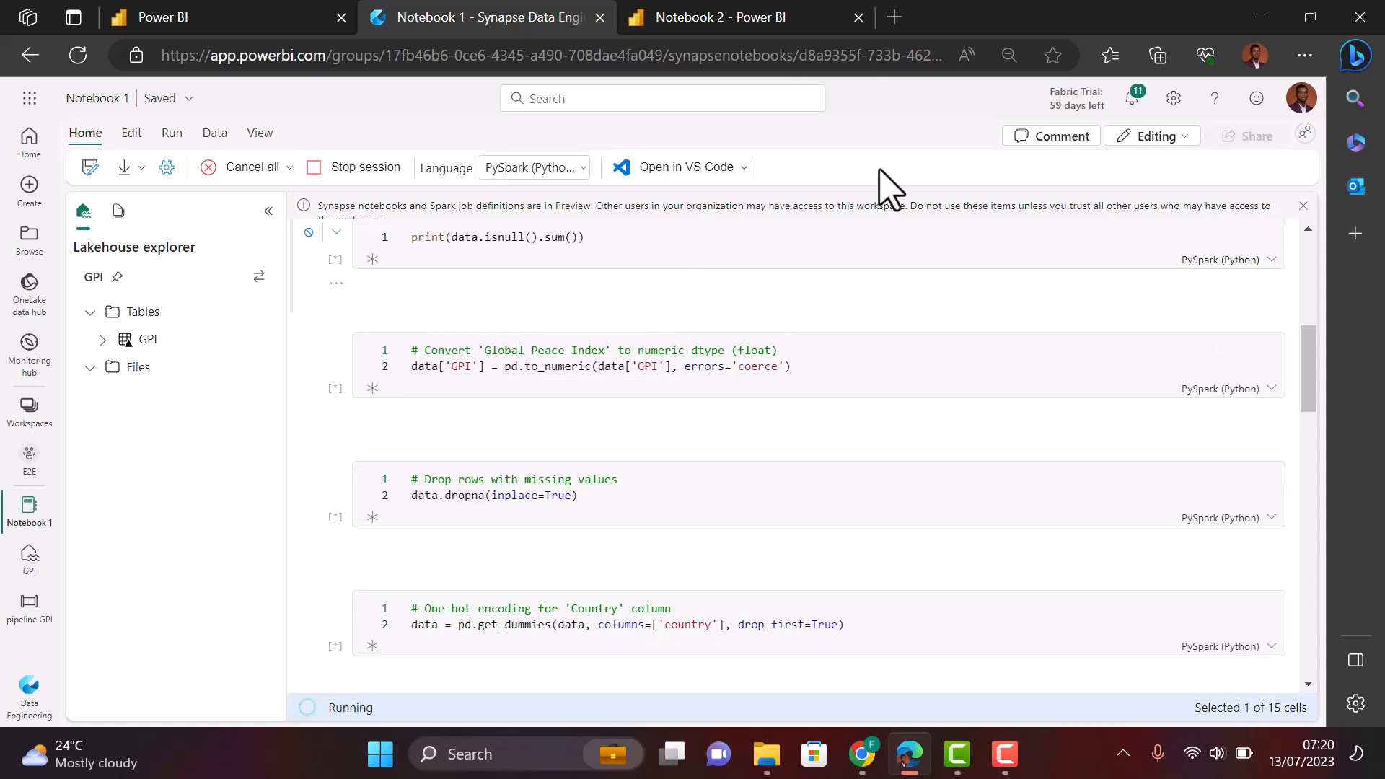
left_click(1147, 149)
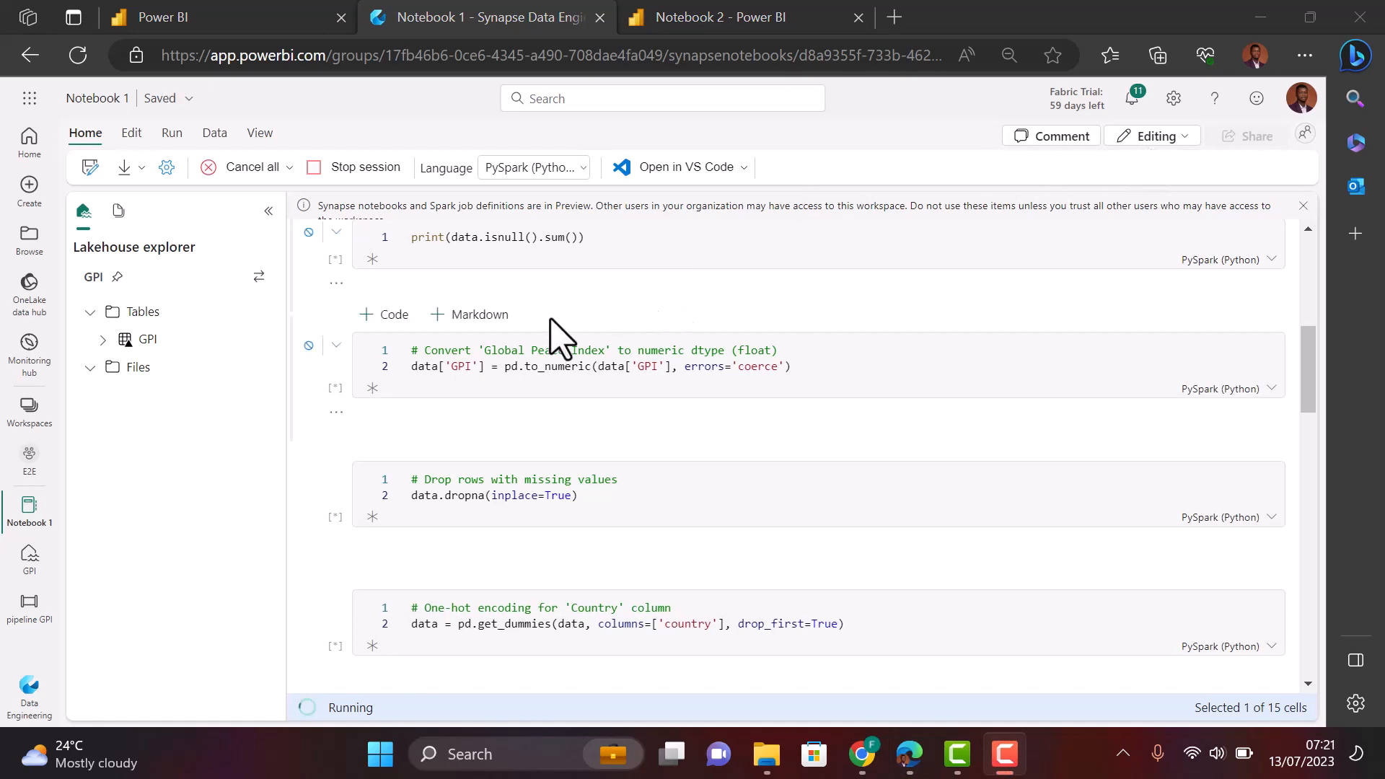
scroll(324, 316, "up", 2)
scroll(325, 316, "up", 5)
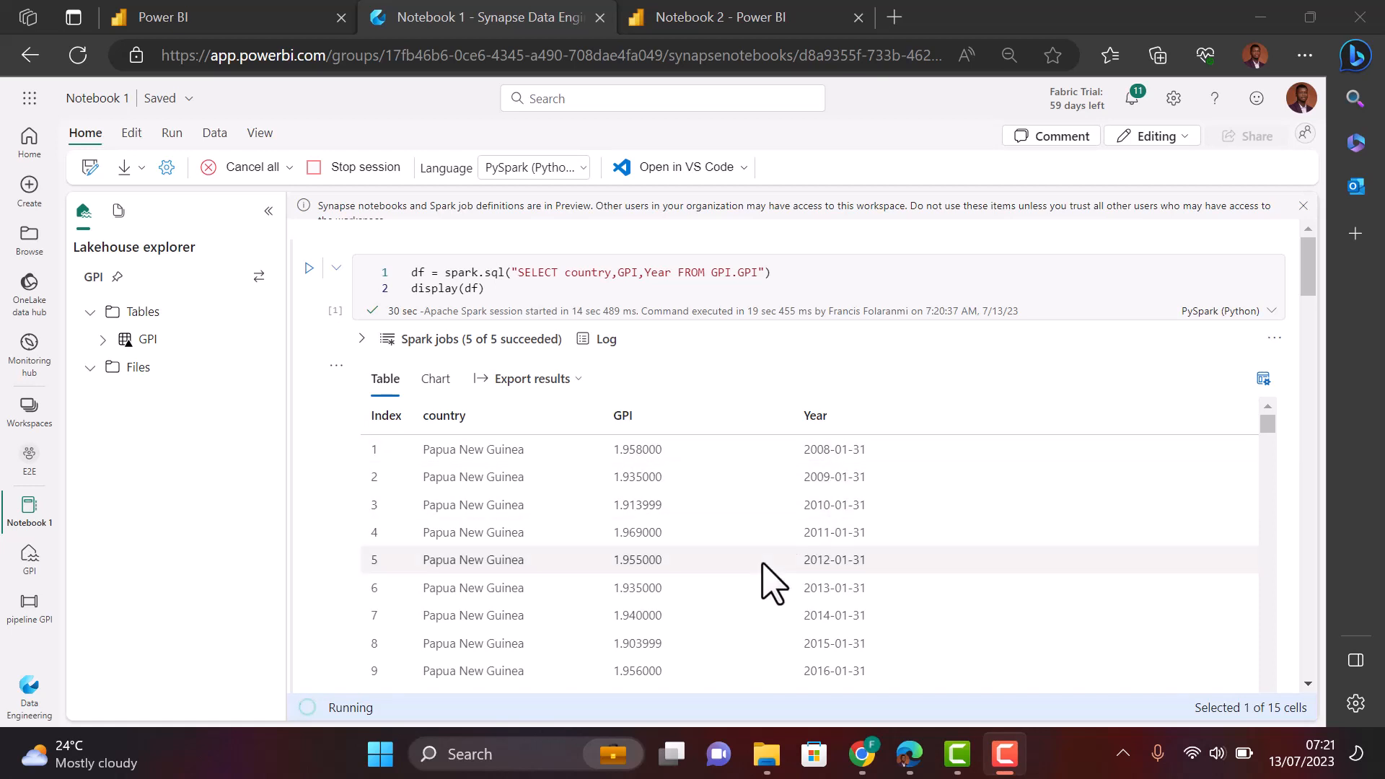
- Follow the run down to Mean Squared Error 0.1580078033188917 and the failed plotting cell
scroll(324, 653, "down", 6)
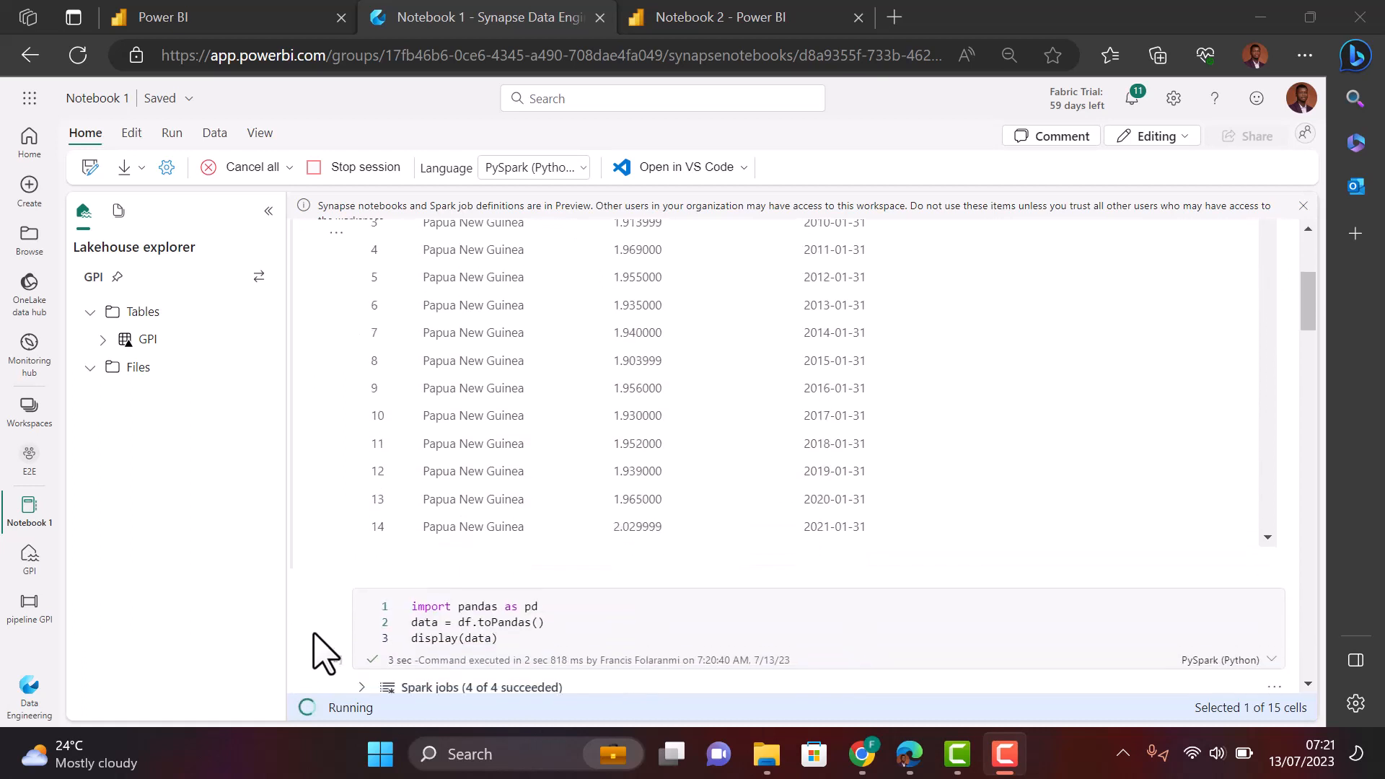
scroll(324, 653, "down", 1)
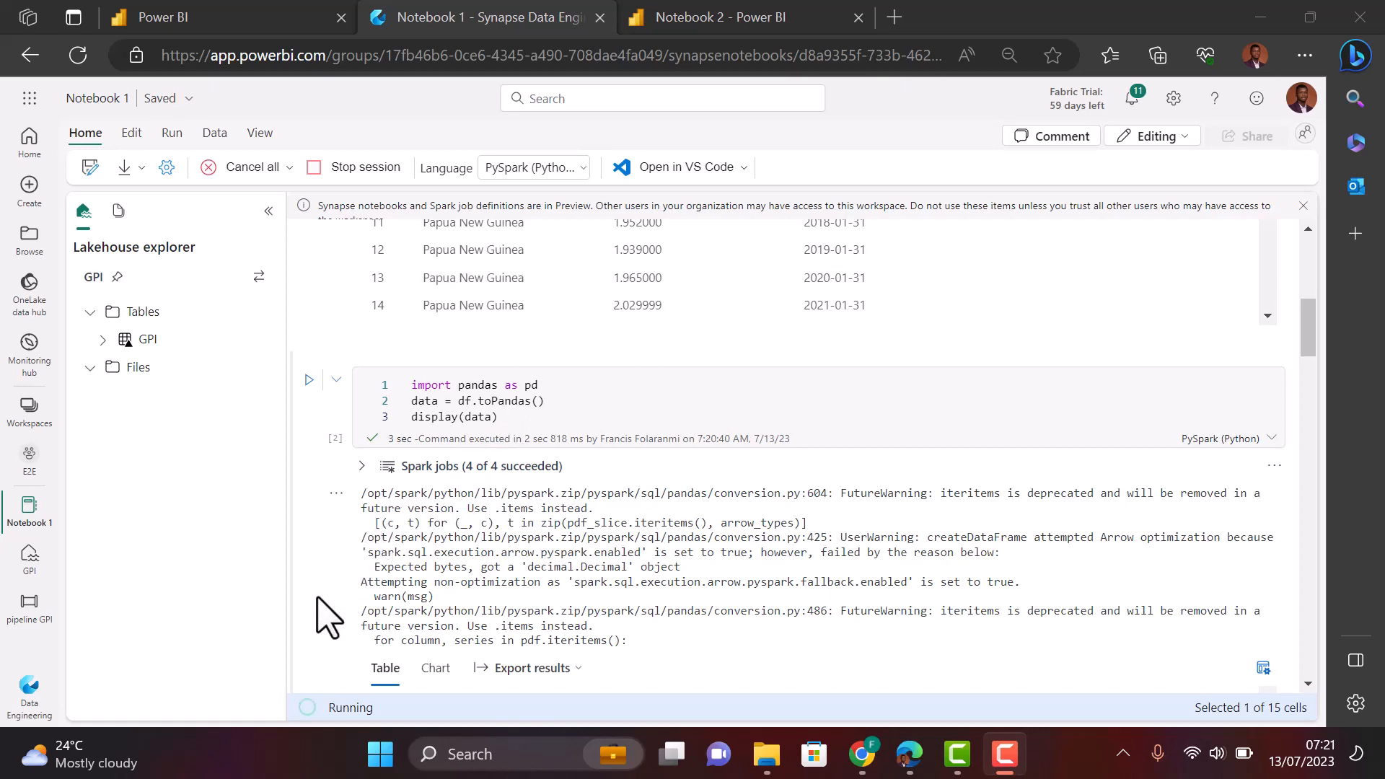
scroll(328, 617, "down", 5)
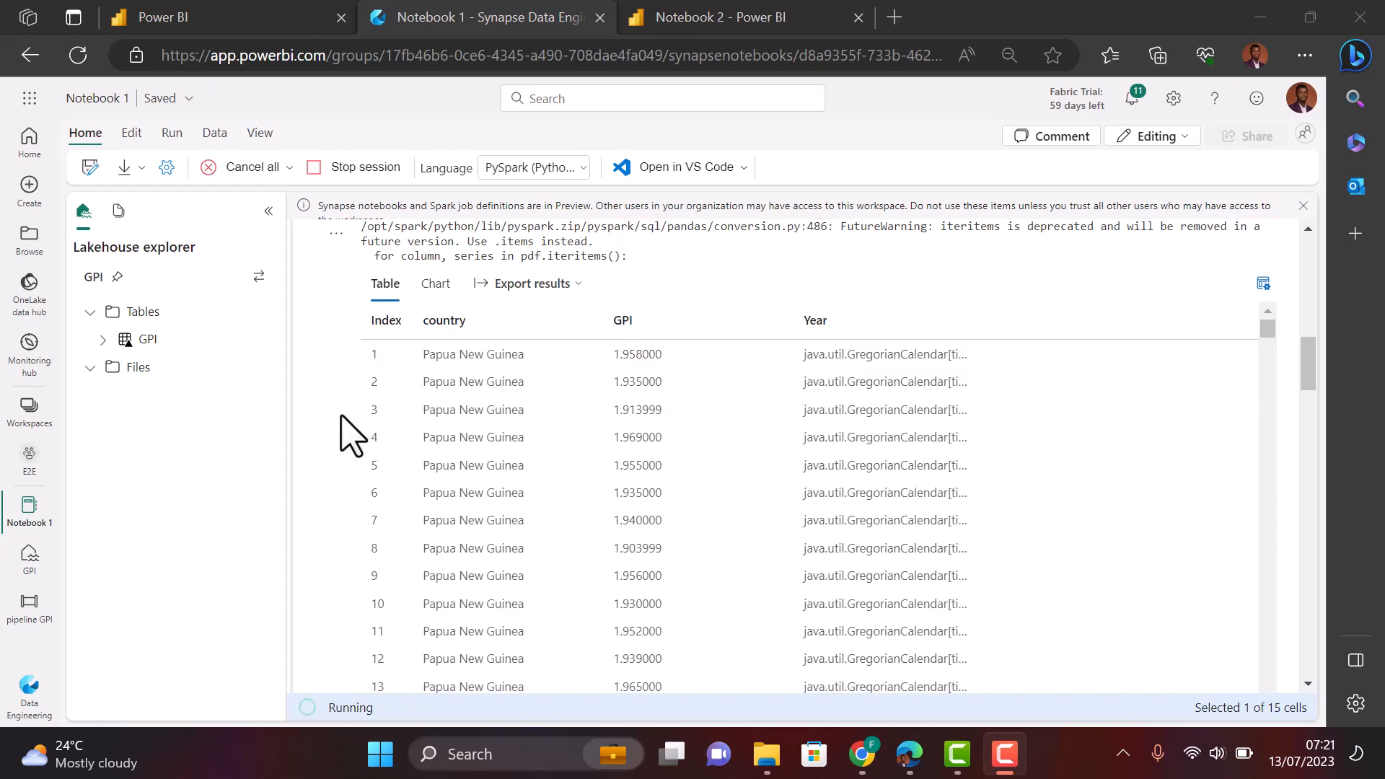
scroll(352, 436, "down", 10)
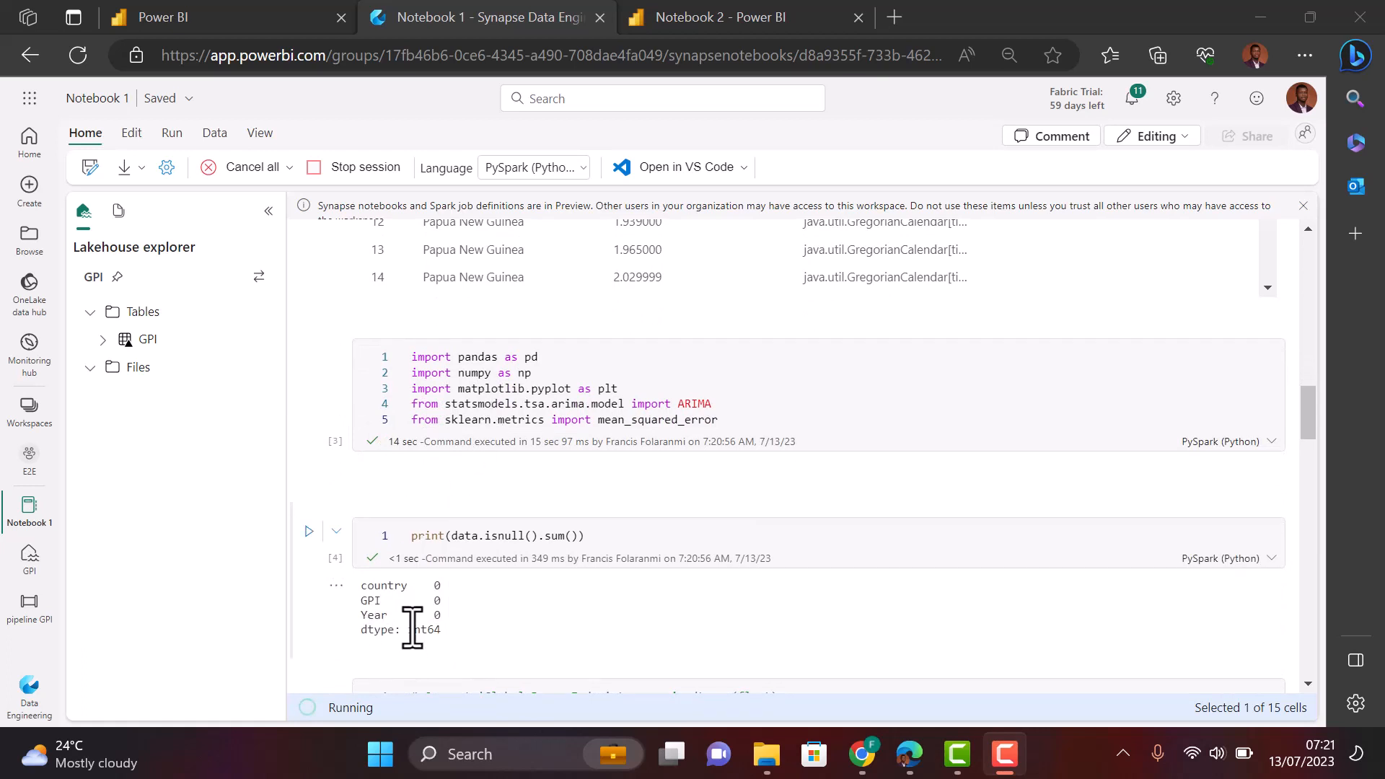
scroll(334, 633, "down", 2)
scroll(334, 627, "down", 2)
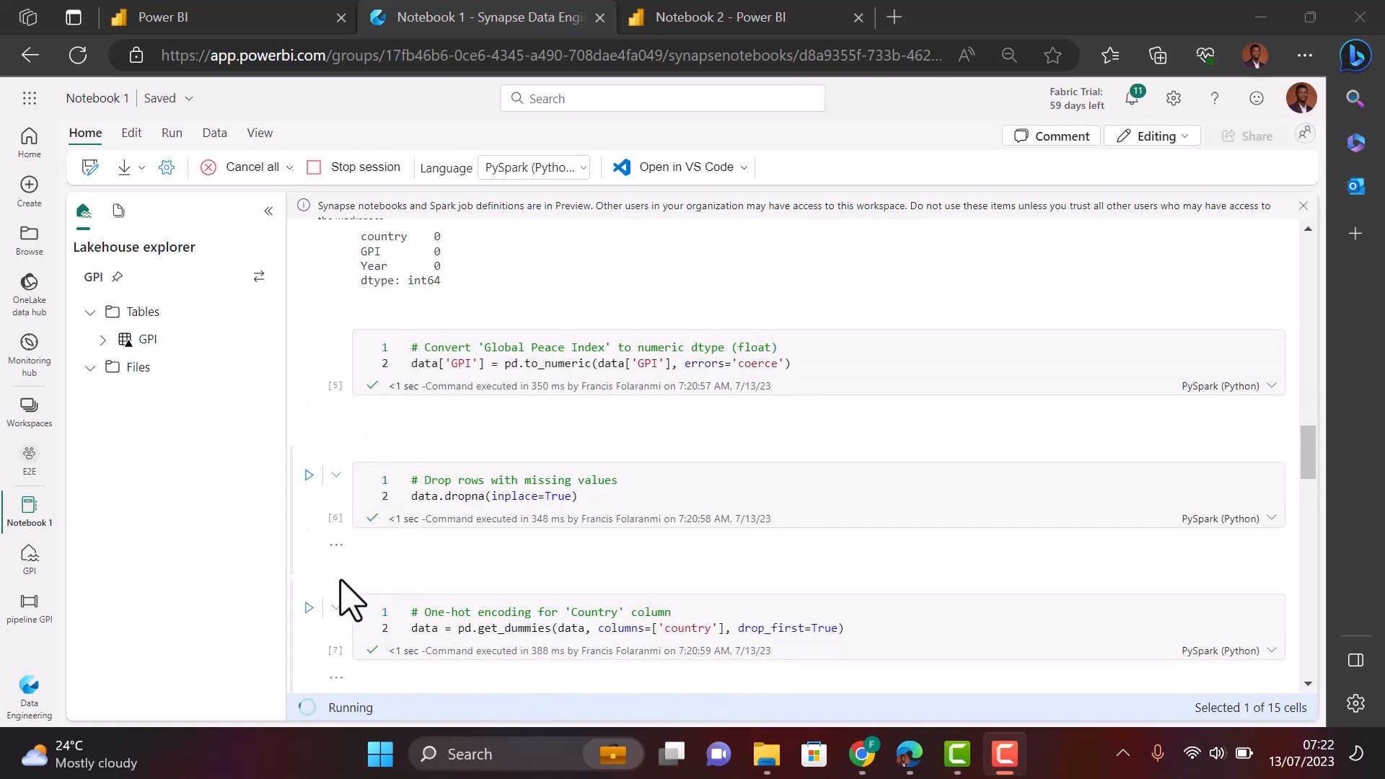
scroll(340, 583, "down", 5)
scroll(351, 599, "down", 5)
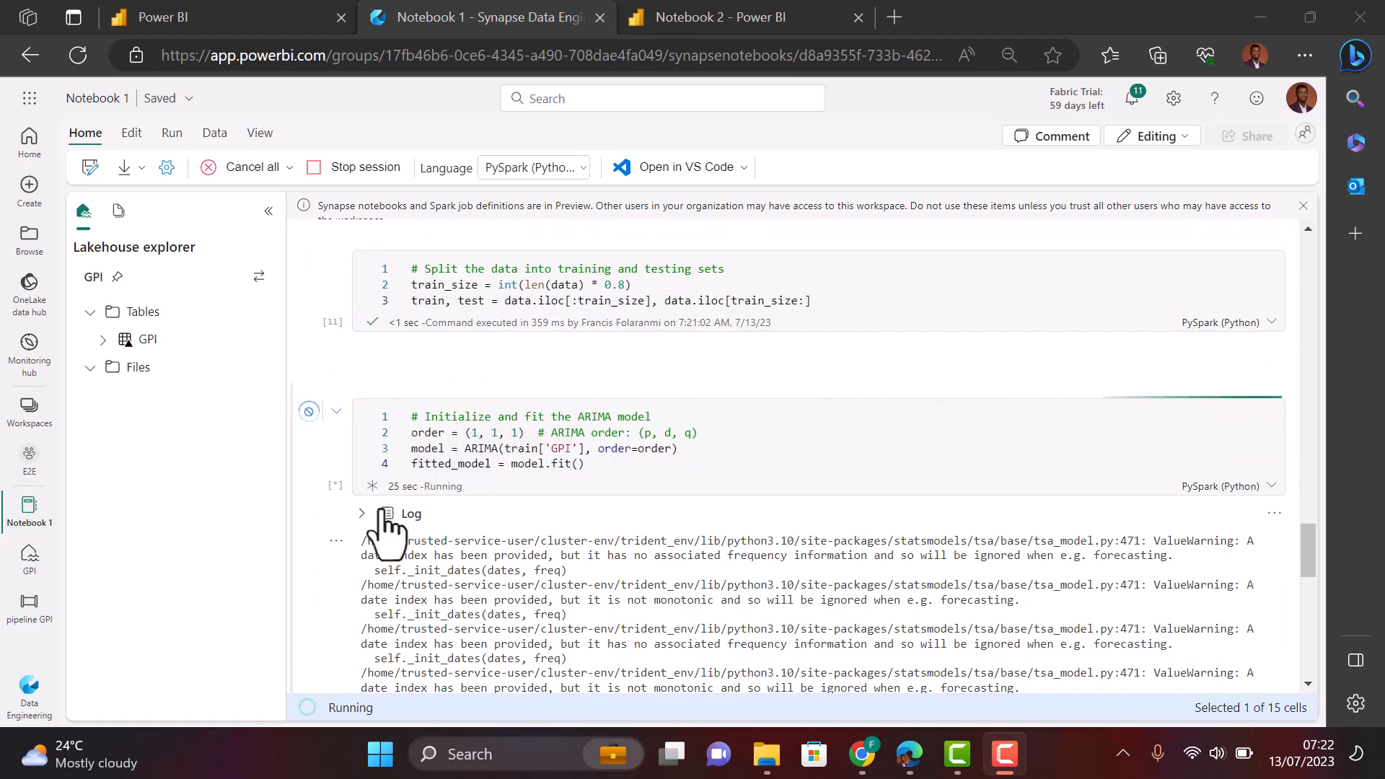
scroll(380, 537, "down", 5)
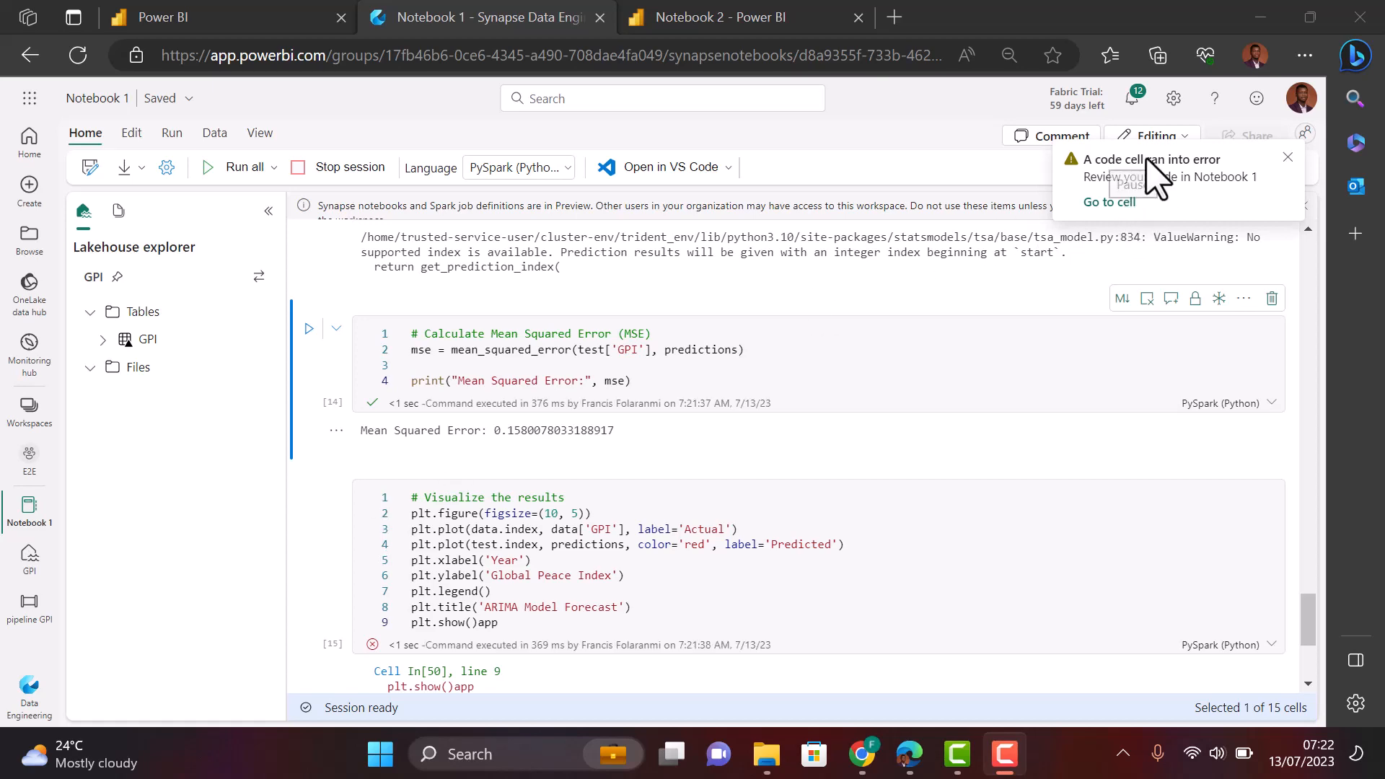
- Jump to the failed plotting cell and delete the stray 'app' after plt.show() on line 9
left_click(1154, 177)
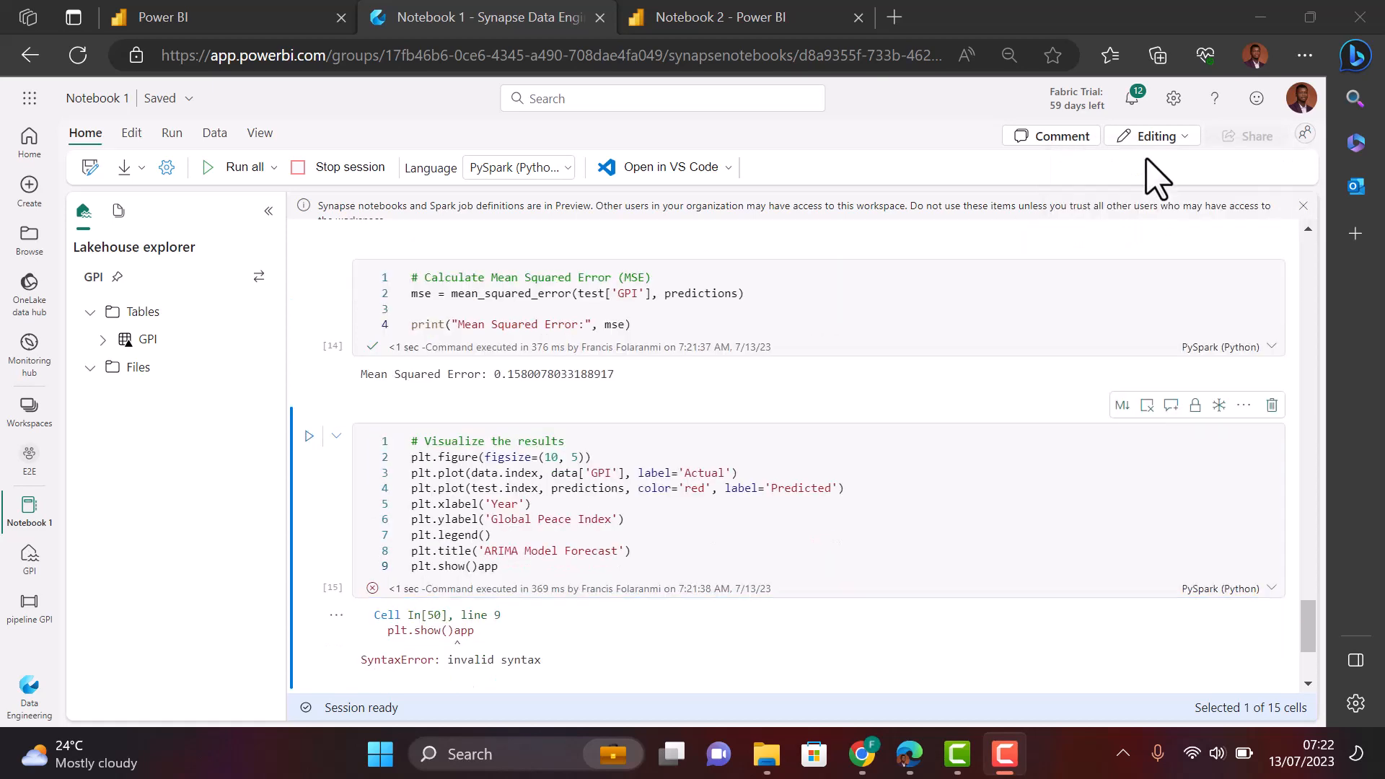
left_click(505, 575)
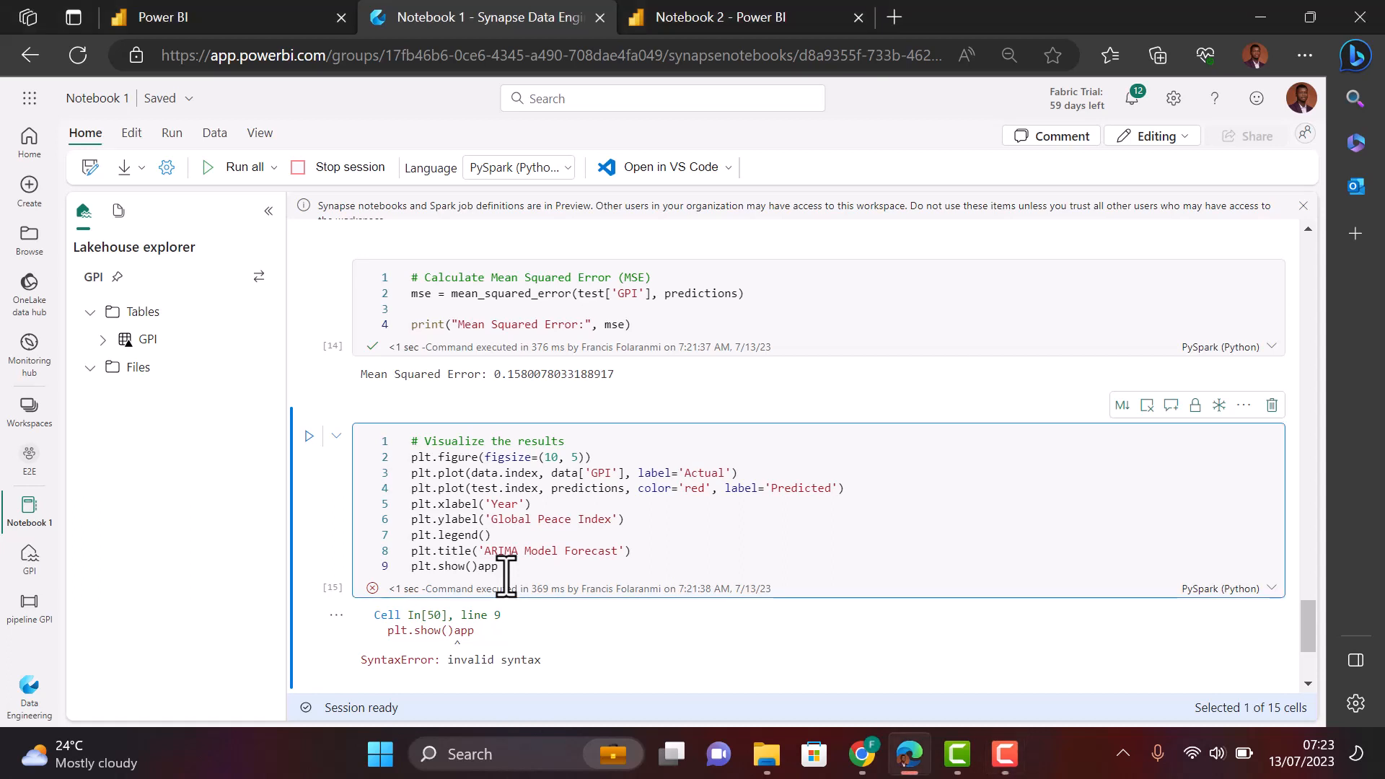
key("BackSpace")
key("BackSpace")
key("BackSpace")
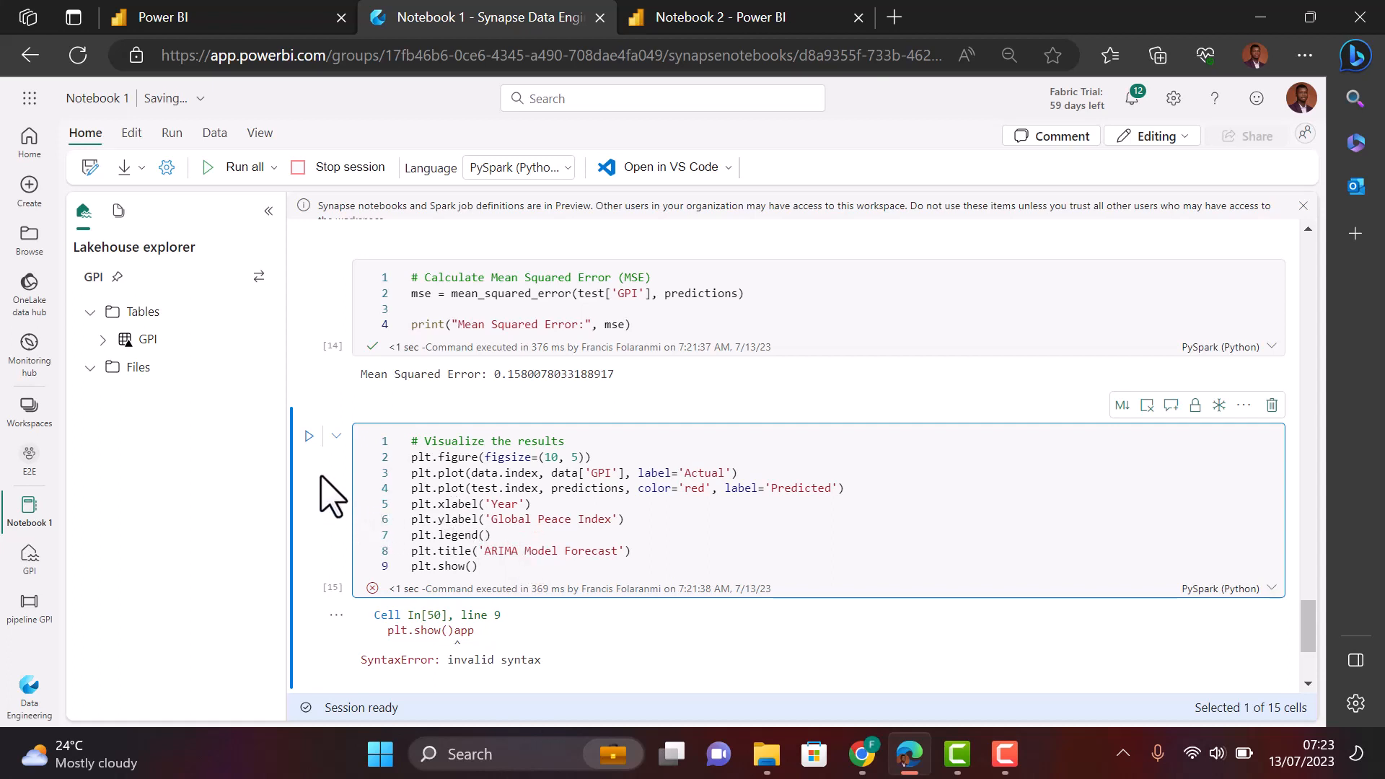
- Rerun the fixed cell and view the ARIMA Model Forecast chart of actual versus predicted GPI
left_click(309, 436)
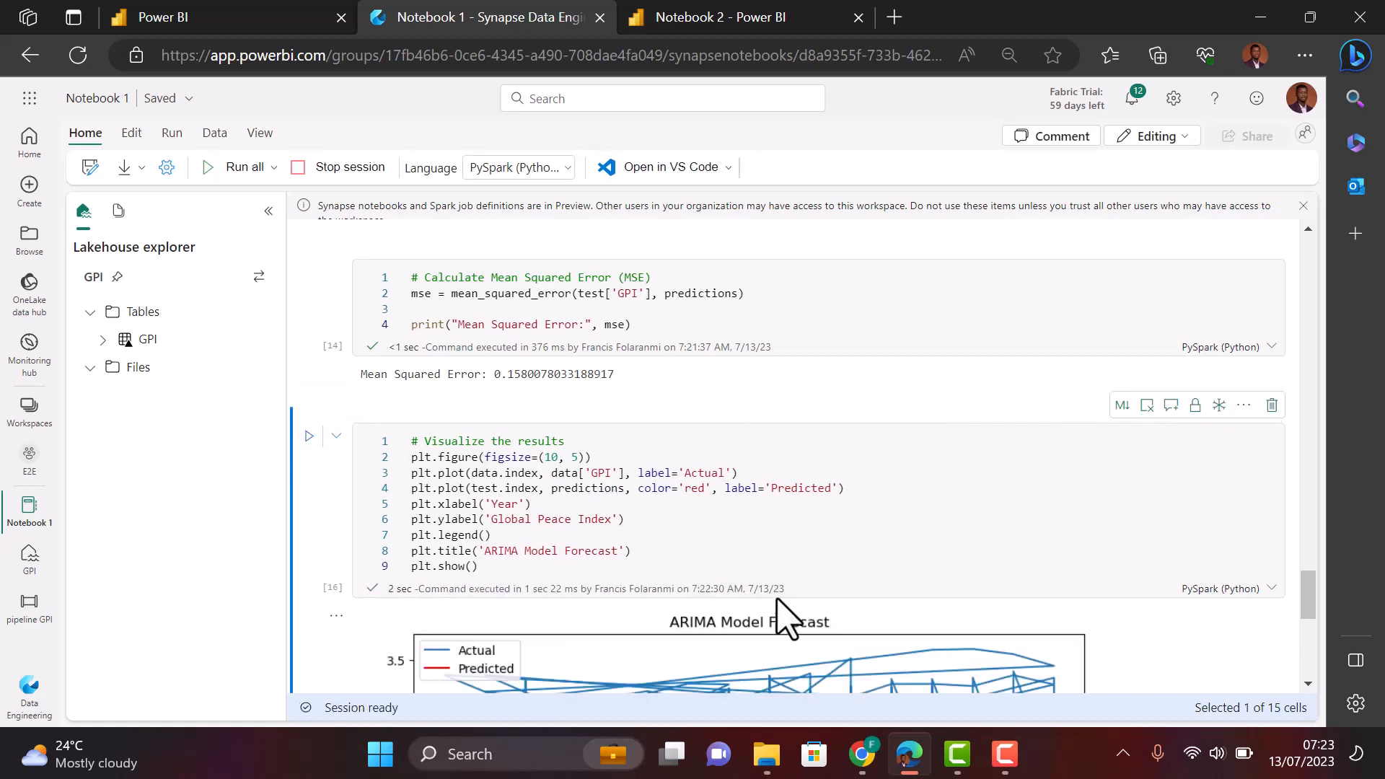
scroll(848, 628, "down", 5)
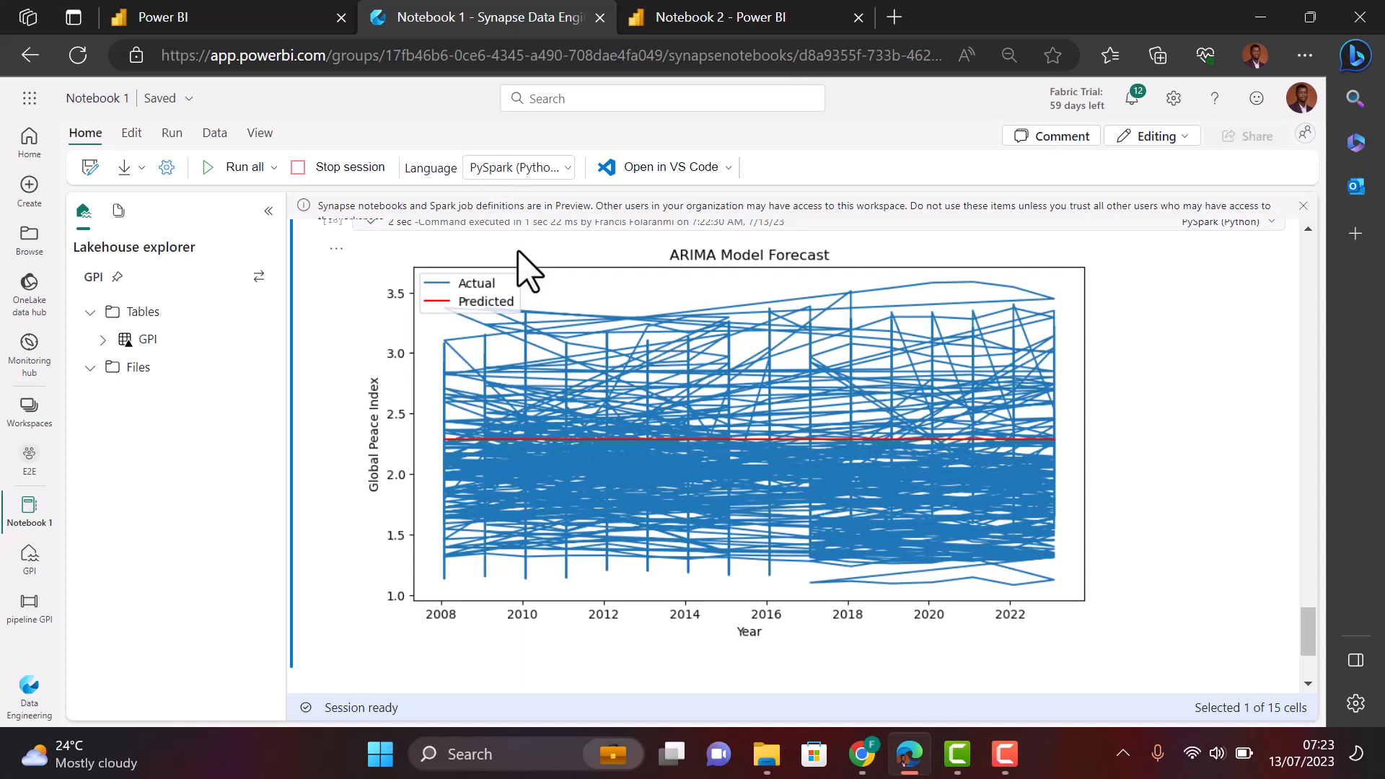
scroll(527, 270, "up", 5)
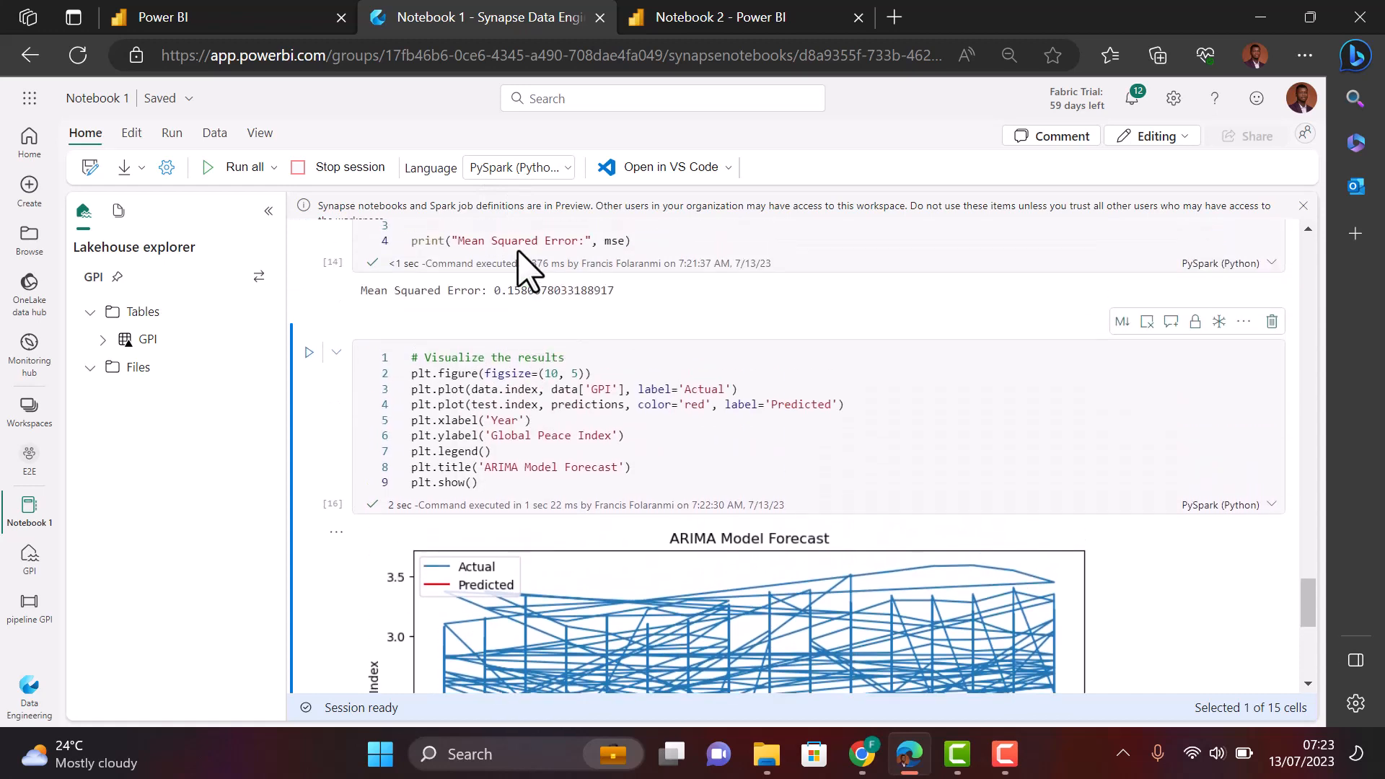
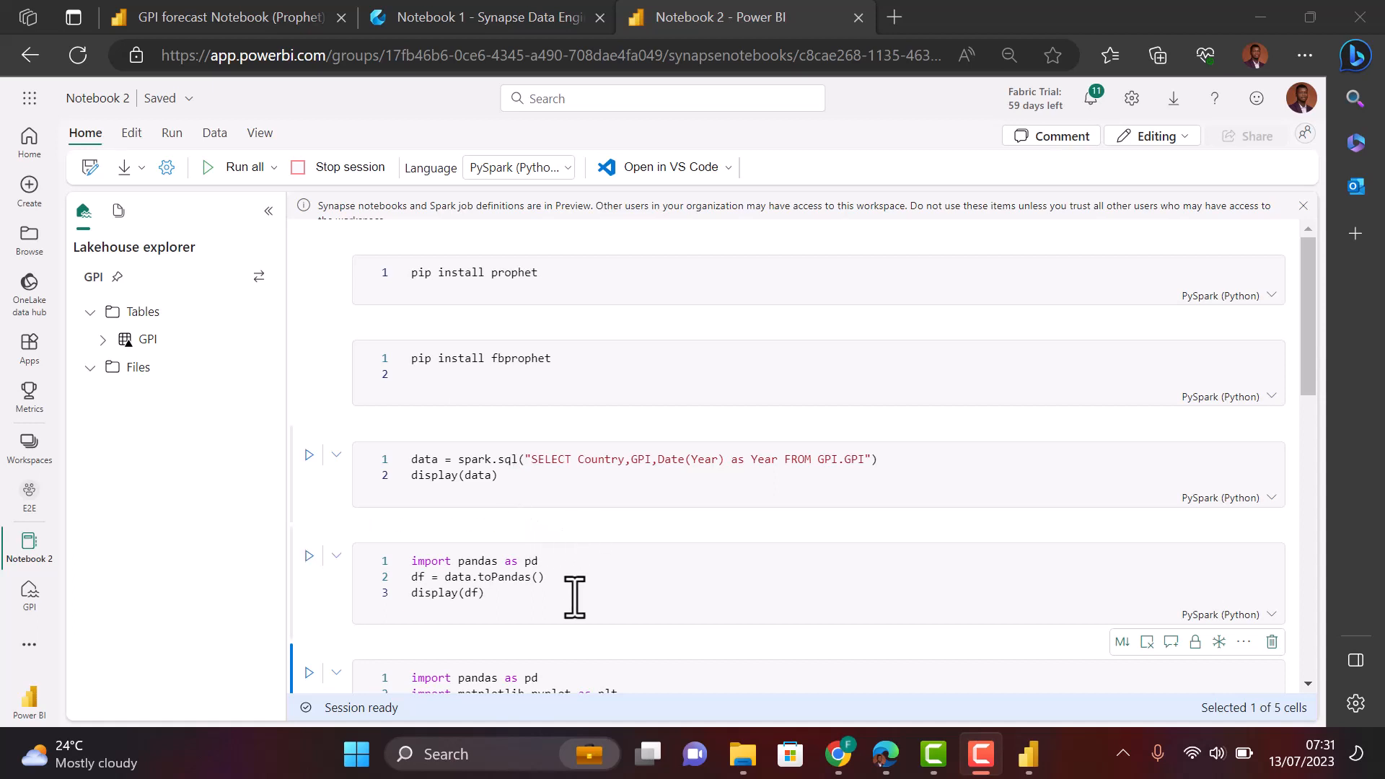
- Review the notebook cells, then run all cells of Notebook 2
scroll(573, 598, "down", 1)
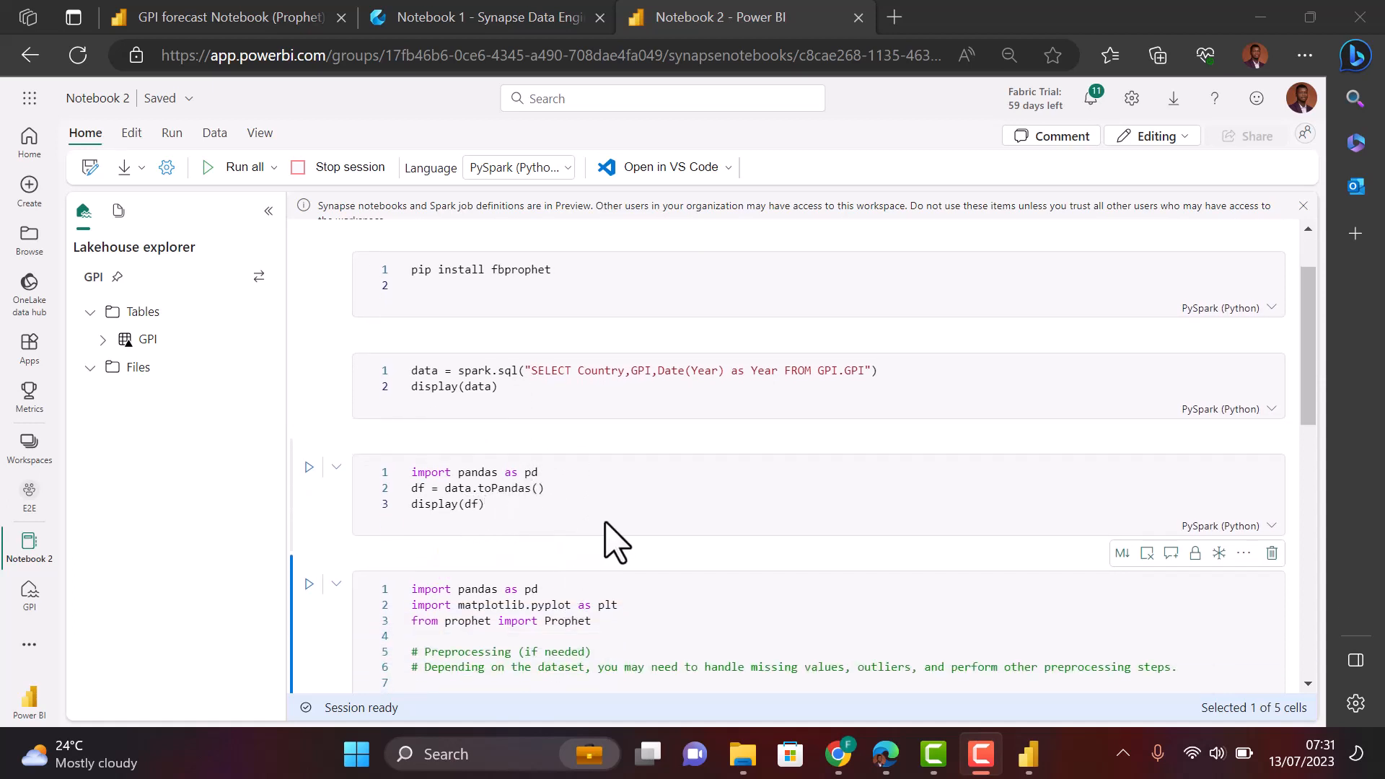
scroll(633, 522, "down", 2)
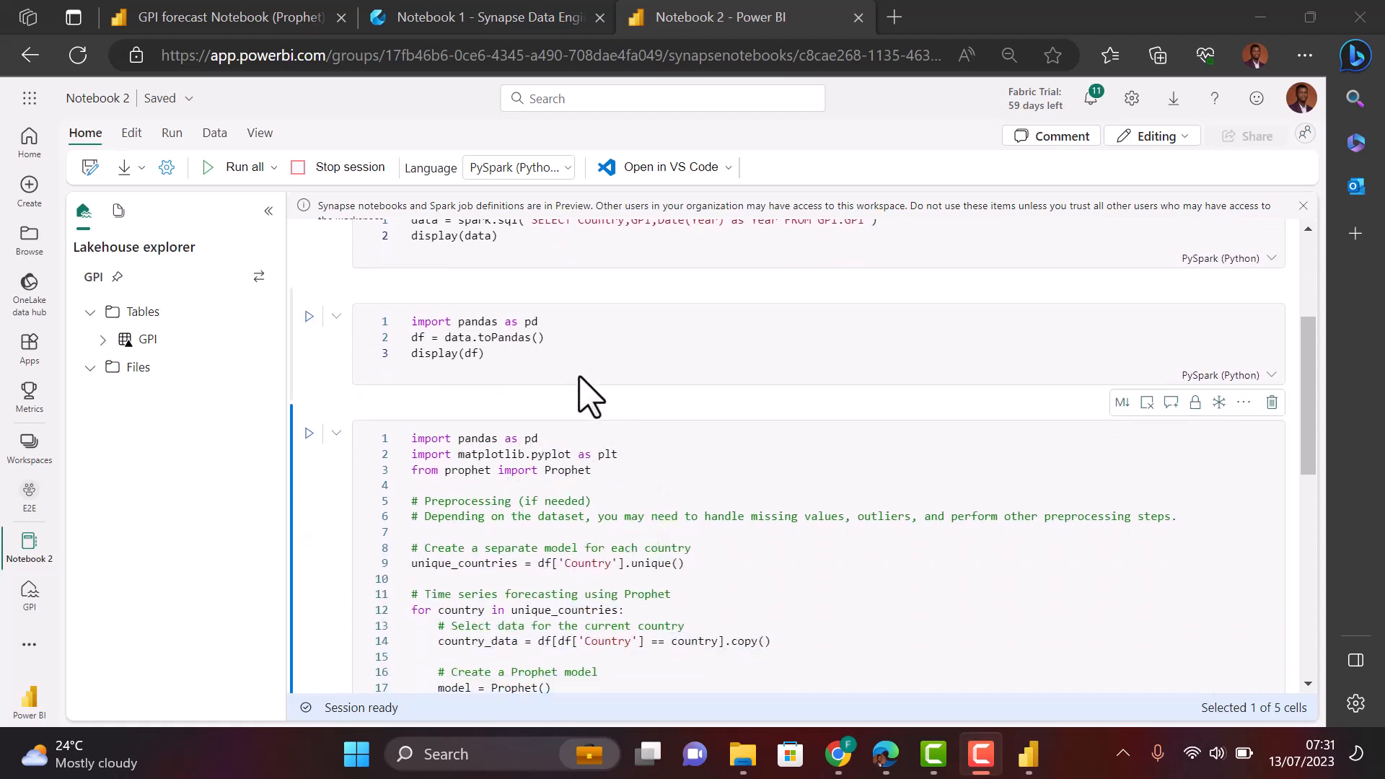
scroll(581, 393, "up", 3)
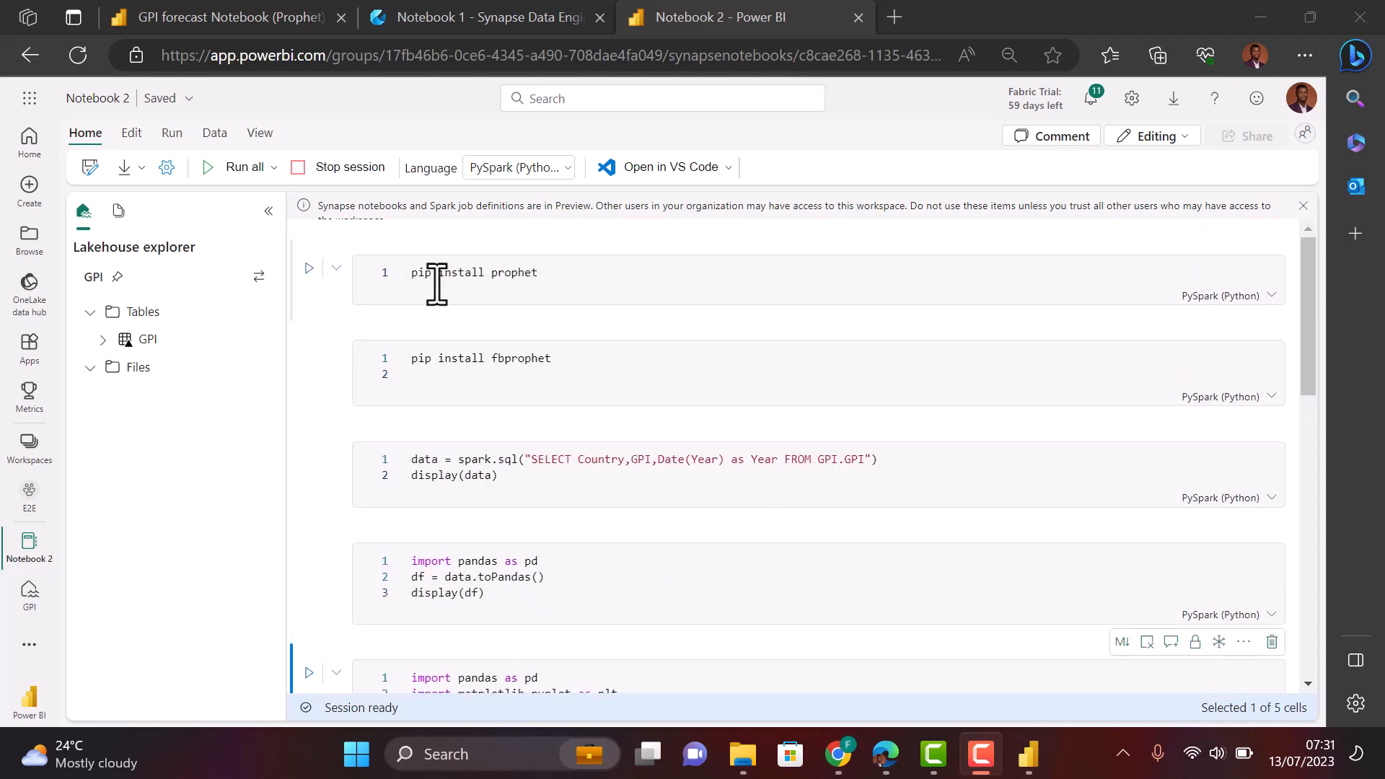
scroll(566, 671, "down", 2)
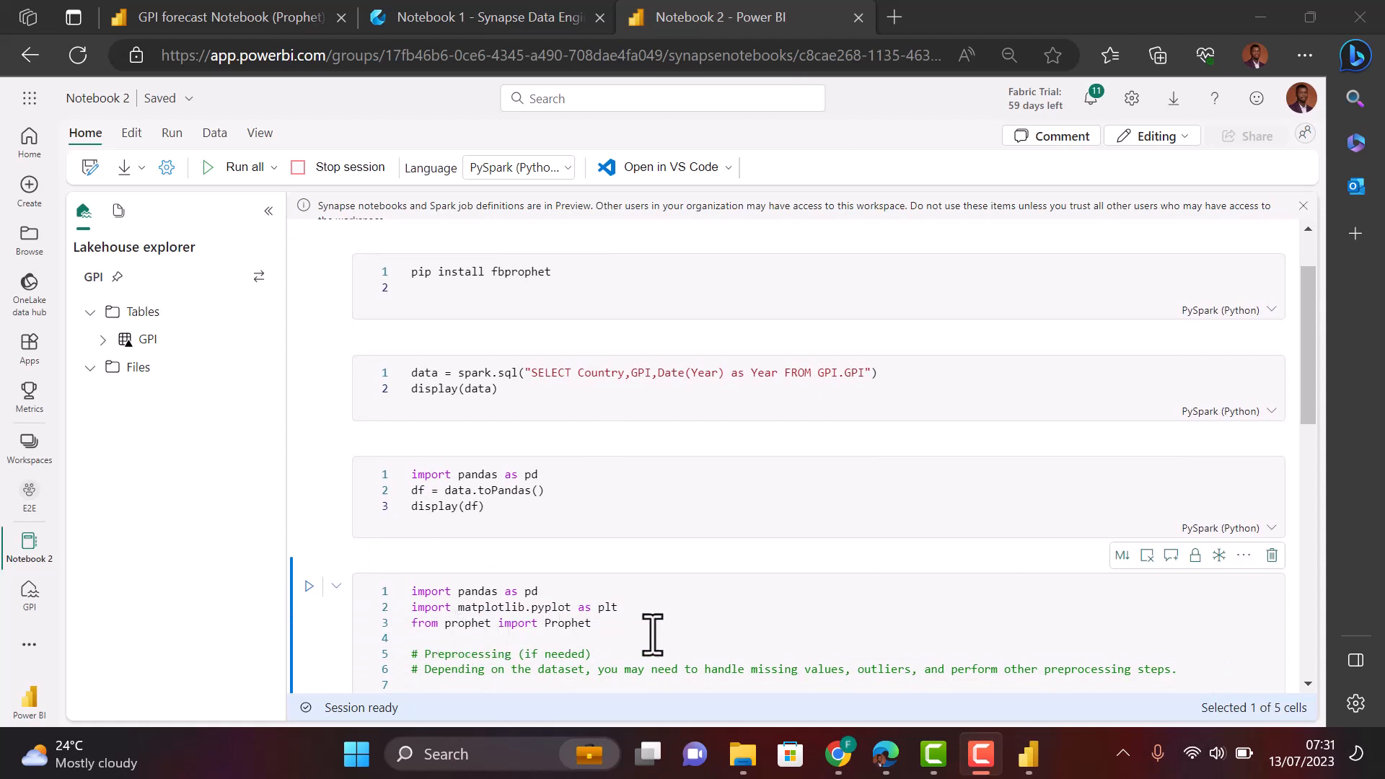
scroll(652, 635, "down", 2)
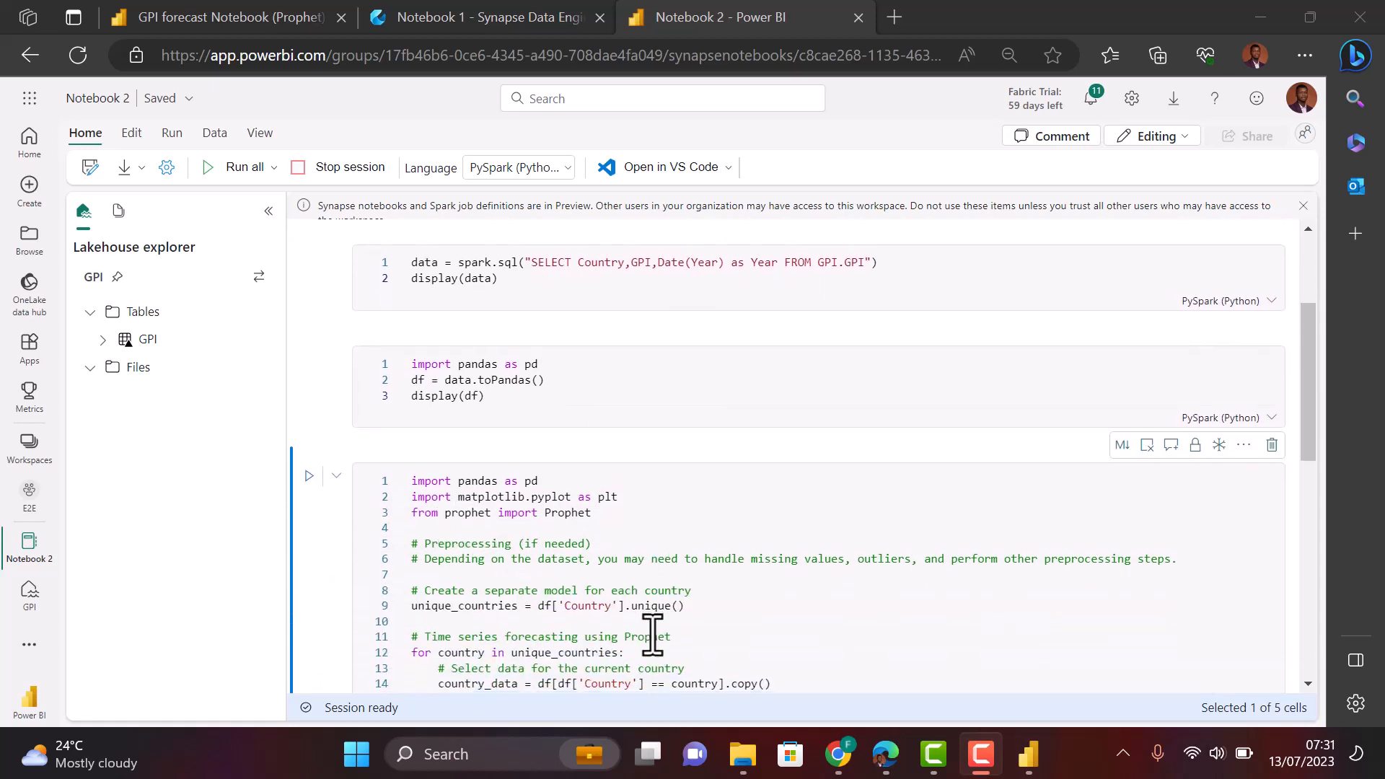
scroll(652, 635, "down", 4)
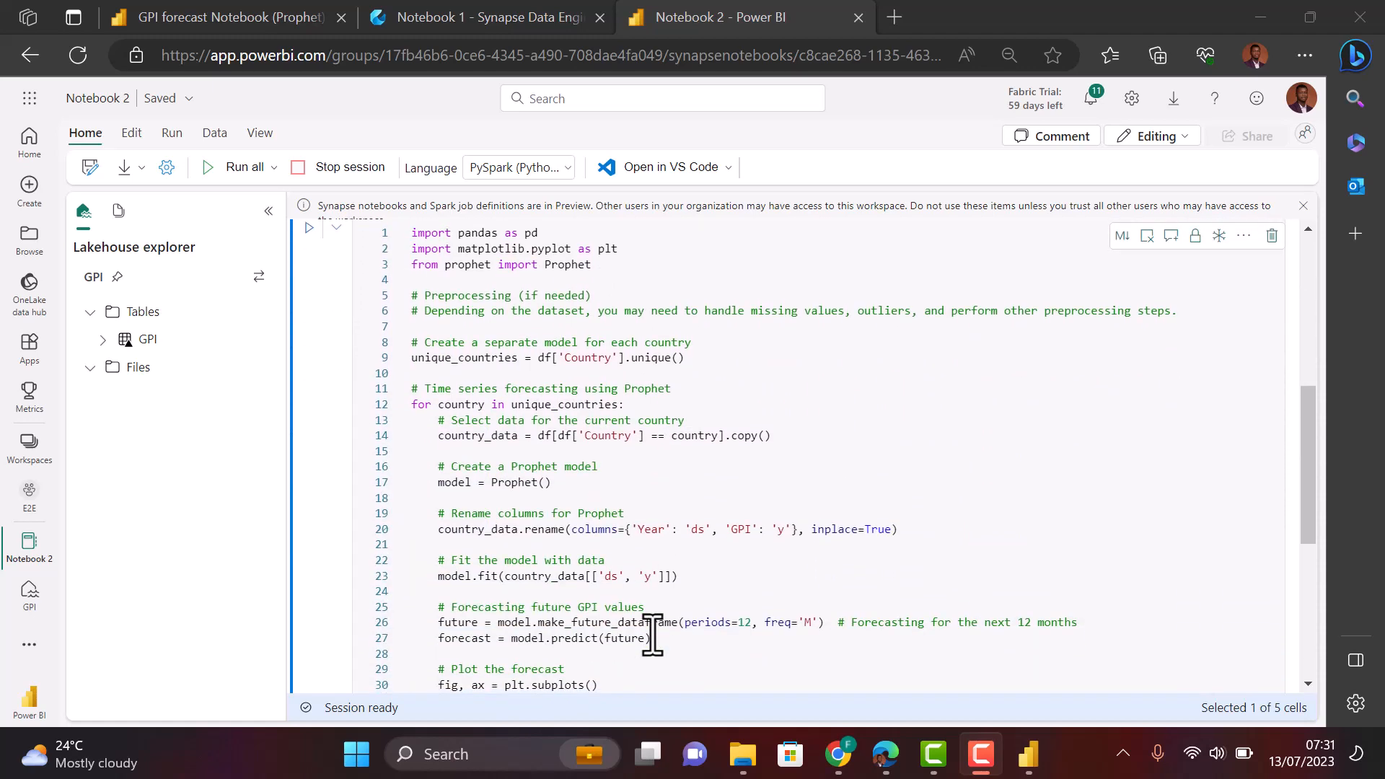
scroll(652, 634, "up", 8)
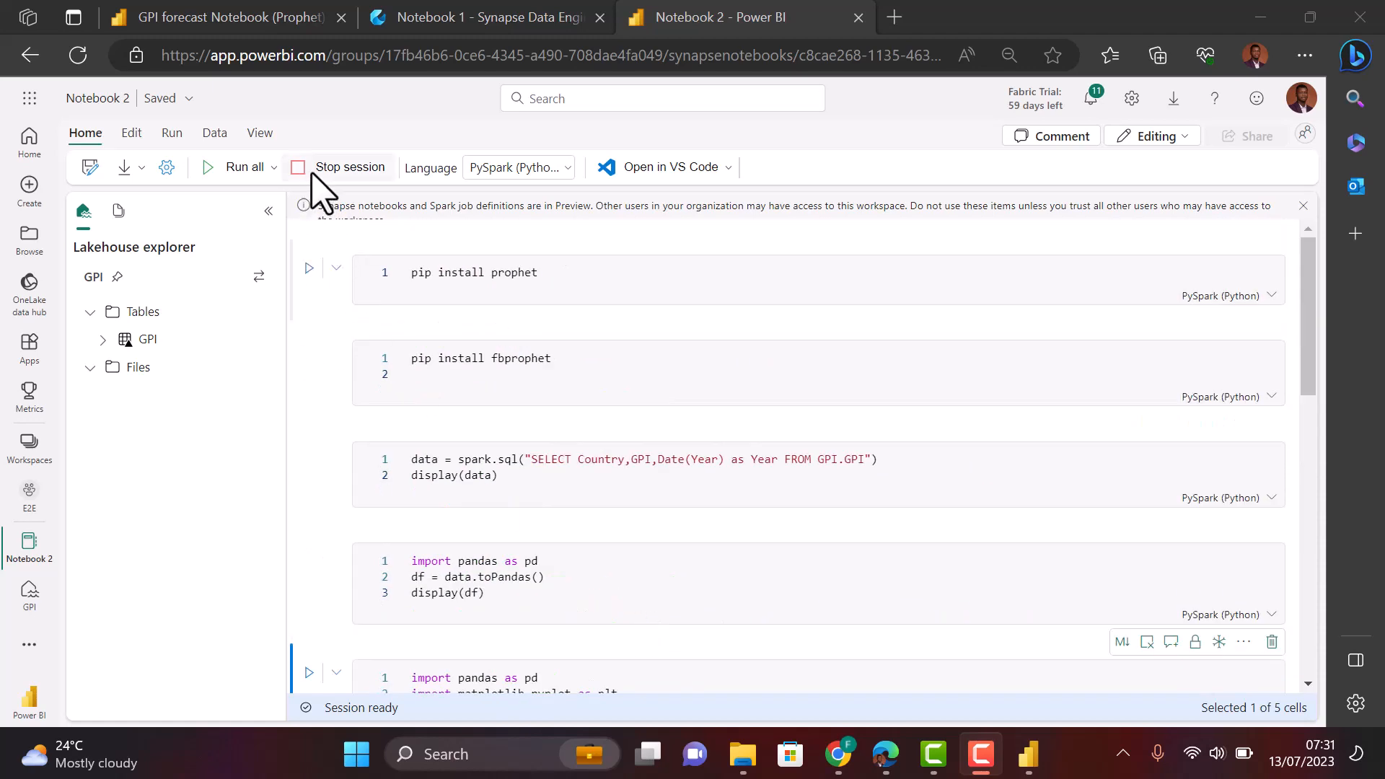
left_click(273, 168)
left_click(233, 207)
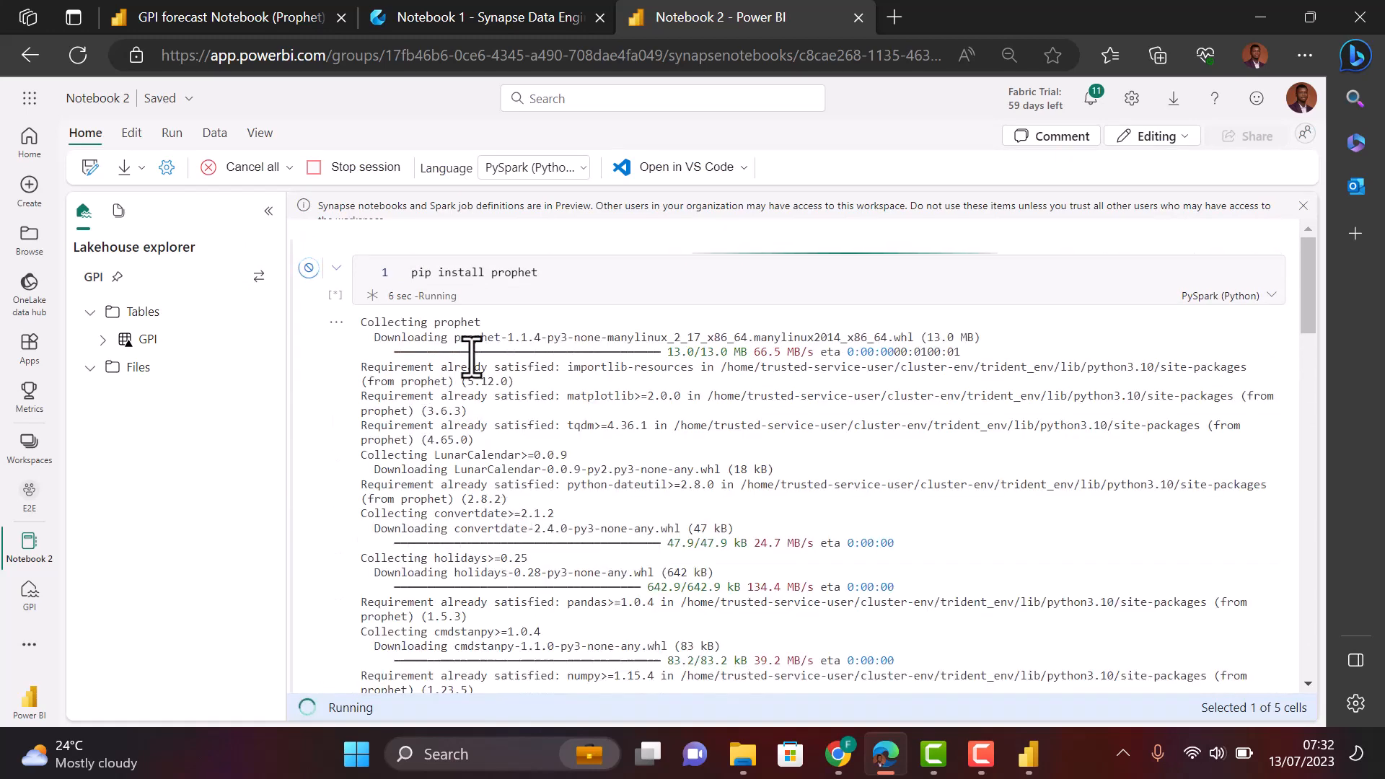
- Follow the outputs as prophet installs, GPI data converts to pandas, and per-country forecasting starts
scroll(507, 563, "down", 5)
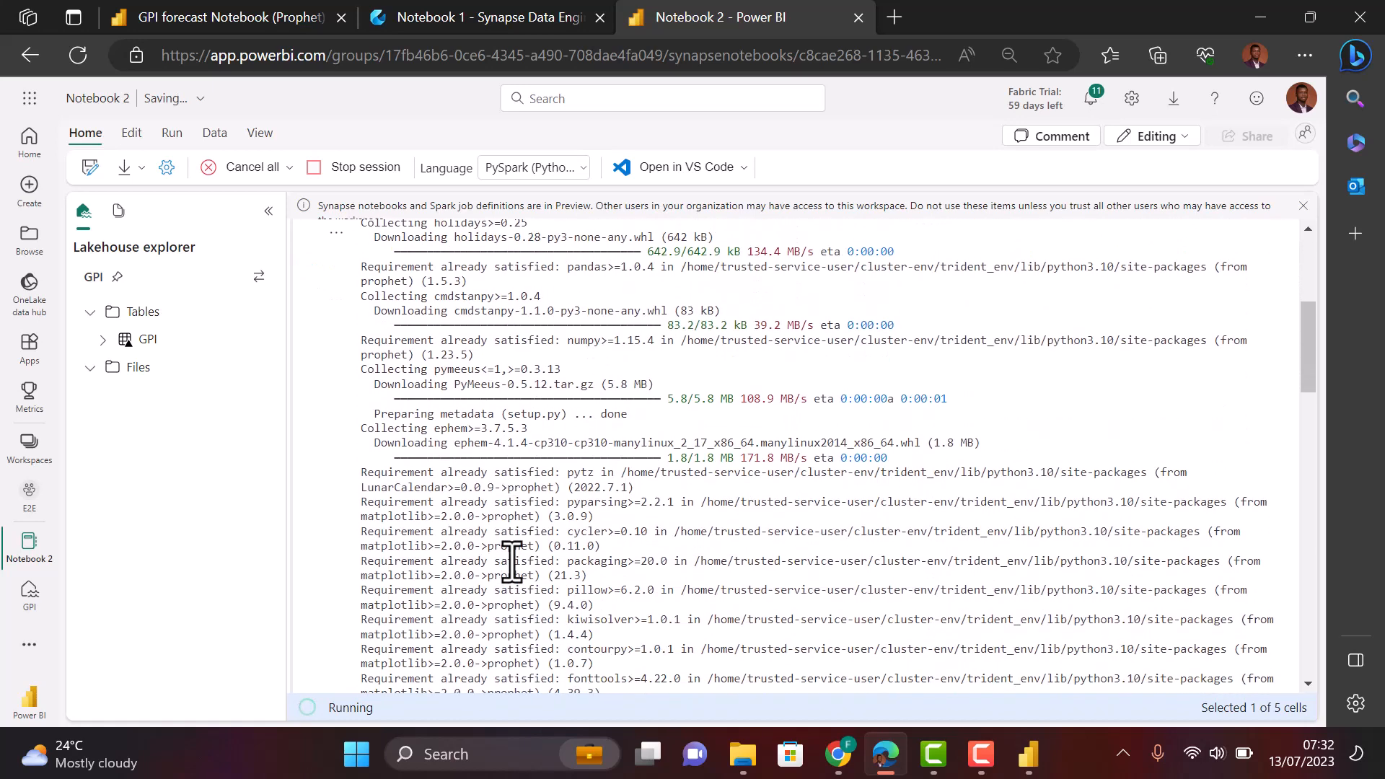
scroll(512, 562, "down", 5)
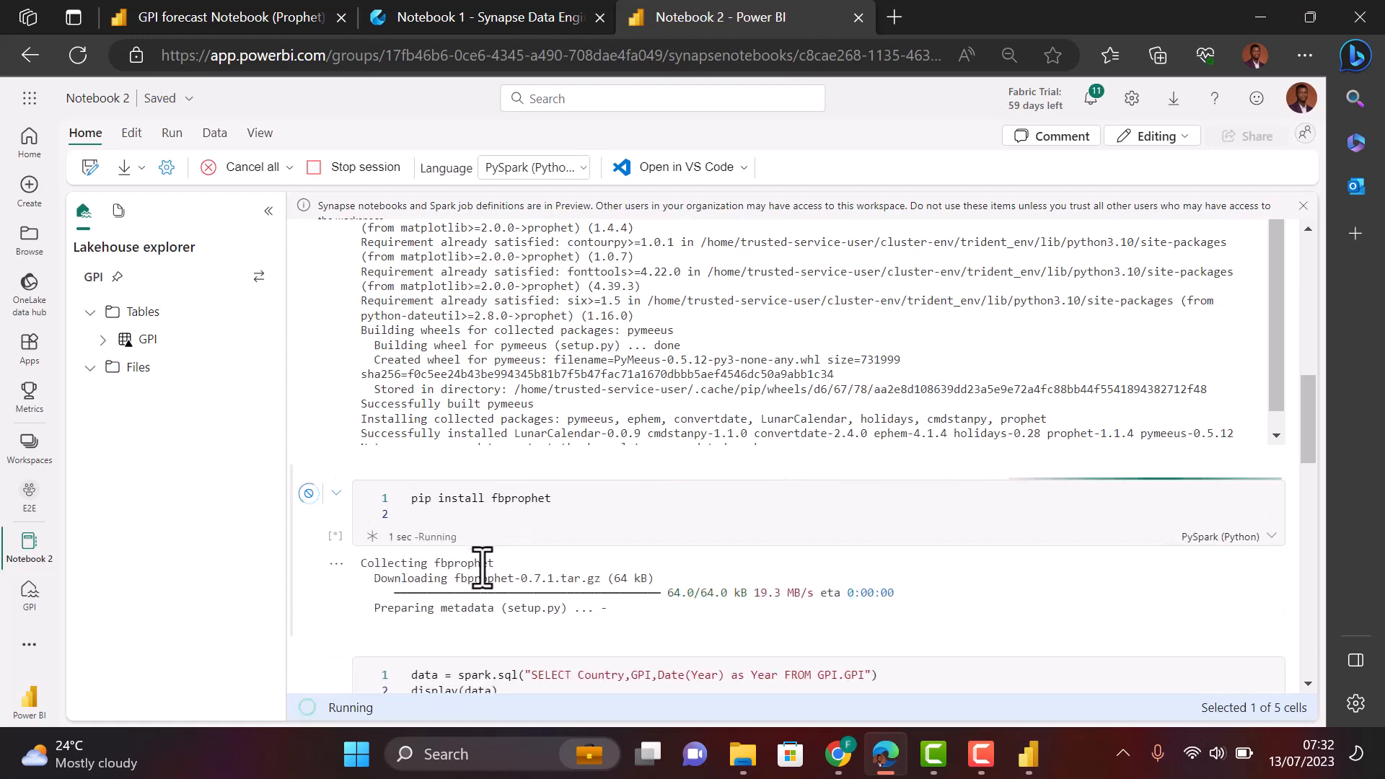
scroll(496, 642, "down", 4)
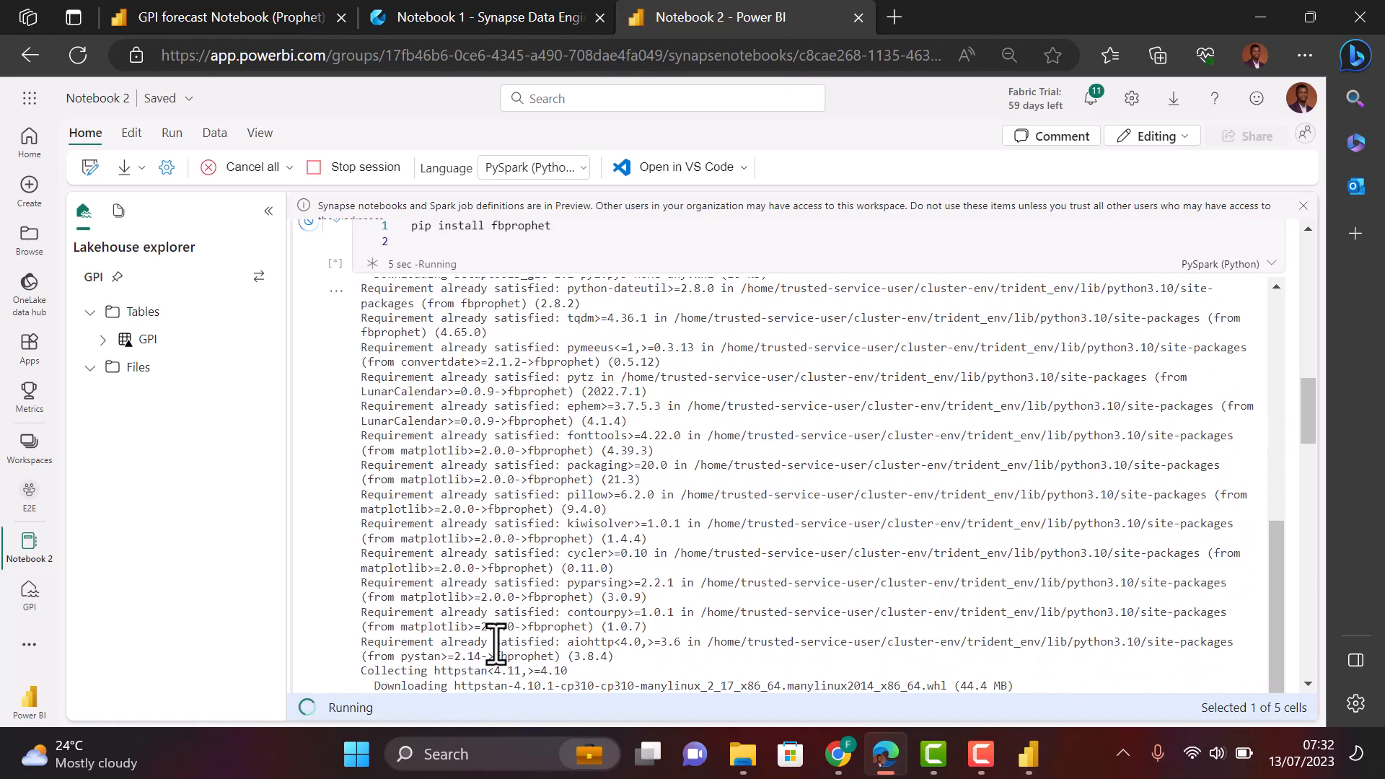
scroll(334, 644, "down", 1)
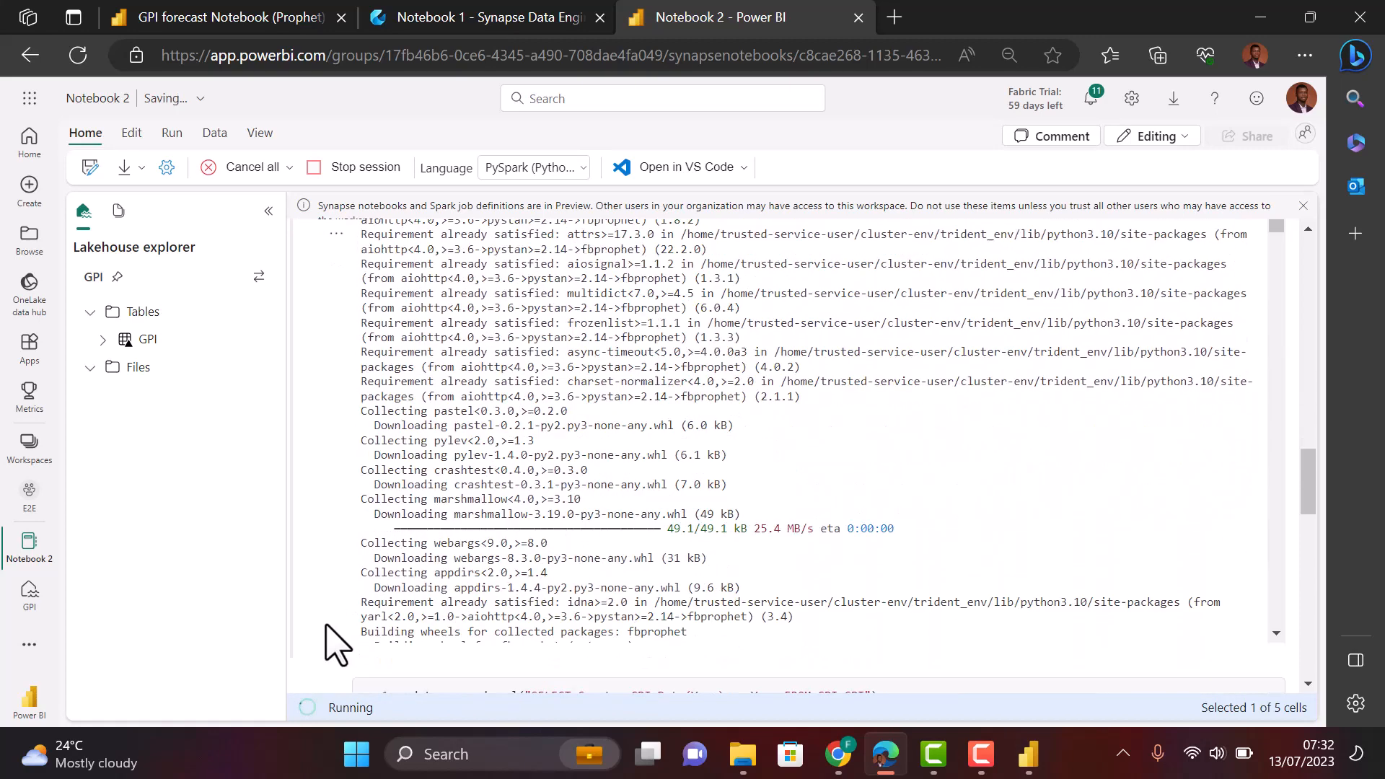
scroll(334, 642, "down", 4)
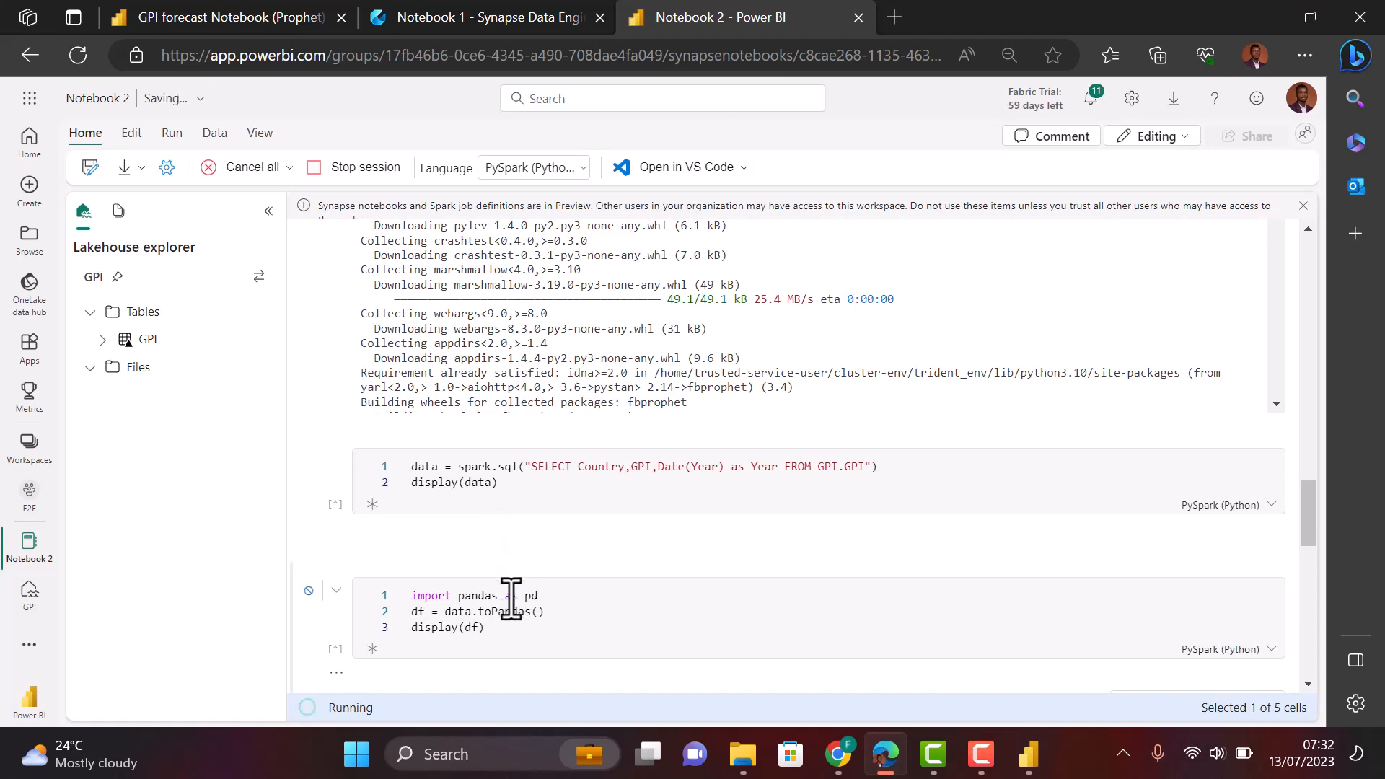
left_click(551, 635)
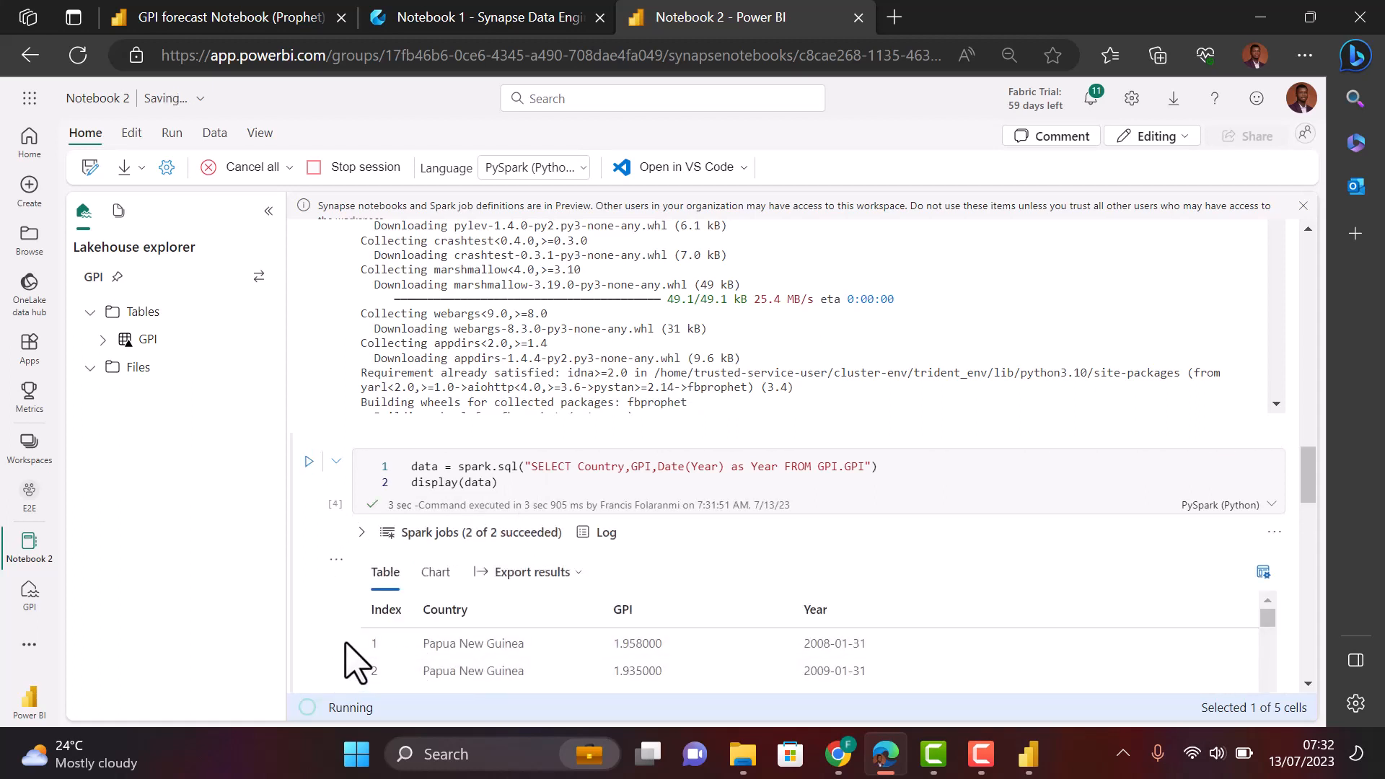
scroll(355, 660, "down", 2)
scroll(355, 658, "down", 5)
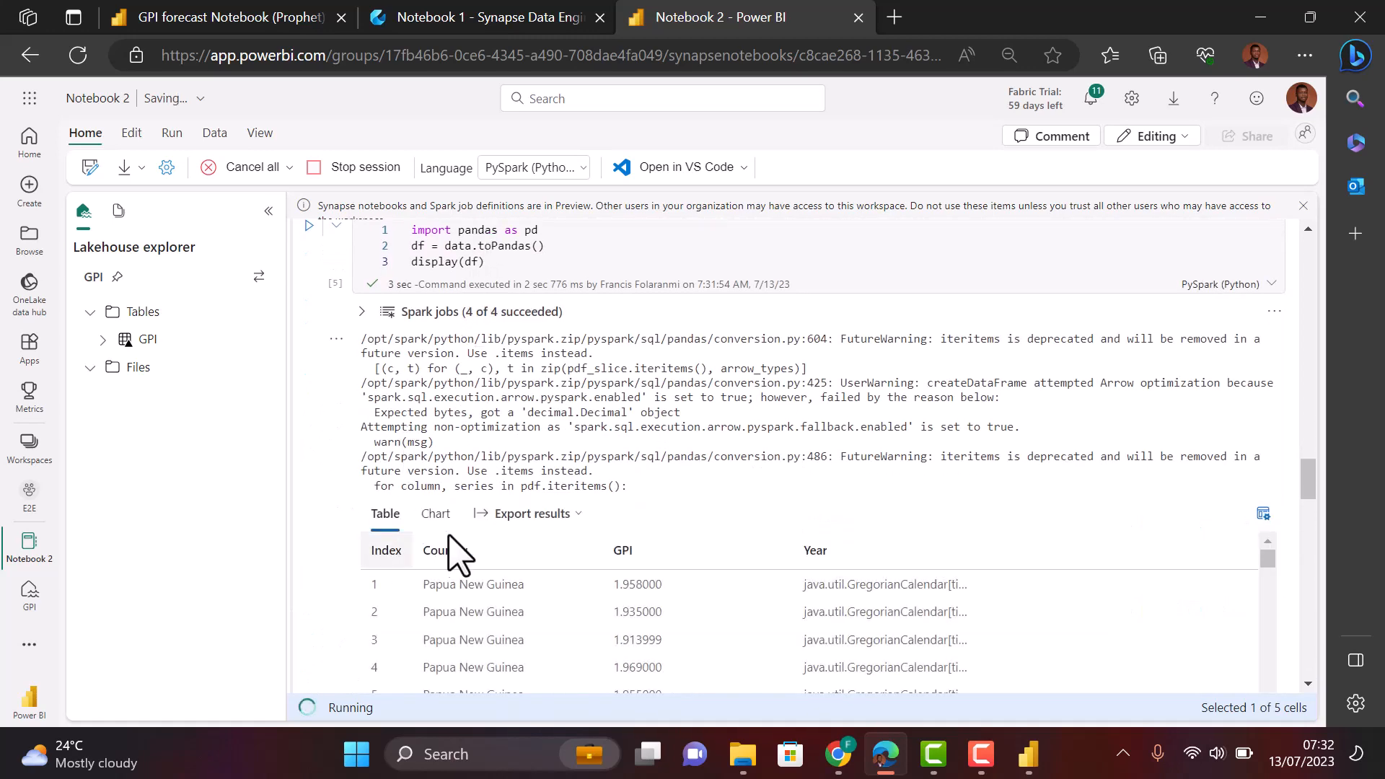
scroll(344, 620, "down", 8)
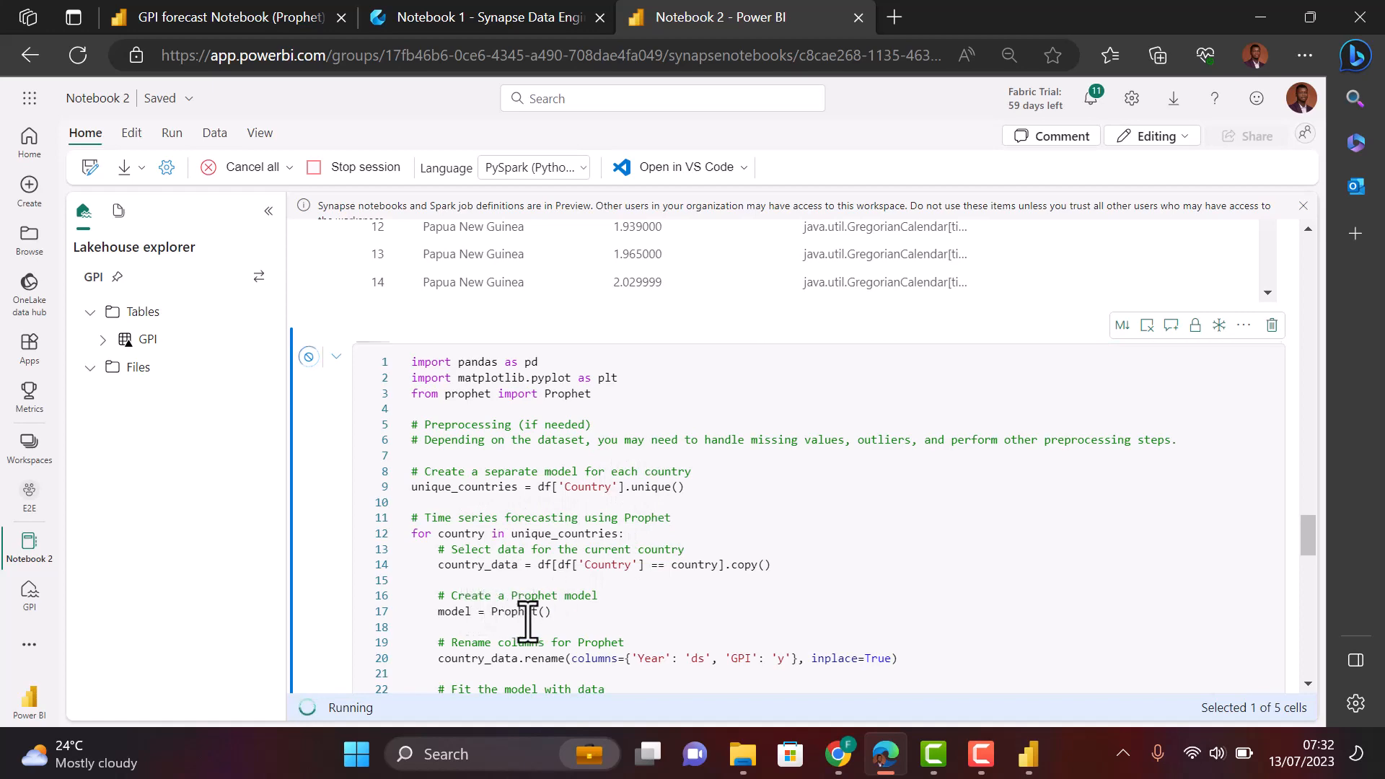
- Compare the Prophet forecasting code with its Actual-versus-Forecast GPI chart for Papua New Guinea
scroll(563, 636, "down", 3)
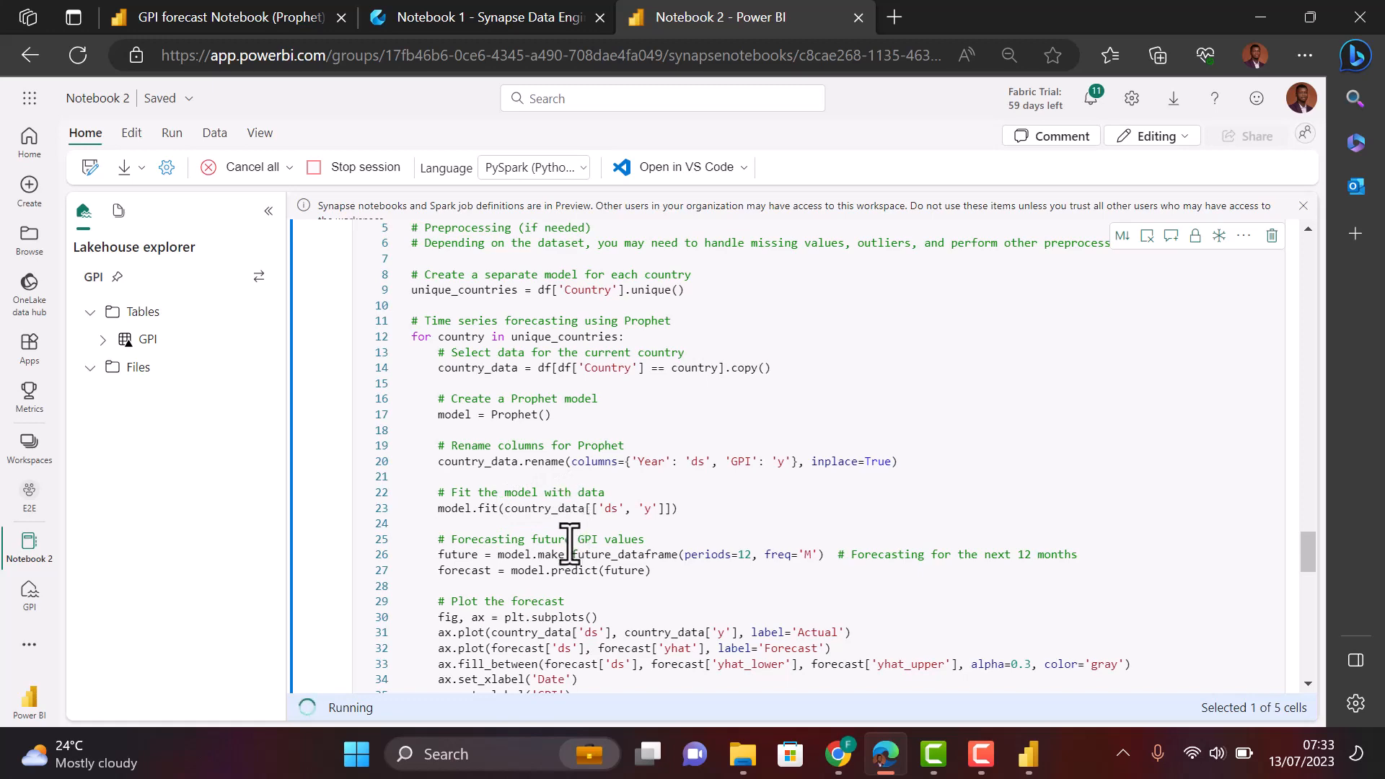
scroll(594, 555, "down", 3)
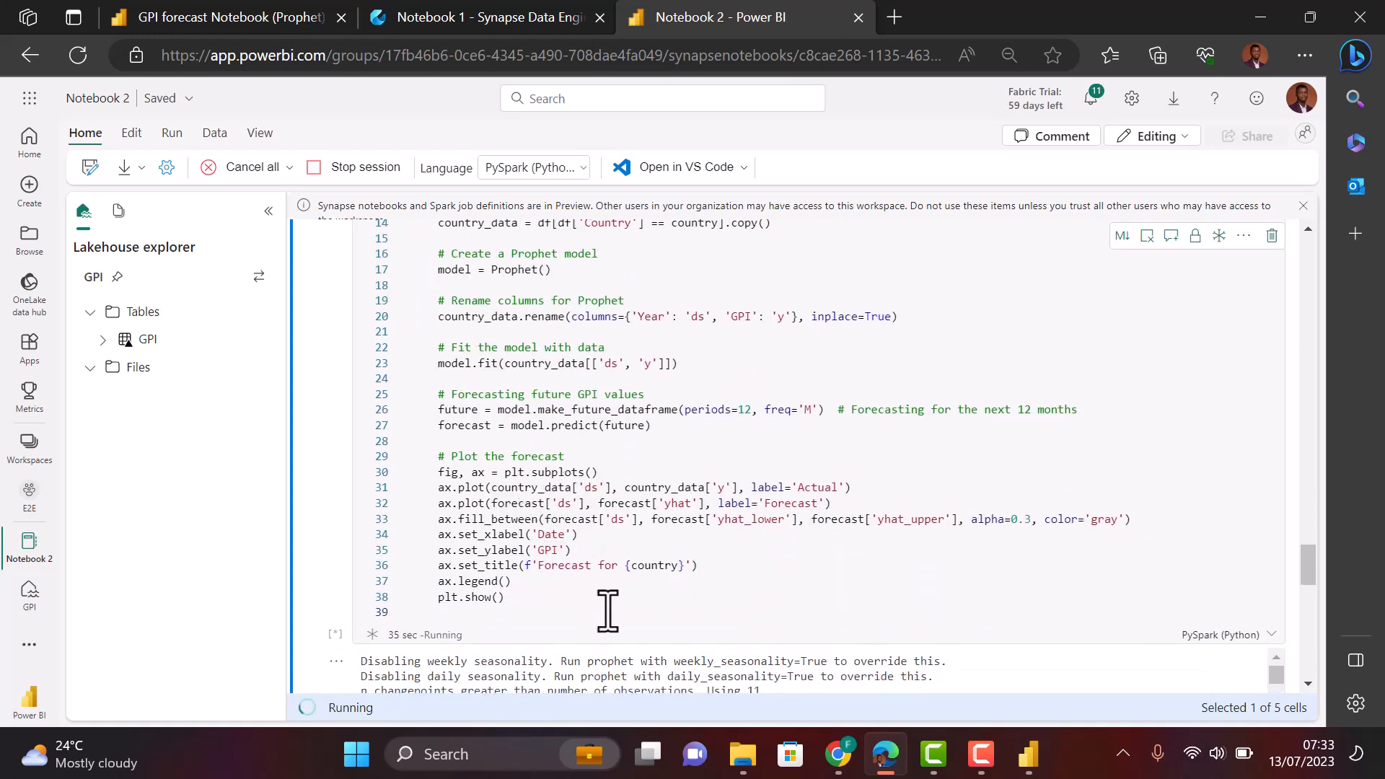
scroll(606, 608, "down", 5)
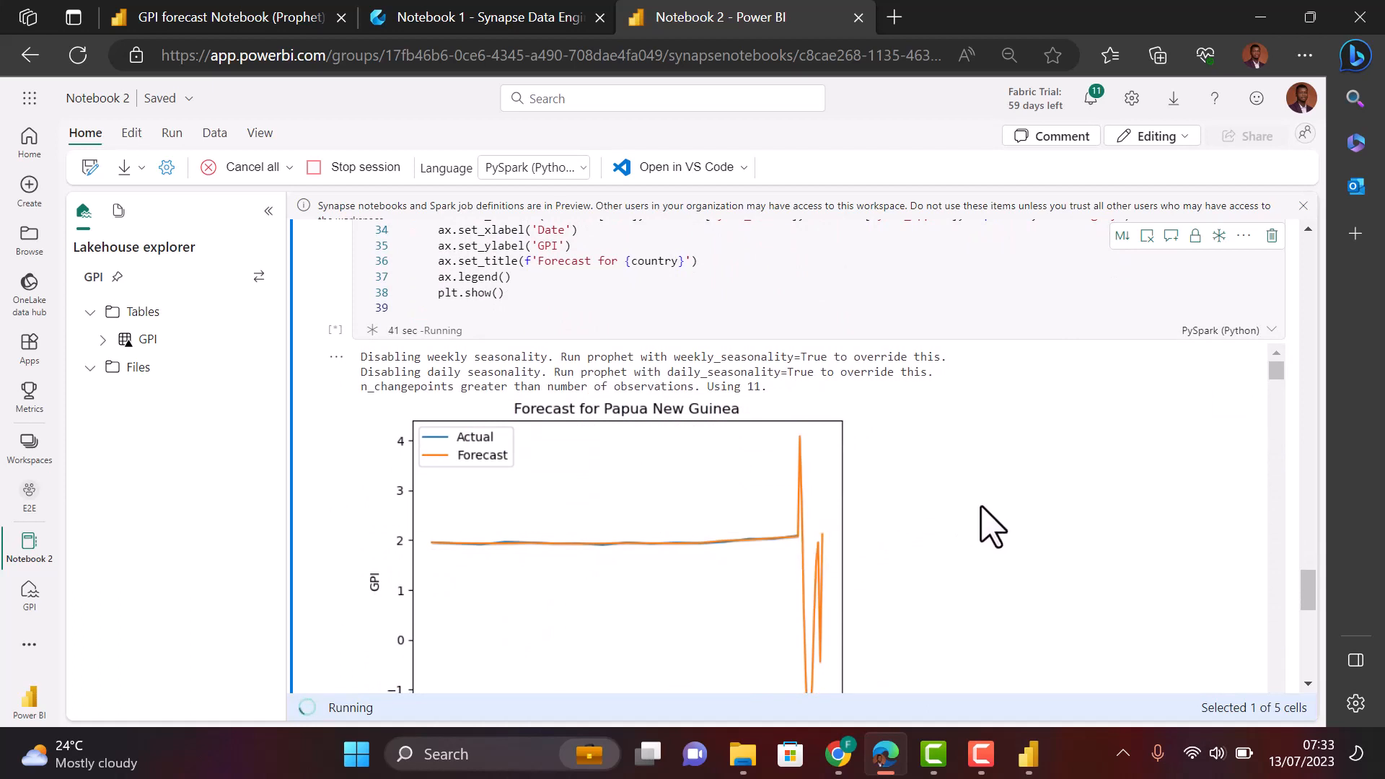
scroll(992, 526, "down", 5)
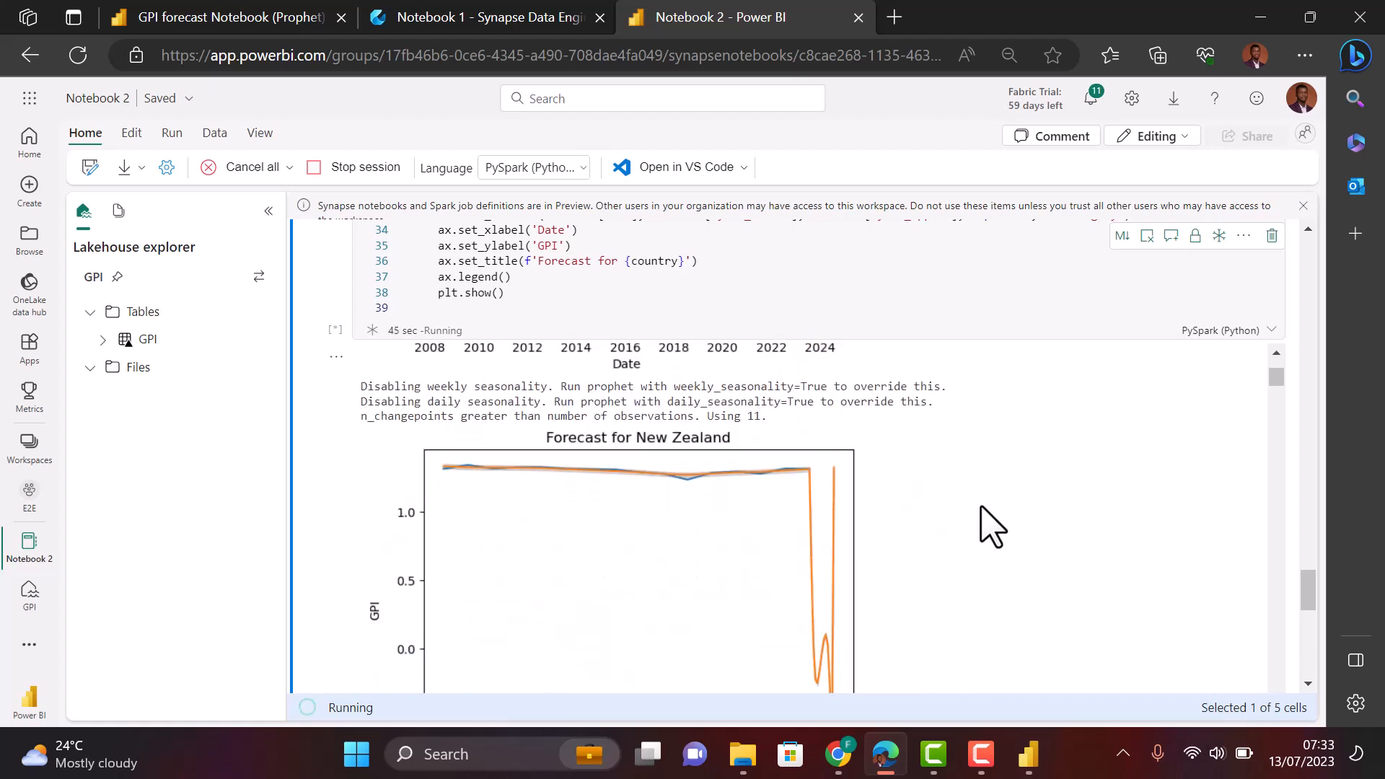
scroll(992, 526, "up", 5)
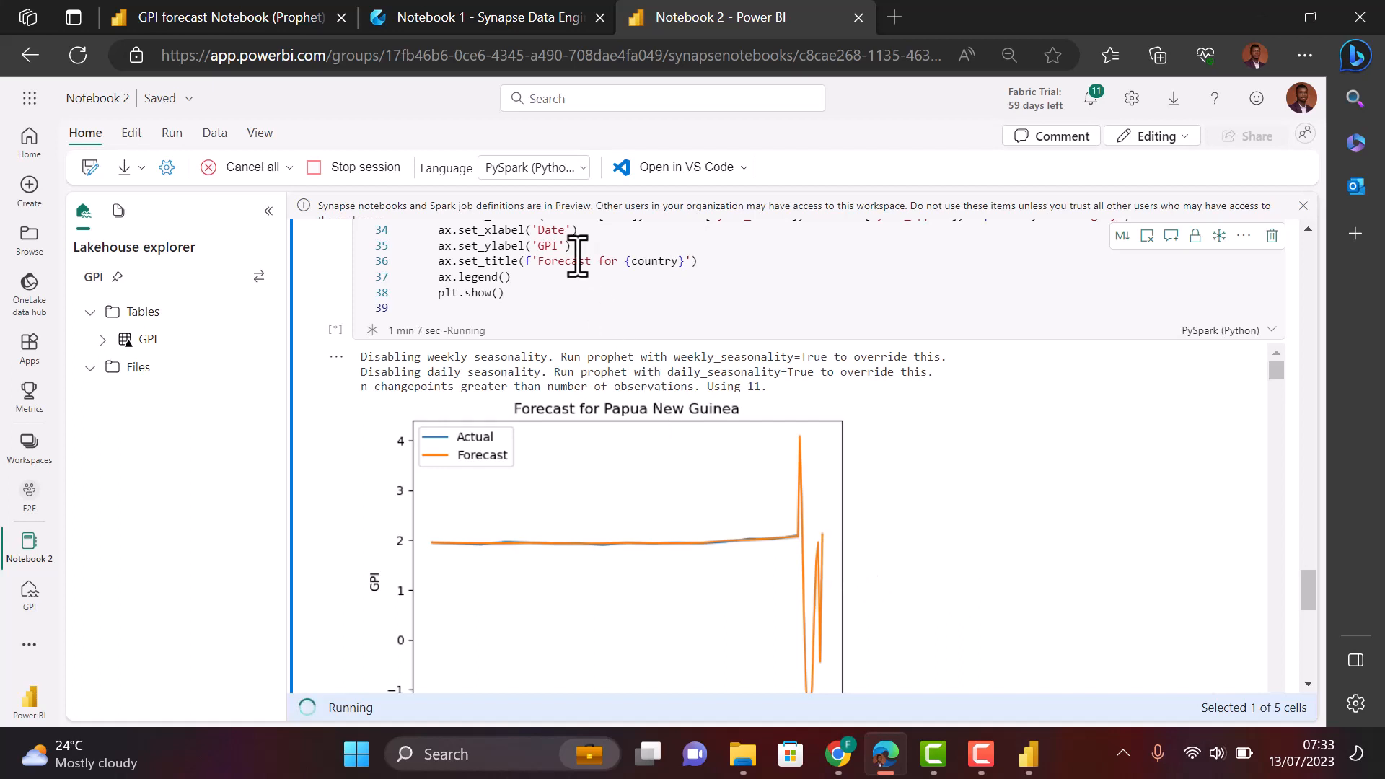
scroll(577, 256, "up", 2)
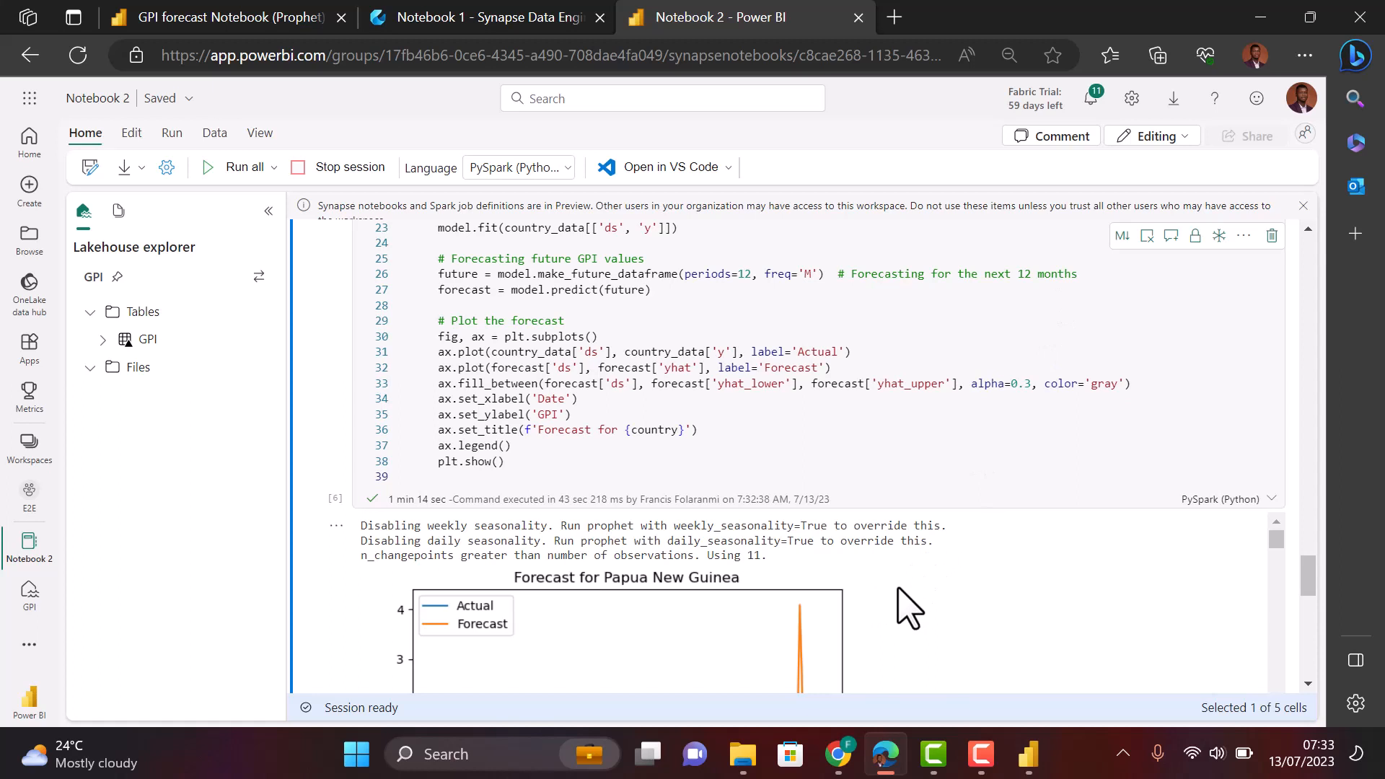
scroll(906, 604, "down", 4)
scroll(906, 604, "up", 2)
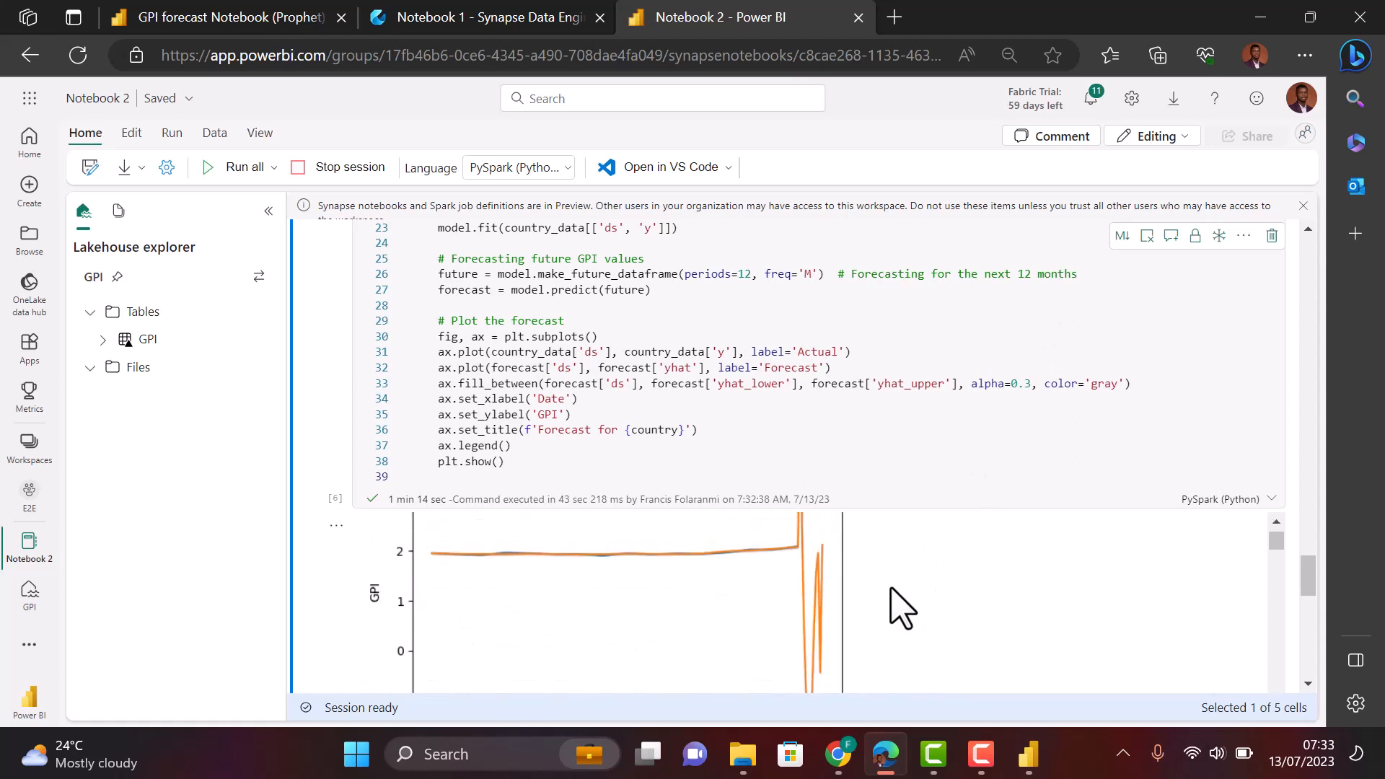
scroll(875, 610, "down", 2)
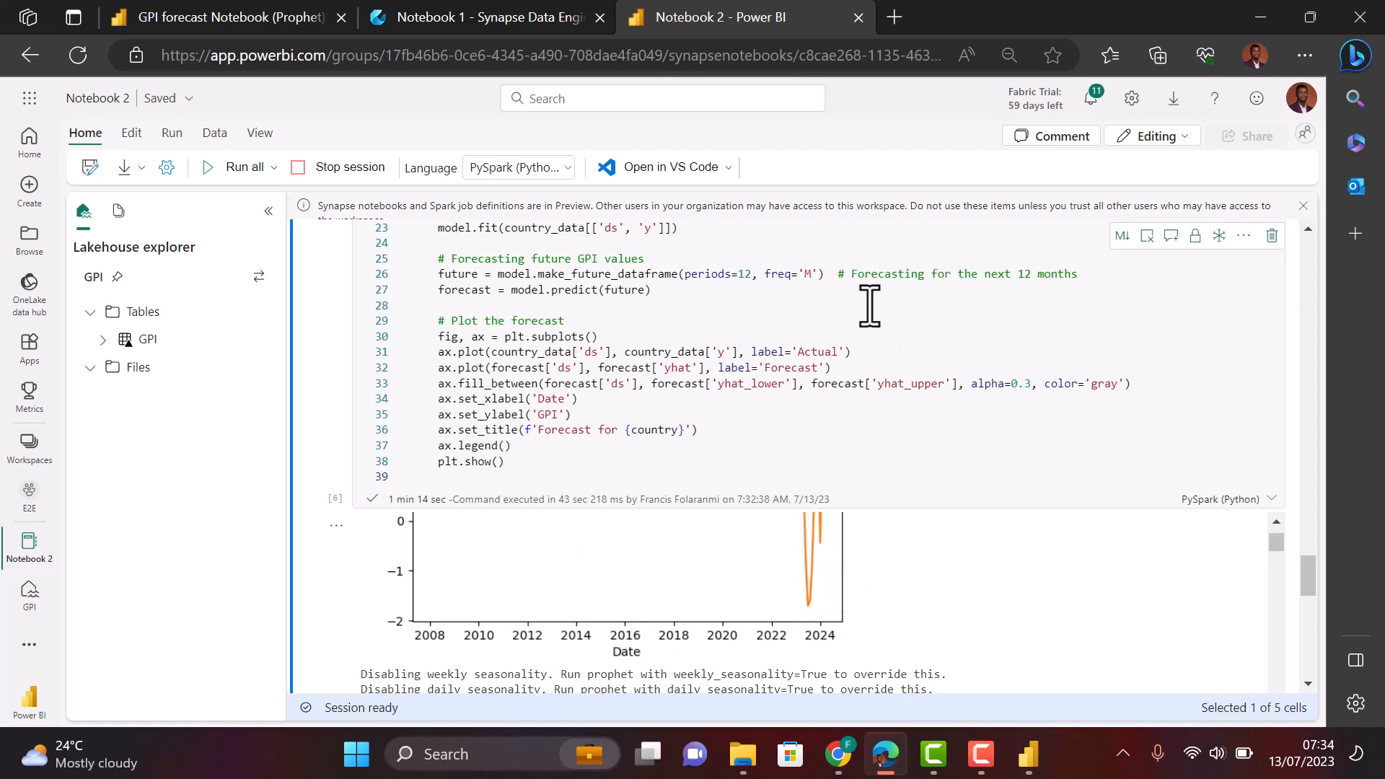
- Change make_future_dataframe on line 26 from periods=12 to periods=24
left_click(753, 274)
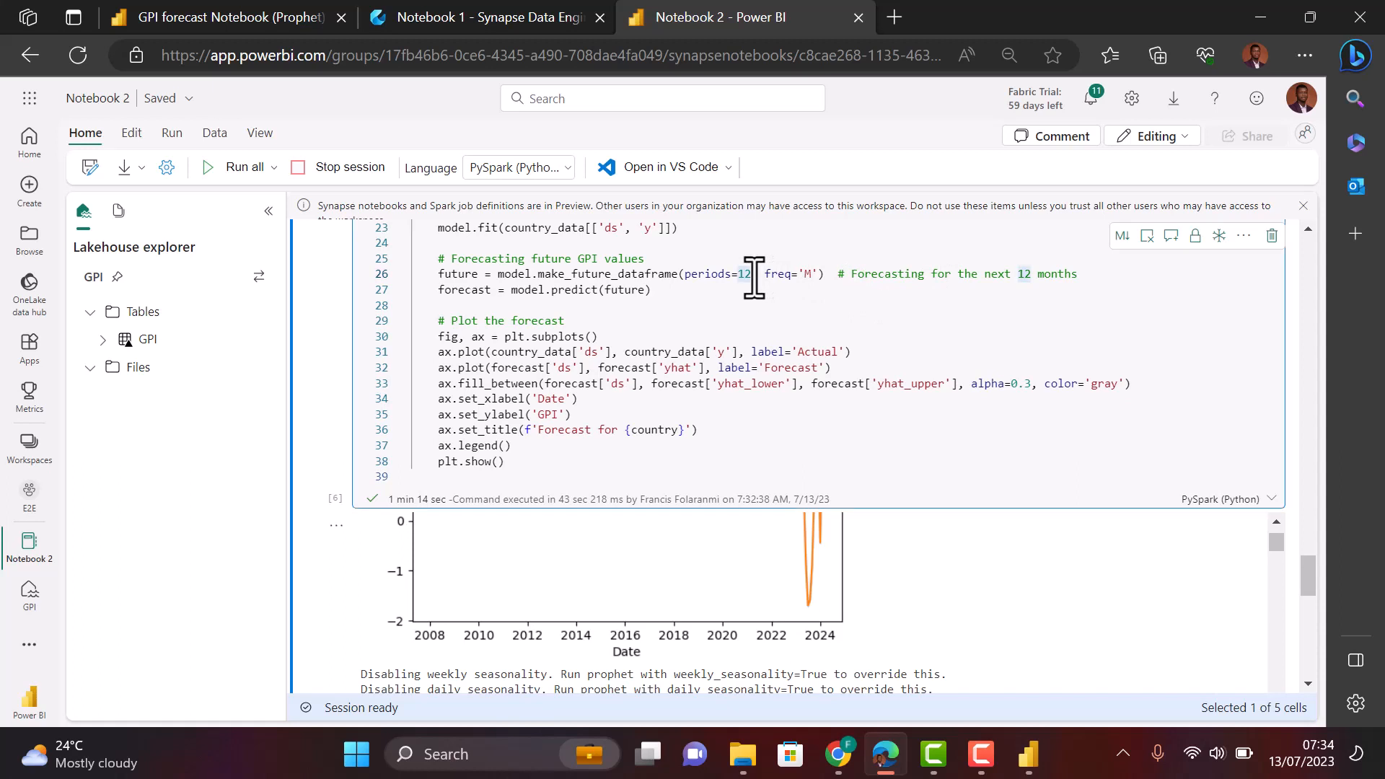
type("24")
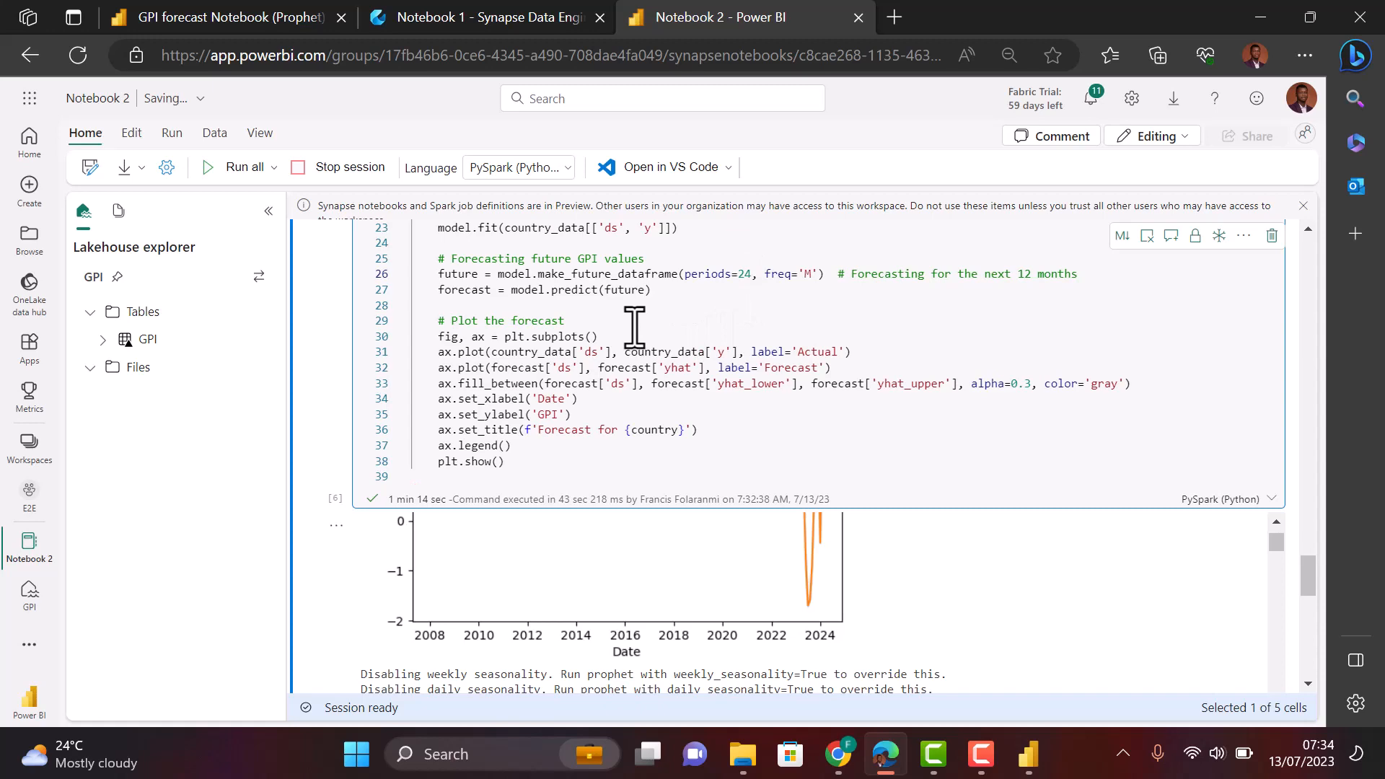
scroll(386, 332, "up", 5)
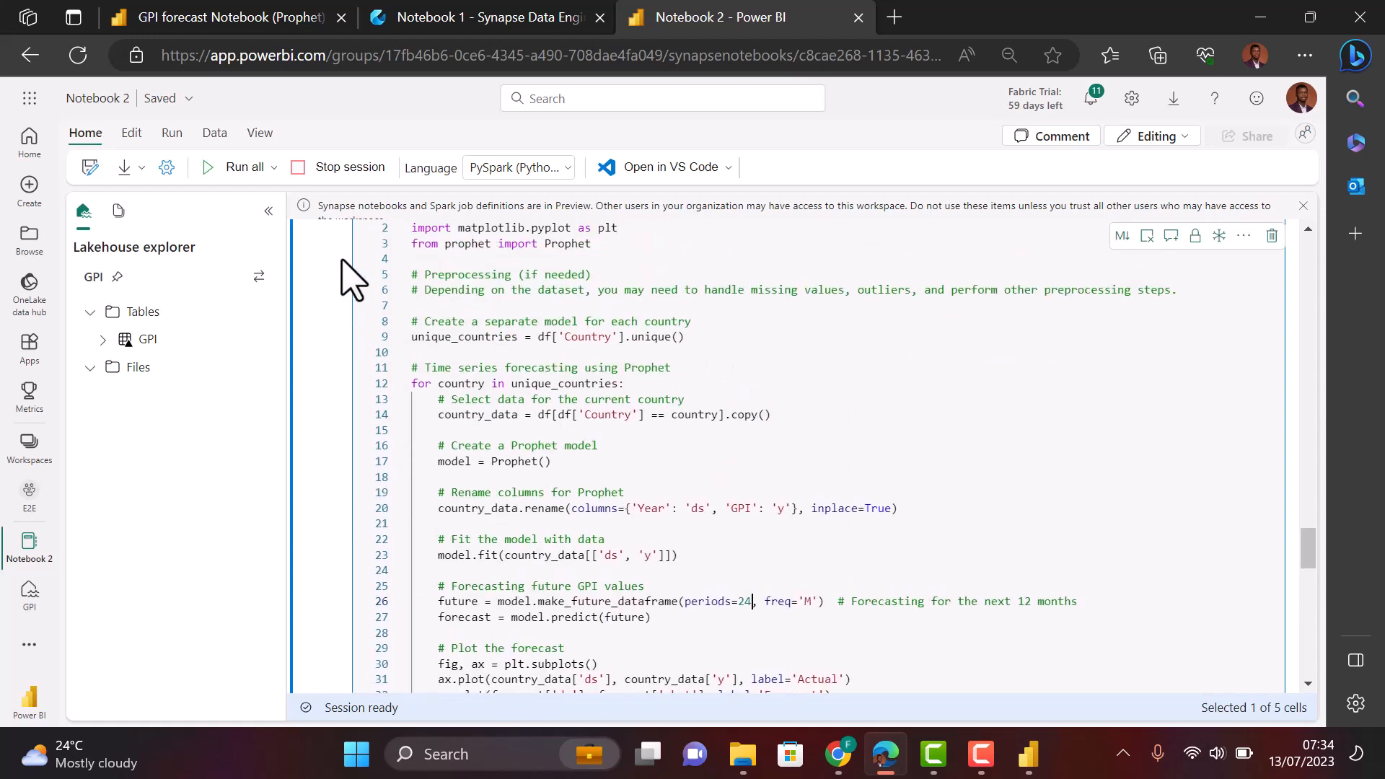
scroll(354, 281, "up", 3)
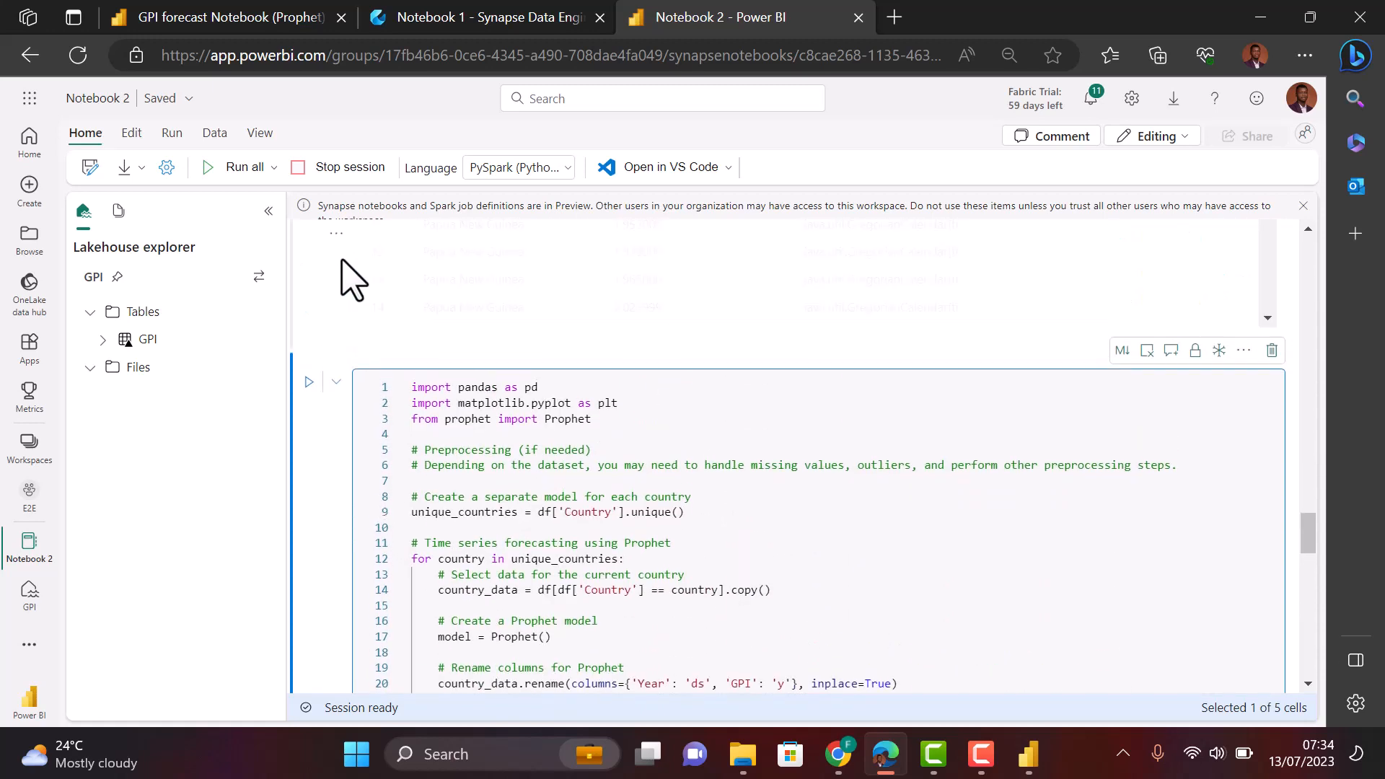
- Rerun the forecasting cell and review the country forecast charts now extending past 2024
left_click(309, 382)
scroll(779, 597, "down", 5)
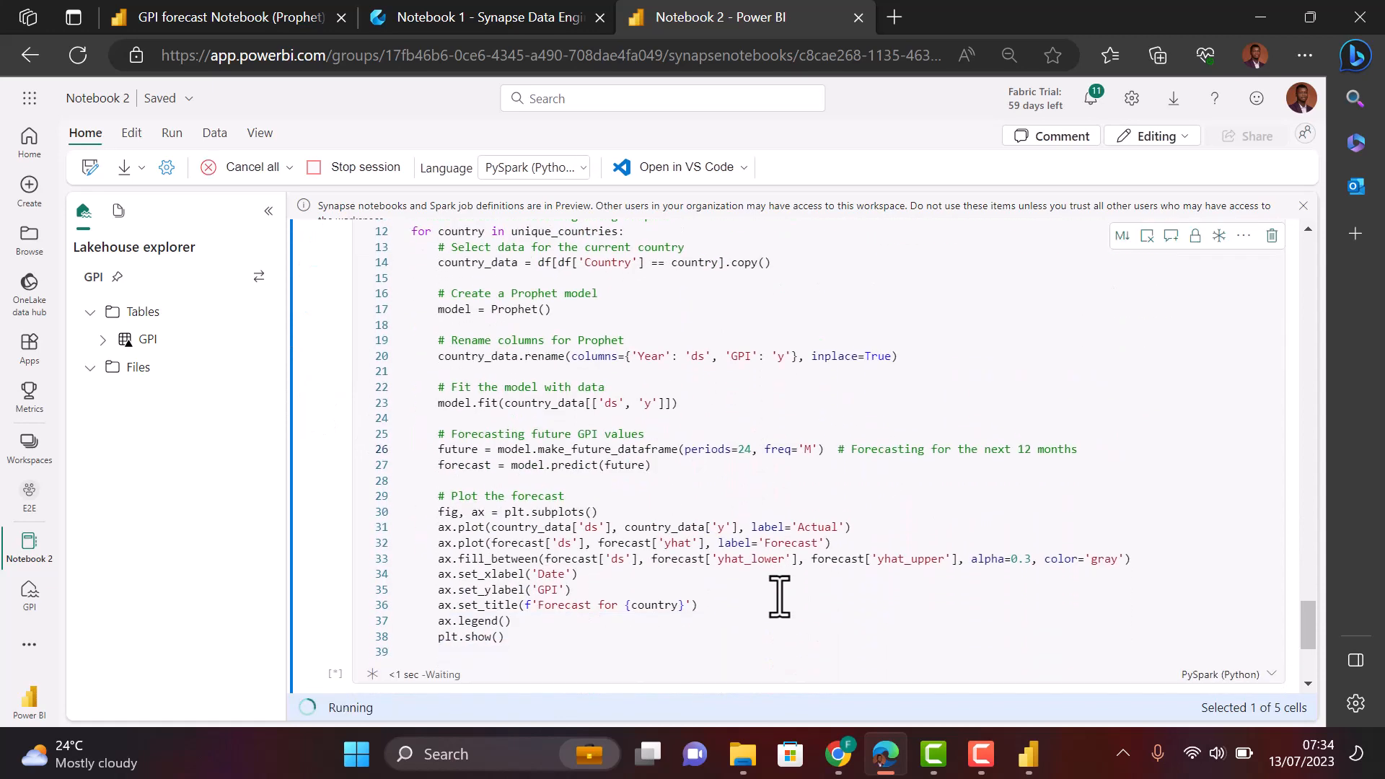
scroll(780, 597, "down", 2)
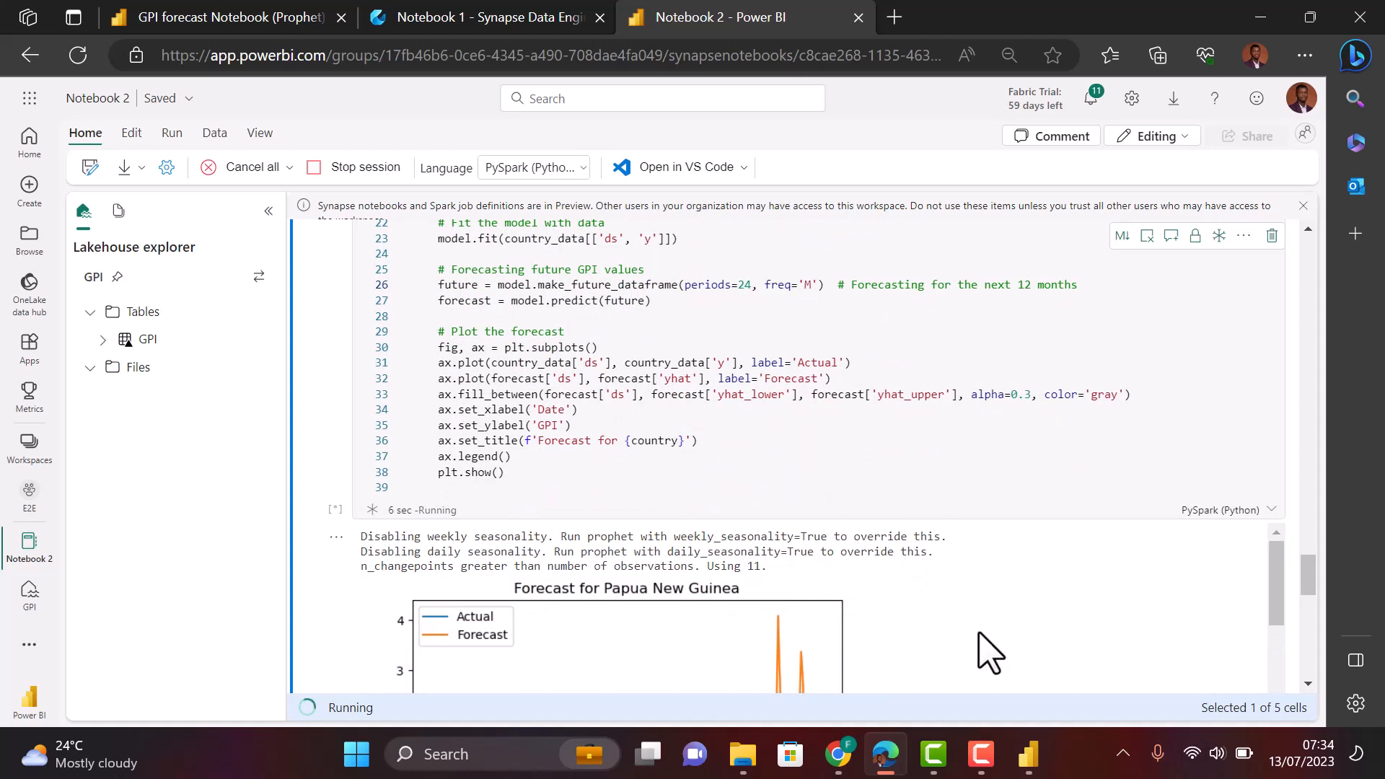
scroll(984, 651, "down", 3)
scroll(980, 649, "up", 2)
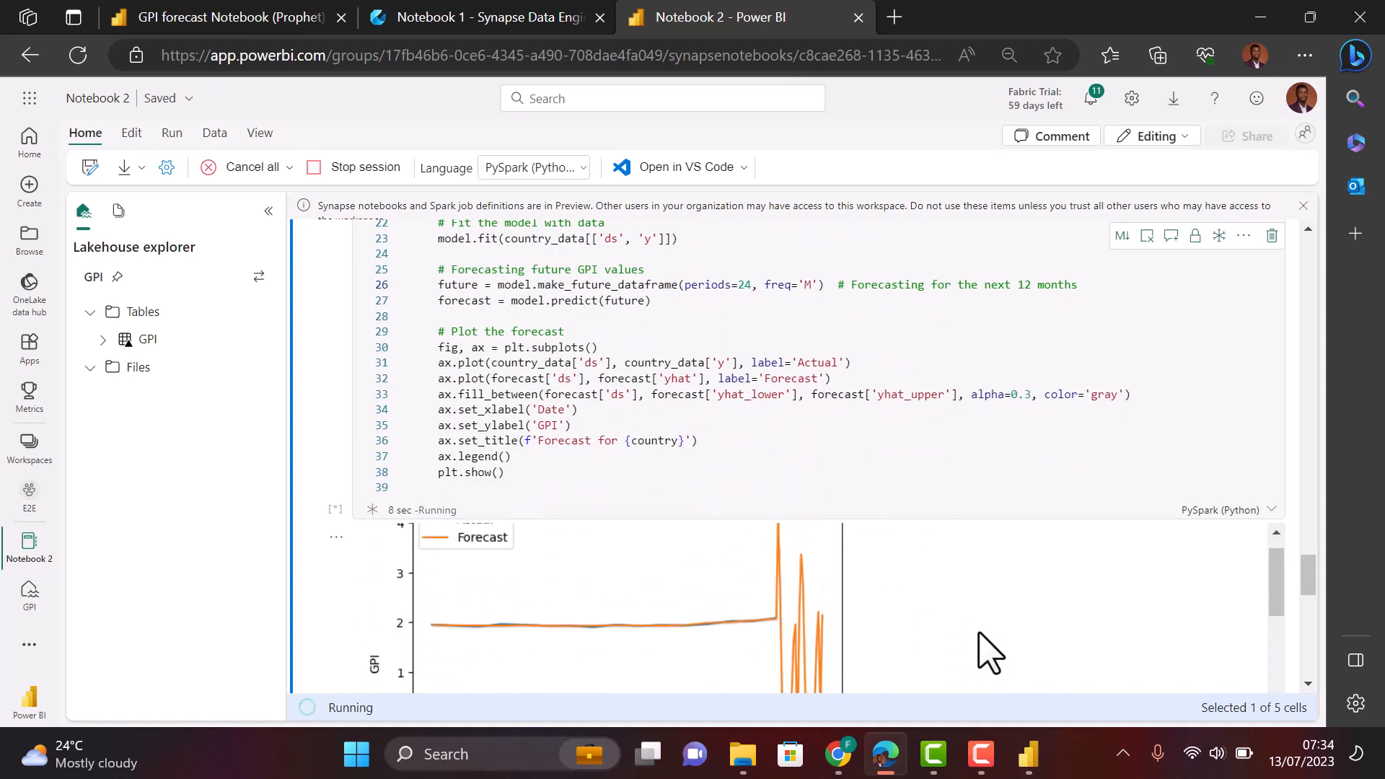
scroll(1039, 496, "down", 5)
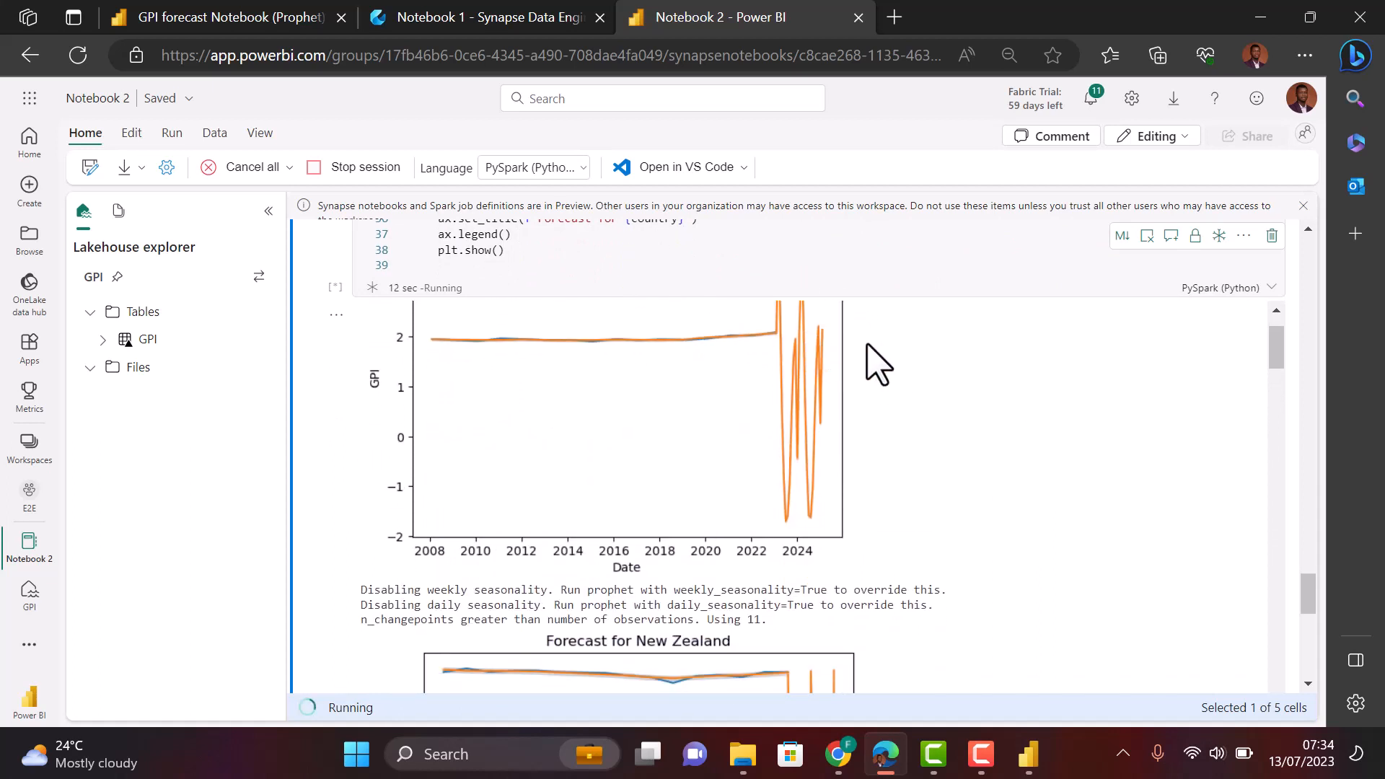
scroll(921, 416, "up", 2)
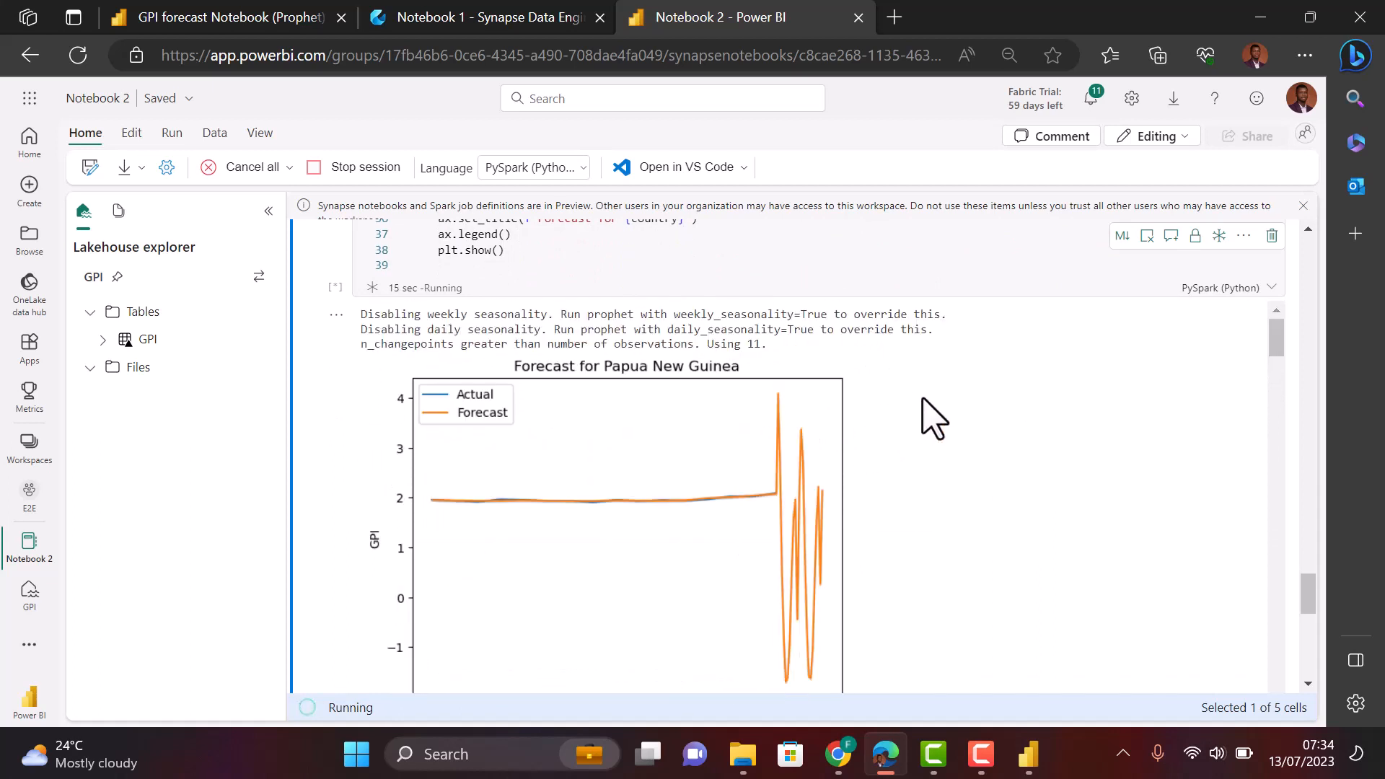
scroll(950, 484, "down", 5)
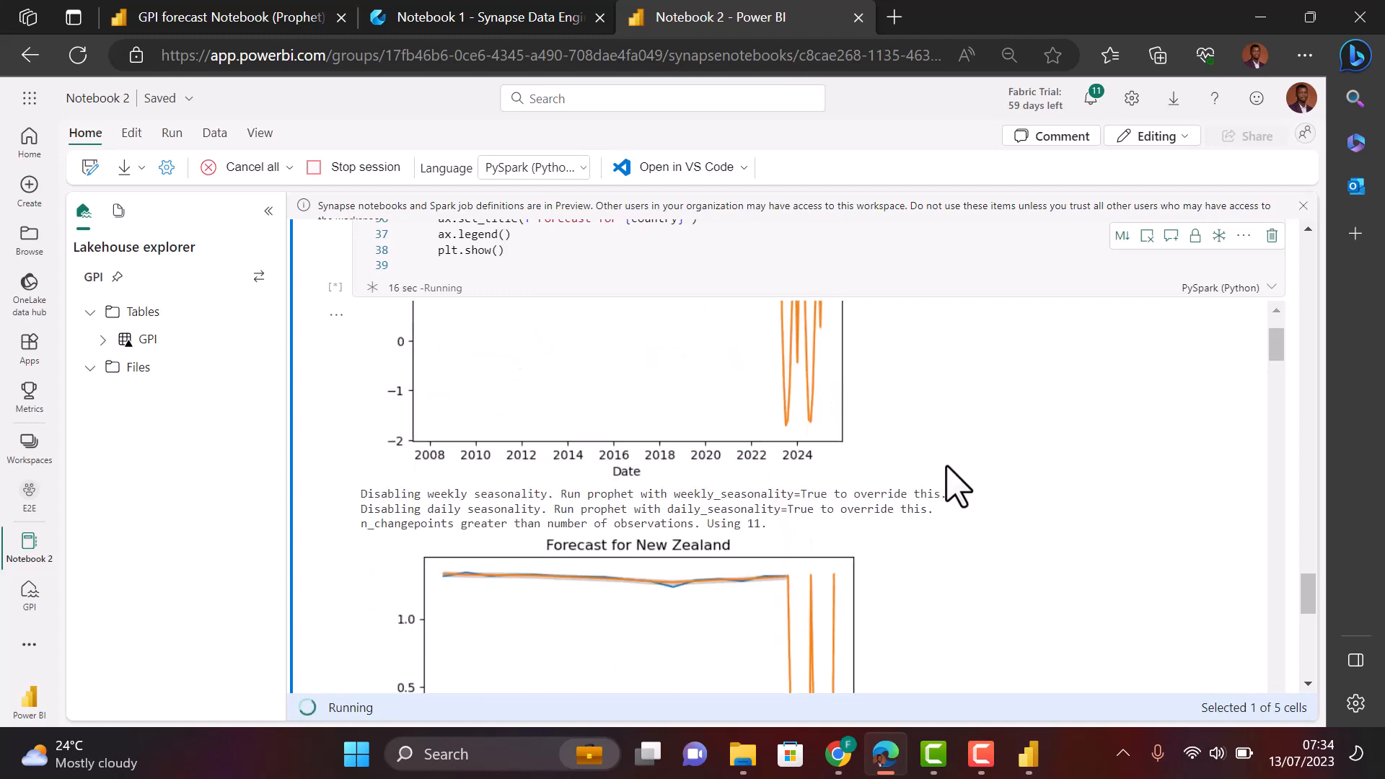
scroll(951, 484, "down", 1)
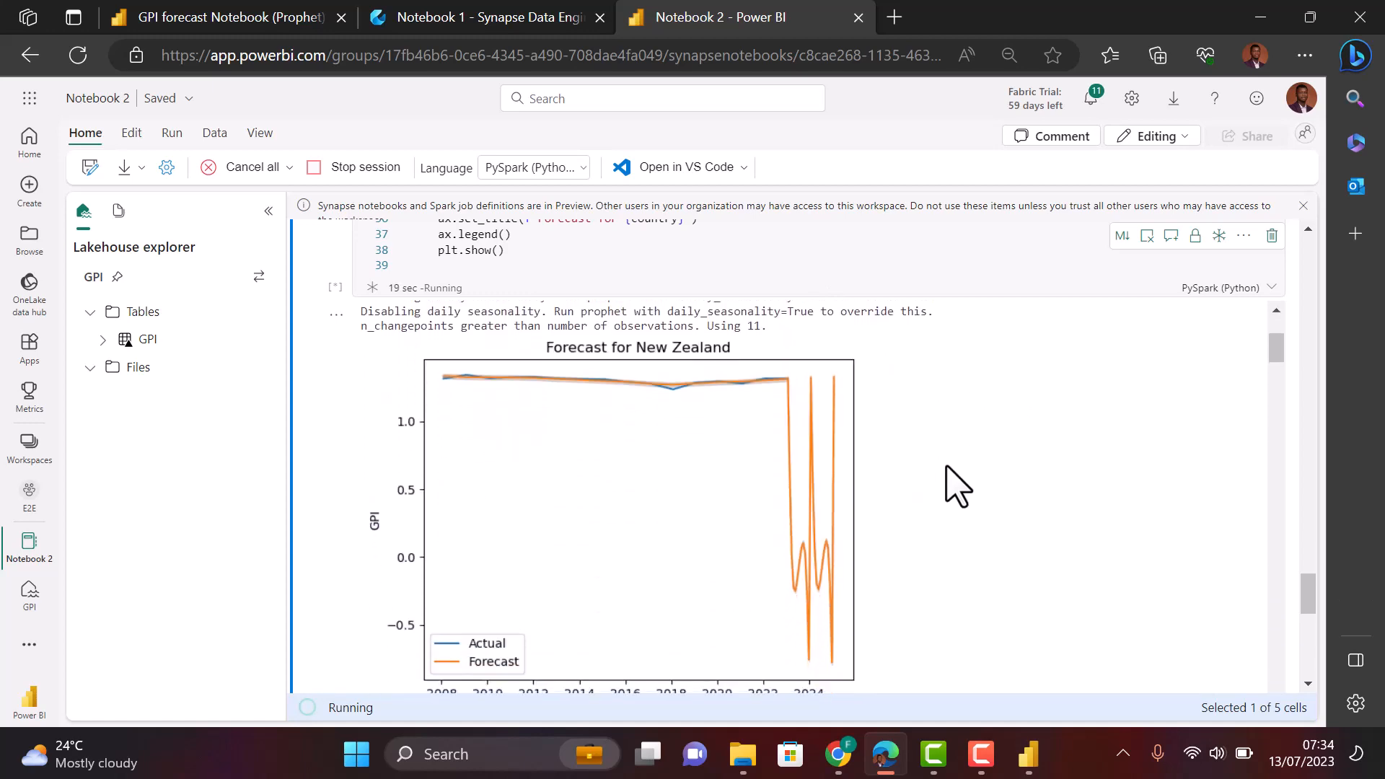
scroll(950, 485, "down", 5)
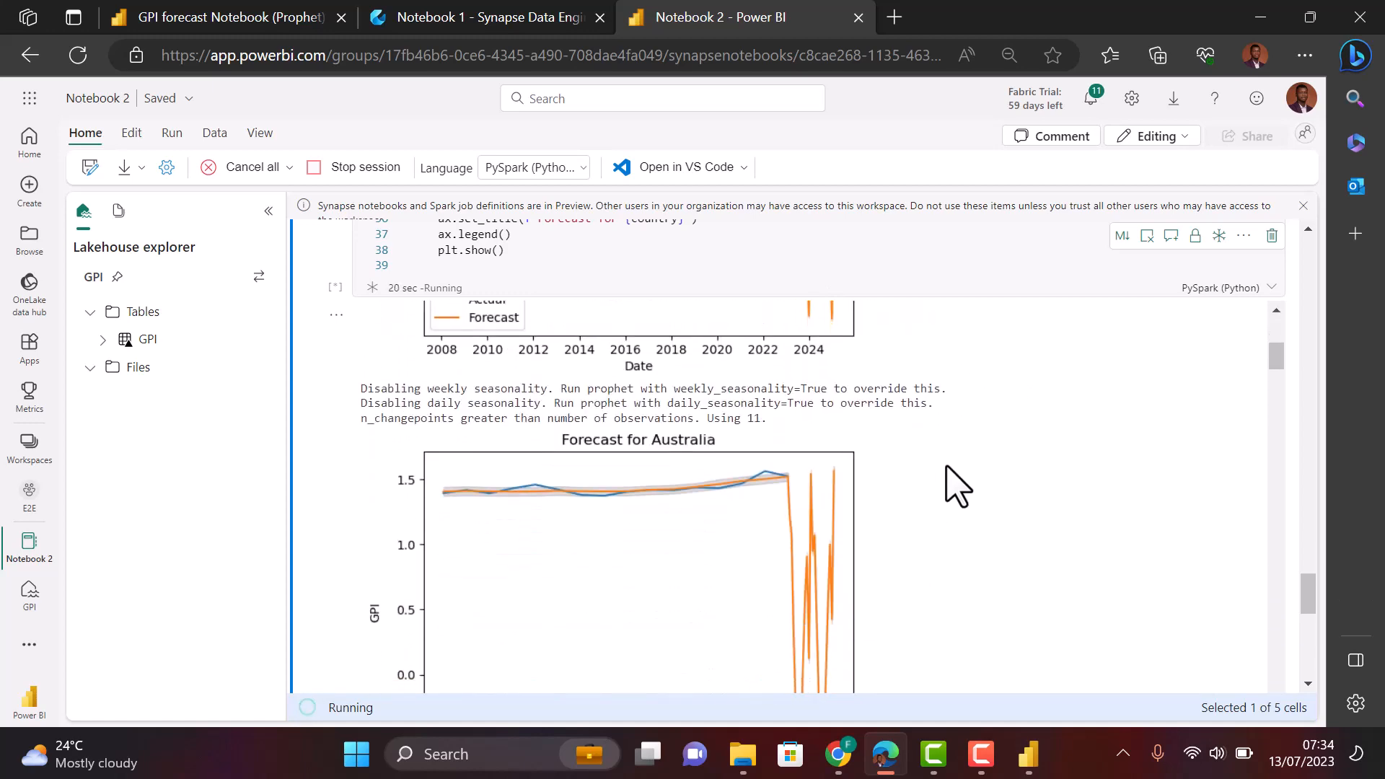
scroll(951, 485, "down", 15)
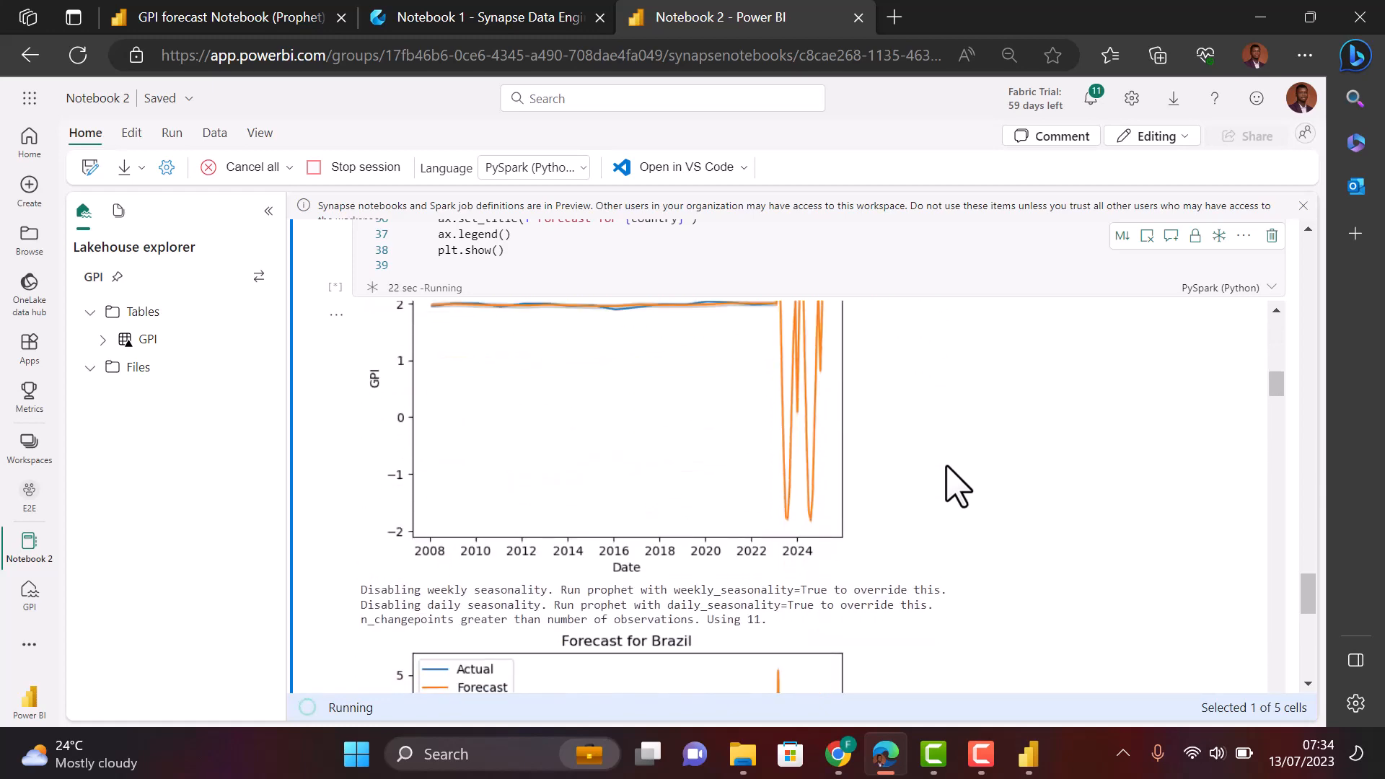
scroll(950, 484, "down", 8)
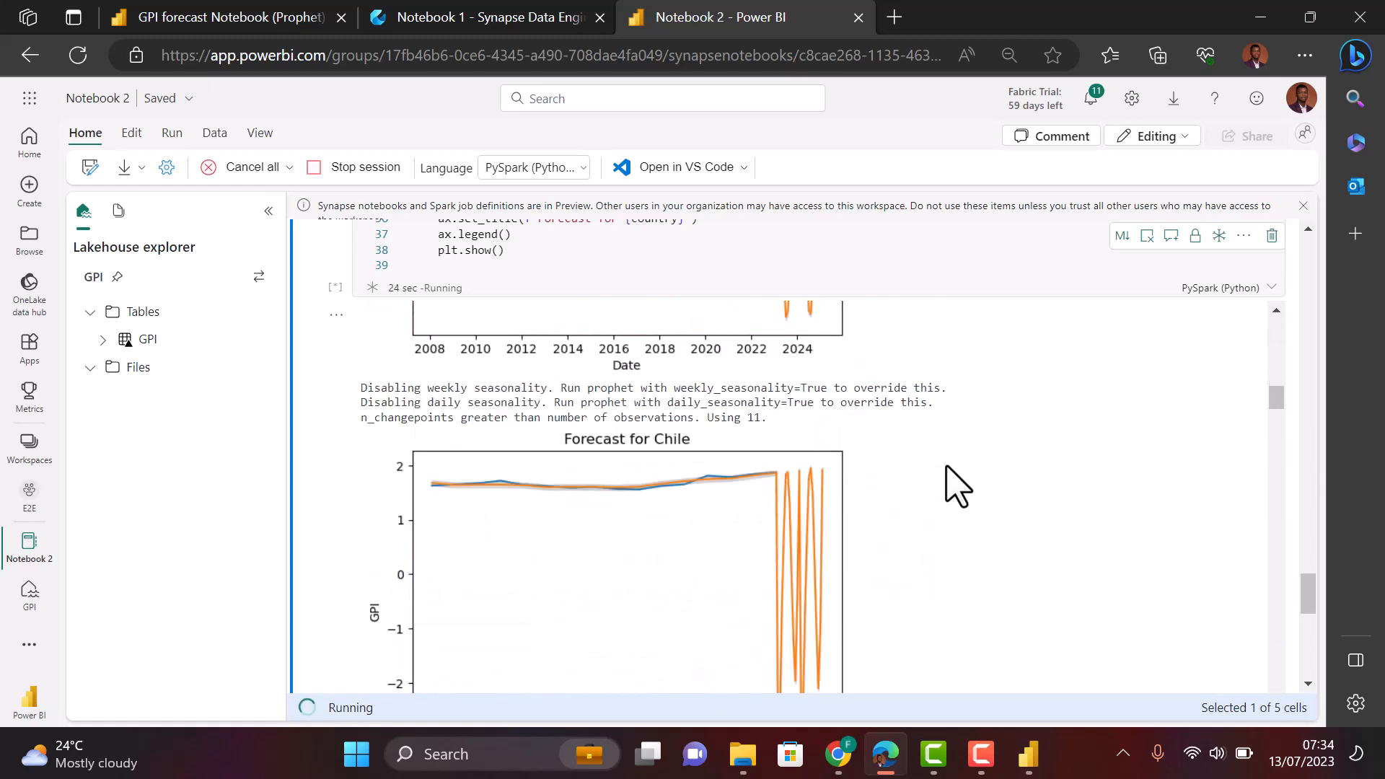
scroll(950, 485, "down", 1)
scroll(951, 485, "down", 9)
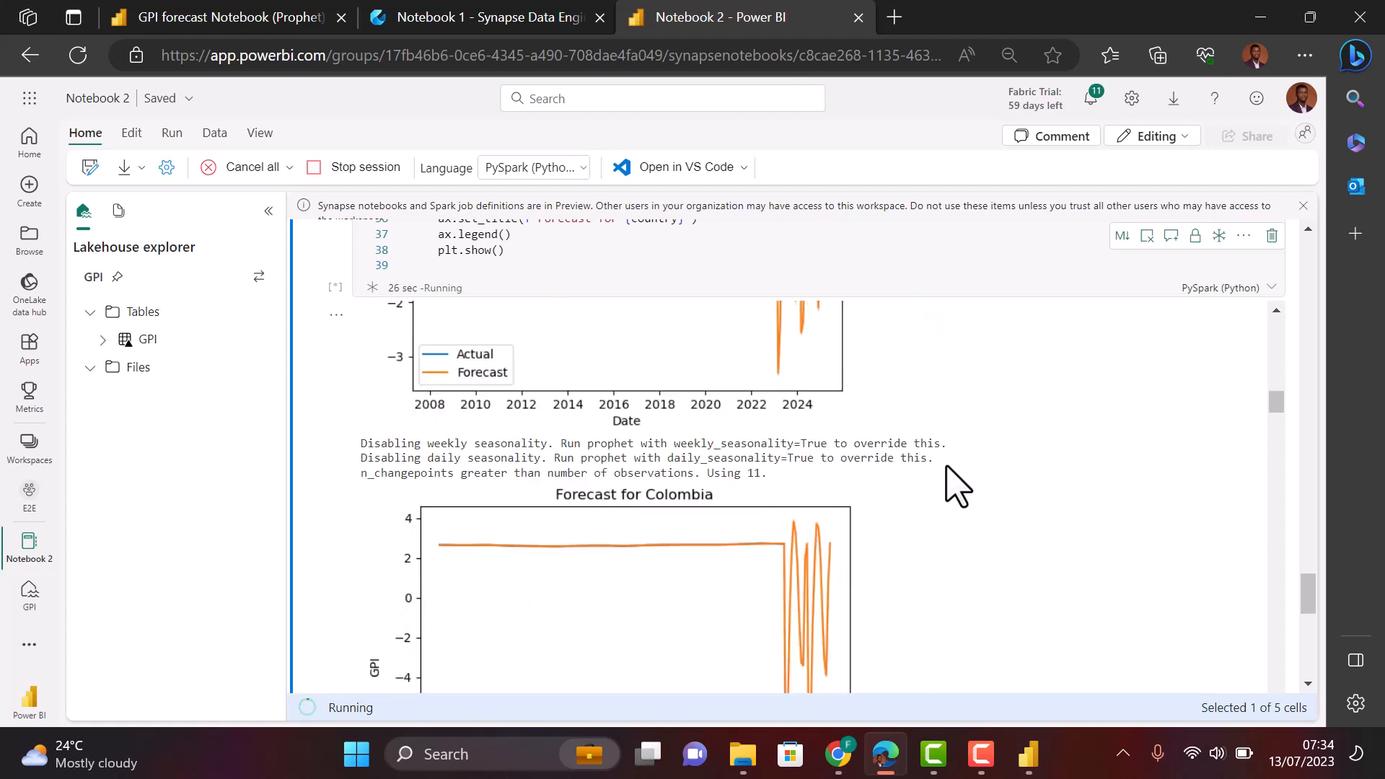
scroll(955, 485, "down", 5)
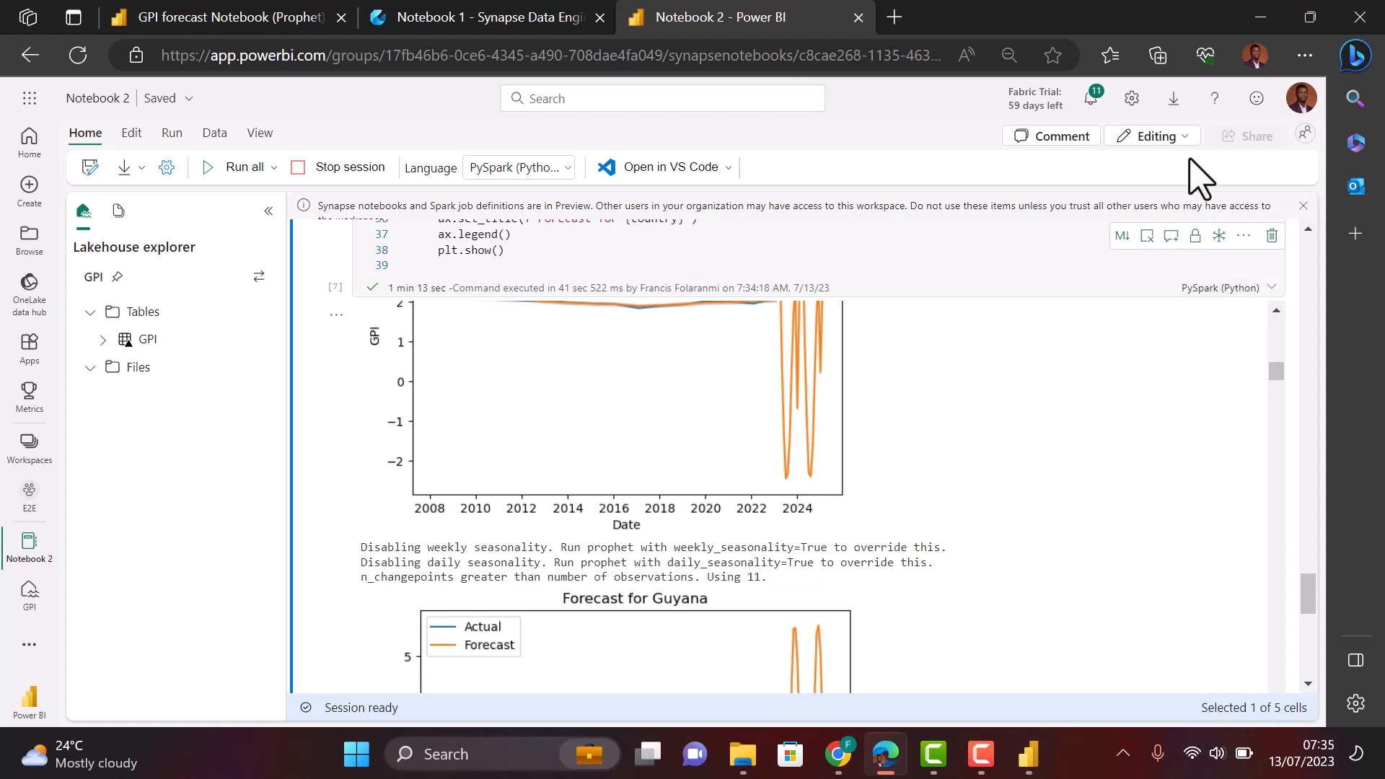
key("F9")
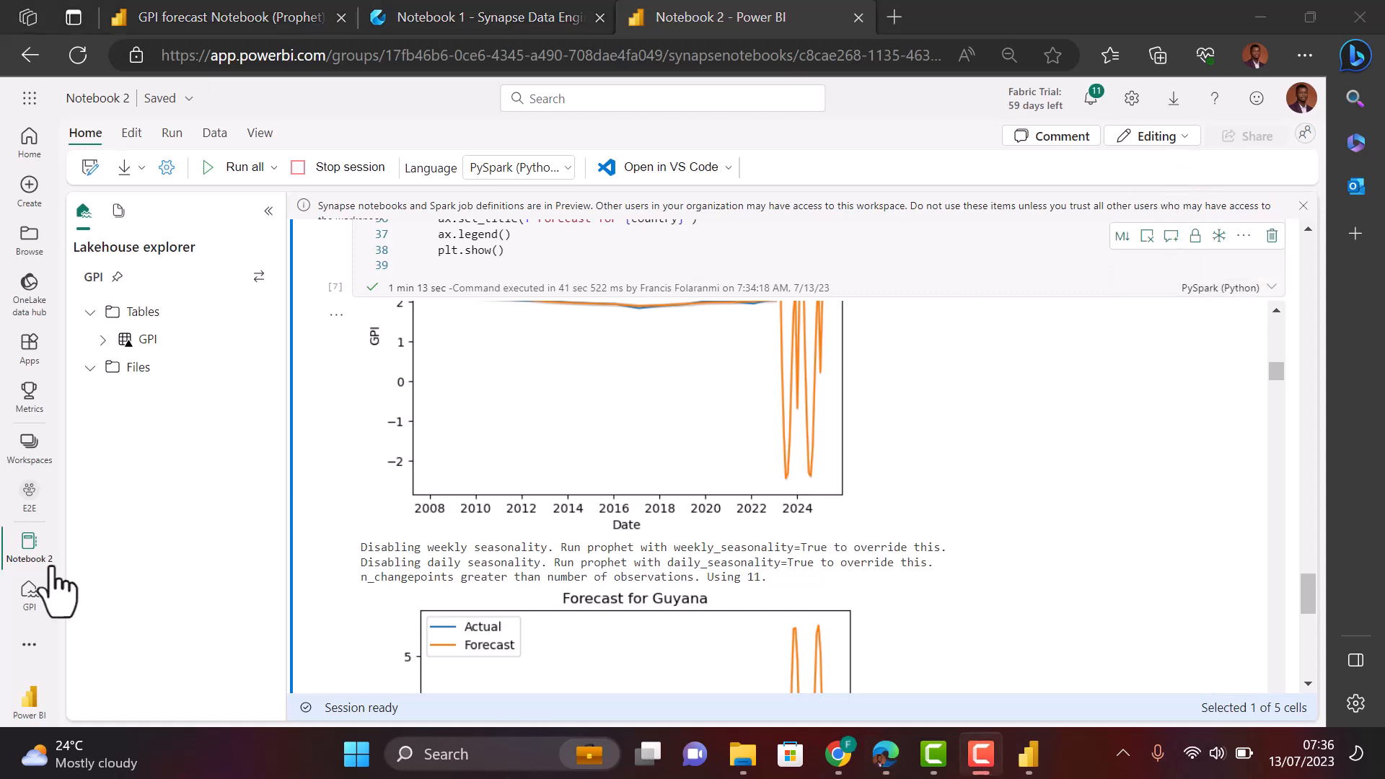
- Open the GPI lakehouse and switch it to the SQL endpoint view
left_click(28, 591)
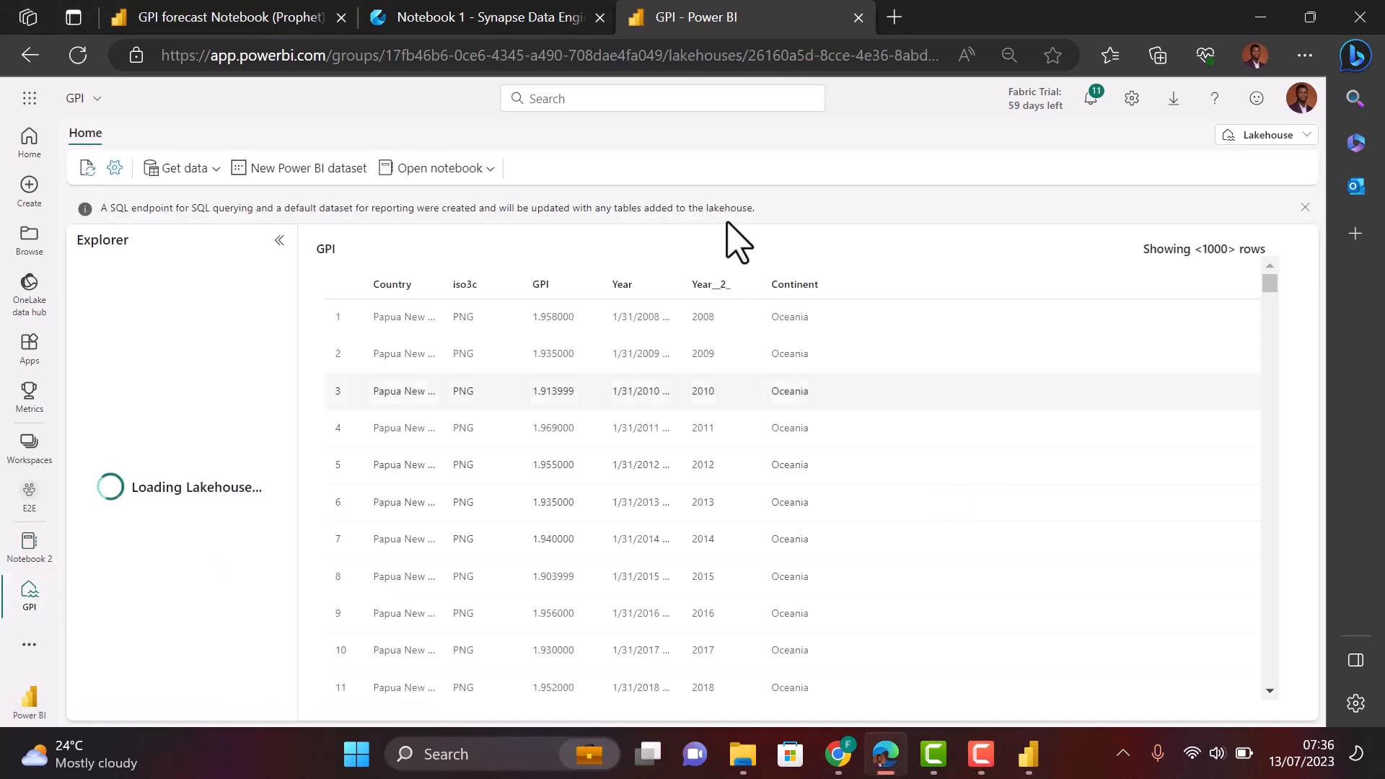
key("F9")
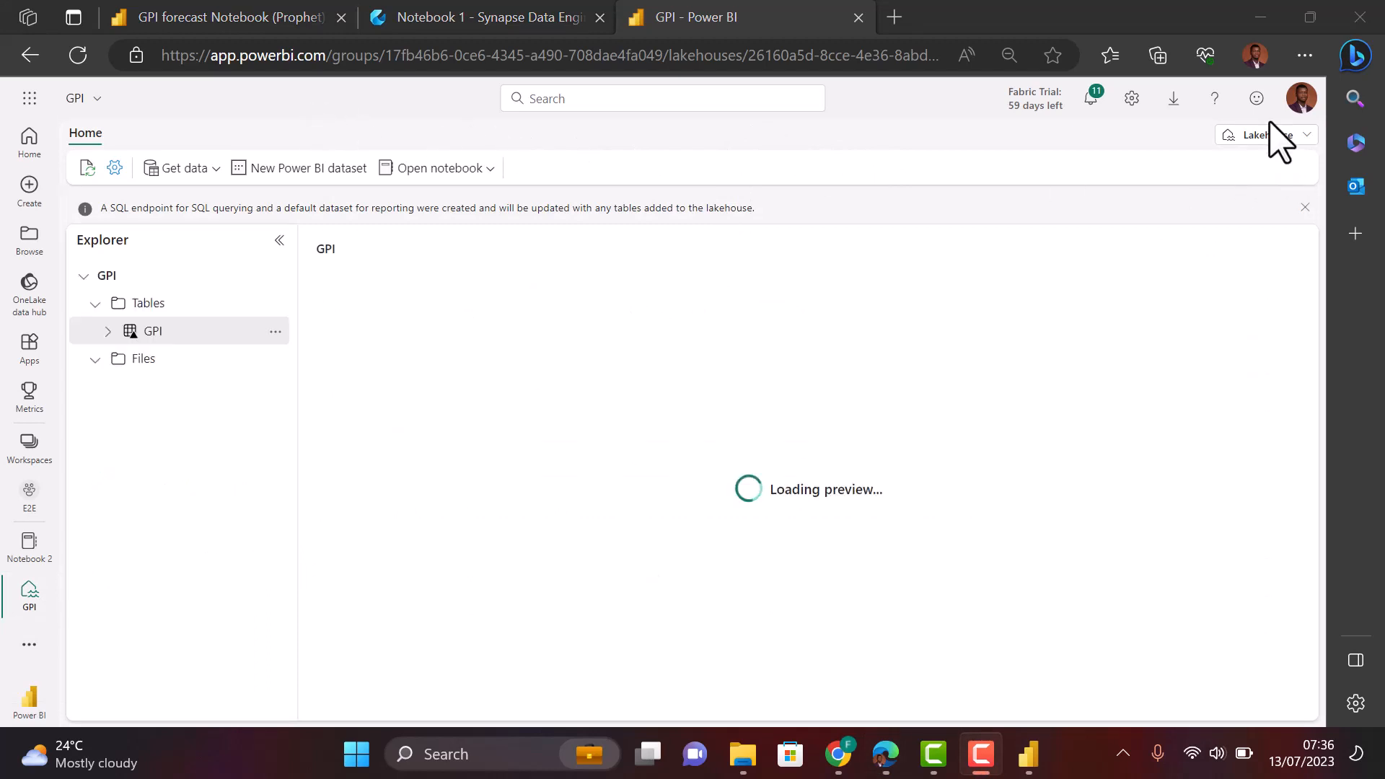
left_click(1276, 140)
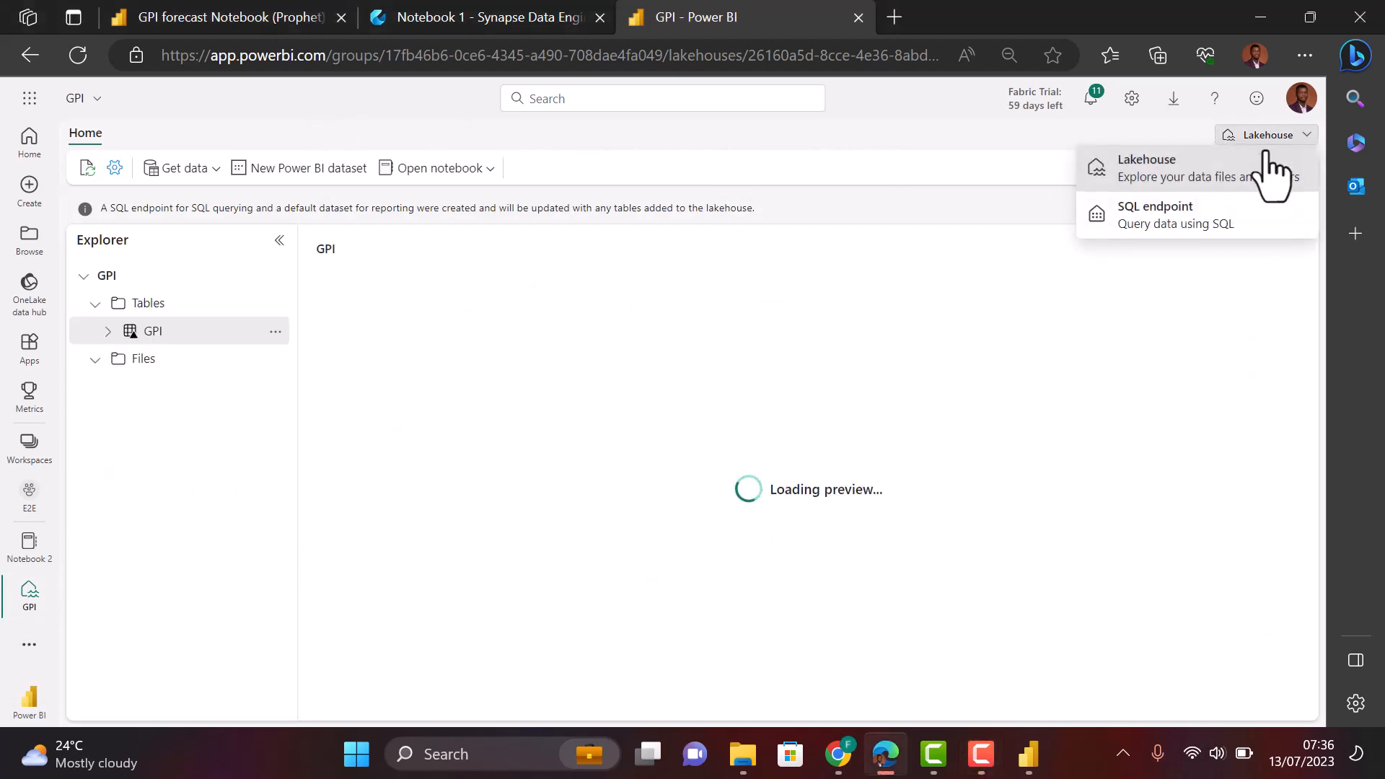
left_click(1157, 220)
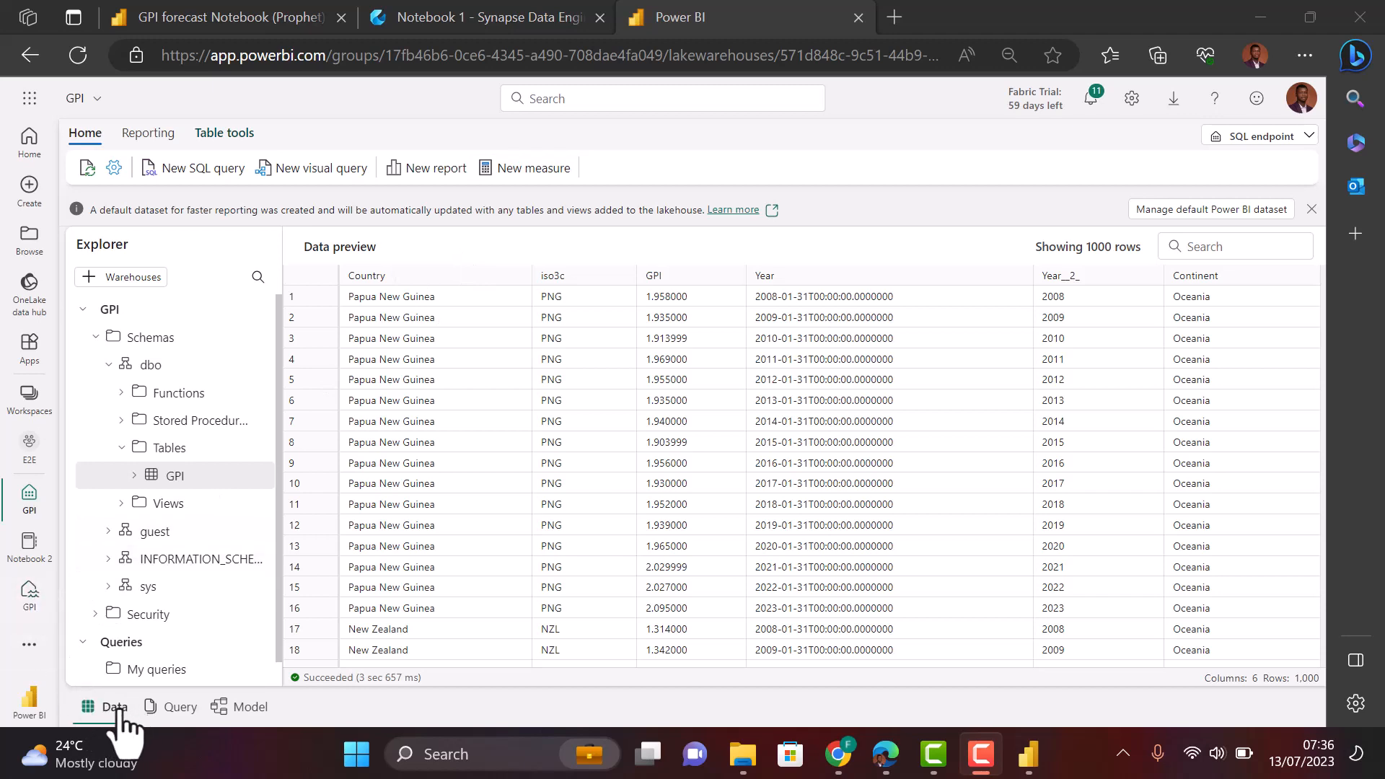
- Move from the Query view to the Model view of the GPI table's six fields
left_click(171, 709)
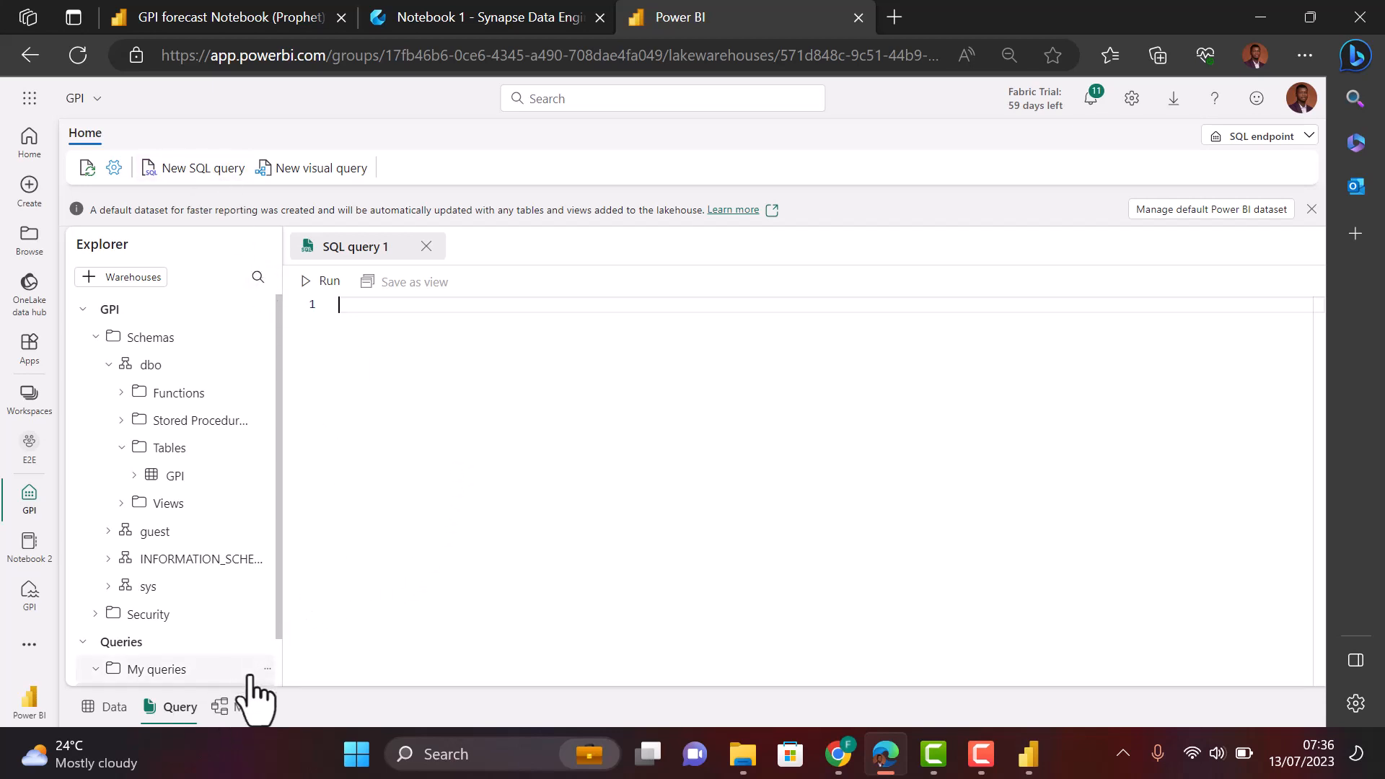
left_click(242, 711)
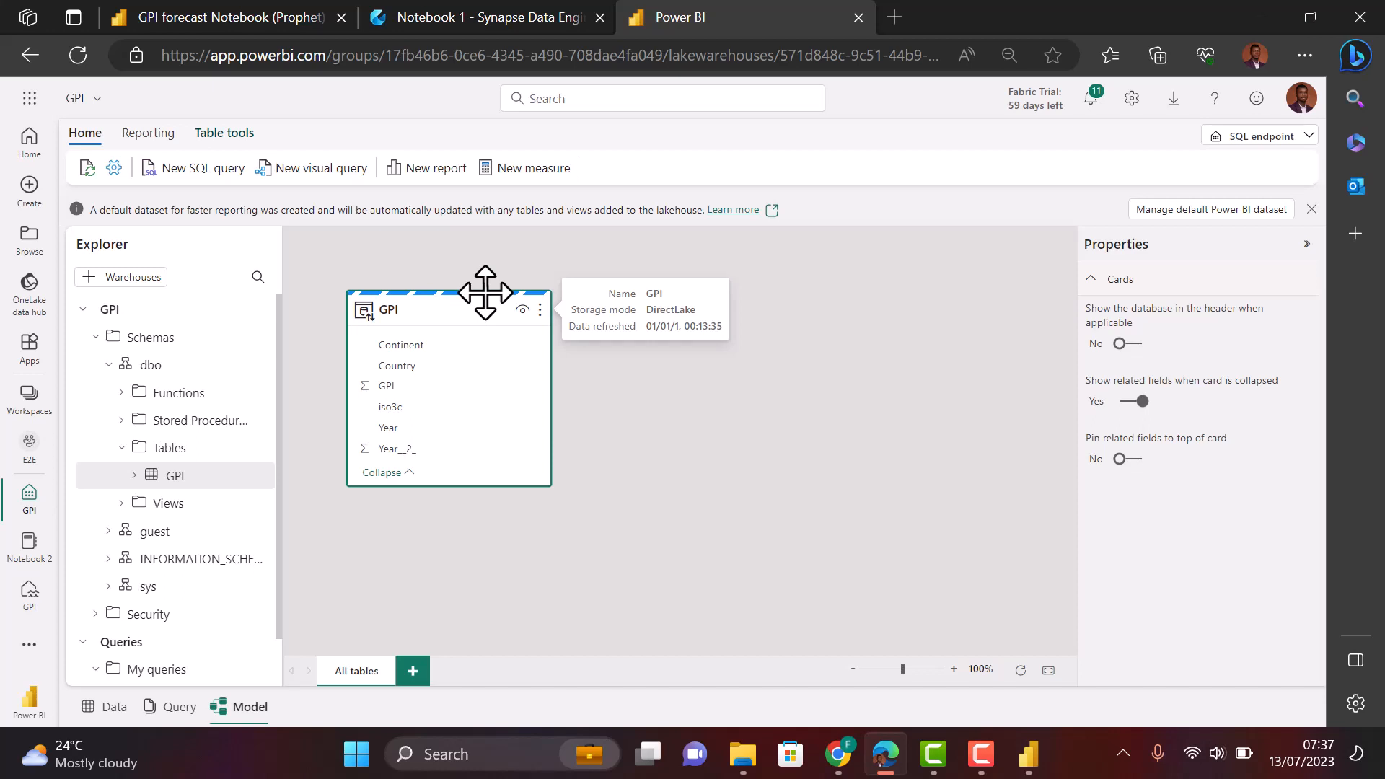
- Create a new blank Power BI report from the GPI lakehouse's default dataset
left_click(528, 170)
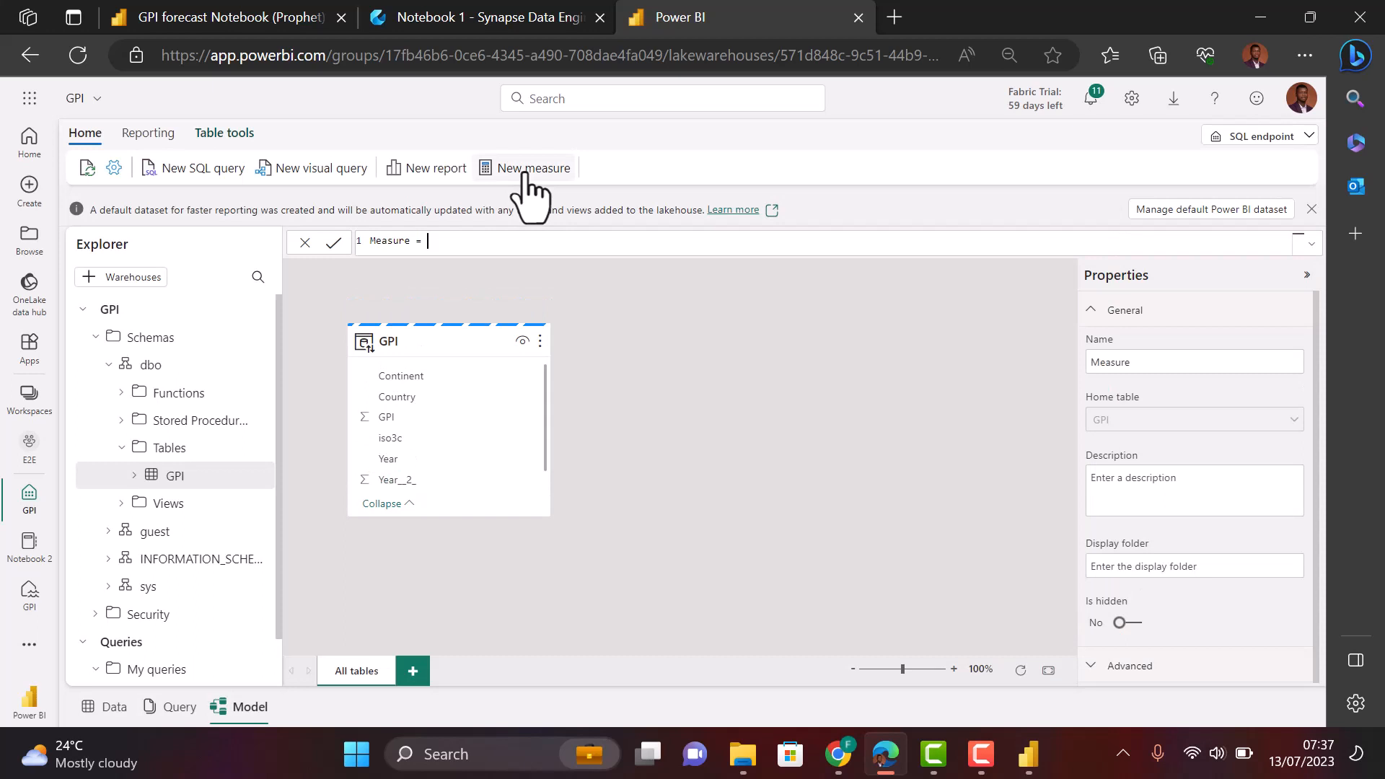
type("ca")
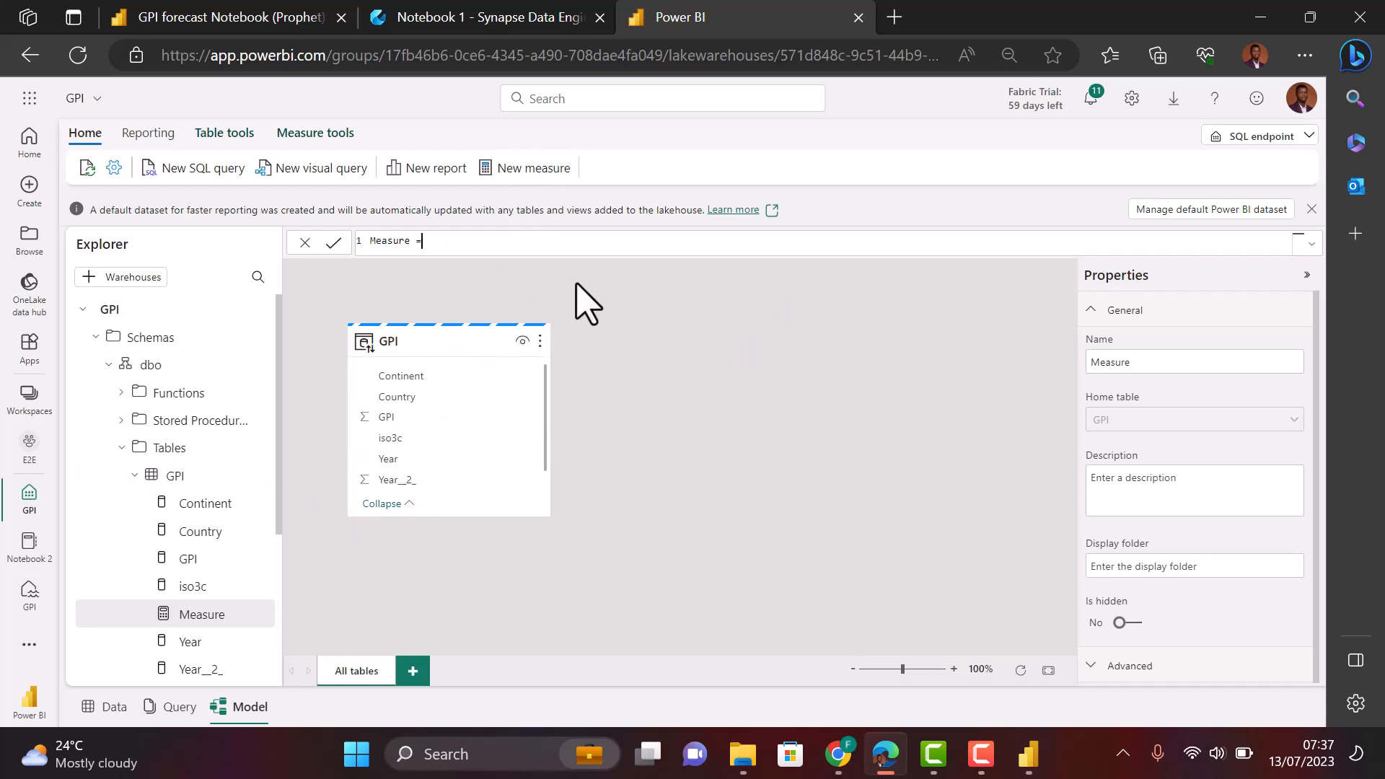
left_click(437, 174)
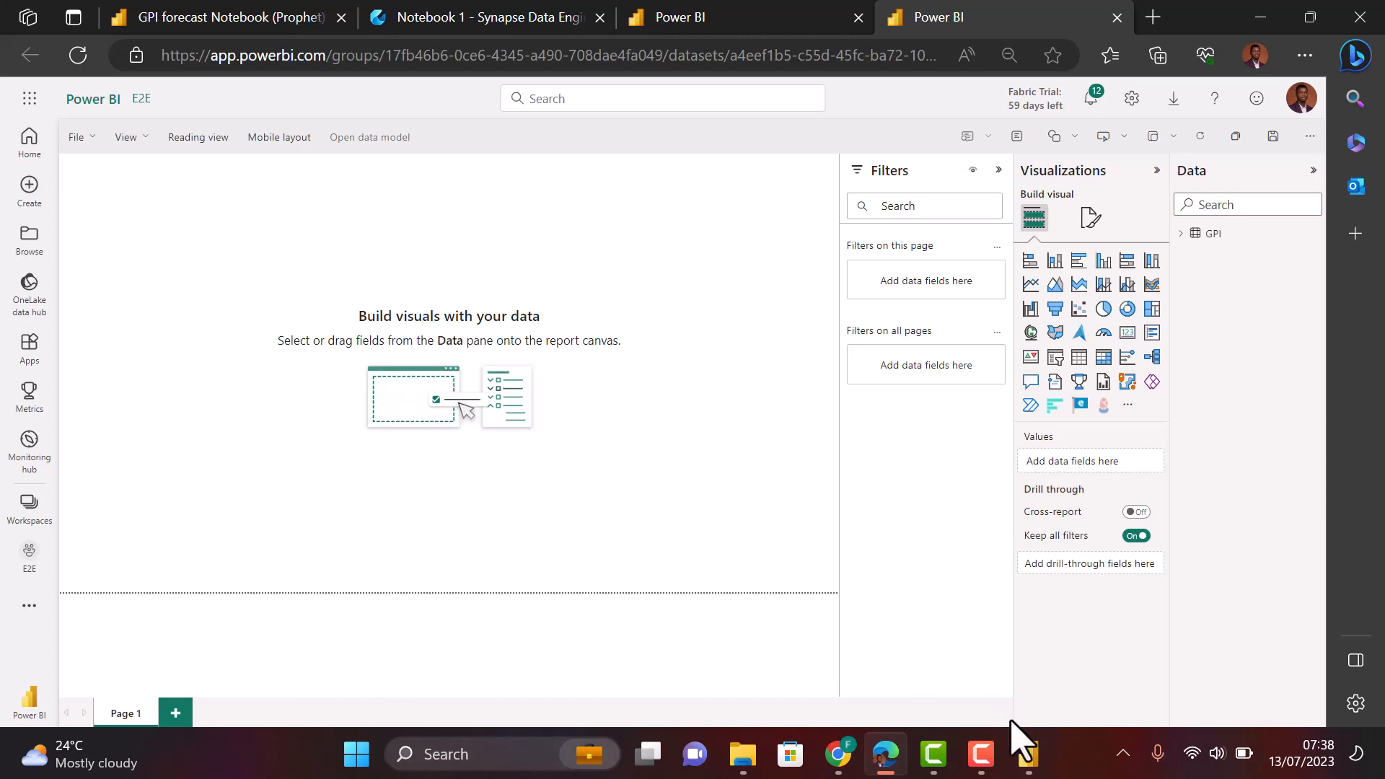
- Switch to the Global Peace Index - Copy report in Power BI Desktop
mouse_move(1029, 757)
left_click(907, 618)
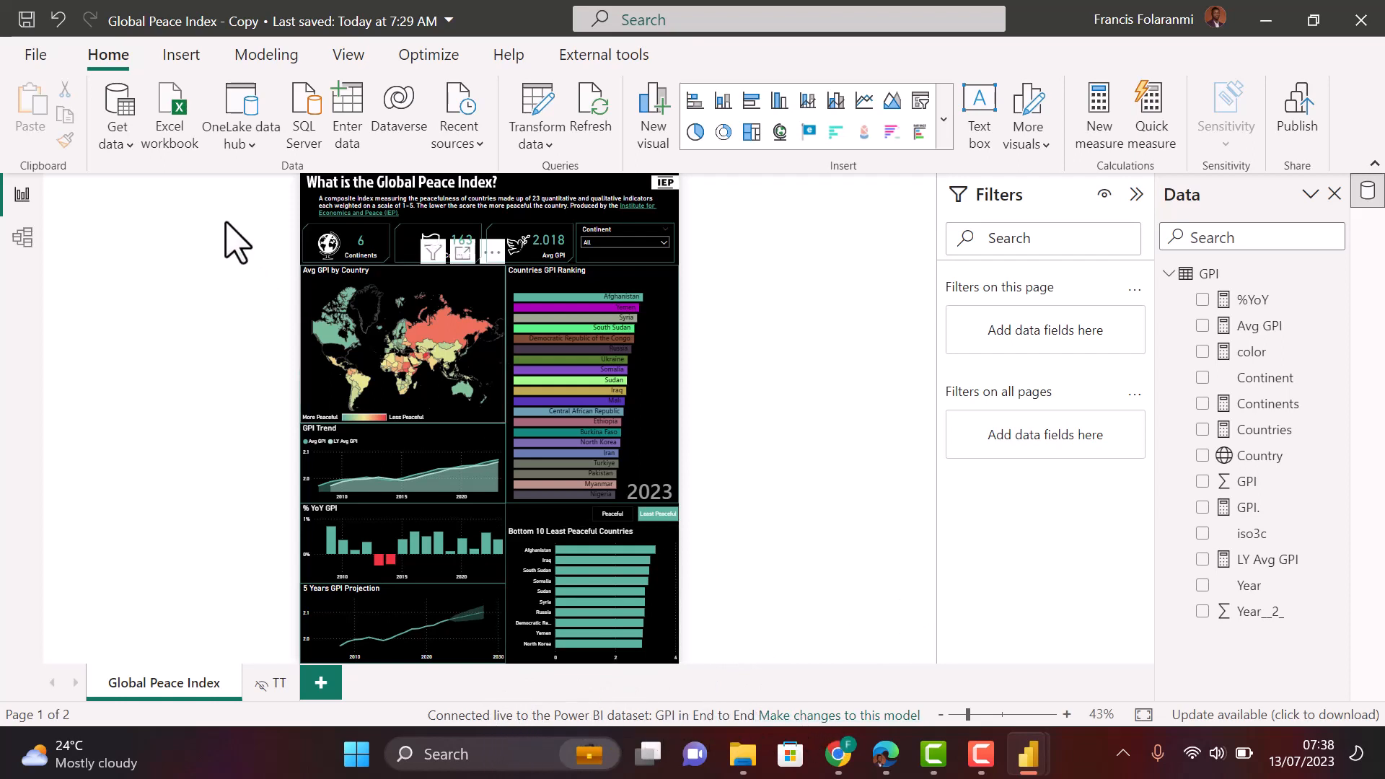
left_click(252, 141)
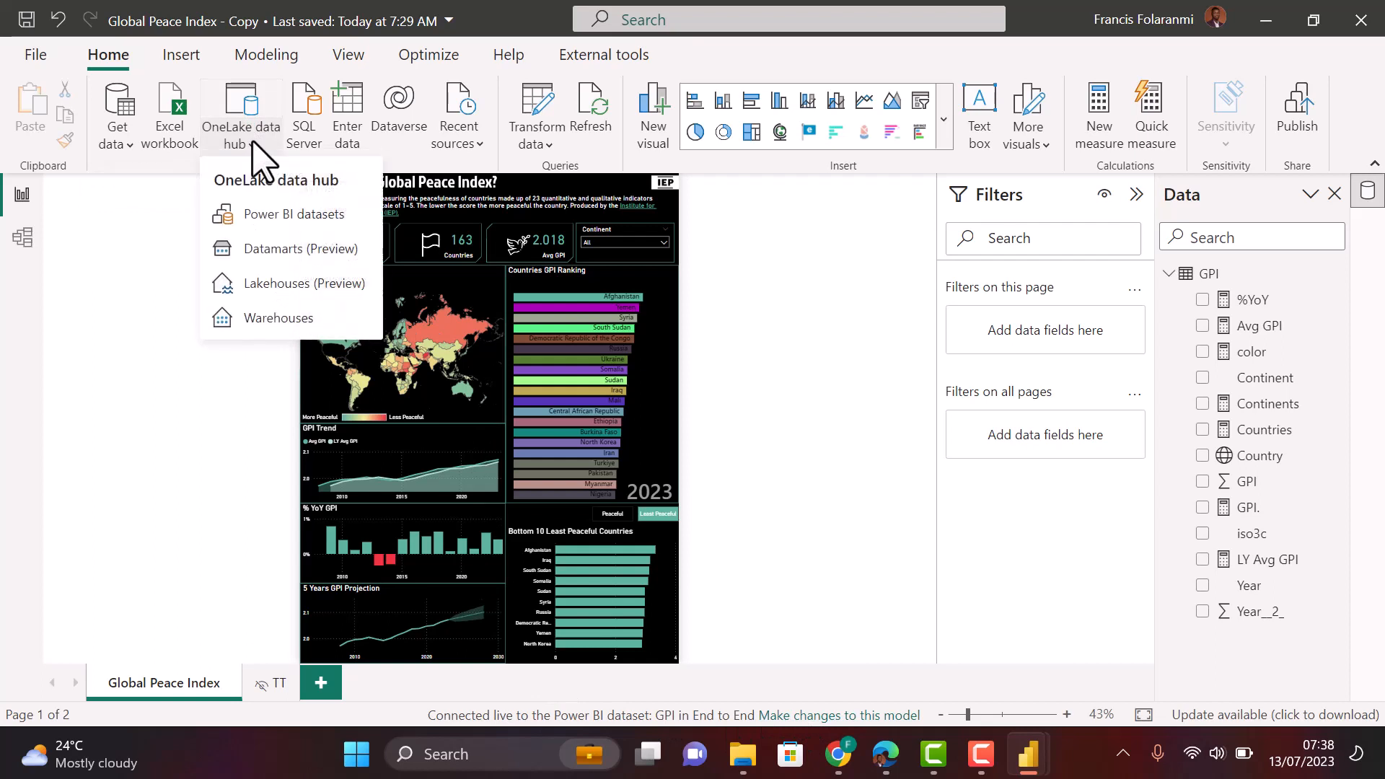
left_click(335, 288)
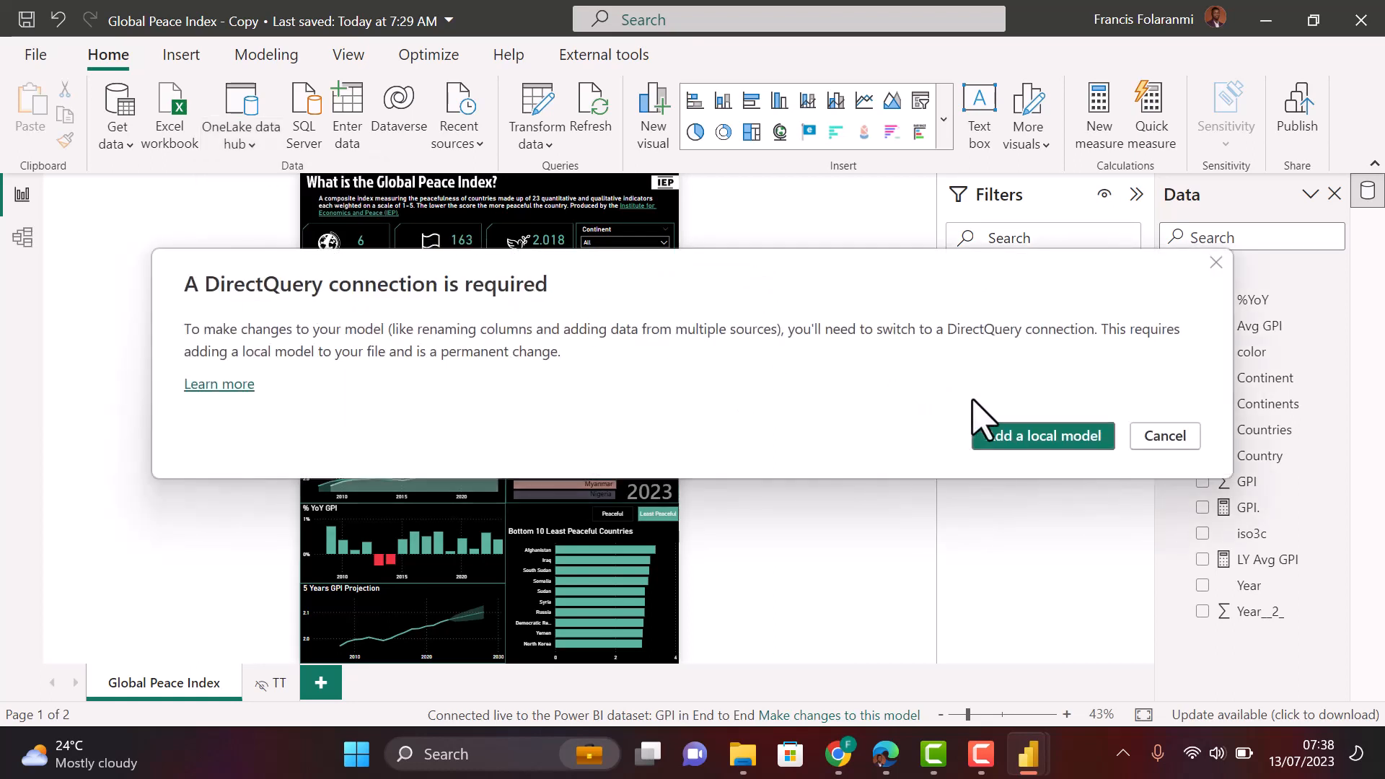
left_click(1215, 264)
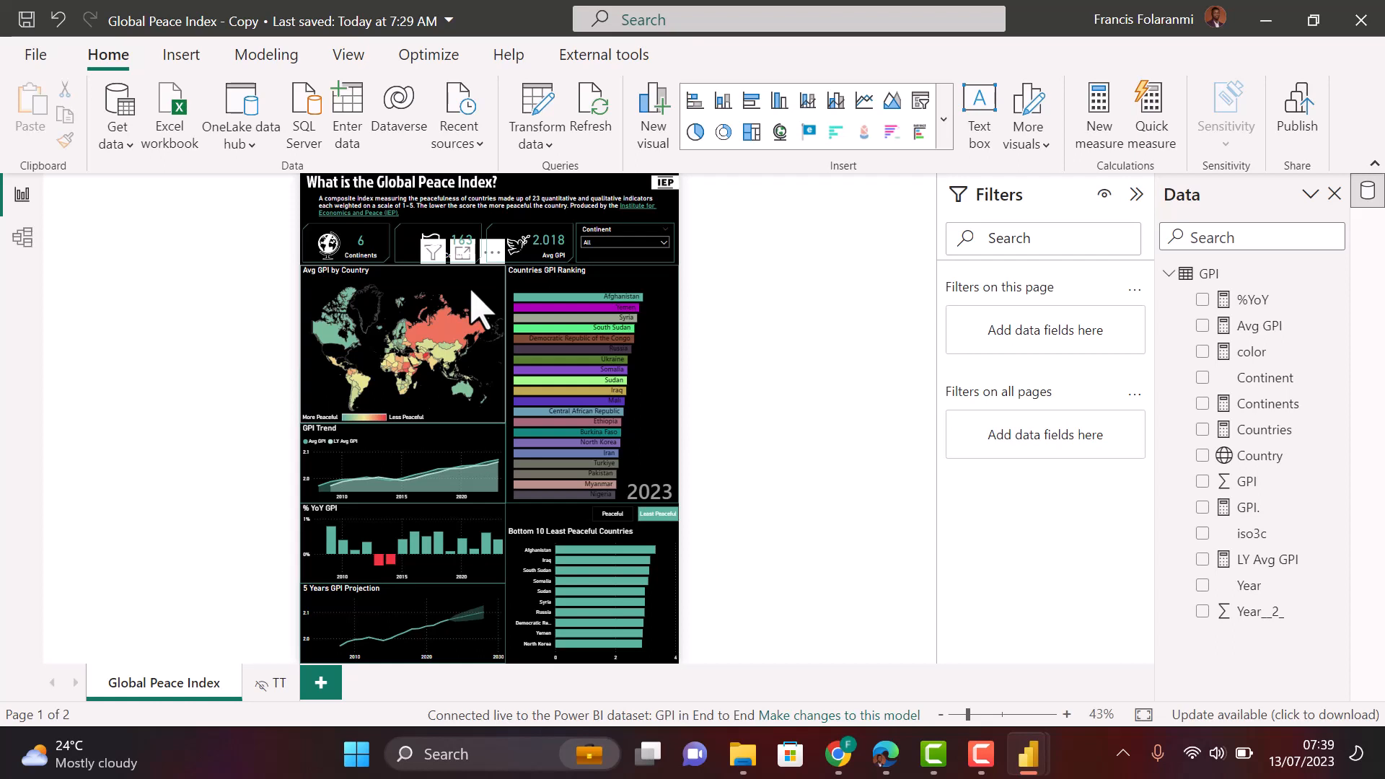
- Filter the report to Africa using the Continent slicer
left_click(628, 245)
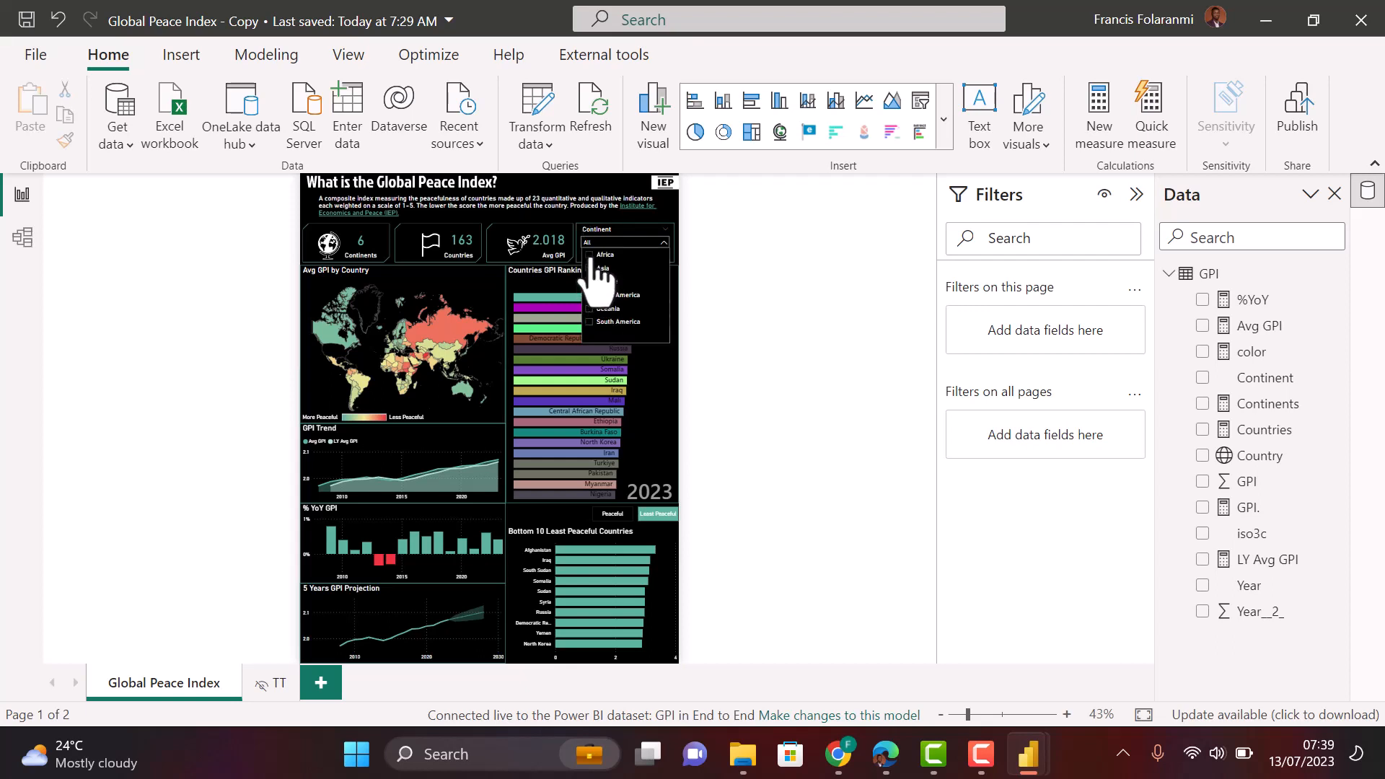
left_click(593, 256)
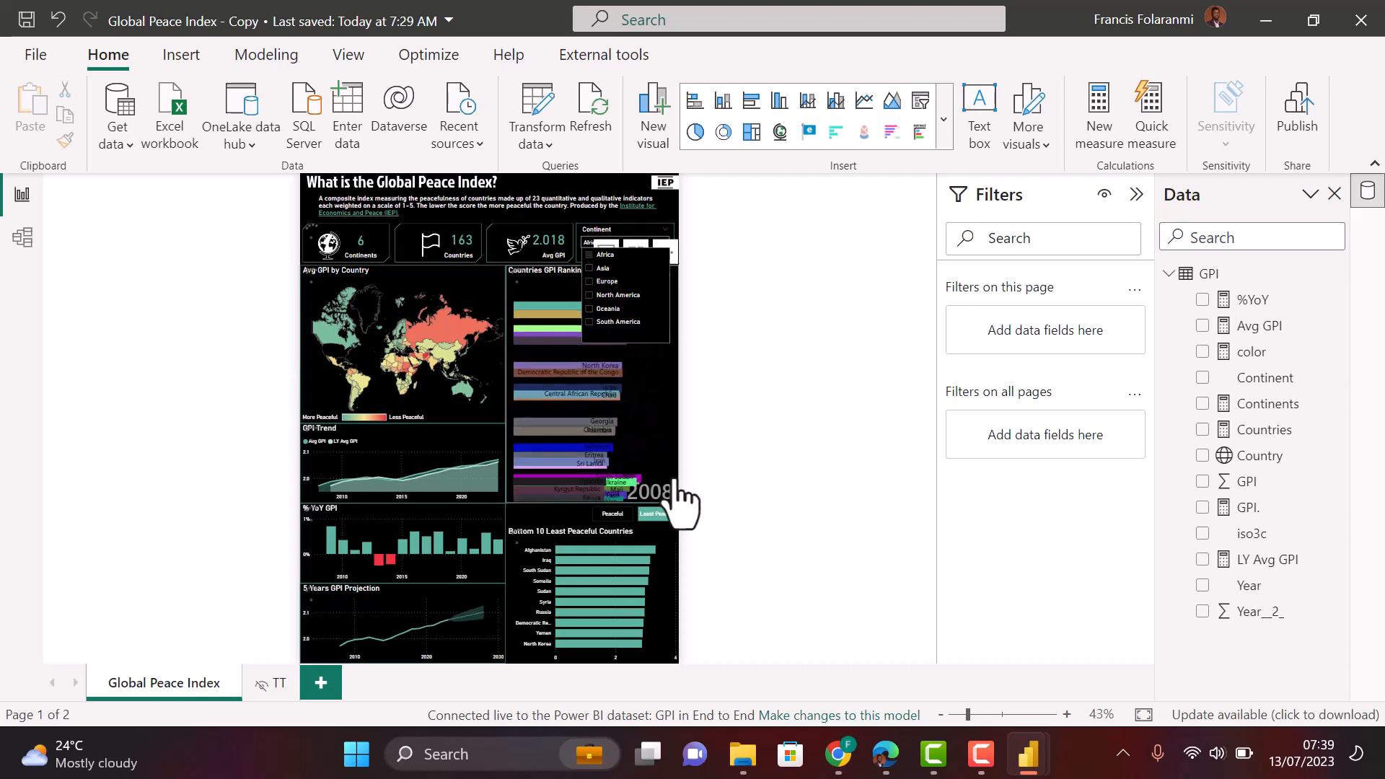
left_click(544, 200)
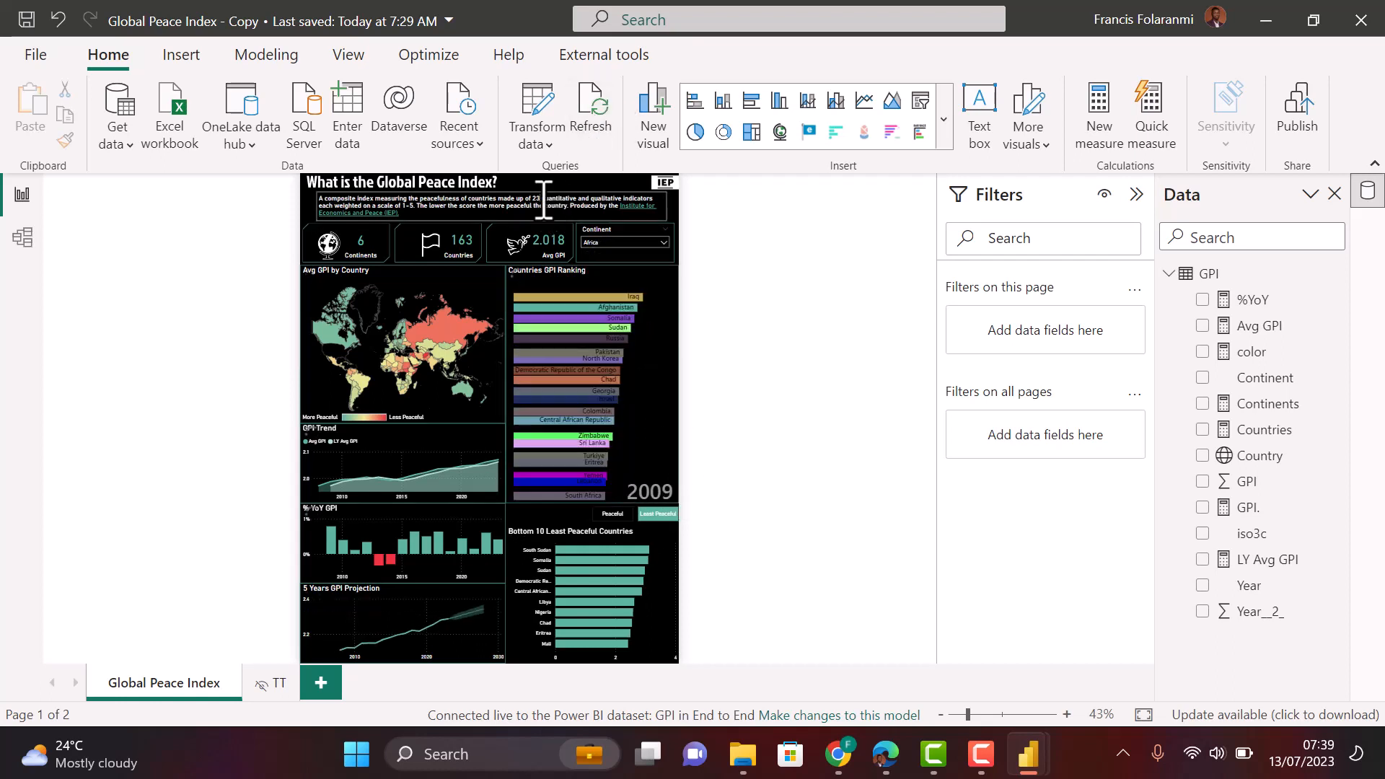
left_click(544, 199)
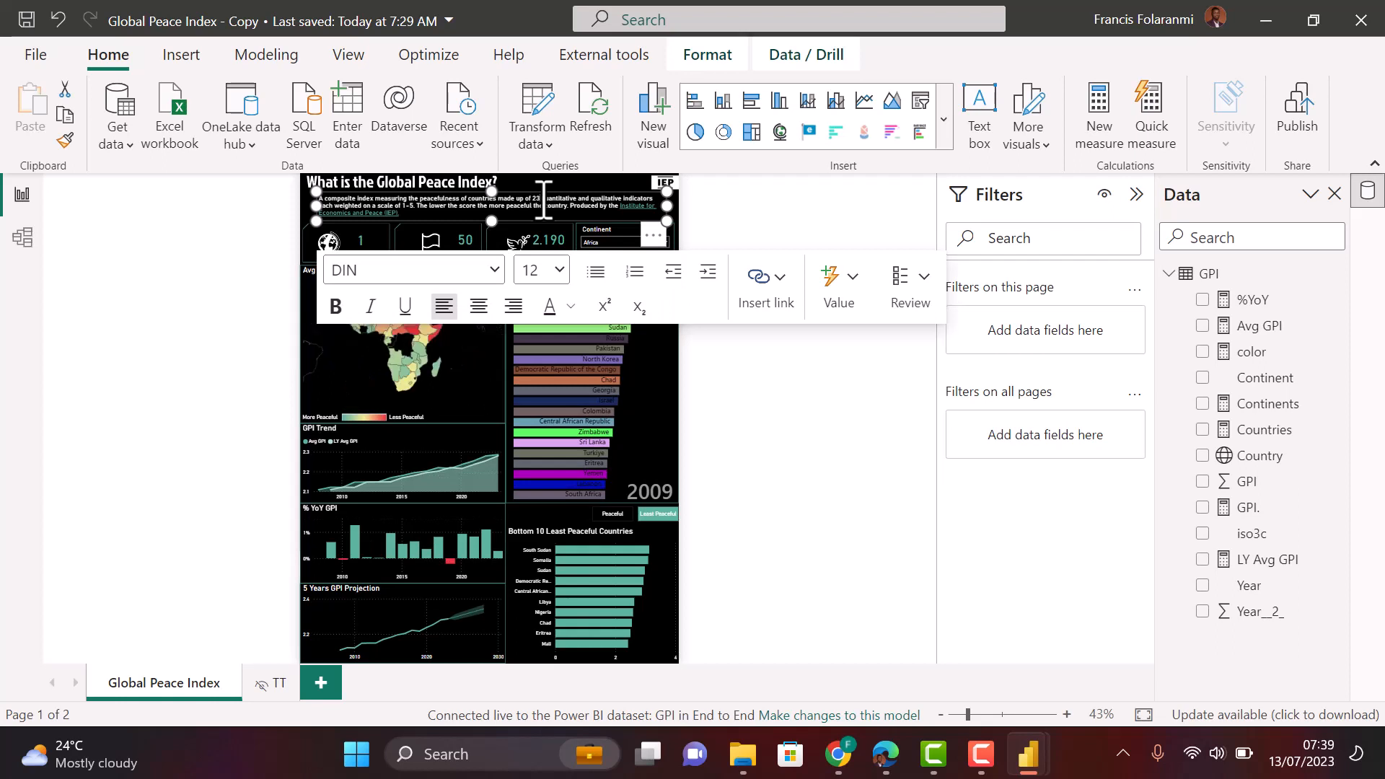
key("Escape")
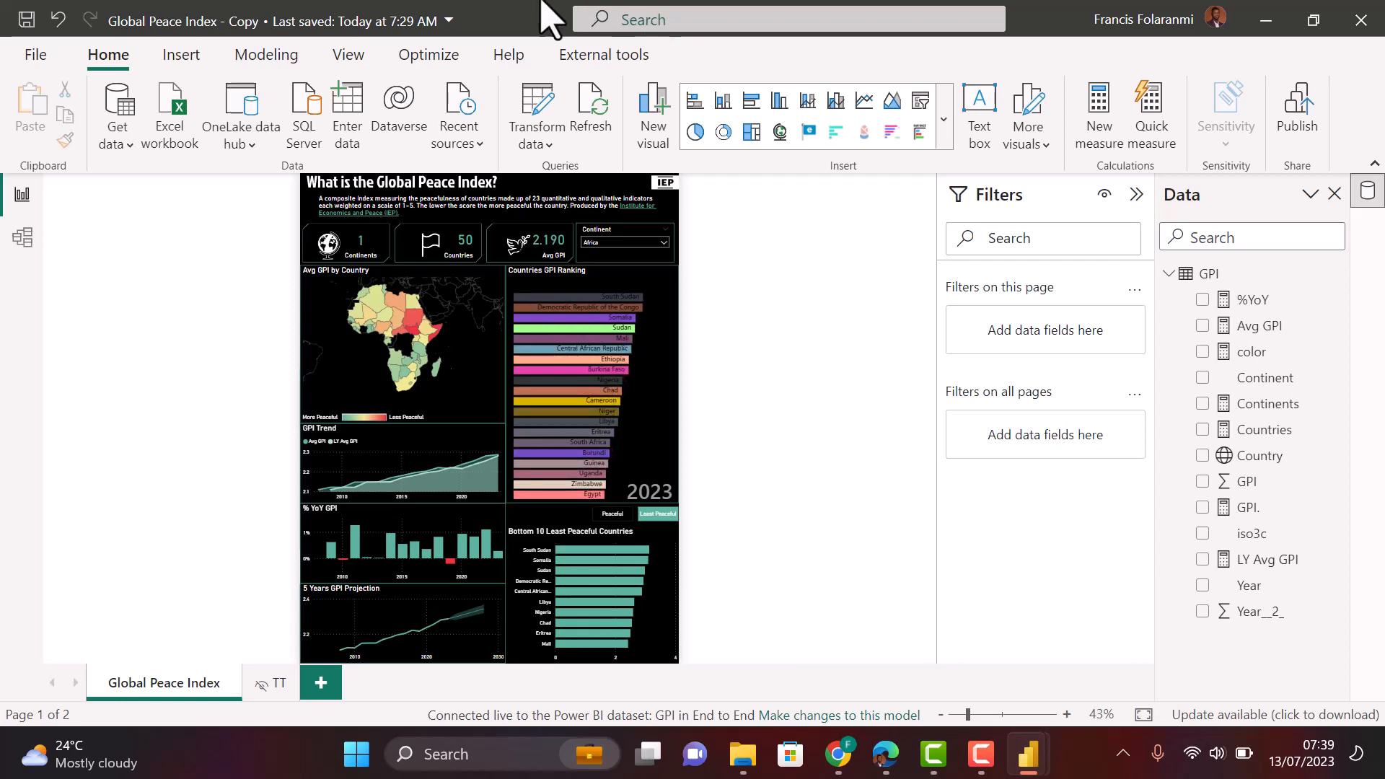
- Switch the Continent filter to Europe and inspect the trend, YoY and projection chart values
left_click(644, 244)
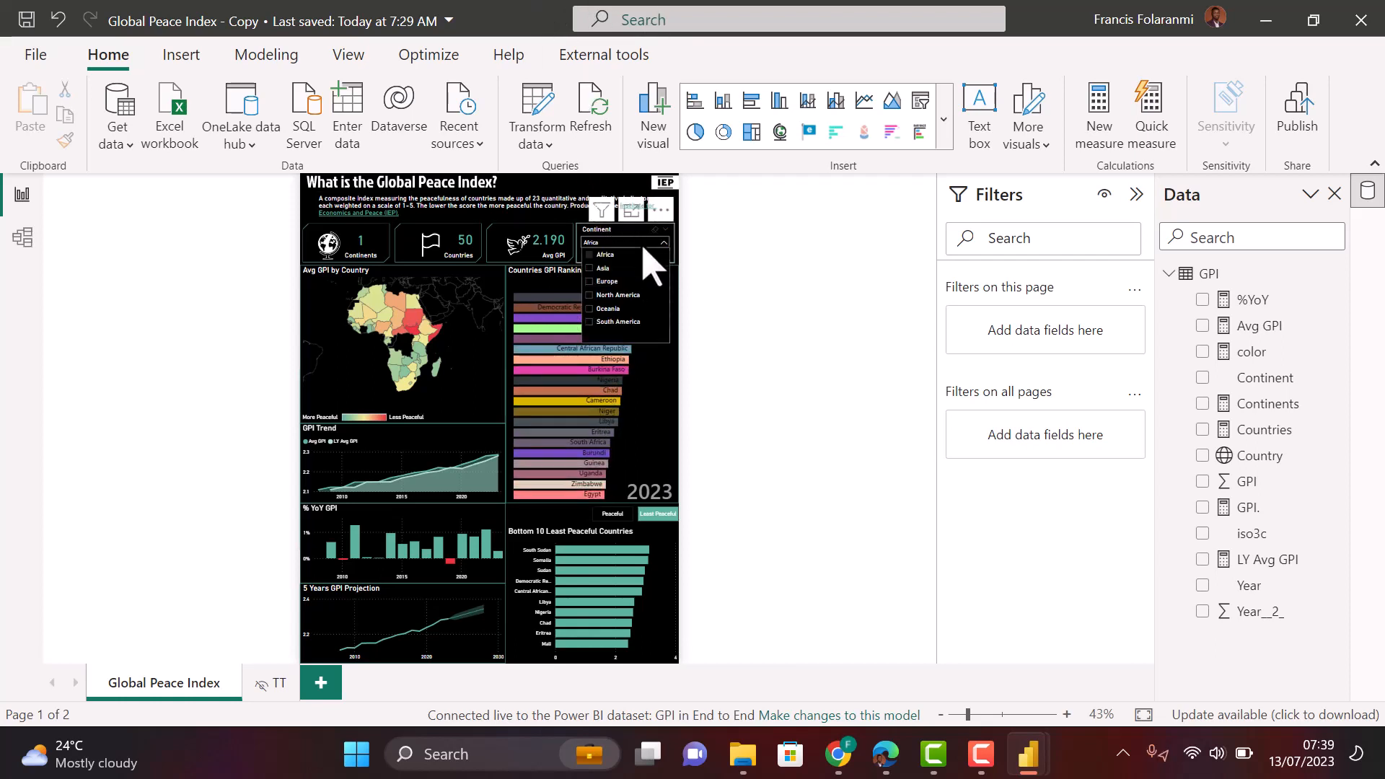
left_click(596, 284)
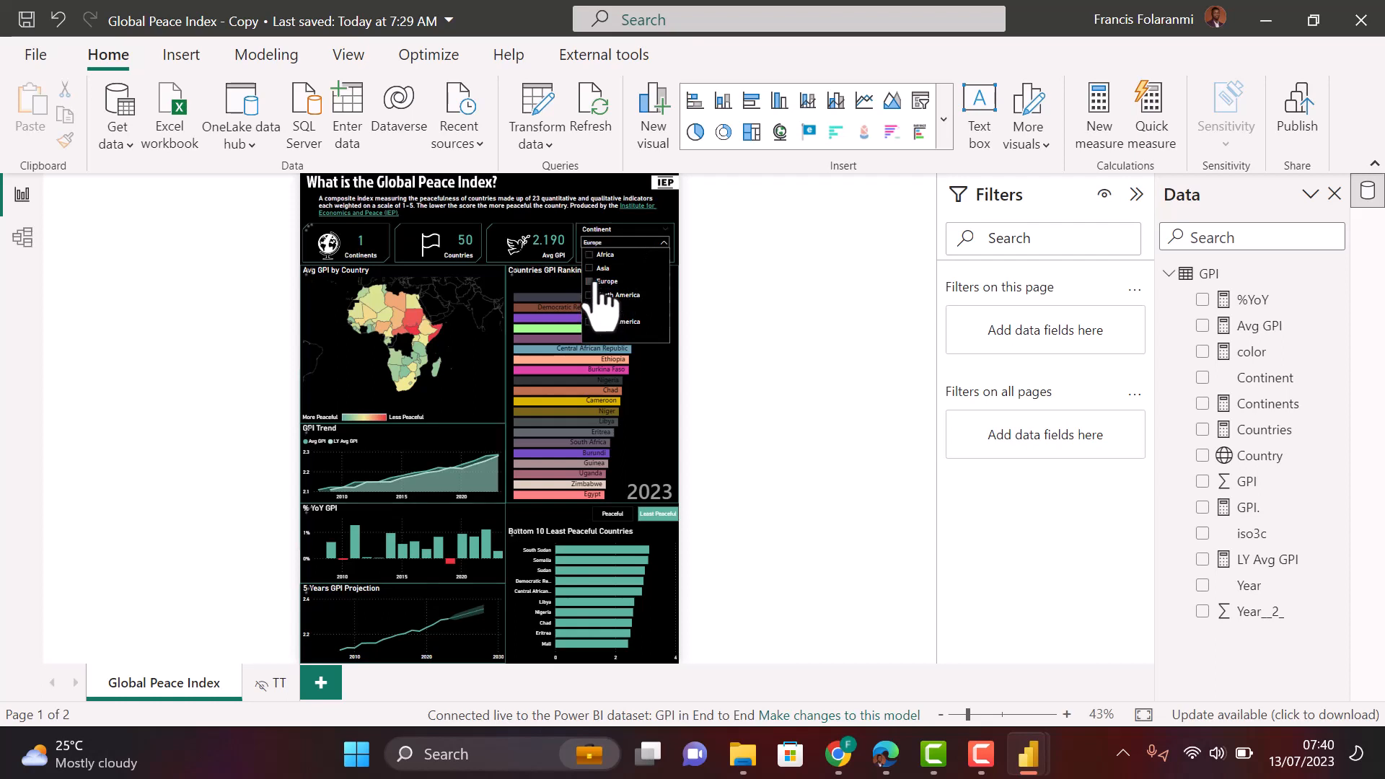
left_click(581, 192)
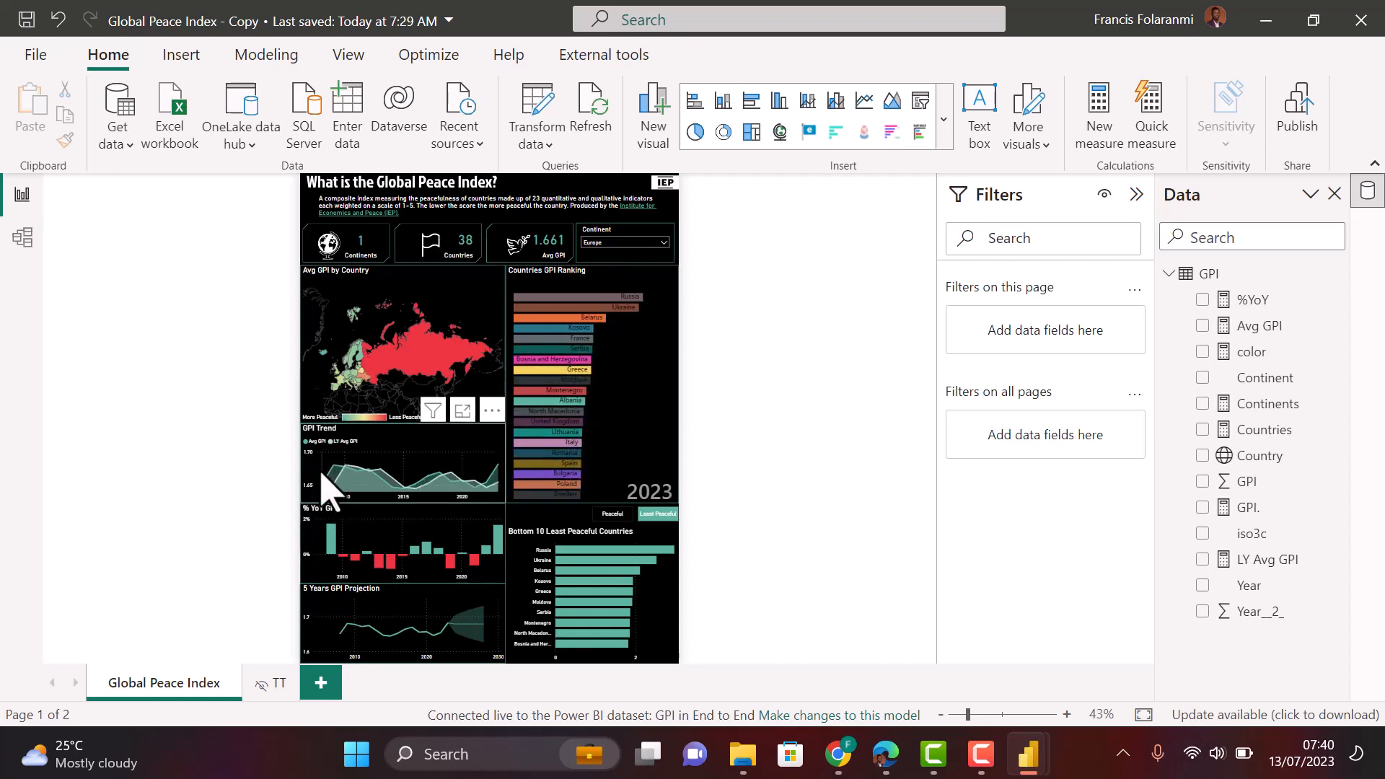
mouse_move(331, 472)
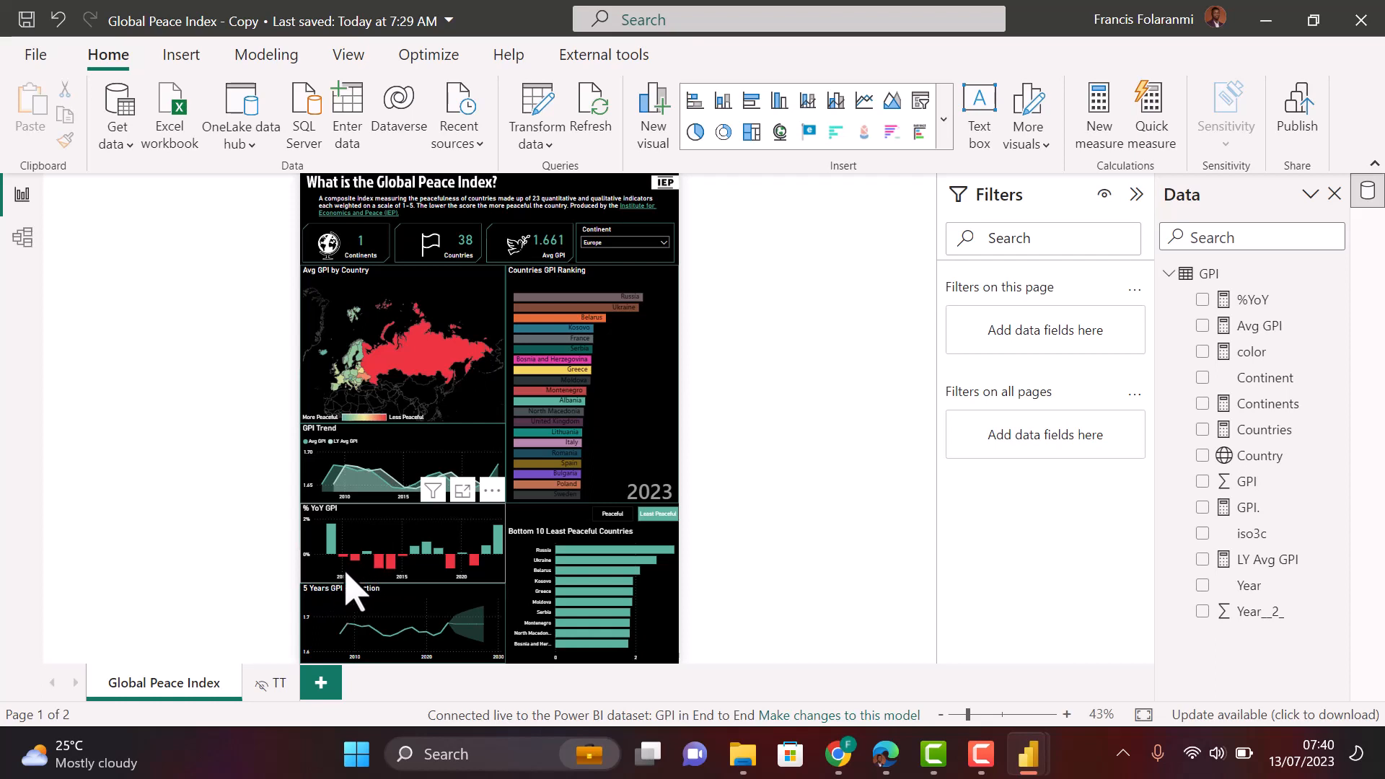
mouse_move(389, 563)
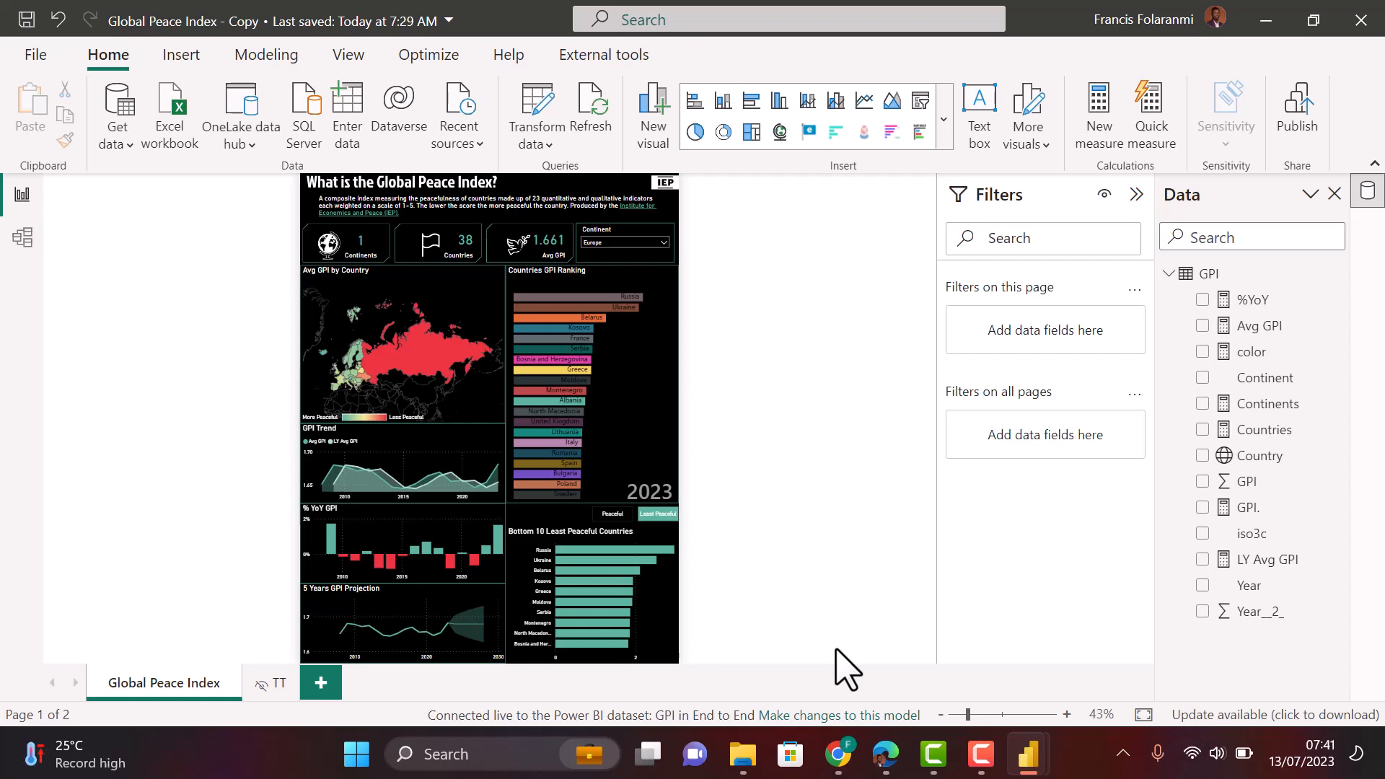
mouse_move(456, 626)
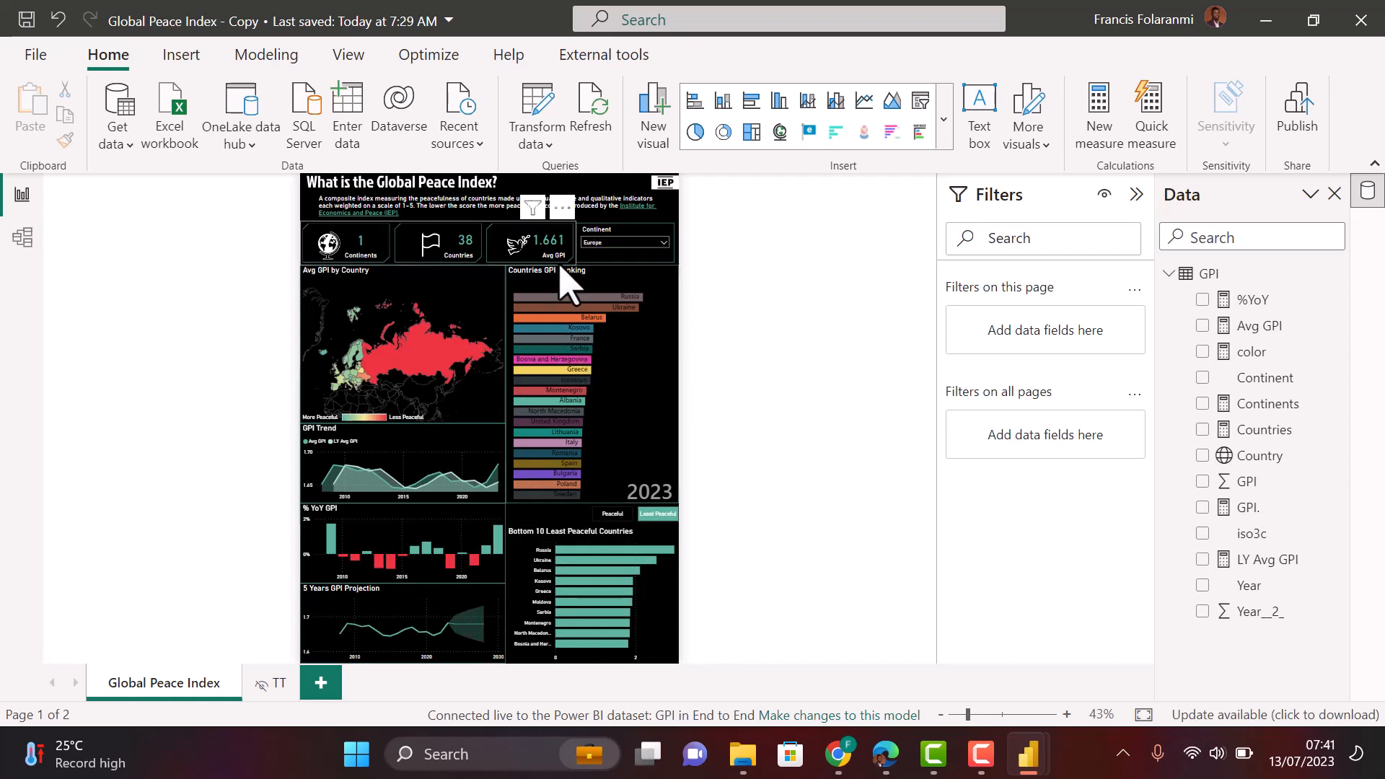
left_click(650, 245)
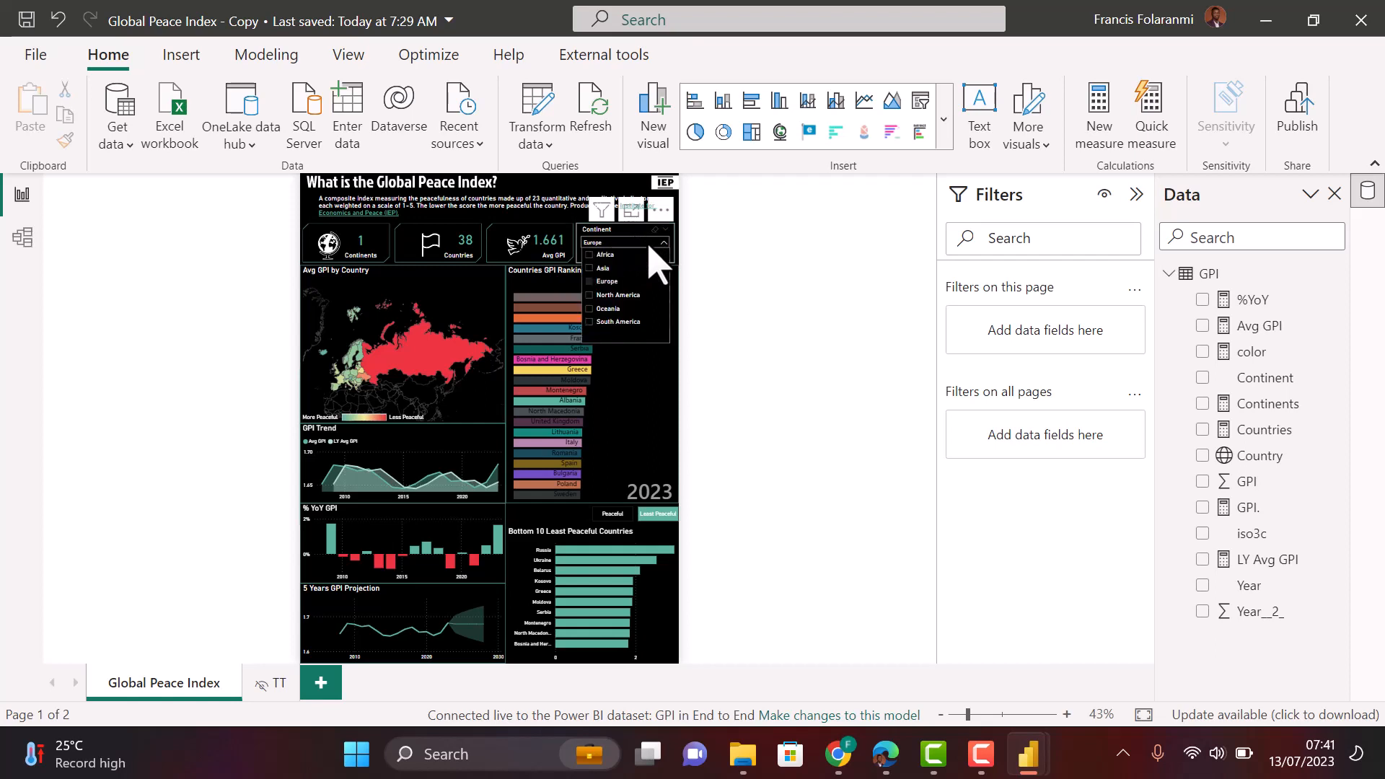
- Swap the Continent filter from Europe to Oceania and show Australia's 1.435 average GPI on the map
left_click(590, 285)
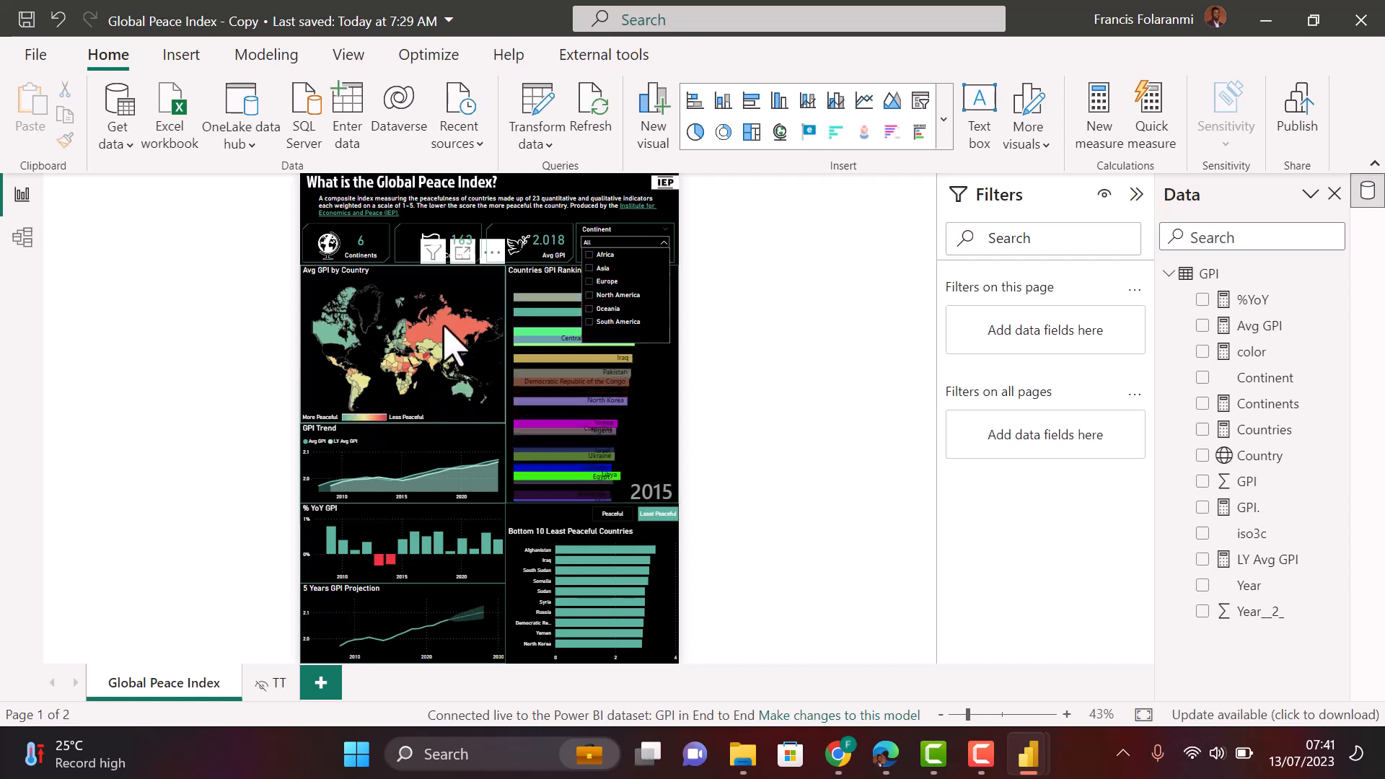
mouse_move(443, 326)
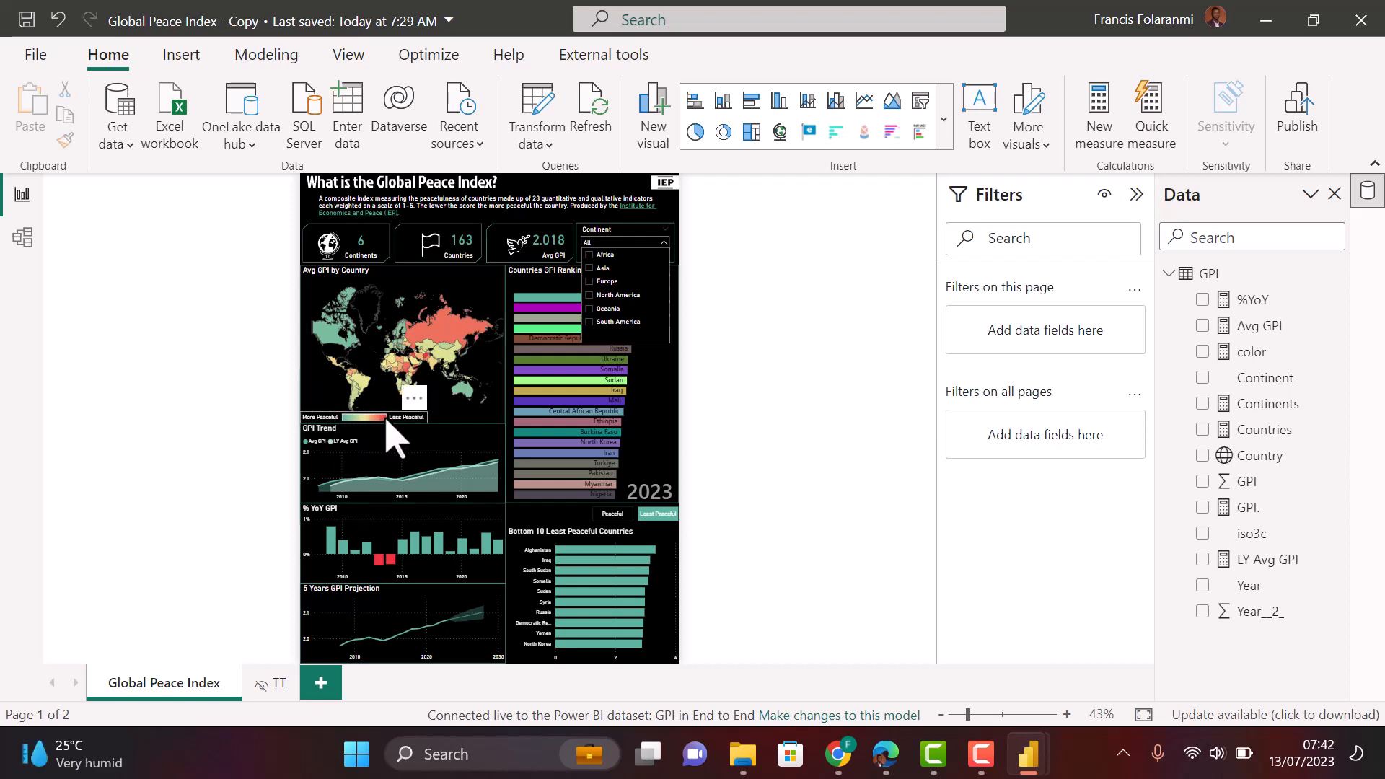
left_click(591, 310)
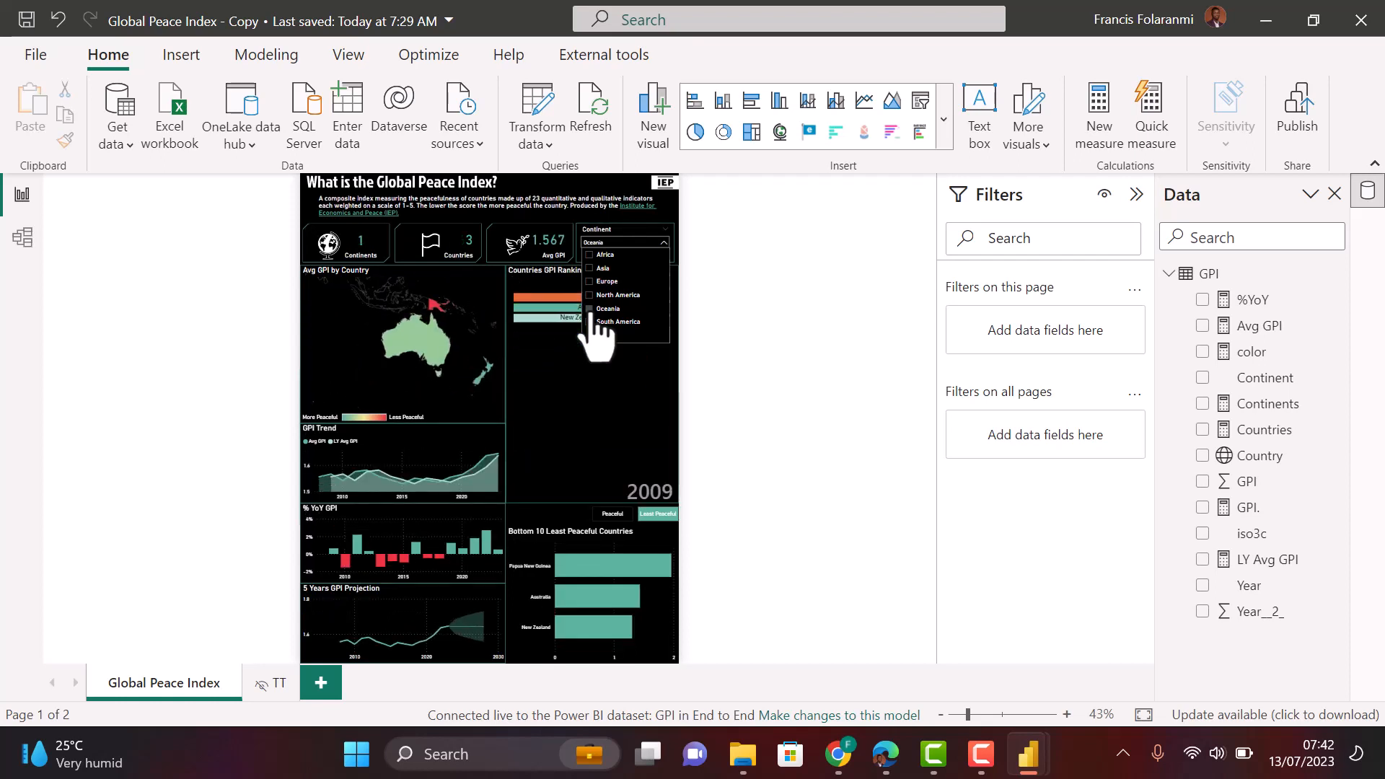
left_click(348, 343)
left_click(348, 344)
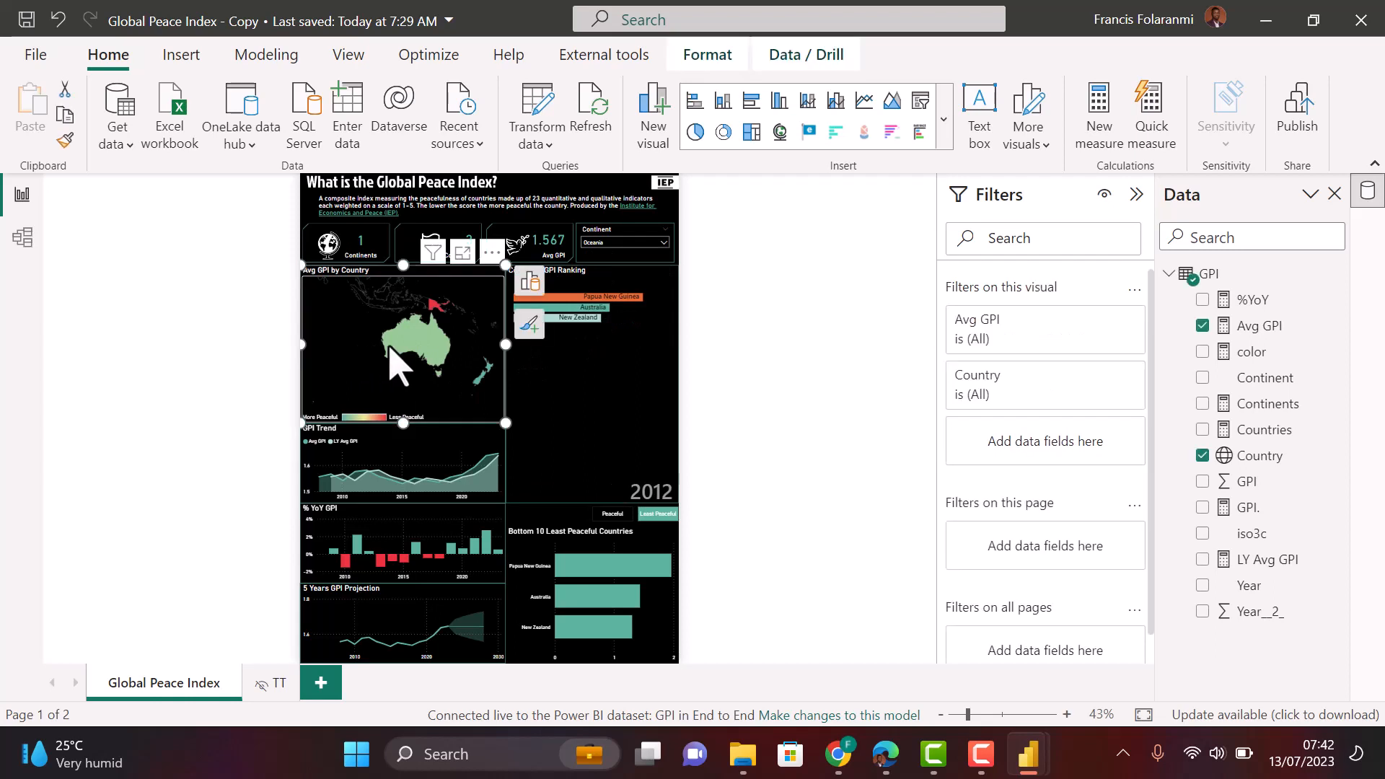
mouse_move(416, 349)
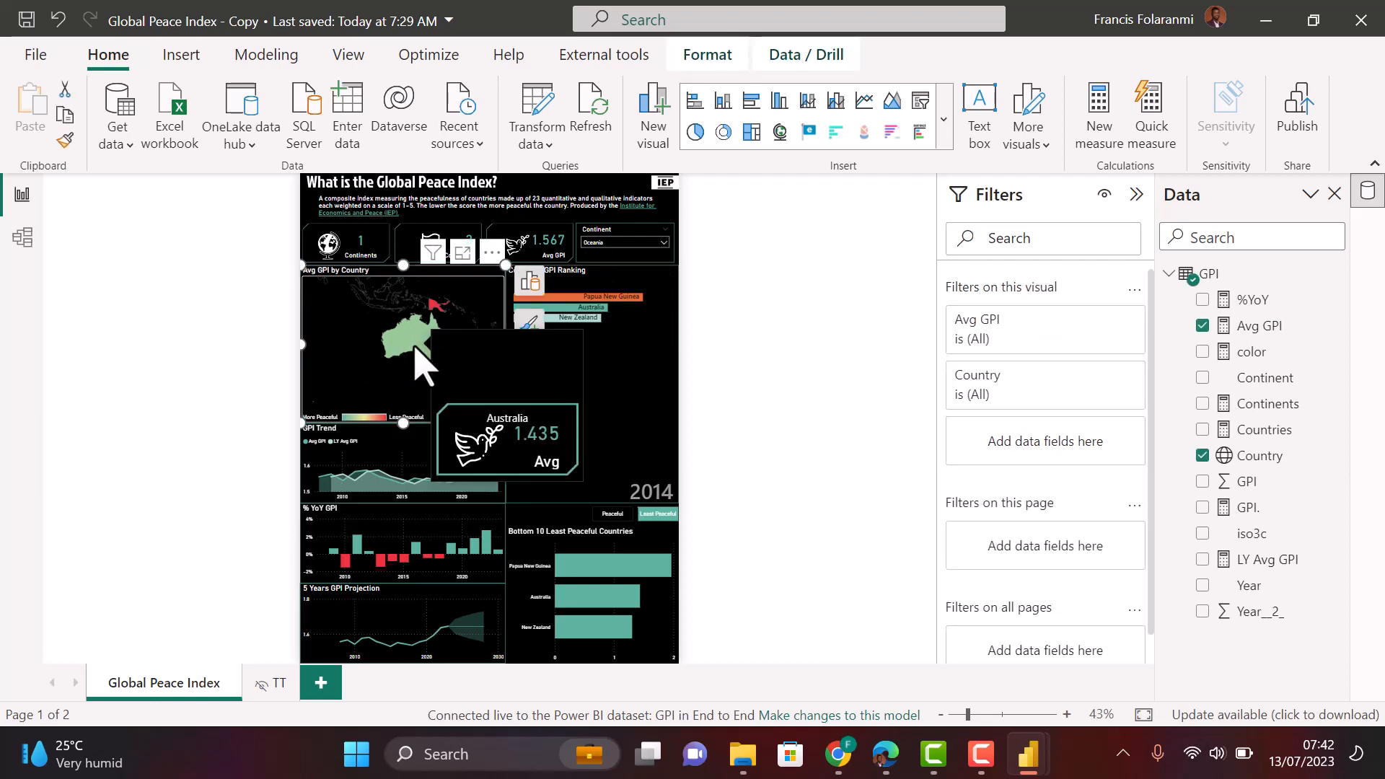